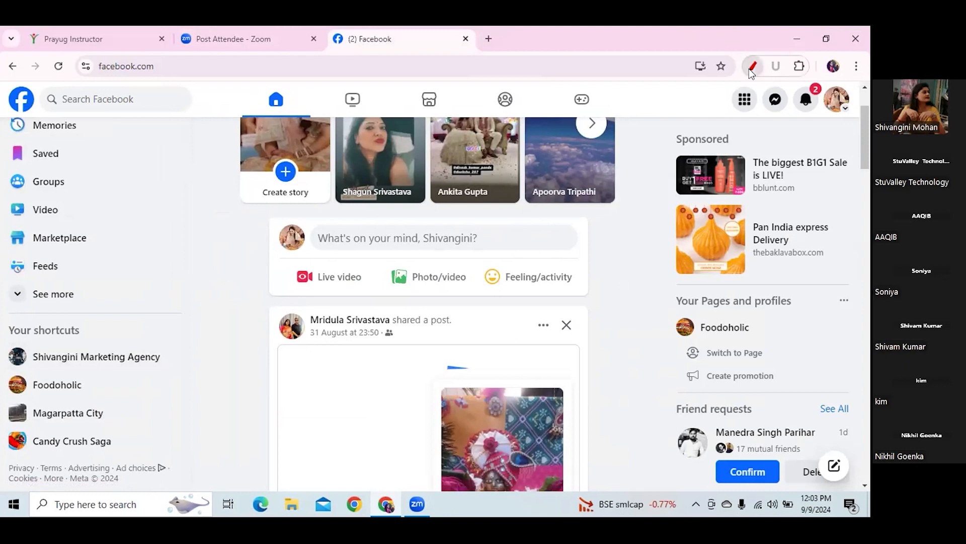
# - Underline the marketing agency shortcut in red, open that Page, and clear the drawn mark
pyautogui.moveTo(34, 368); pyautogui.dragTo(166, 369)
pyautogui.click(827, 172)
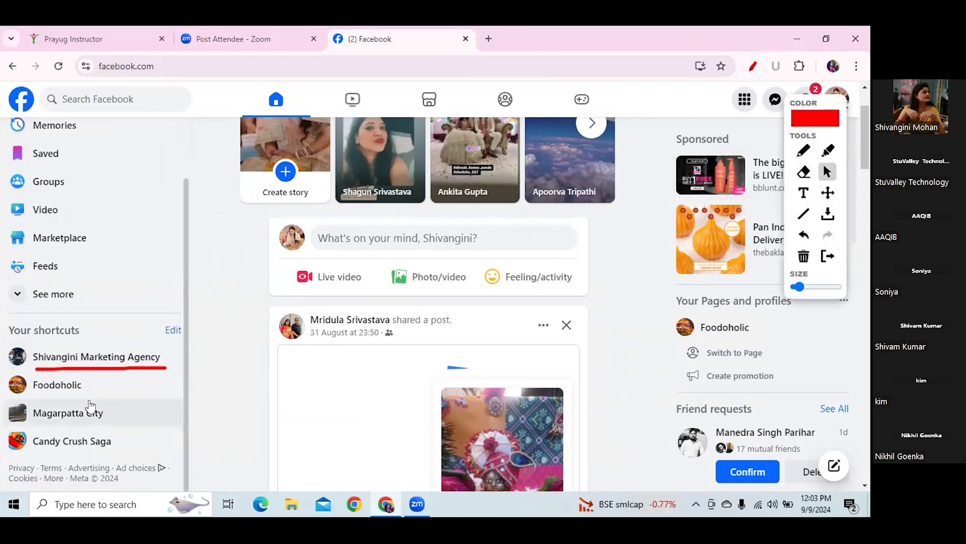
pyautogui.click(121, 357)
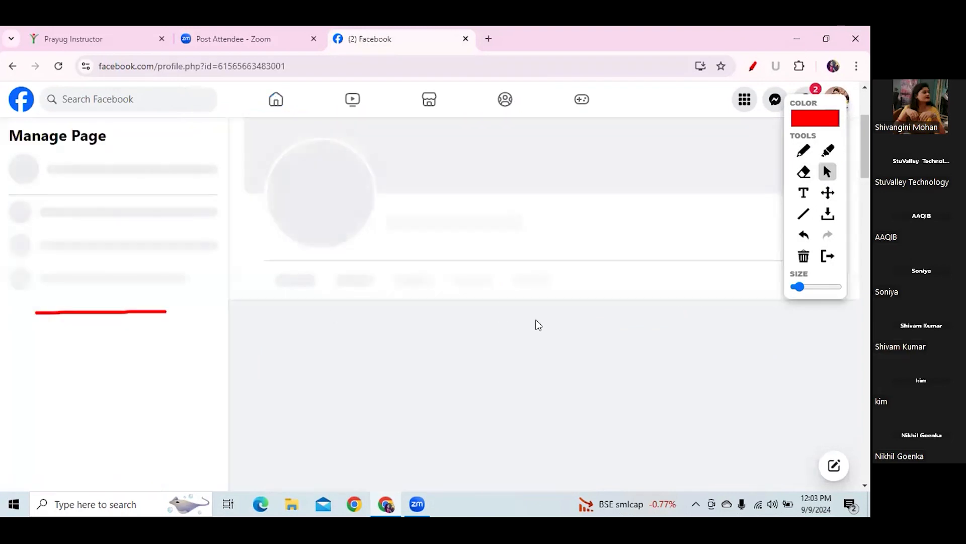
pyautogui.click(803, 257)
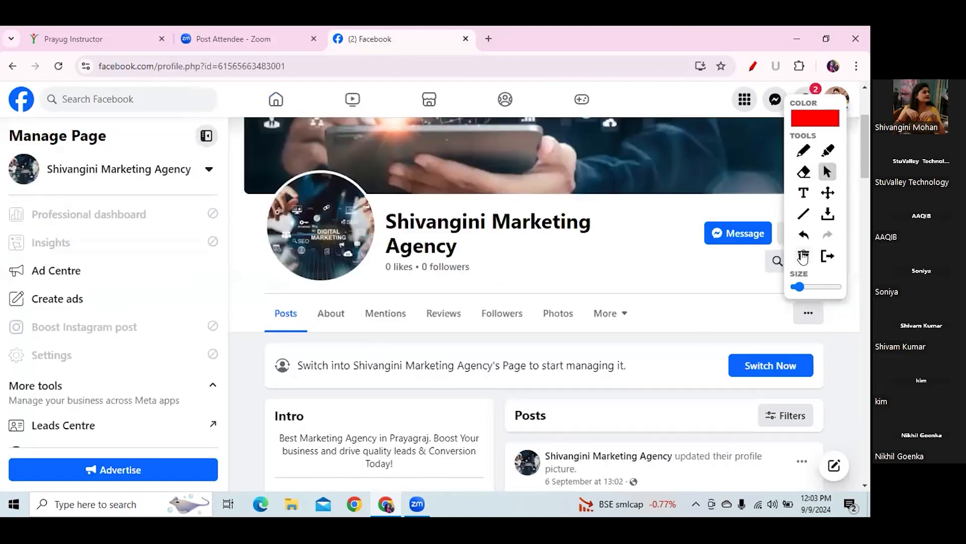
pyautogui.click(803, 150)
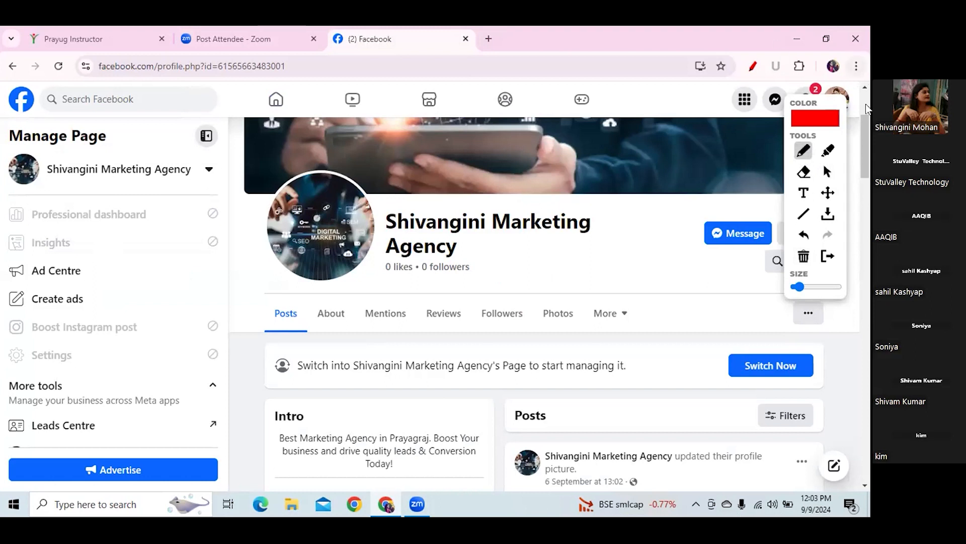
pyautogui.scroll(-1, 868, 164)
pyautogui.moveTo(868, 165); pyautogui.dragTo(866, 107)
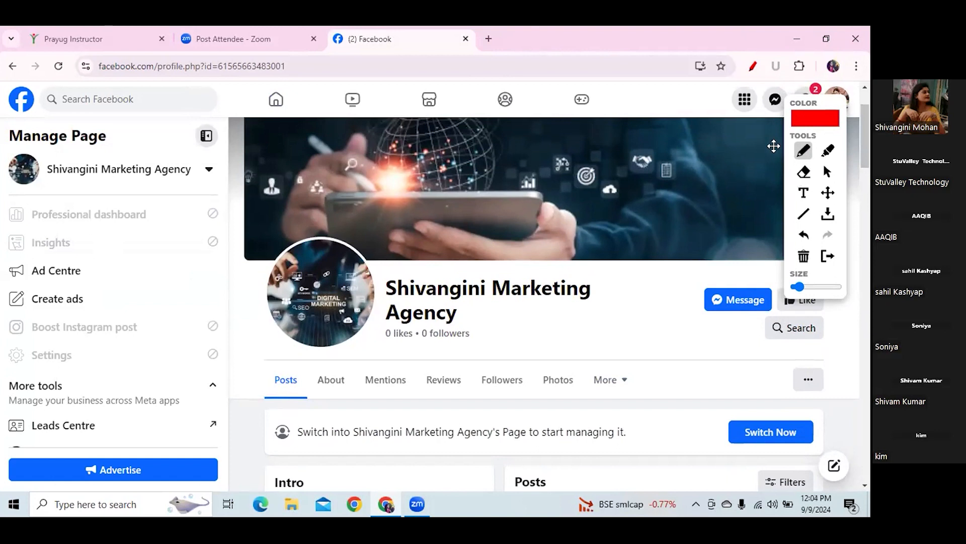
pyautogui.moveTo(230, 308)
pyautogui.mouseDown()
pyautogui.moveTo(250, 335)
pyautogui.moveTo(342, 204)
pyautogui.moveTo(381, 239)
pyautogui.mouseUp()
pyautogui.moveTo(383, 199)
pyautogui.mouseDown()
pyautogui.moveTo(401, 223)
pyautogui.moveTo(396, 207)
pyautogui.mouseUp()
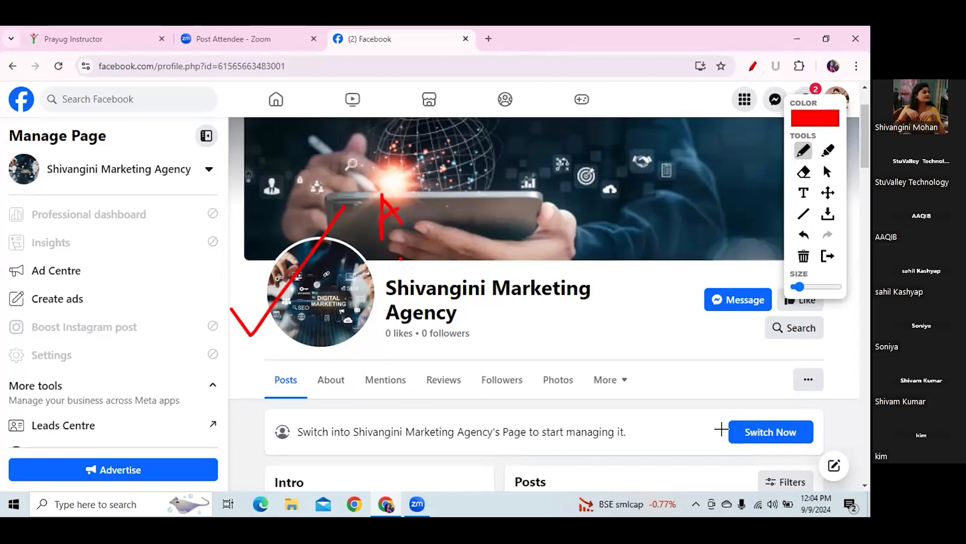
# - Mark the Switch Now option with red pen strokes, switch into the marketing agency Page, and dismiss the notice
pyautogui.moveTo(707, 428)
pyautogui.mouseDown()
pyautogui.moveTo(755, 370)
pyautogui.moveTo(769, 416)
pyautogui.mouseUp()
pyautogui.click(765, 367)
pyautogui.moveTo(755, 399)
pyautogui.mouseDown()
pyautogui.moveTo(768, 417)
pyautogui.moveTo(778, 393)
pyautogui.mouseUp()
pyautogui.click(827, 172)
pyautogui.click(783, 436)
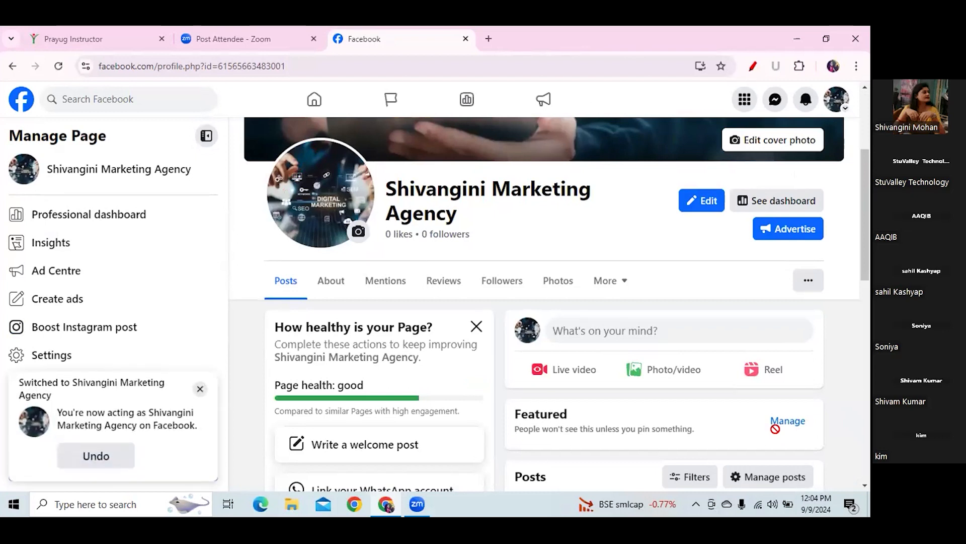
pyautogui.click(200, 389)
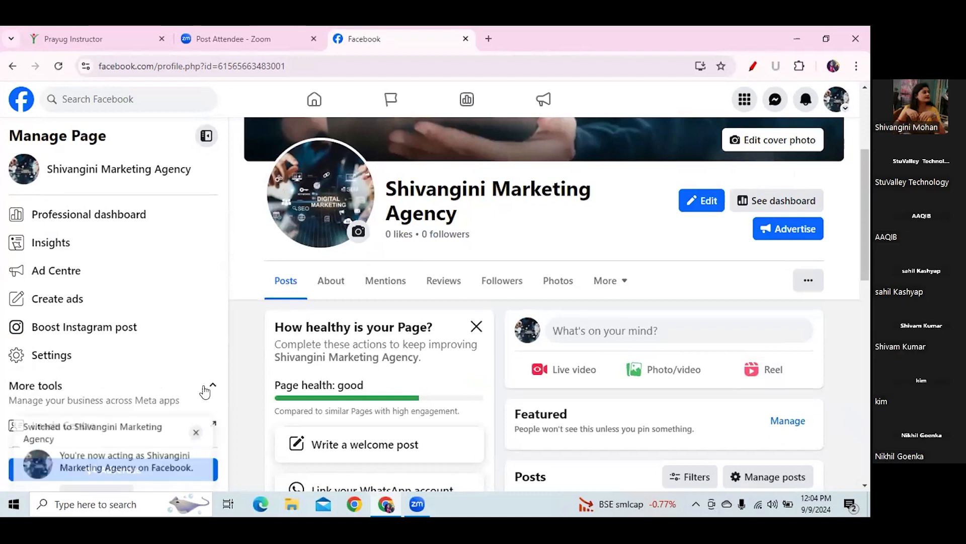
# - Return to the home feed, switch back to the personal profile with the annotation tool on, and dismiss the notice
pyautogui.click(21, 103)
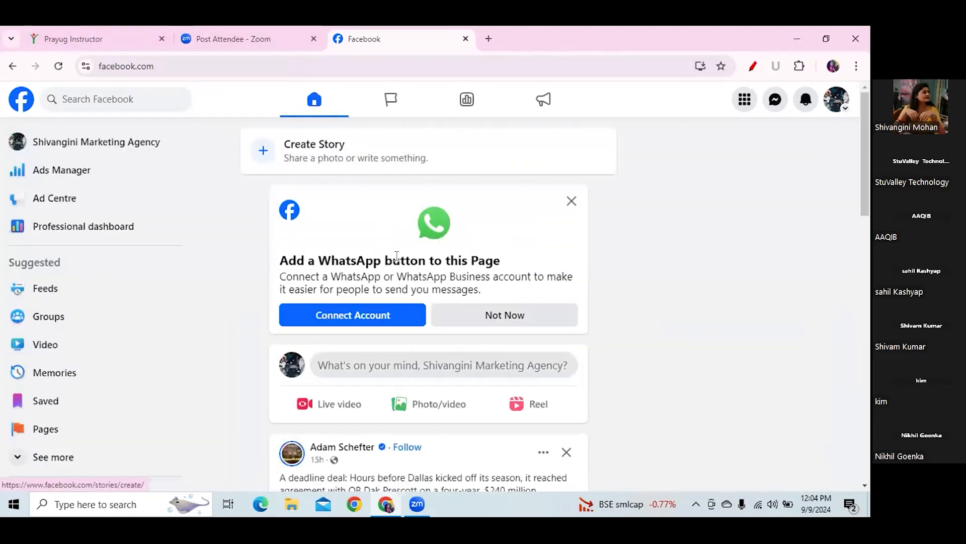
pyautogui.click(840, 102)
pyautogui.click(693, 194)
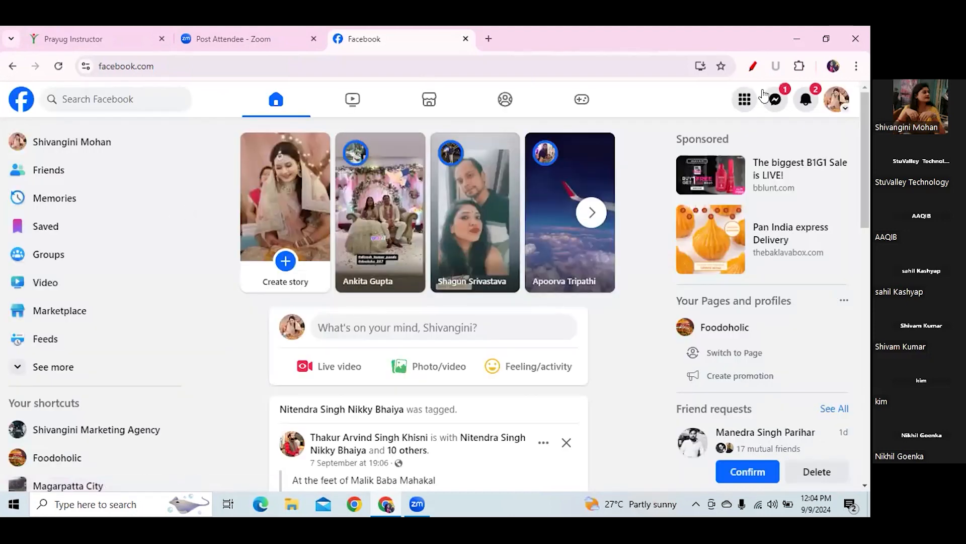
pyautogui.click(752, 67)
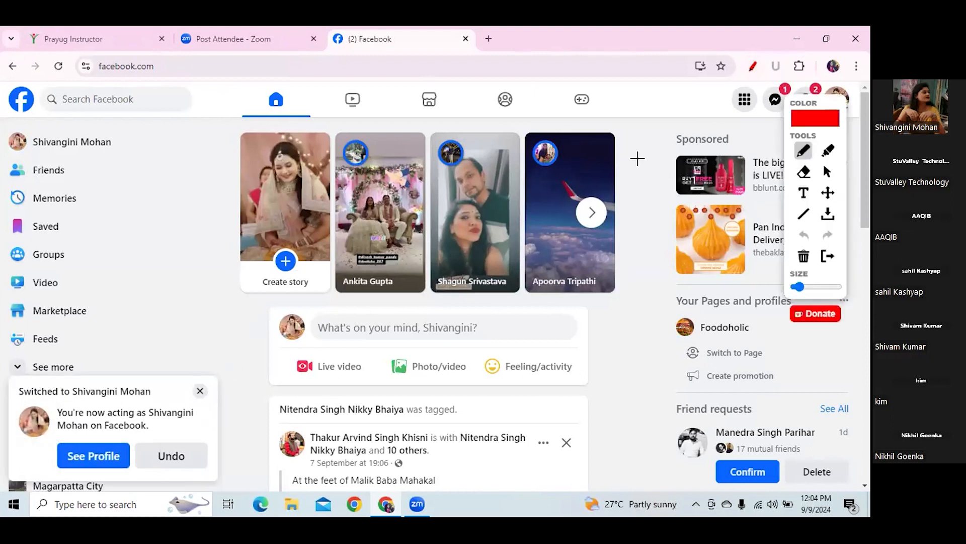
pyautogui.click(826, 172)
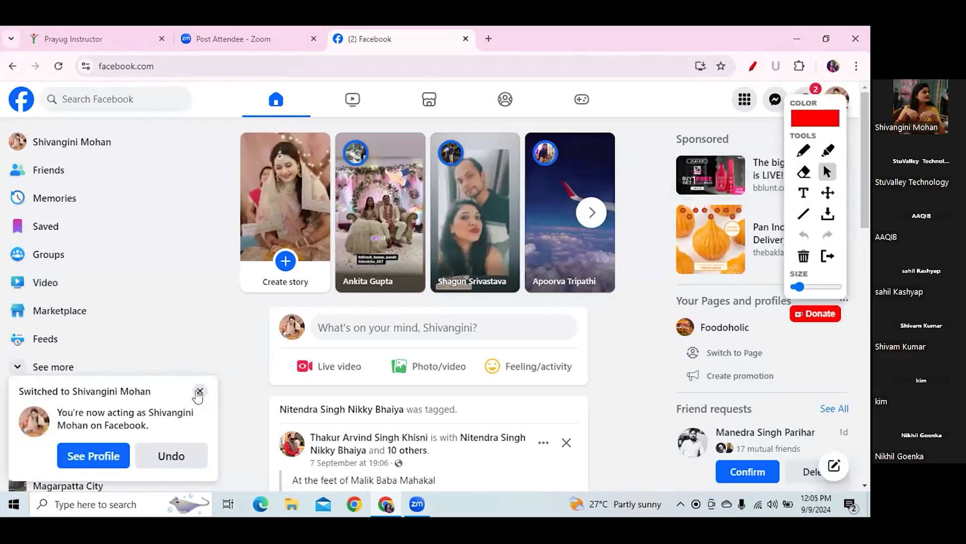
pyautogui.click(199, 391)
# - Underline the marketing agency shortcut, draw a downward arrow above it, and box the Your shortcuts heading in red
pyautogui.click(804, 151)
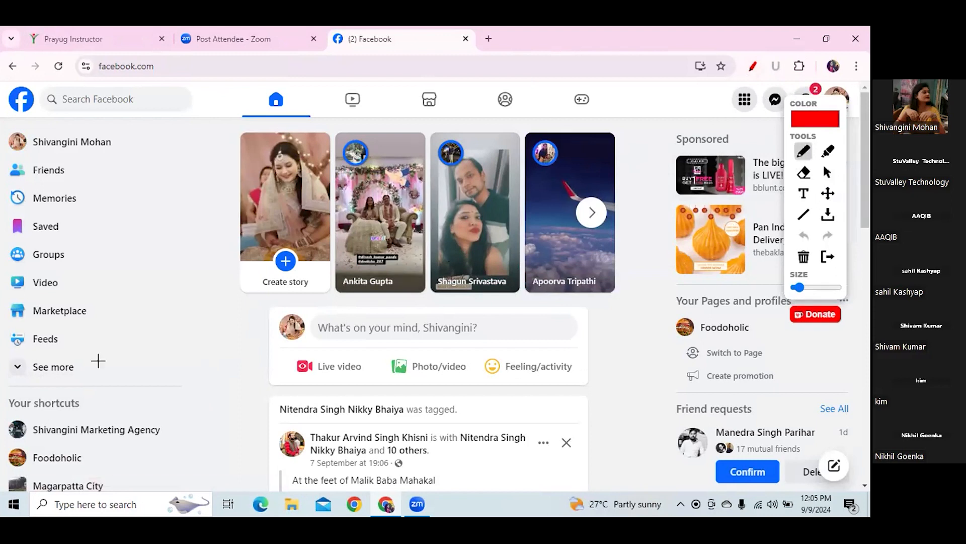
pyautogui.moveTo(23, 439); pyautogui.dragTo(145, 446)
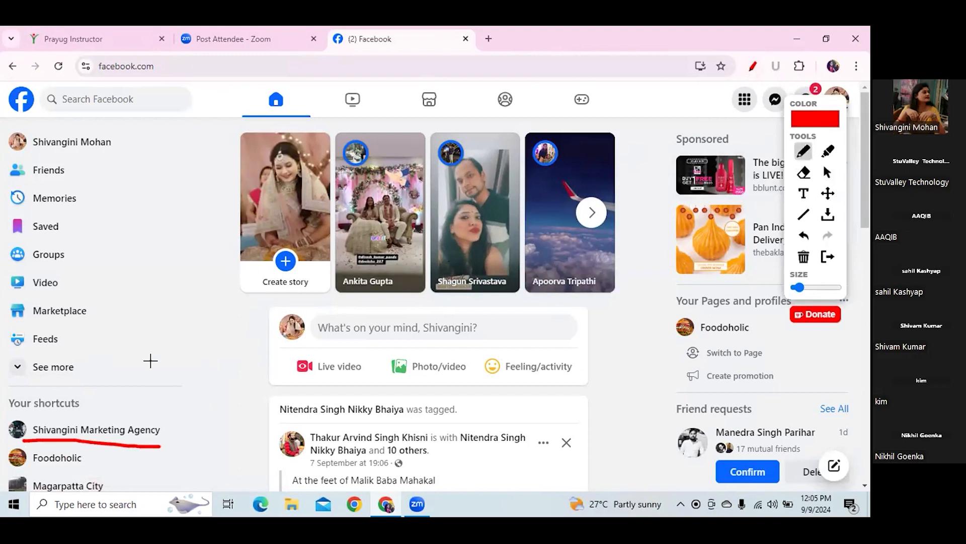
pyautogui.moveTo(144, 344)
pyautogui.mouseDown()
pyautogui.moveTo(126, 378)
pyautogui.moveTo(160, 378)
pyautogui.mouseUp()
pyautogui.moveTo(84, 388)
pyautogui.mouseDown()
pyautogui.moveTo(1, 388)
pyautogui.moveTo(10, 415)
pyautogui.moveTo(50, 417)
pyautogui.moveTo(88, 416)
pyautogui.moveTo(83, 389)
pyautogui.mouseUp()
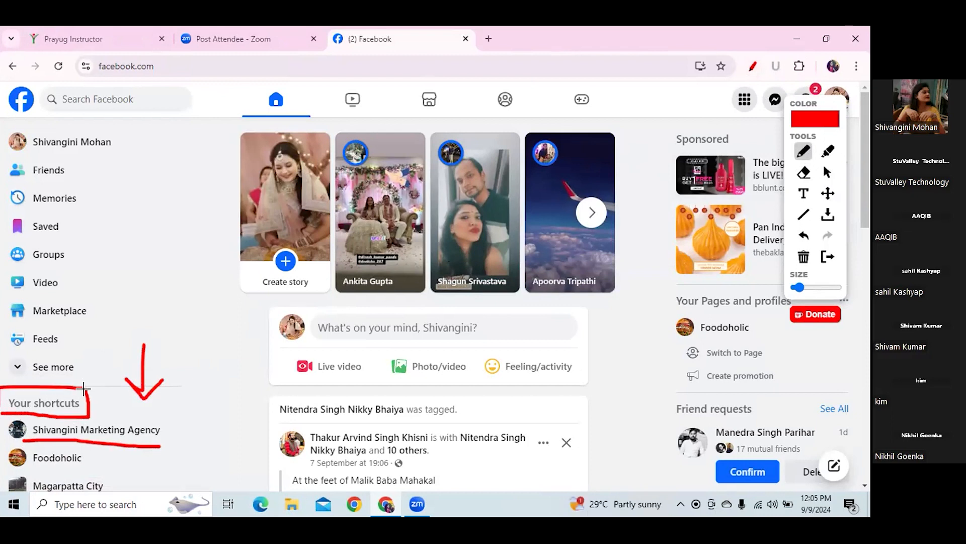
# - Open the marketing agency Page from the shortcuts and move the annotation palette off the account controls
pyautogui.click(828, 172)
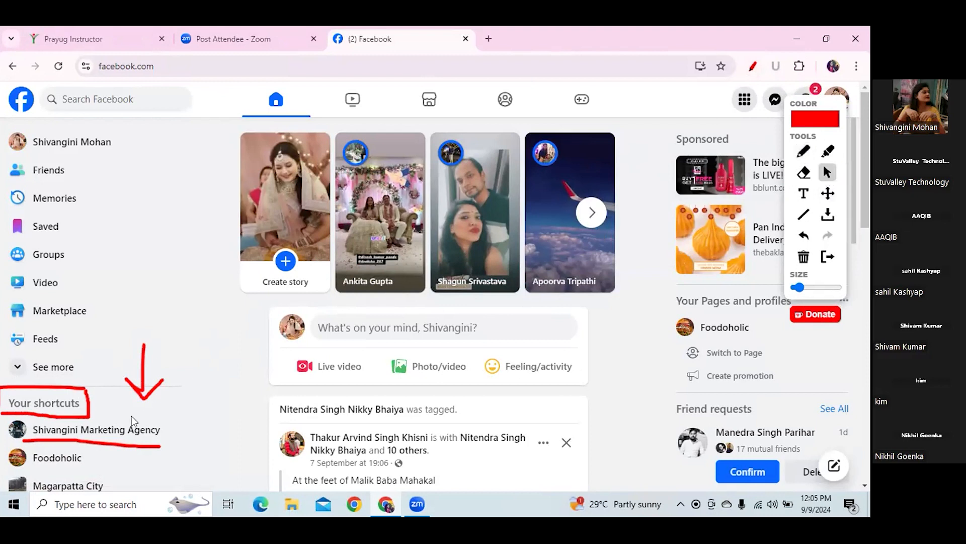
pyautogui.click(124, 432)
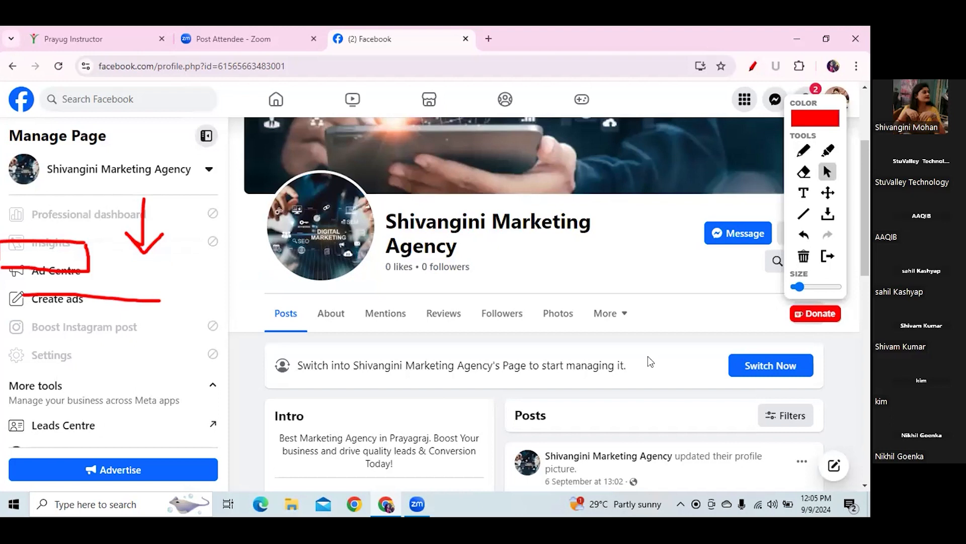
pyautogui.moveTo(827, 108)
pyautogui.mouseDown()
pyautogui.moveTo(723, 44)
pyautogui.moveTo(726, 32)
pyautogui.mouseUp()
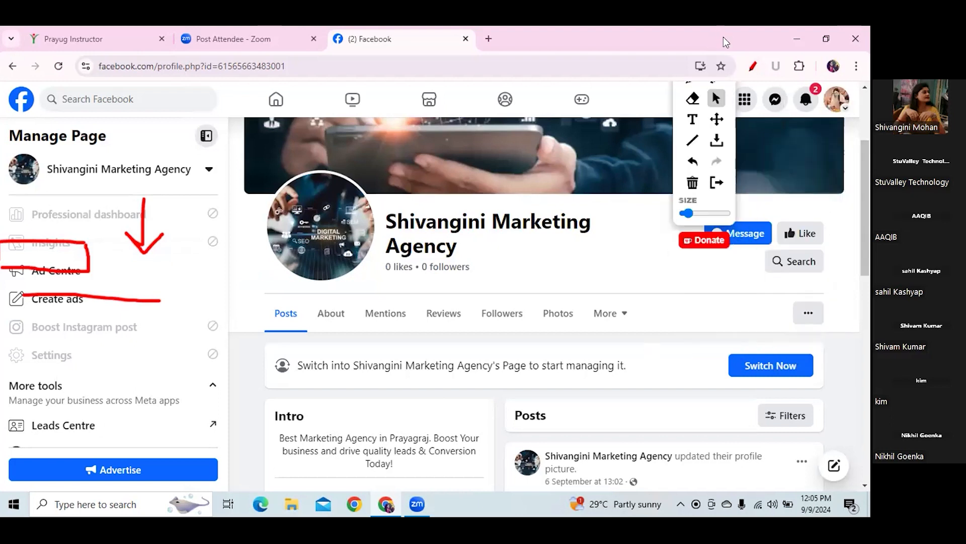
pyautogui.moveTo(722, 197); pyautogui.dragTo(723, 288)
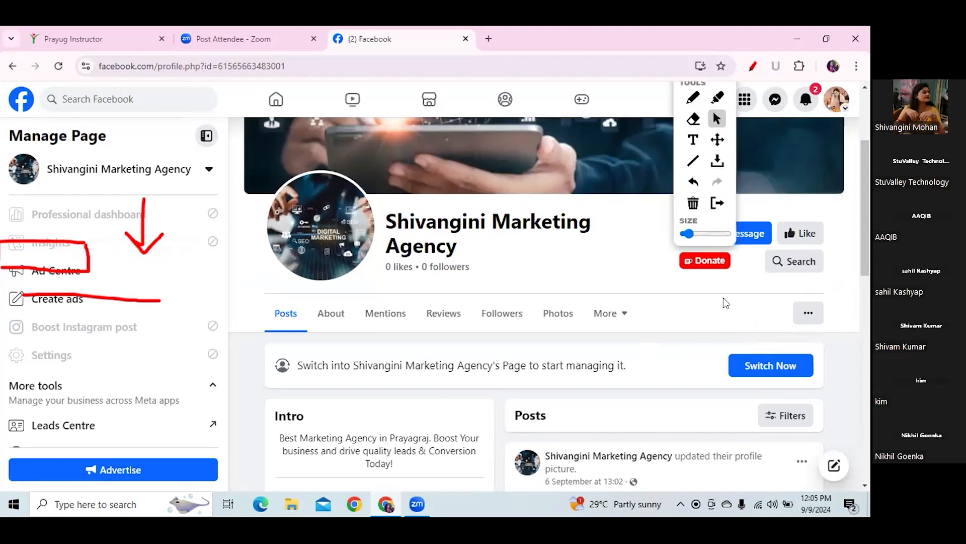
# - Draw a red arrow pointing at Switch Now, switch into the marketing agency Page, and dismiss the notice
pyautogui.click(693, 97)
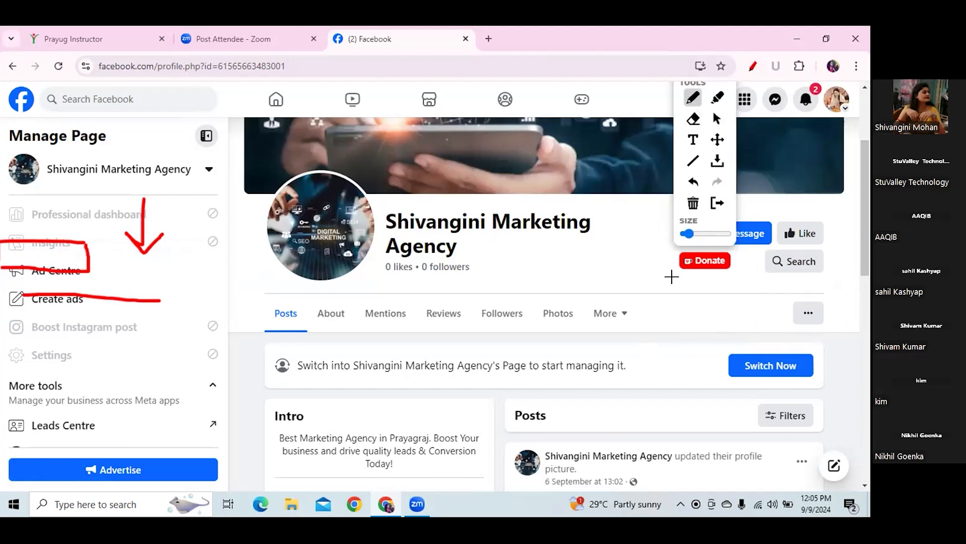
pyautogui.moveTo(679, 370)
pyautogui.mouseDown()
pyautogui.moveTo(723, 368)
pyautogui.moveTo(710, 360)
pyautogui.moveTo(723, 370)
pyautogui.moveTo(707, 391)
pyautogui.mouseUp()
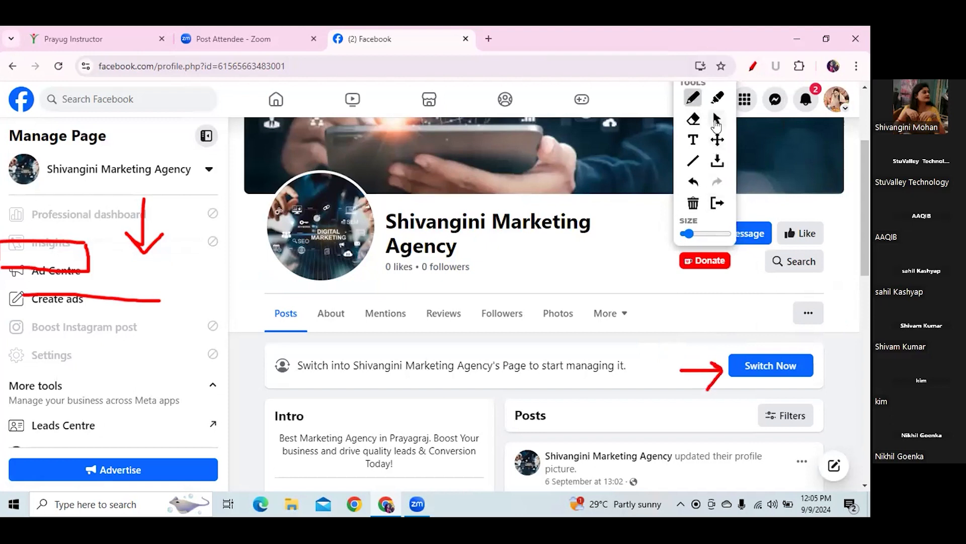
pyautogui.click(717, 121)
pyautogui.click(784, 364)
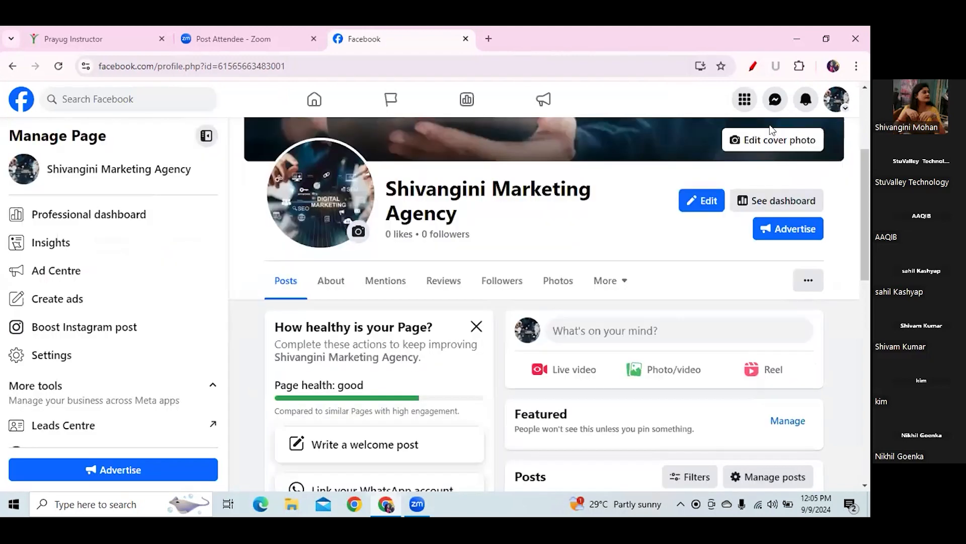
pyautogui.click(200, 389)
# - Tick the post composer in red and underline its text prompt and the Live video, Photo/video and Reel options
pyautogui.moveTo(863, 191); pyautogui.dragTo(862, 227)
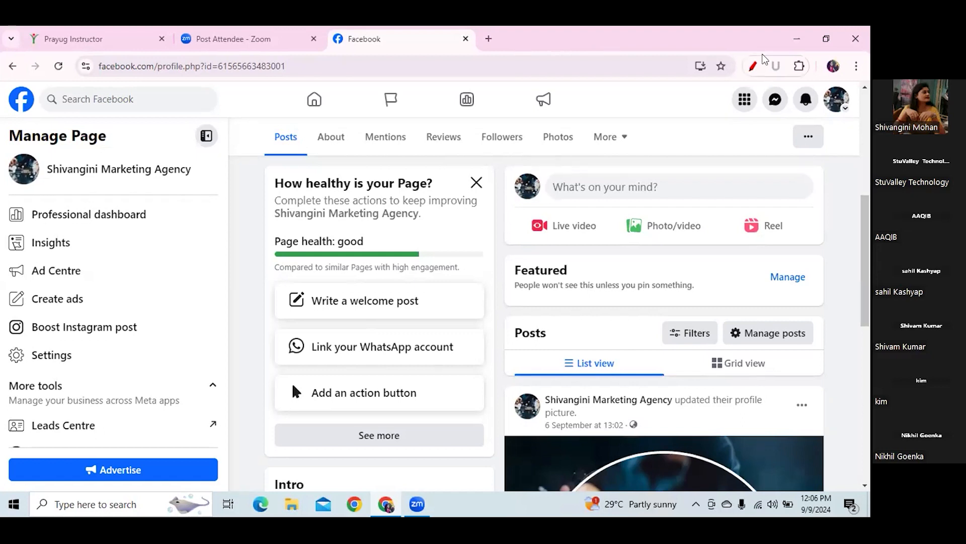
pyautogui.click(753, 66)
pyautogui.moveTo(494, 200); pyautogui.dragTo(540, 160)
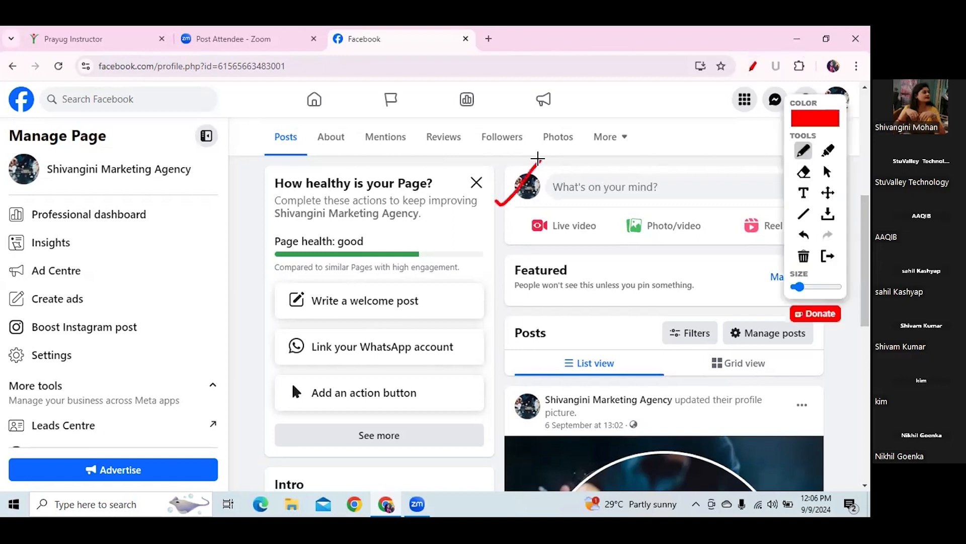
pyautogui.moveTo(536, 240); pyautogui.dragTo(596, 246)
pyautogui.moveTo(742, 243); pyautogui.dragTo(772, 245)
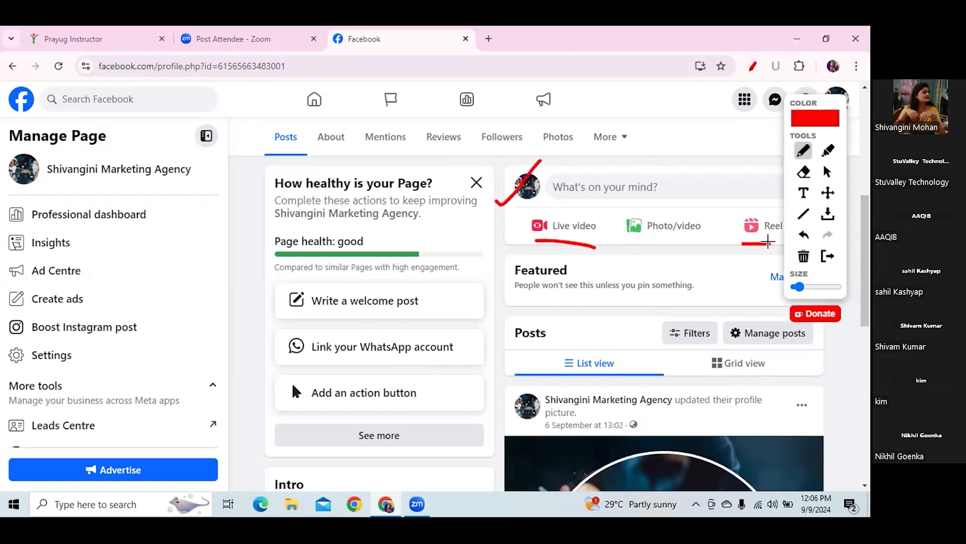
pyautogui.moveTo(650, 242); pyautogui.dragTo(687, 241)
pyautogui.moveTo(594, 204); pyautogui.dragTo(647, 201)
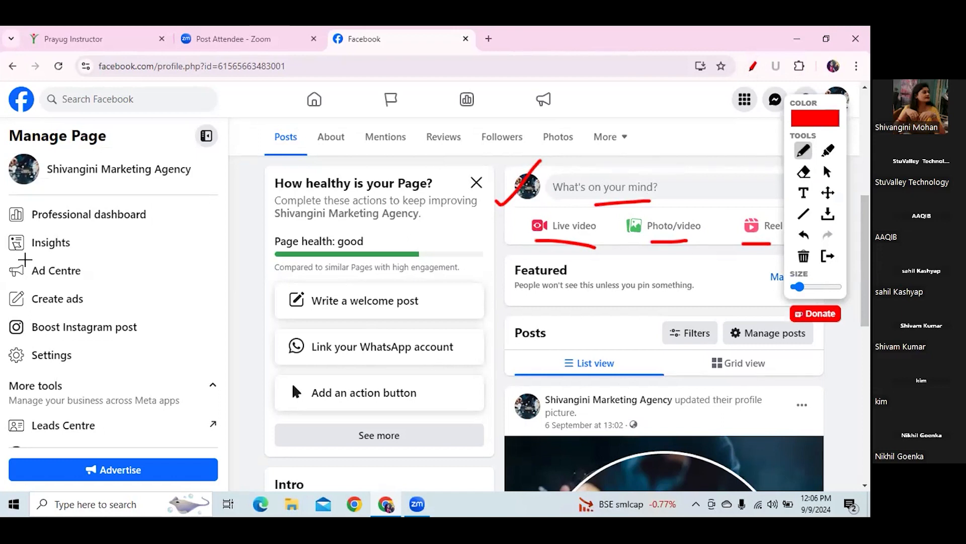
# - Underline Insights and Professional dashboard in red, and clear all annotations from the Page
pyautogui.moveTo(20, 257); pyautogui.dragTo(74, 258)
pyautogui.moveTo(37, 231); pyautogui.dragTo(156, 235)
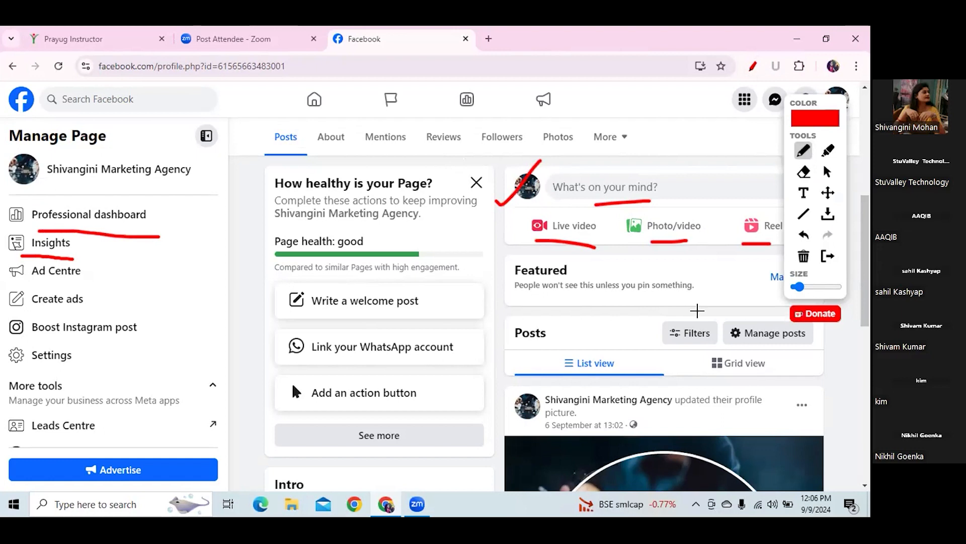
pyautogui.click(802, 258)
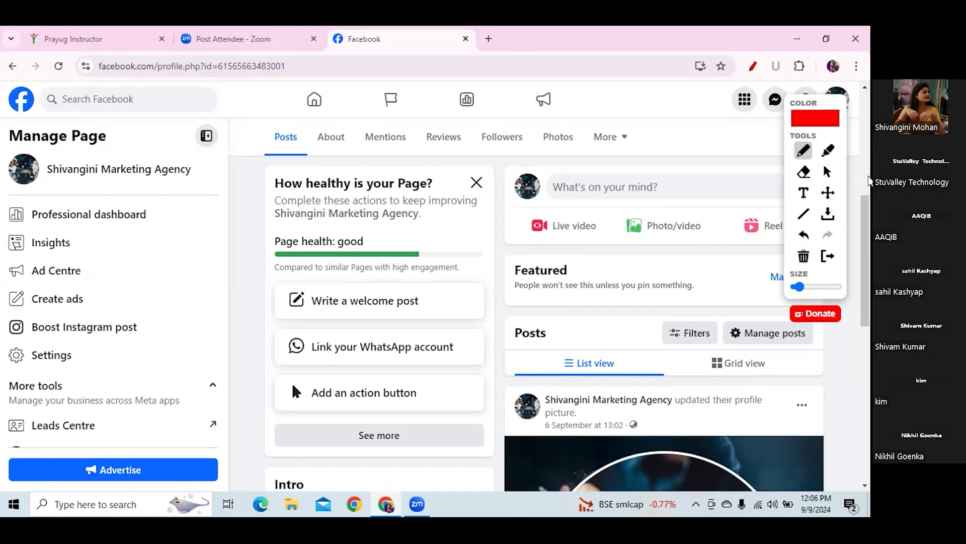
# - Underline More in red, view the Page sections it lists, and clear the underline
pyautogui.moveTo(591, 150); pyautogui.dragTo(634, 145)
pyautogui.click(825, 174)
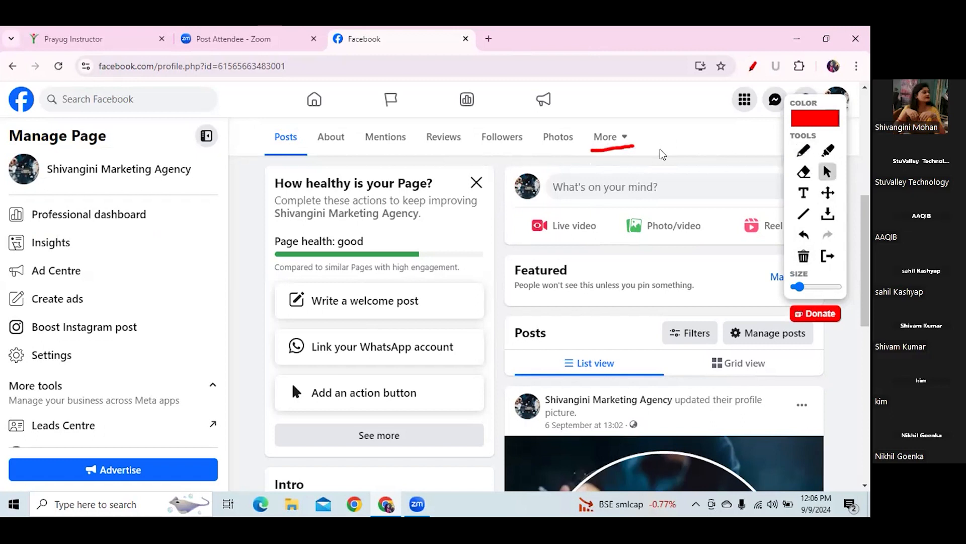
pyautogui.click(619, 141)
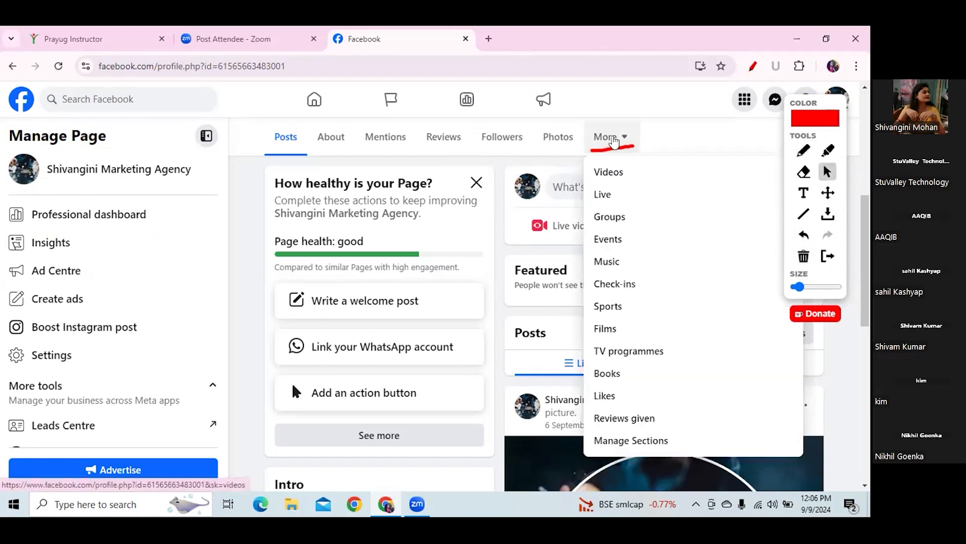
pyautogui.click(532, 162)
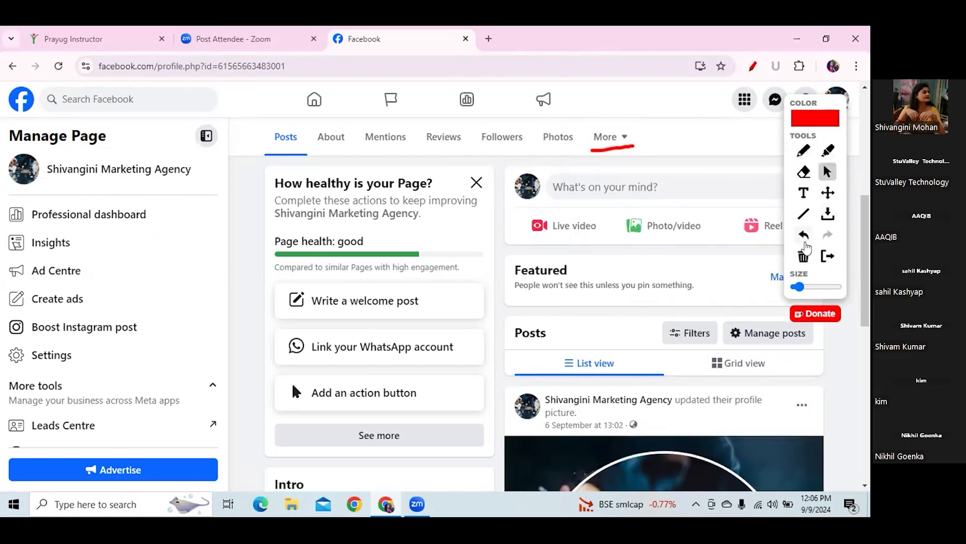
pyautogui.click(804, 256)
# - Underline About in red and open the Page's About section at its contact details
pyautogui.click(804, 151)
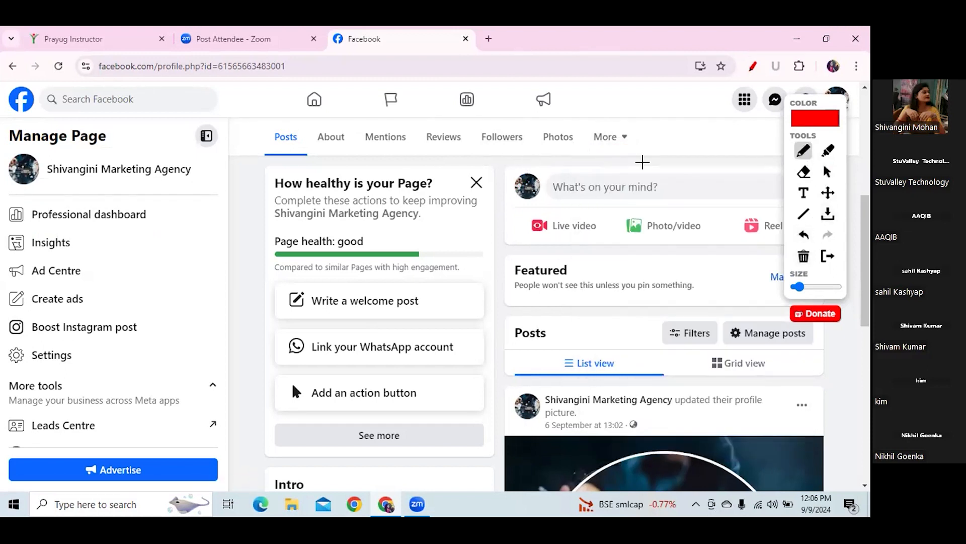
pyautogui.moveTo(318, 149); pyautogui.dragTo(365, 147)
pyautogui.click(827, 172)
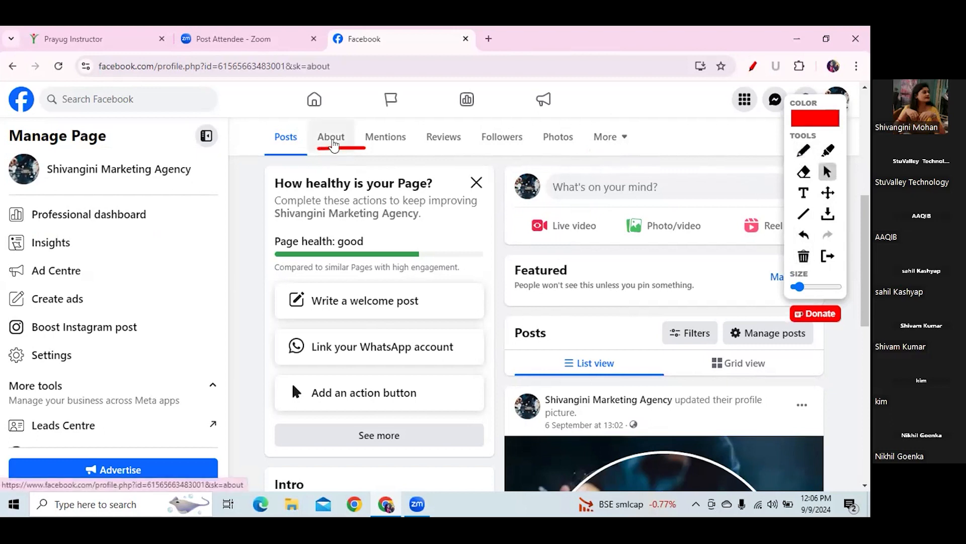
pyautogui.click(326, 144)
pyautogui.moveTo(862, 162)
pyautogui.mouseDown()
pyautogui.moveTo(869, 217)
pyautogui.moveTo(865, 202)
pyautogui.mouseUp()
# - Underline Contact and basic info, Privacy and legal info, Work and education and Places lived in red, and draw a downward arrow beside the About list
pyautogui.click(804, 151)
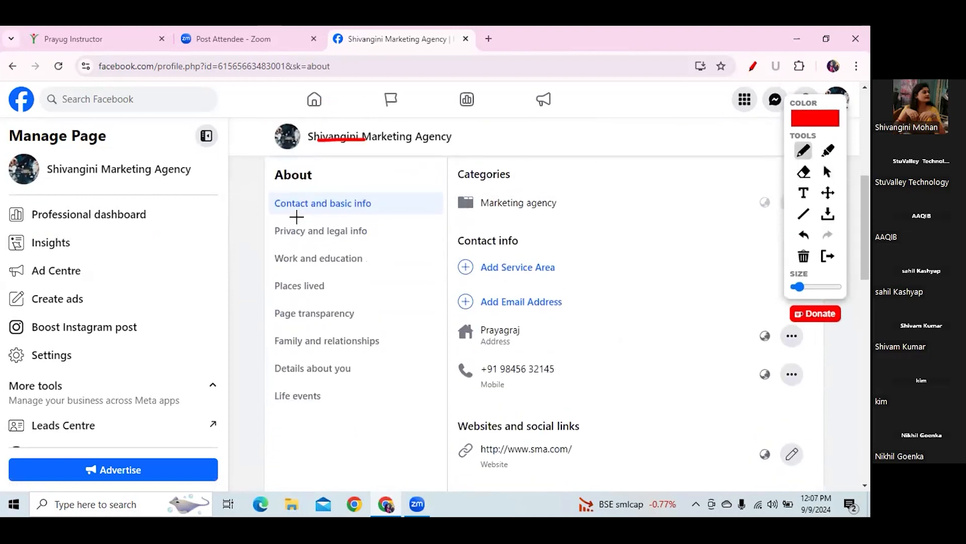
pyautogui.moveTo(283, 216); pyautogui.dragTo(350, 212)
pyautogui.moveTo(300, 245); pyautogui.dragTo(364, 246)
pyautogui.moveTo(301, 267); pyautogui.dragTo(371, 269)
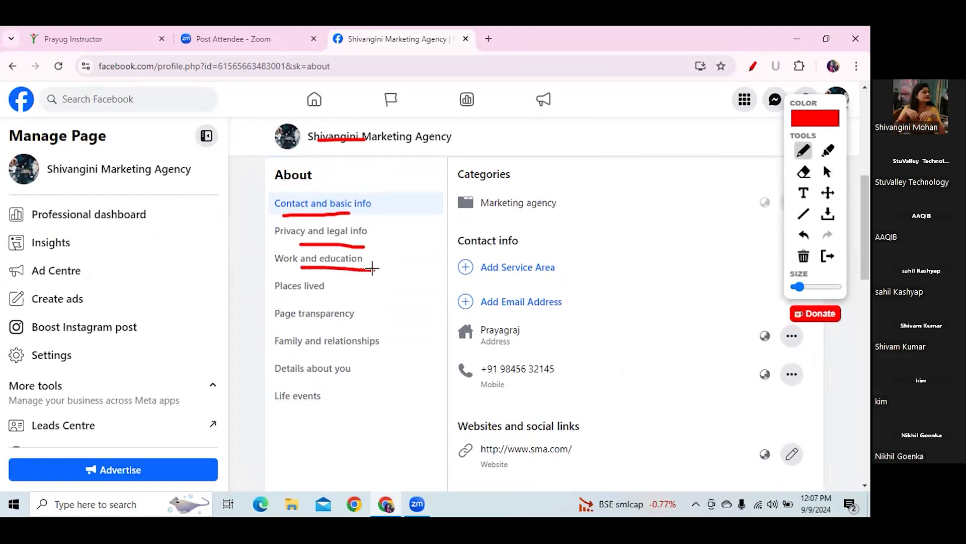
pyautogui.click(290, 298)
pyautogui.moveTo(317, 292); pyautogui.dragTo(331, 293)
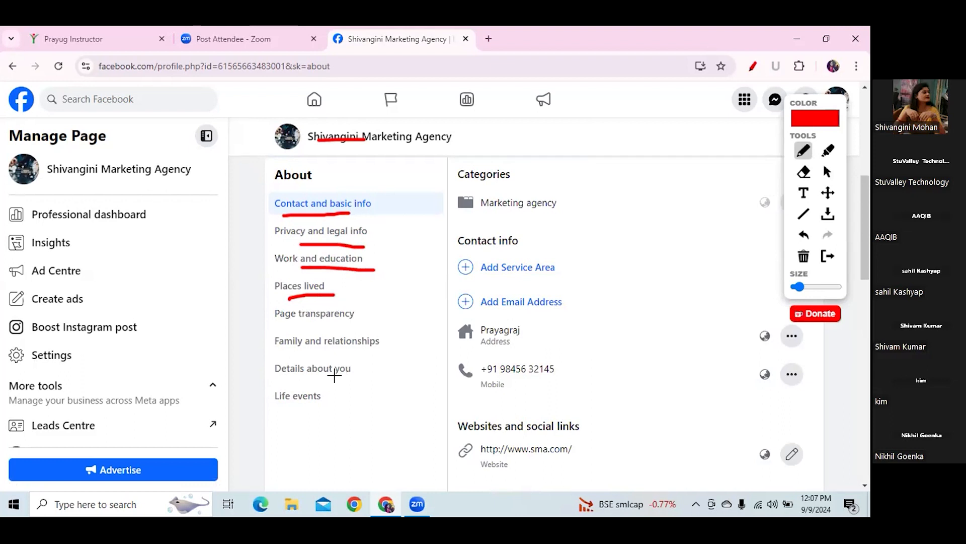
pyautogui.moveTo(417, 201)
pyautogui.mouseDown()
pyautogui.moveTo(413, 342)
pyautogui.moveTo(401, 333)
pyautogui.moveTo(430, 306)
pyautogui.mouseUp()
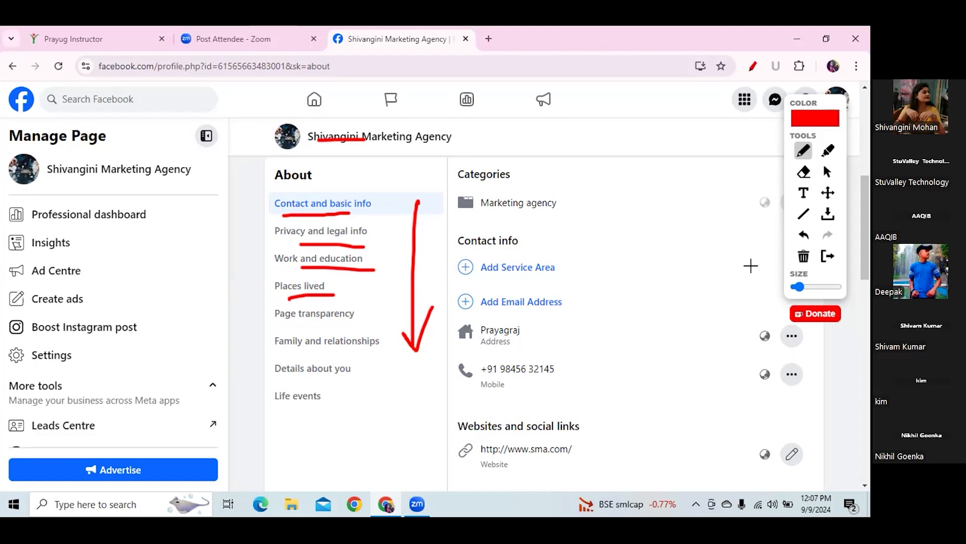
# - Clear all annotations from the About section and open the Page's Professional dashboard
pyautogui.click(804, 257)
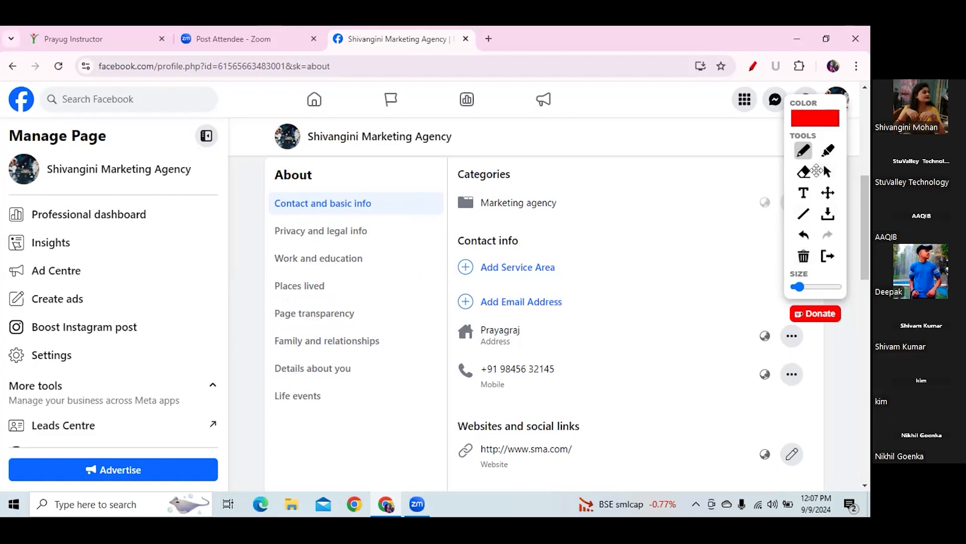
pyautogui.click(827, 172)
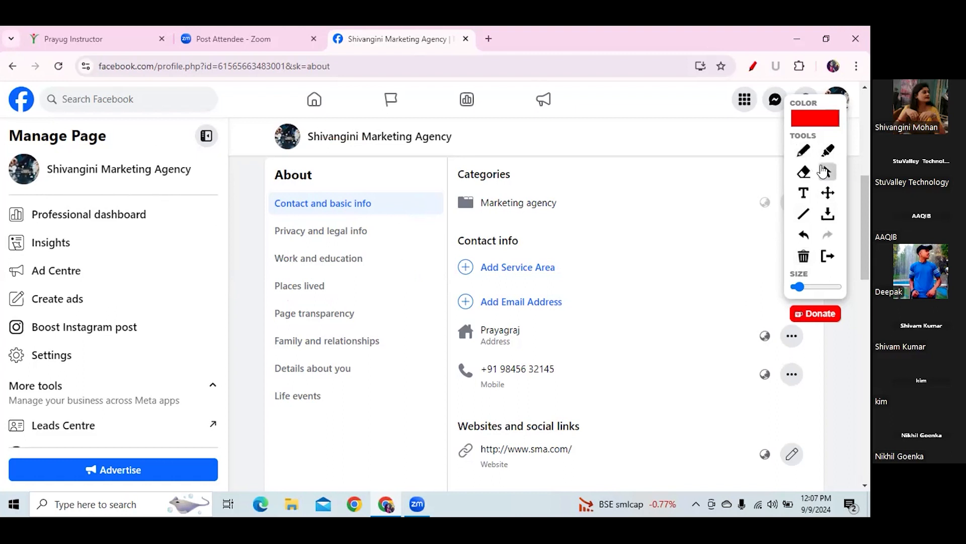
pyautogui.scroll(3, 866, 209)
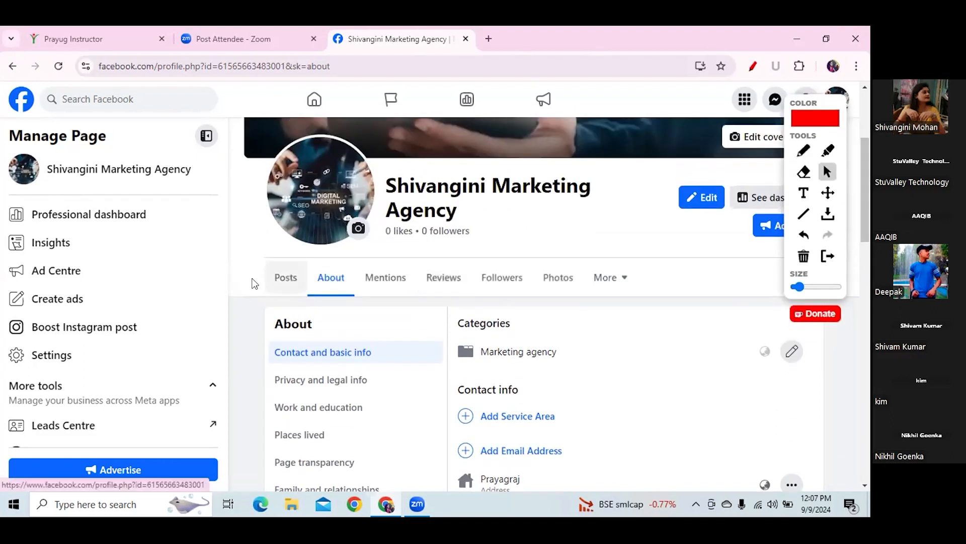
pyautogui.click(142, 217)
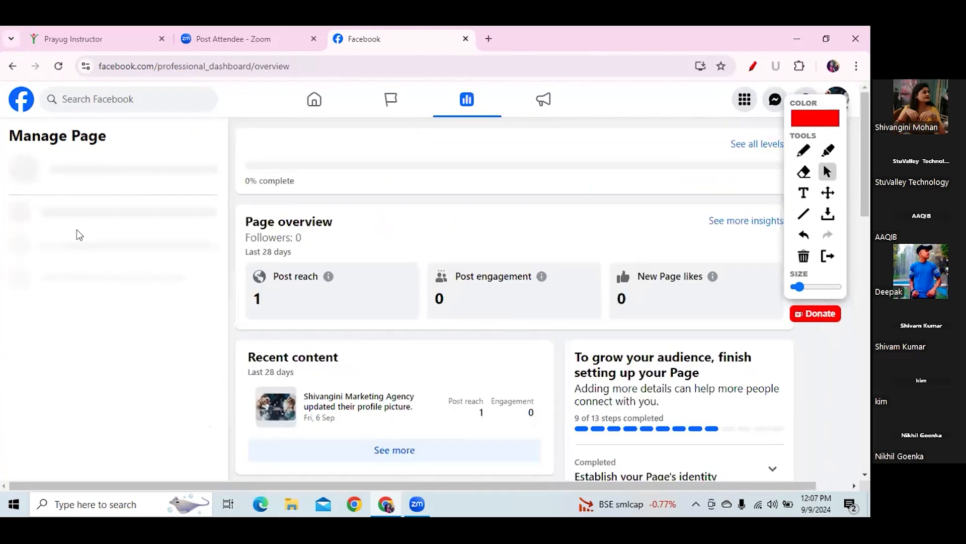
# - Underline the Professional dashboard heading in red, tick Post reach and Post engagement, and underline New Page likes
pyautogui.moveTo(865, 184)
pyautogui.mouseDown()
pyautogui.moveTo(868, 219)
pyautogui.moveTo(866, 174)
pyautogui.mouseUp()
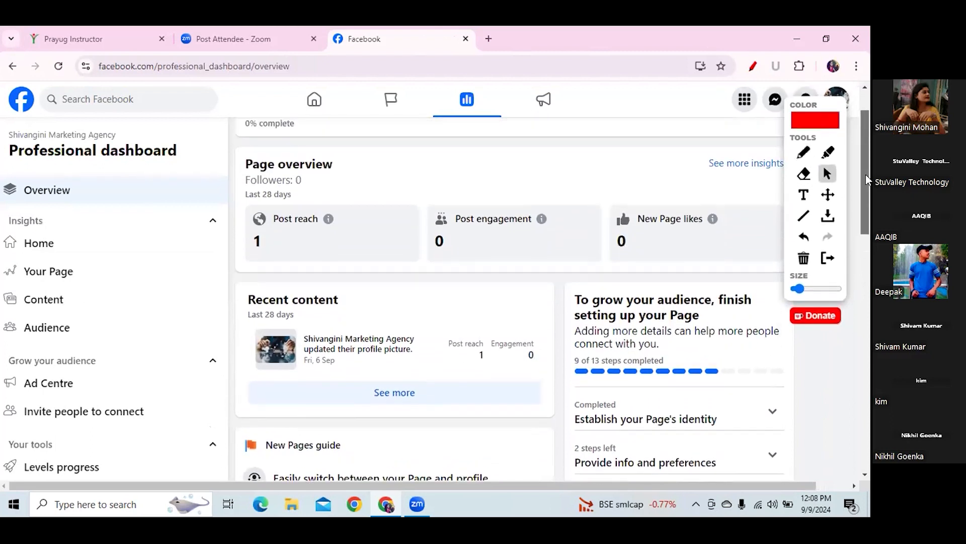
pyautogui.click(804, 150)
pyautogui.moveTo(15, 165); pyautogui.dragTo(183, 172)
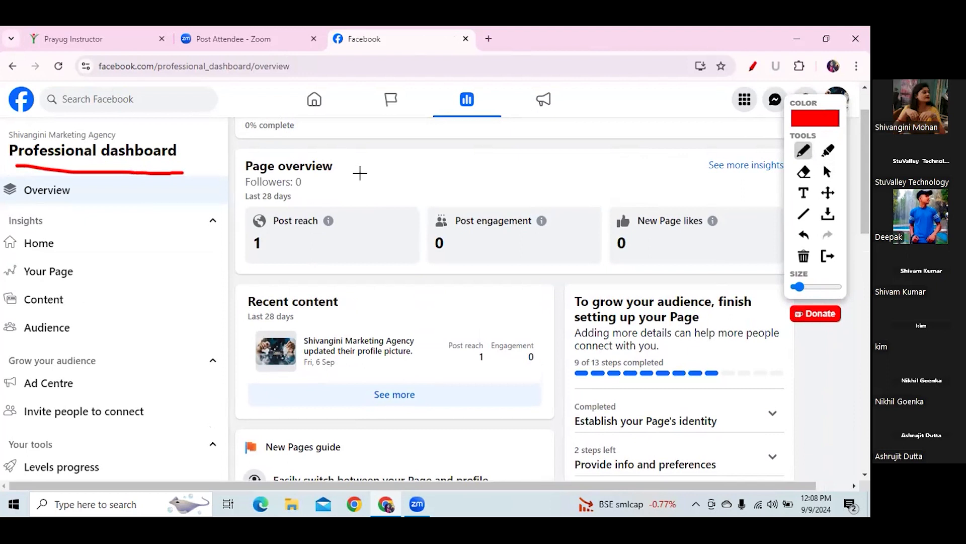
pyautogui.moveTo(292, 240)
pyautogui.mouseDown()
pyautogui.moveTo(304, 250)
pyautogui.moveTo(328, 210)
pyautogui.mouseUp()
pyautogui.moveTo(500, 232)
pyautogui.mouseDown()
pyautogui.moveTo(516, 229)
pyautogui.moveTo(545, 189)
pyautogui.mouseUp()
pyautogui.moveTo(662, 245); pyautogui.dragTo(722, 231)
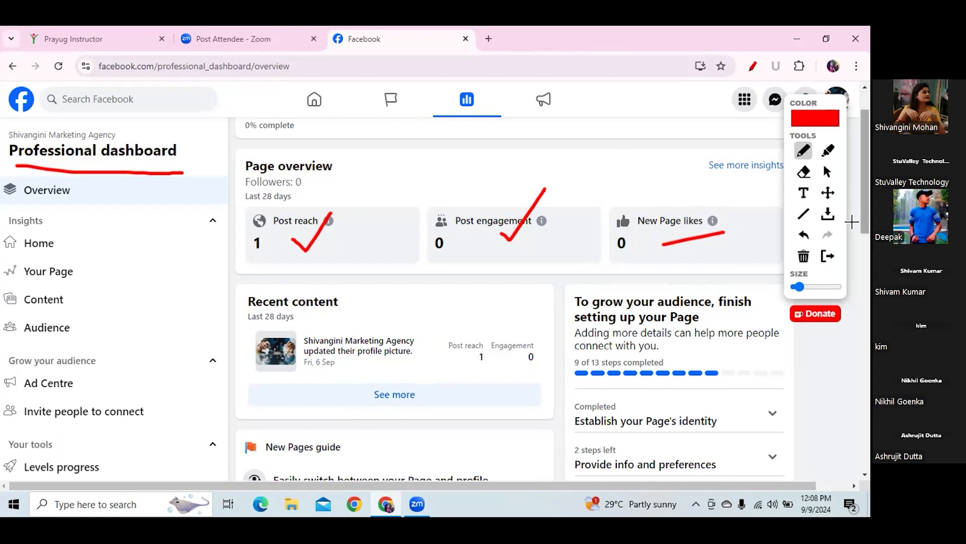
# - Return to the start of the dashboard overview and move the annotation palette clear of the notification and account controls
pyautogui.click(827, 173)
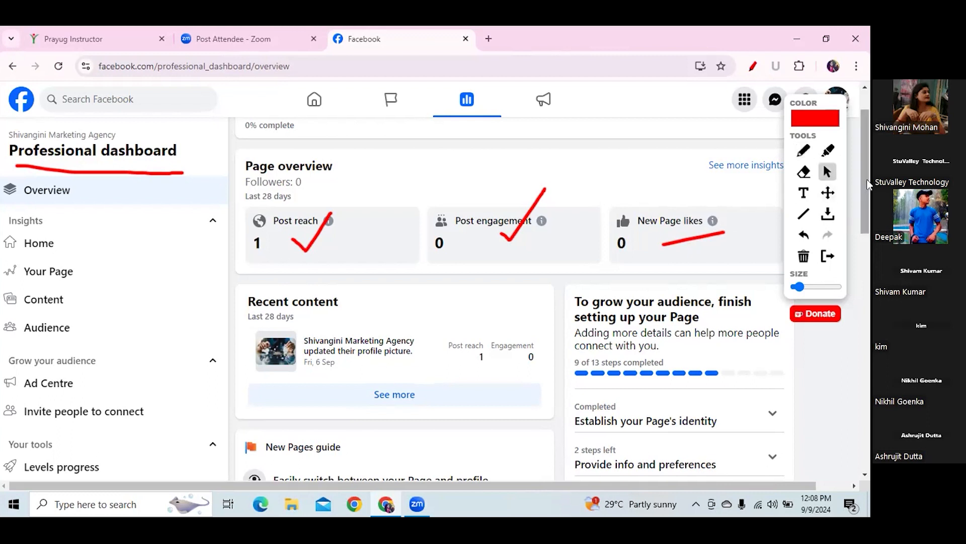
pyautogui.scroll(-3, 868, 202)
pyautogui.moveTo(869, 222); pyautogui.dragTo(865, 147)
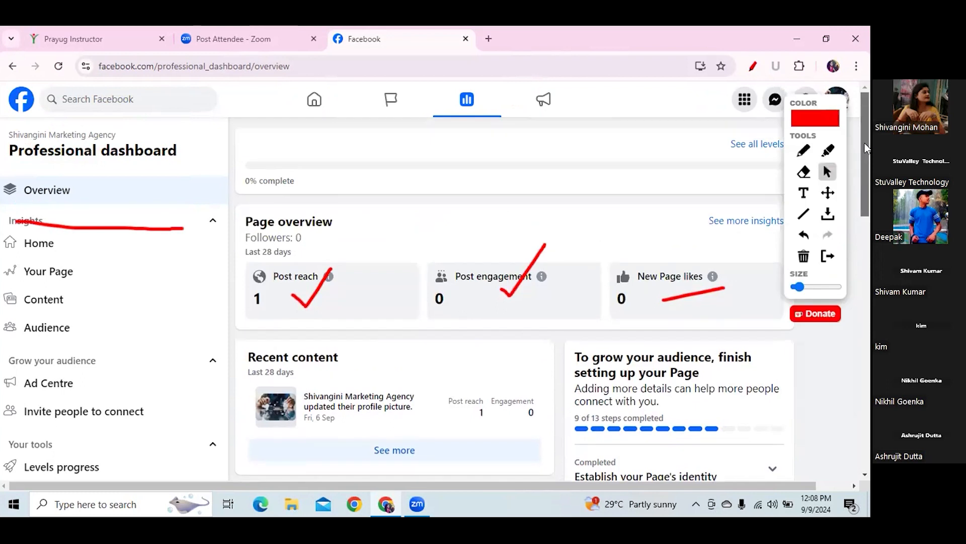
pyautogui.scroll(-4, 866, 174)
pyautogui.scroll(4, 862, 149)
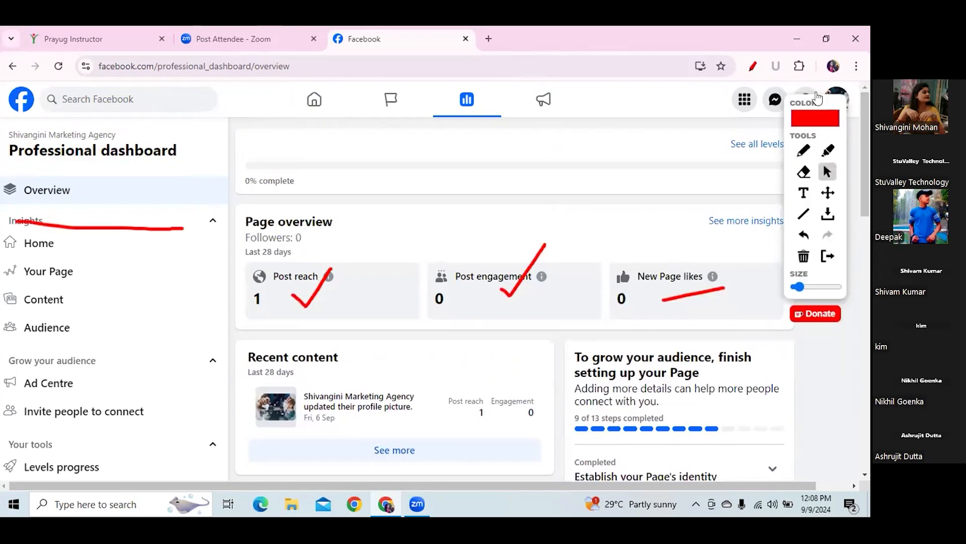
pyautogui.moveTo(821, 100); pyautogui.dragTo(843, 201)
# - Underline the level completion and Followers figures in red, circle beside Followers, re-tick Post reach and Post engagement, and trace along the level progress bar
pyautogui.click(828, 251)
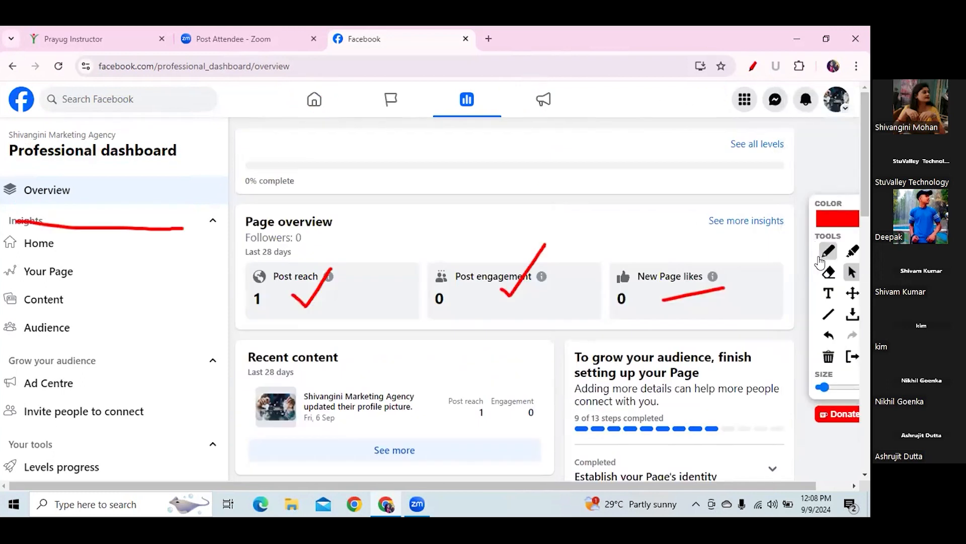
pyautogui.moveTo(241, 190); pyautogui.dragTo(283, 190)
pyautogui.moveTo(327, 238)
pyautogui.mouseDown()
pyautogui.moveTo(319, 250)
pyautogui.moveTo(329, 237)
pyautogui.mouseUp()
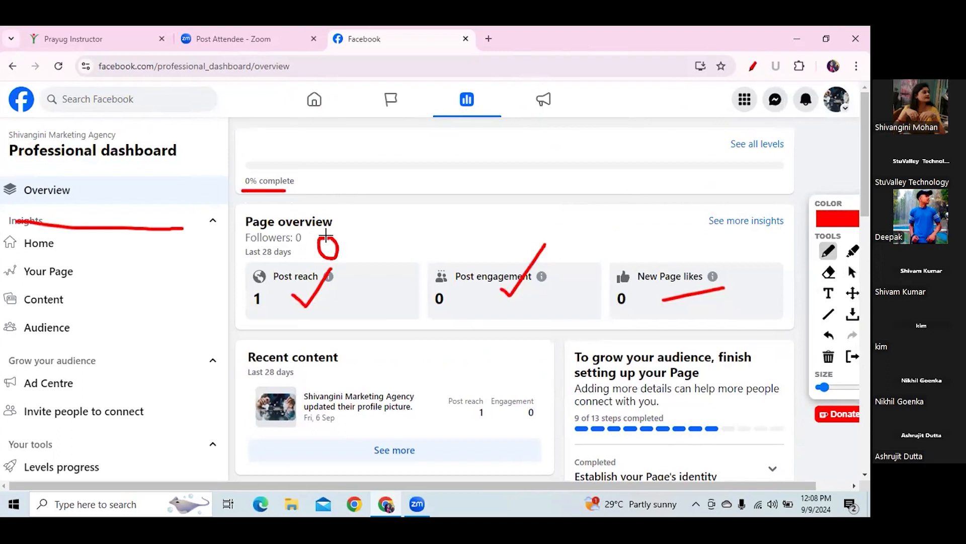
pyautogui.moveTo(343, 293); pyautogui.dragTo(382, 240)
pyautogui.moveTo(451, 295); pyautogui.dragTo(471, 265)
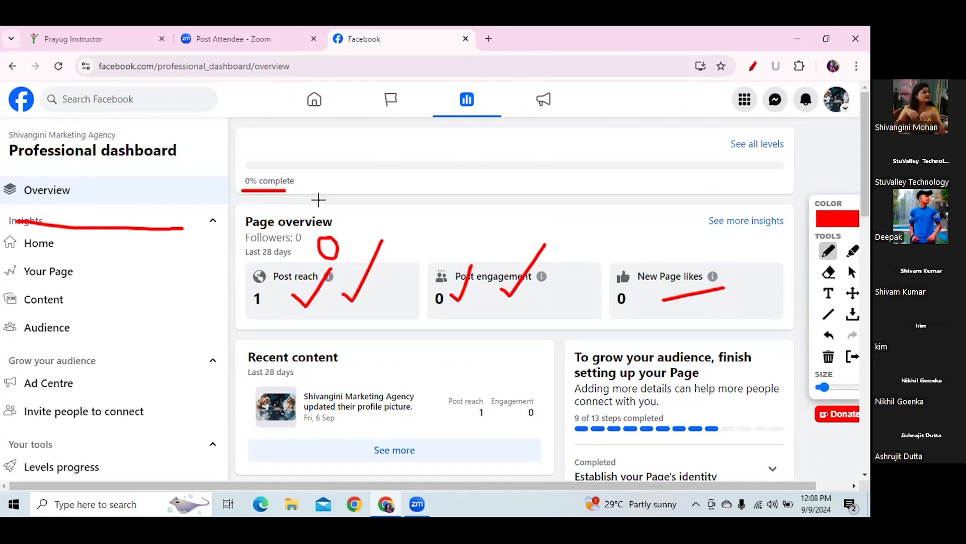
pyautogui.moveTo(272, 250); pyautogui.dragTo(324, 239)
pyautogui.moveTo(298, 179)
pyautogui.mouseDown()
pyautogui.moveTo(600, 164)
pyautogui.moveTo(664, 173)
pyautogui.mouseUp()
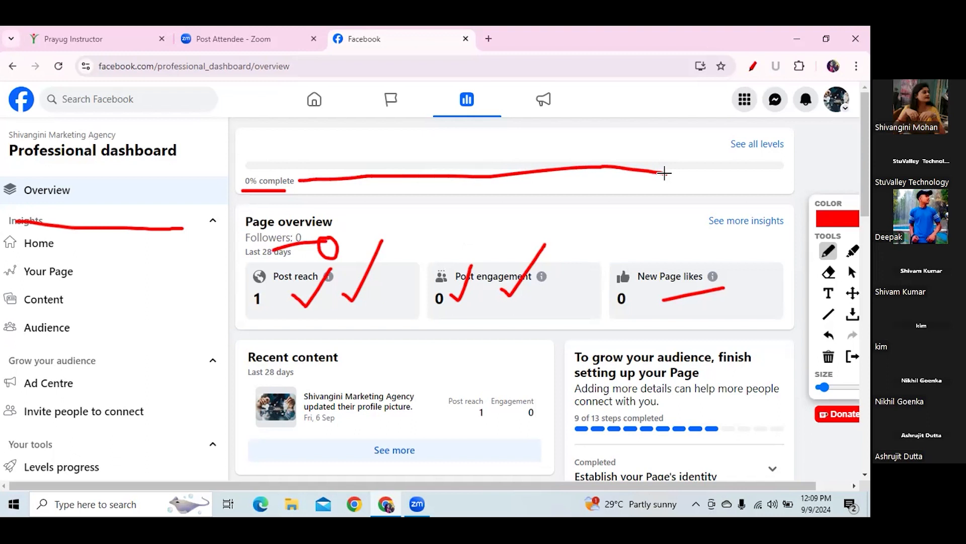
# - Tick Establish your Page's identity, Provide info and preferences and Introduce your Page in red on the Page setup checklist
pyautogui.click(852, 272)
pyautogui.moveTo(863, 201); pyautogui.dragTo(869, 257)
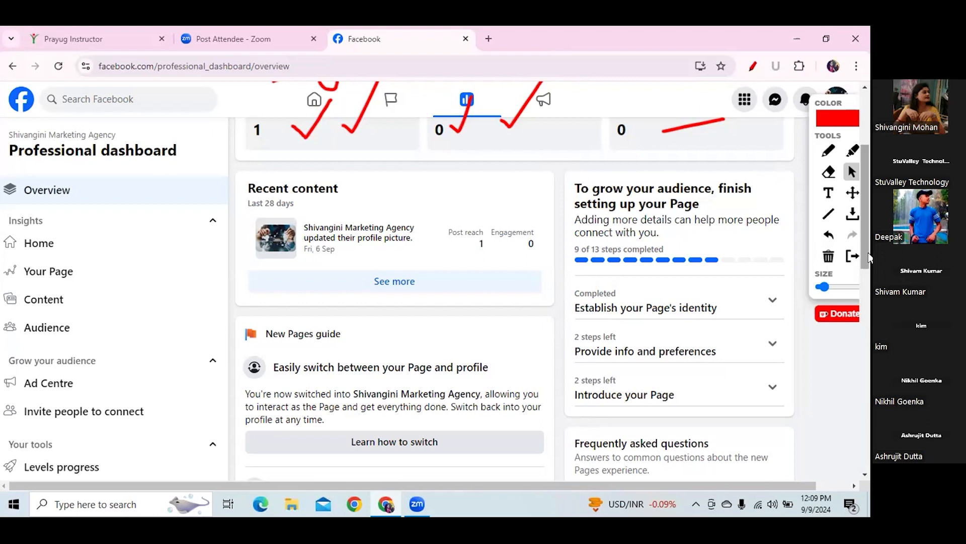
pyautogui.moveTo(865, 248)
pyautogui.mouseDown()
pyautogui.moveTo(869, 394)
pyautogui.moveTo(858, 225)
pyautogui.moveTo(861, 261)
pyautogui.mouseUp()
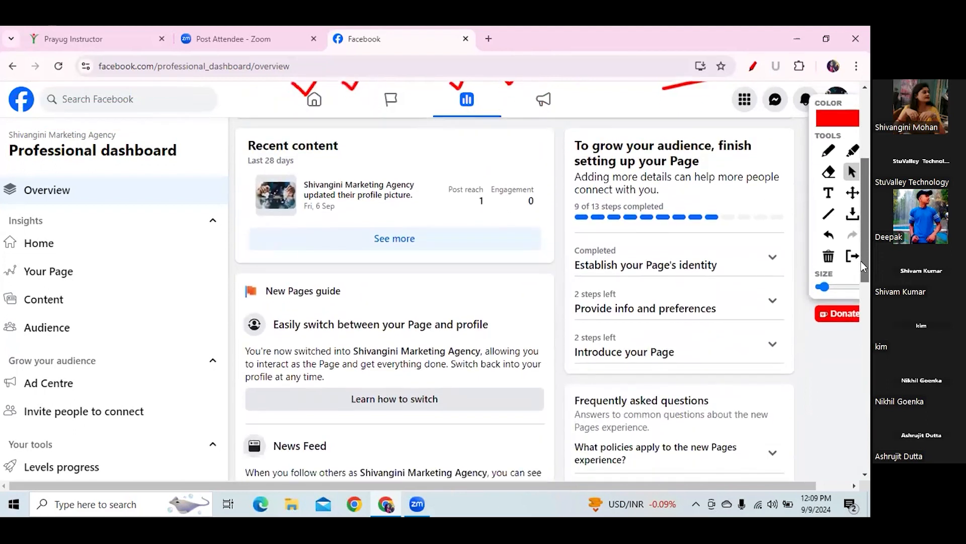
pyautogui.click(828, 150)
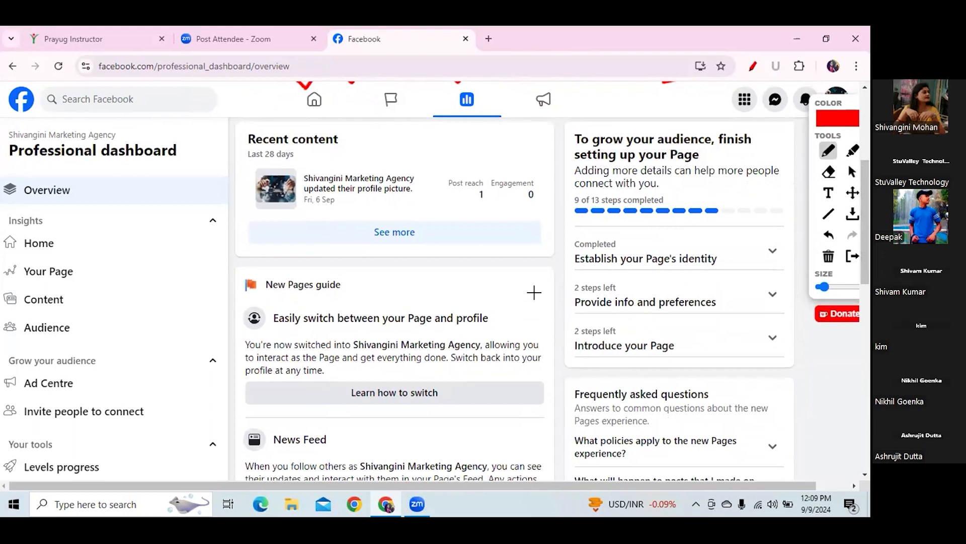
pyautogui.moveTo(557, 262)
pyautogui.mouseDown()
pyautogui.moveTo(565, 267)
pyautogui.moveTo(612, 174)
pyautogui.mouseUp()
pyautogui.moveTo(562, 294)
pyautogui.mouseDown()
pyautogui.moveTo(566, 304)
pyautogui.moveTo(604, 245)
pyautogui.mouseUp()
pyautogui.moveTo(565, 333); pyautogui.dragTo(608, 303)
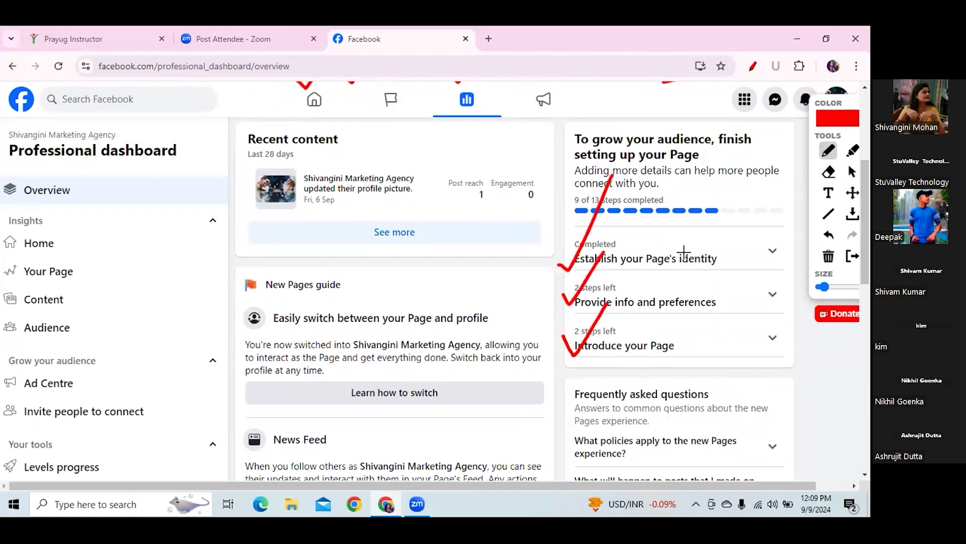
# - Mark the end of the completed setup progress, tick the arrows of the first two checklist items, and underline the remaining progress segments in red
pyautogui.moveTo(705, 222)
pyautogui.mouseDown()
pyautogui.moveTo(721, 217)
pyautogui.moveTo(718, 190)
pyautogui.mouseUp()
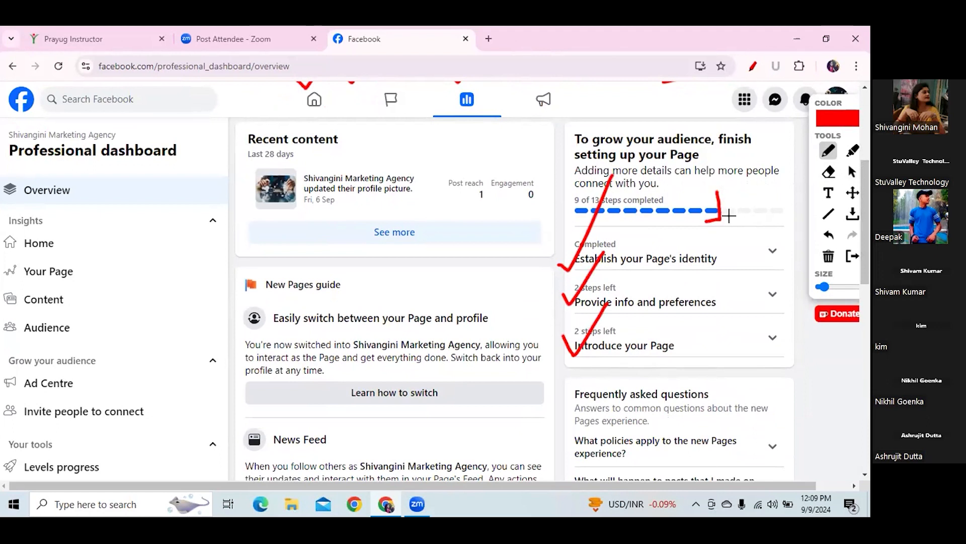
pyautogui.moveTo(745, 247); pyautogui.dragTo(766, 237)
pyautogui.moveTo(750, 286); pyautogui.dragTo(766, 278)
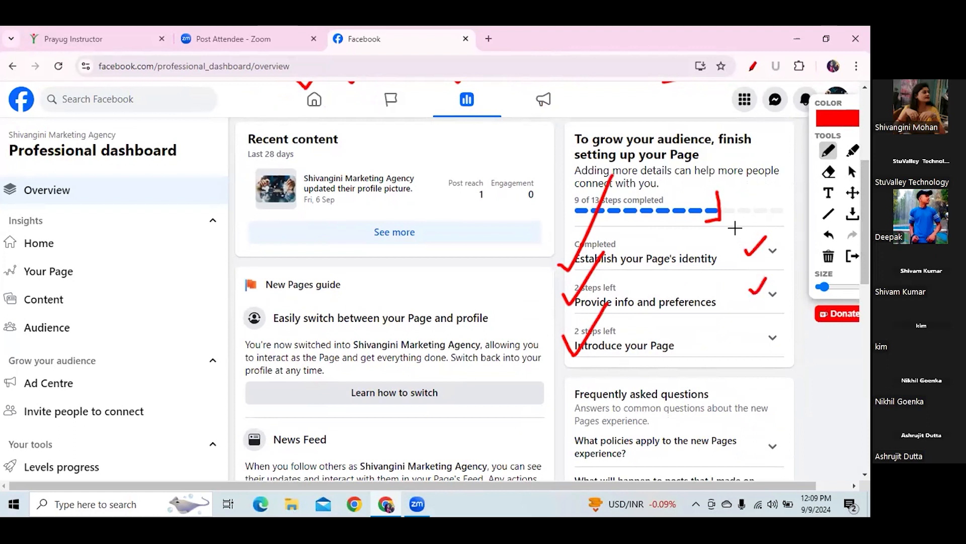
pyautogui.moveTo(740, 221); pyautogui.dragTo(780, 222)
# - Clear all annotations from the dashboard and move the annotation palette over the Page setup checklist
pyautogui.click(829, 256)
pyautogui.moveTo(850, 112)
pyautogui.mouseDown()
pyautogui.moveTo(830, 154)
pyautogui.moveTo(659, 132)
pyautogui.mouseUp()
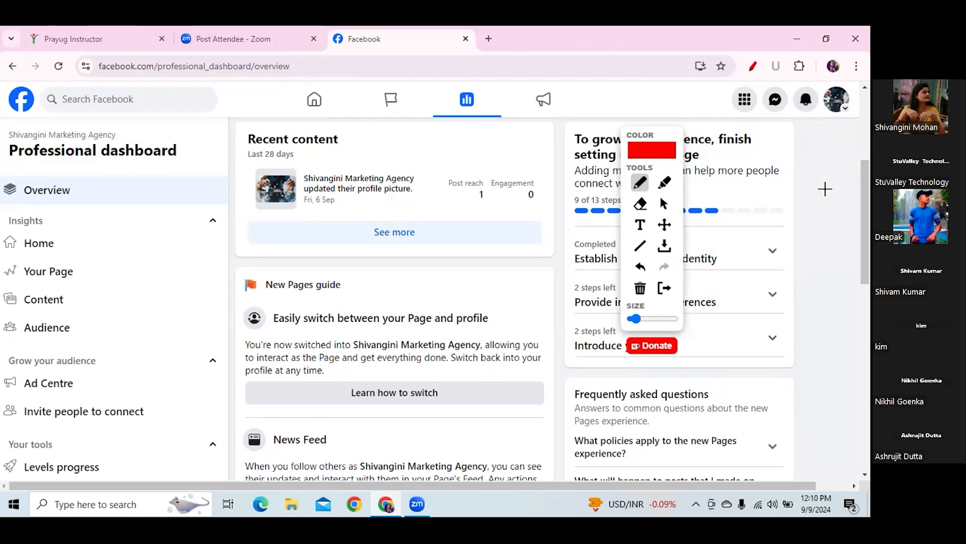
pyautogui.click(664, 203)
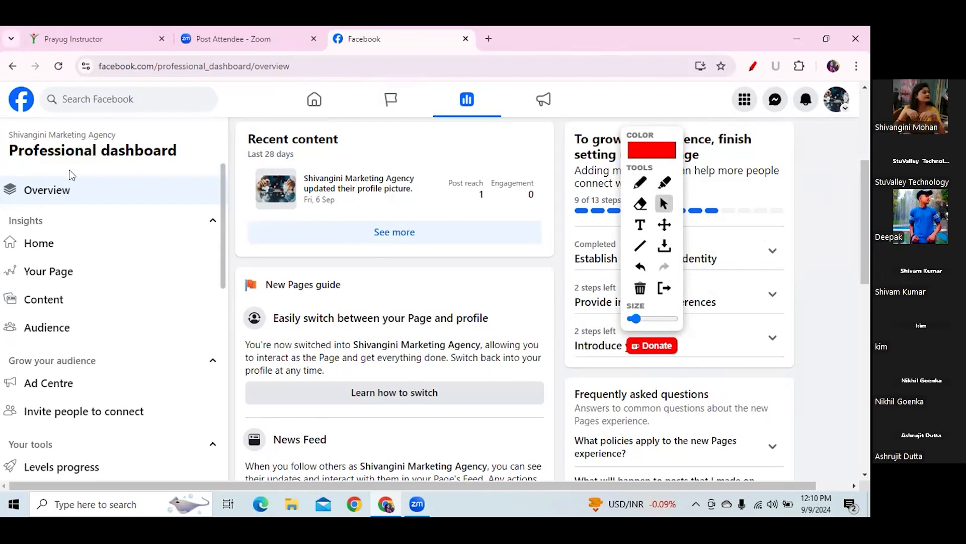
# - Leave the dashboard overview and open the Page's Insights home at its Page overview figures
pyautogui.click(15, 67)
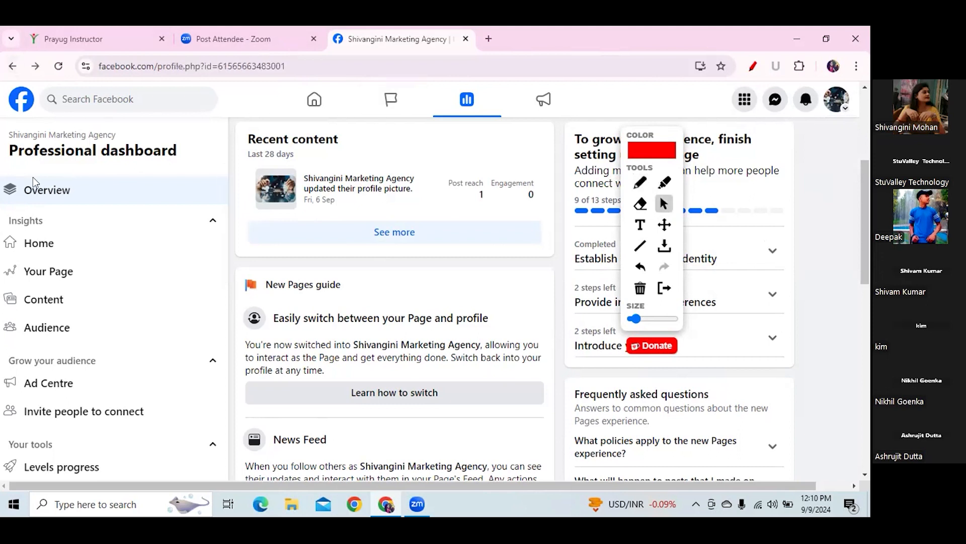
pyautogui.click(67, 249)
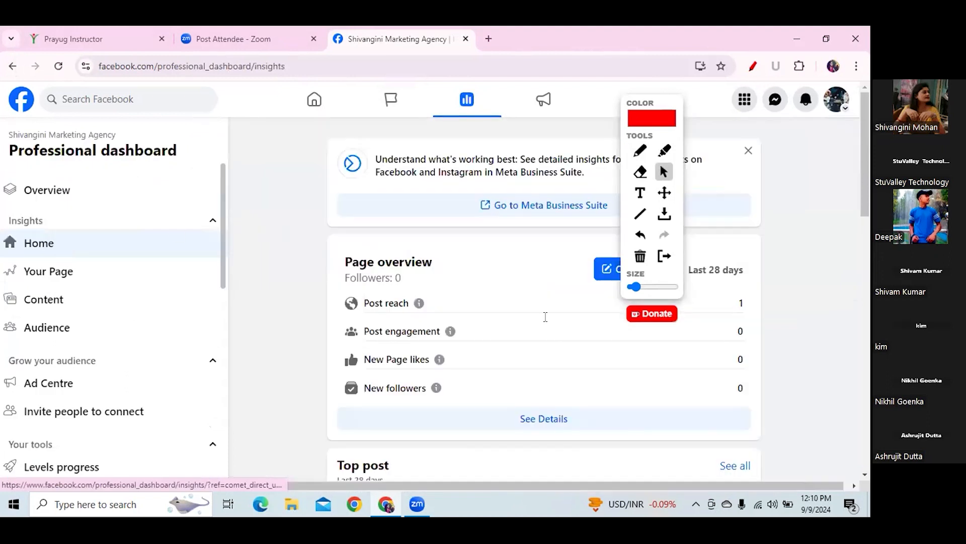
pyautogui.scroll(-1, 868, 207)
pyautogui.moveTo(868, 207); pyautogui.dragTo(868, 220)
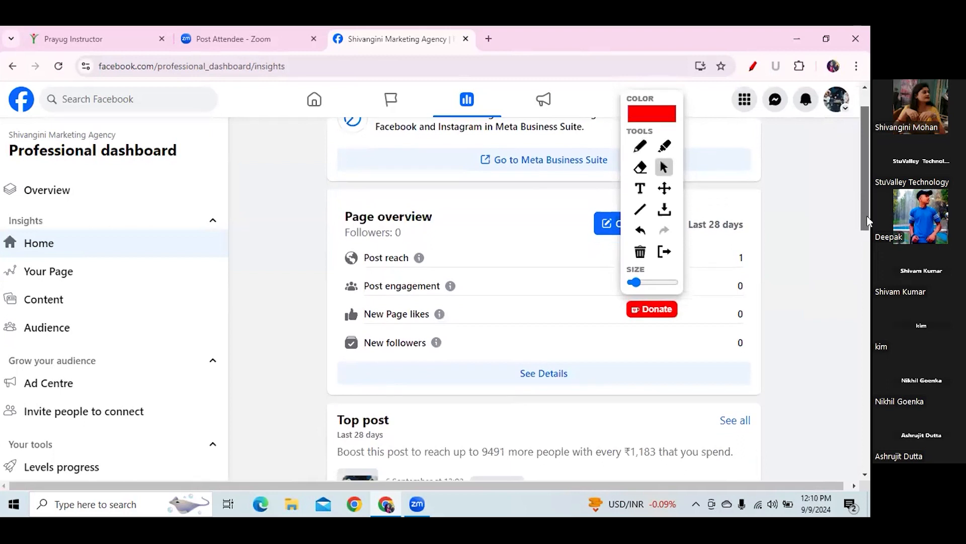
# - Underline the Professional dashboard heading, Post reach, Post engagement and New followers in red on the Insights home
pyautogui.click(639, 146)
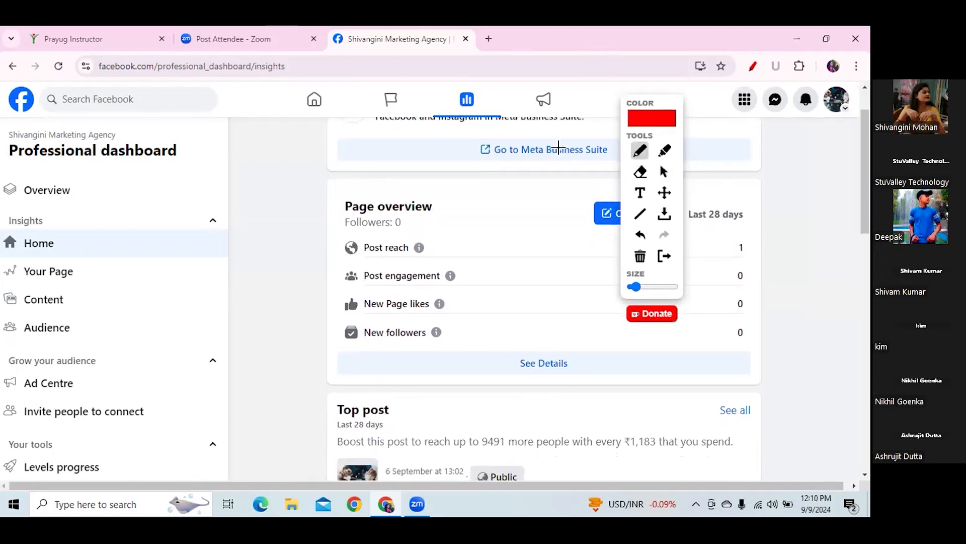
pyautogui.moveTo(64, 169); pyautogui.dragTo(155, 167)
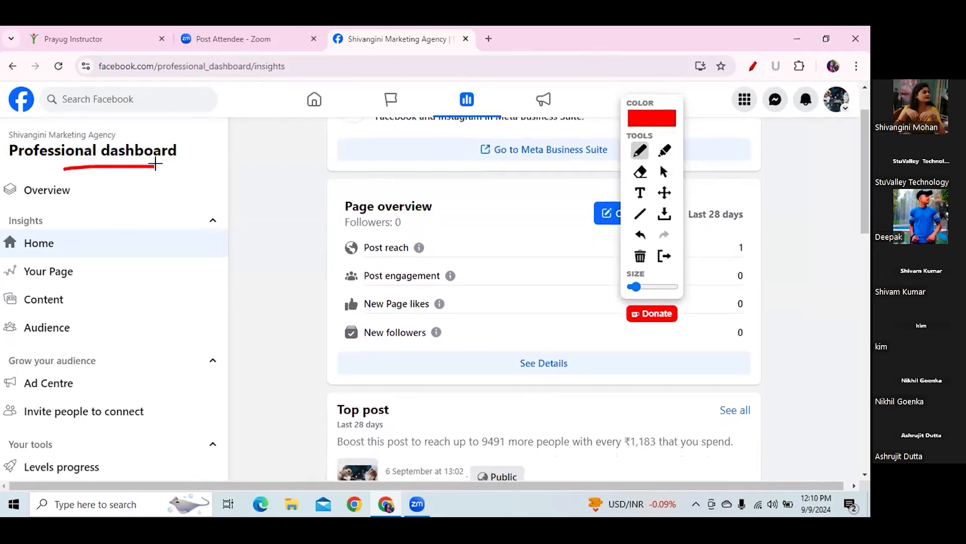
pyautogui.moveTo(368, 259); pyautogui.dragTo(416, 256)
pyautogui.moveTo(395, 296); pyautogui.dragTo(434, 296)
pyautogui.moveTo(409, 343); pyautogui.dragTo(431, 342)
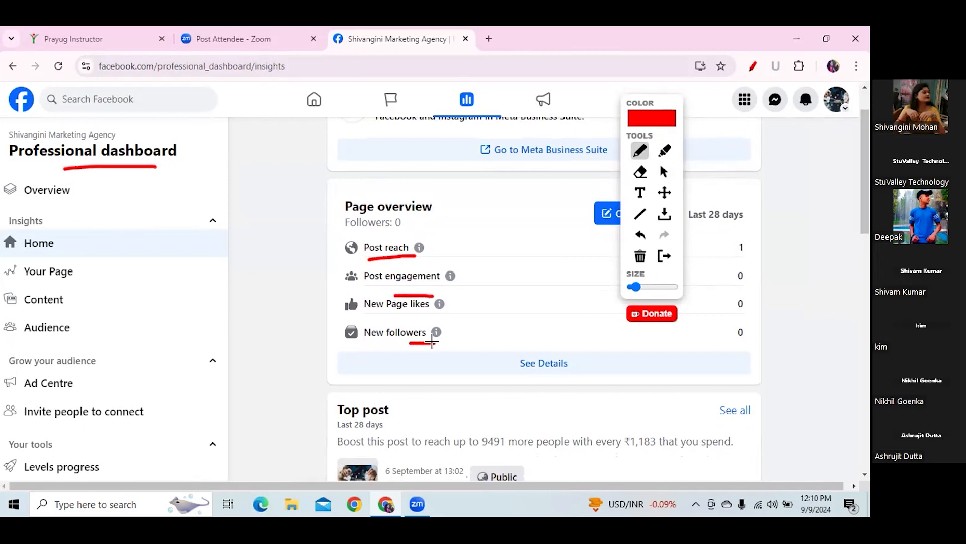
# - Look through the Top post, Content and Audience sections of the Insights home
pyautogui.click(664, 172)
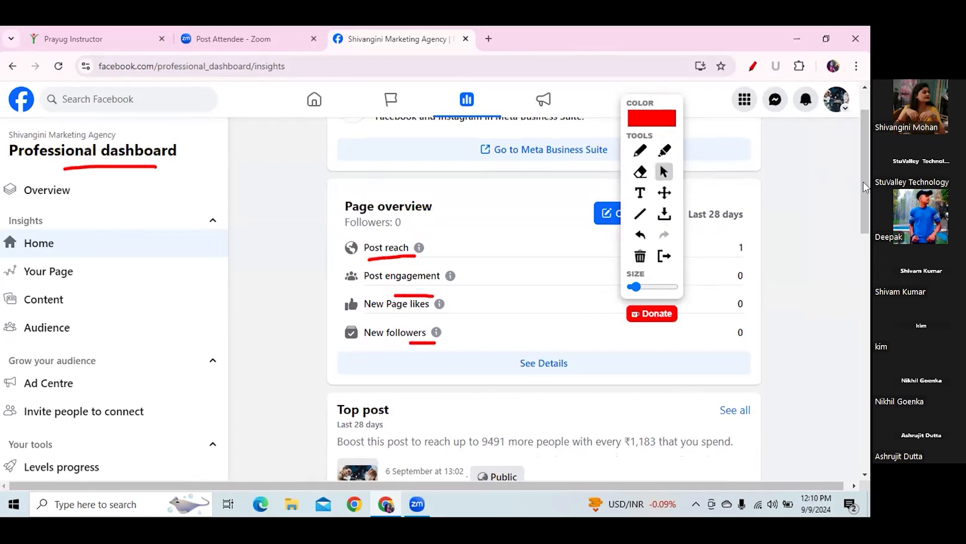
pyautogui.moveTo(864, 187); pyautogui.dragTo(869, 242)
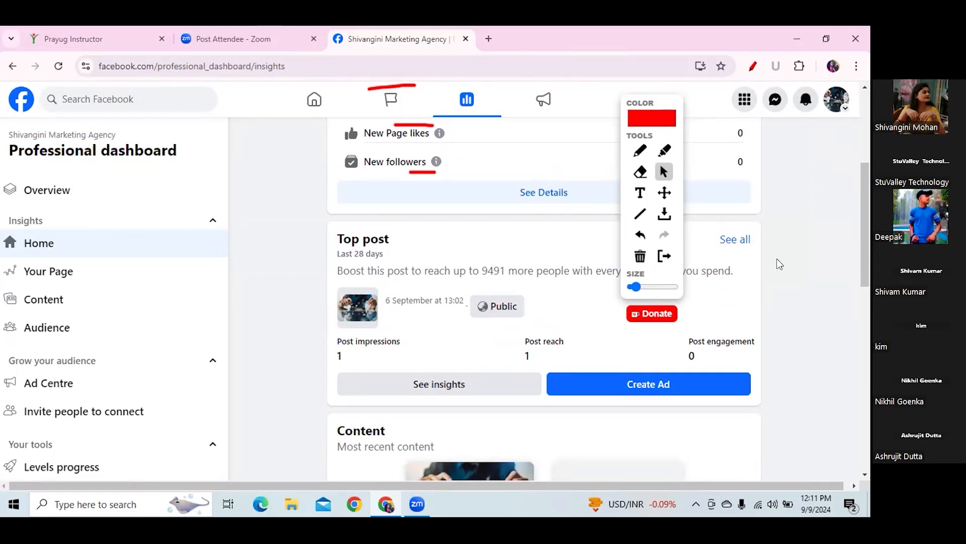
pyautogui.moveTo(863, 261); pyautogui.dragTo(870, 411)
pyautogui.scroll(10, 834, 230)
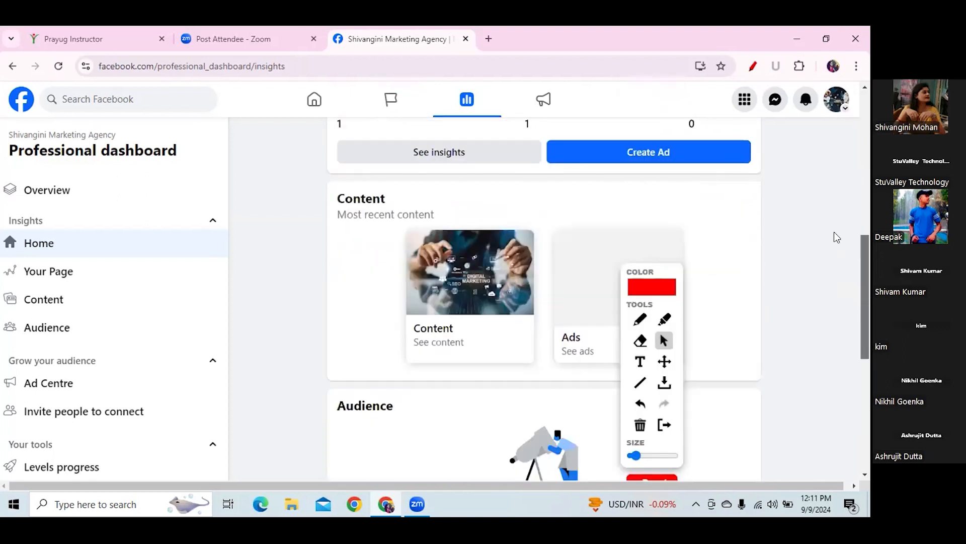
# - View the Your Page insights and the Content insights of the Professional dashboard
pyautogui.click(67, 271)
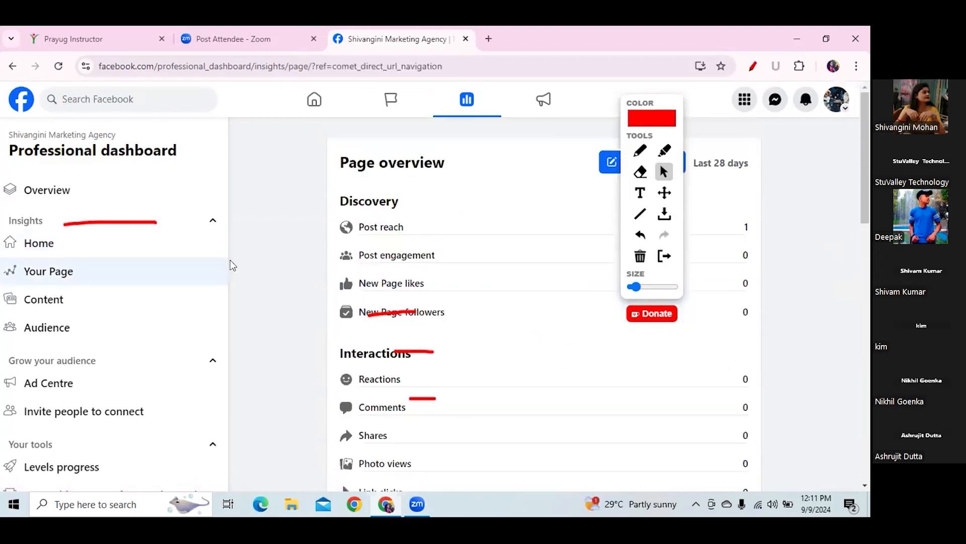
pyautogui.click(47, 304)
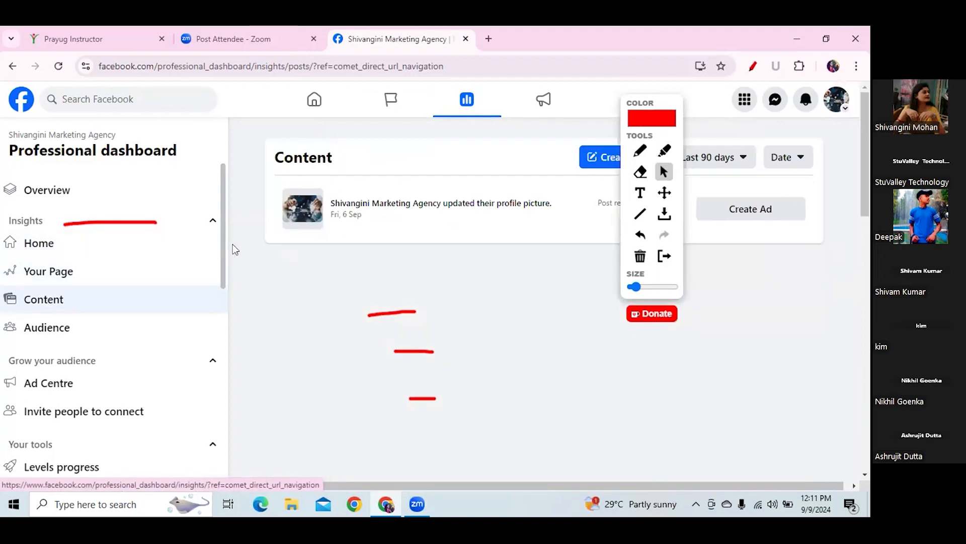
# - Open Meta Business Suite from the dashboard's Platform tools and dismiss its introductory pop-ups
pyautogui.moveTo(220, 243); pyautogui.dragTo(219, 323)
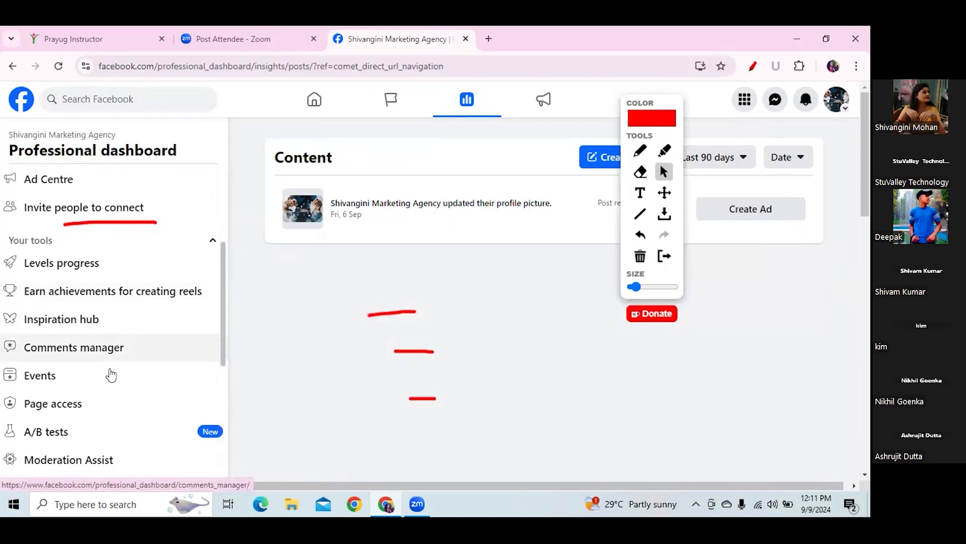
pyautogui.moveTo(222, 330); pyautogui.dragTo(225, 427)
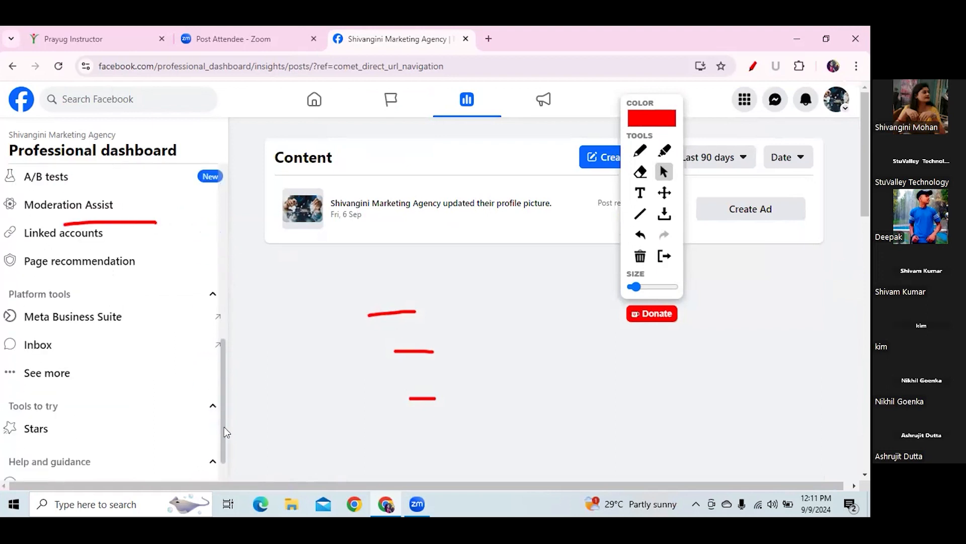
pyautogui.click(97, 322)
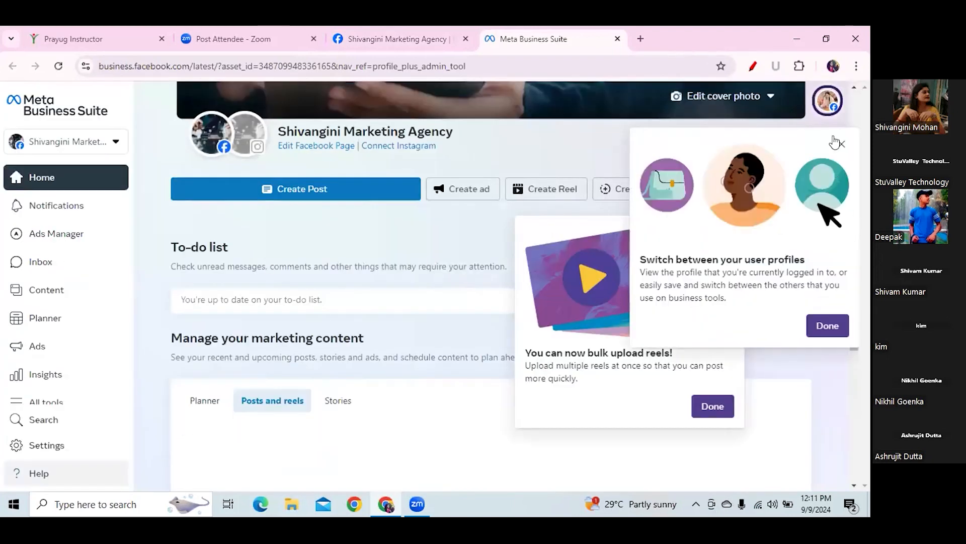
pyautogui.click(838, 143)
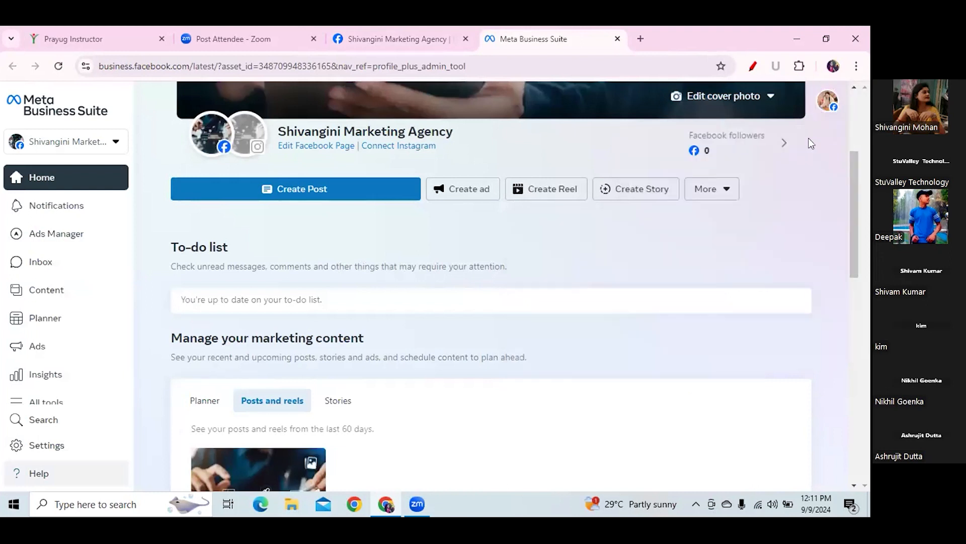
# - Return to the Professional dashboard and mark Platform tools and Meta Business Suite with a red outline and a tick below it
pyautogui.click(378, 39)
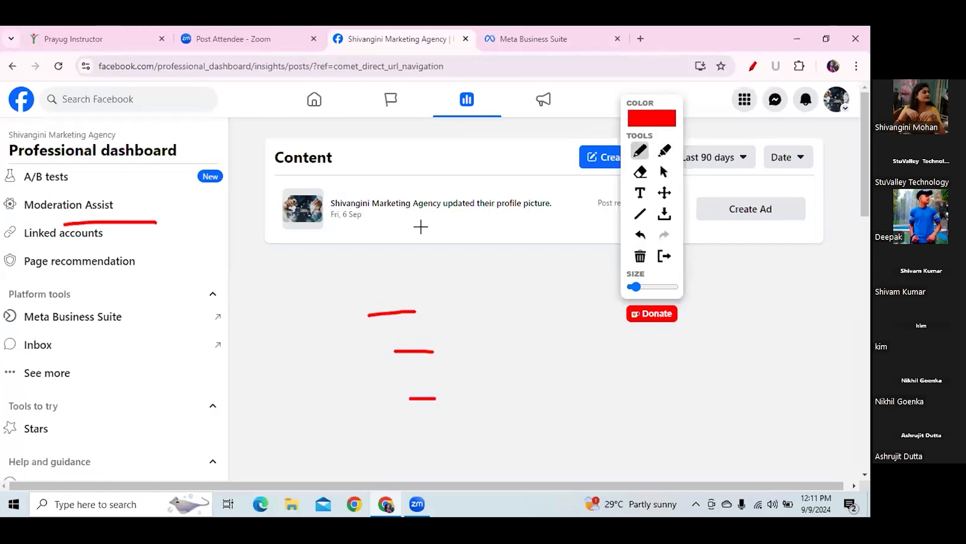
pyautogui.moveTo(7, 328)
pyautogui.mouseDown()
pyautogui.moveTo(141, 327)
pyautogui.moveTo(114, 280)
pyautogui.moveTo(36, 274)
pyautogui.moveTo(5, 279)
pyautogui.moveTo(8, 326)
pyautogui.mouseUp()
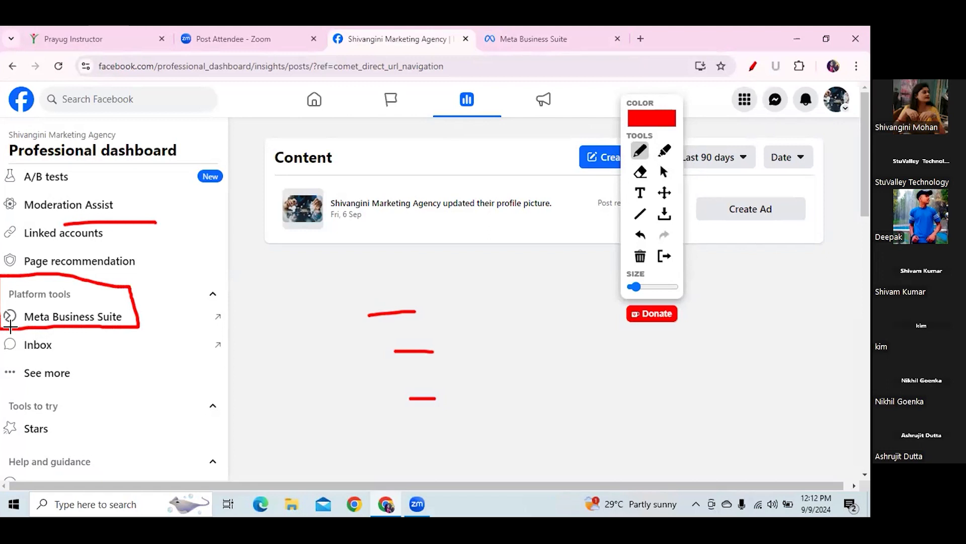
pyautogui.moveTo(57, 333)
pyautogui.mouseDown()
pyautogui.moveTo(95, 341)
pyautogui.moveTo(119, 322)
pyautogui.mouseUp()
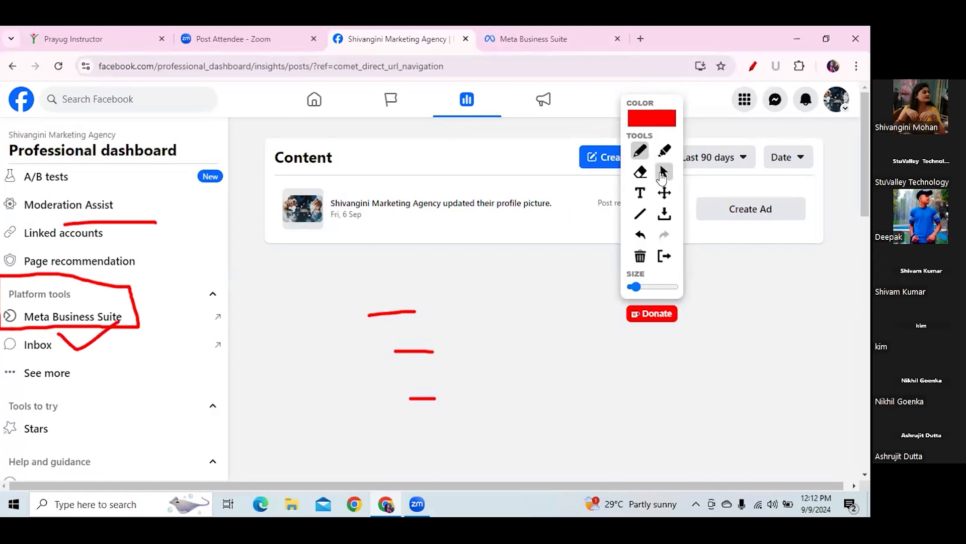
# - Reopen Meta Business Suite from the dashboard, keep the new page and close the duplicate one
pyautogui.click(664, 171)
pyautogui.click(109, 322)
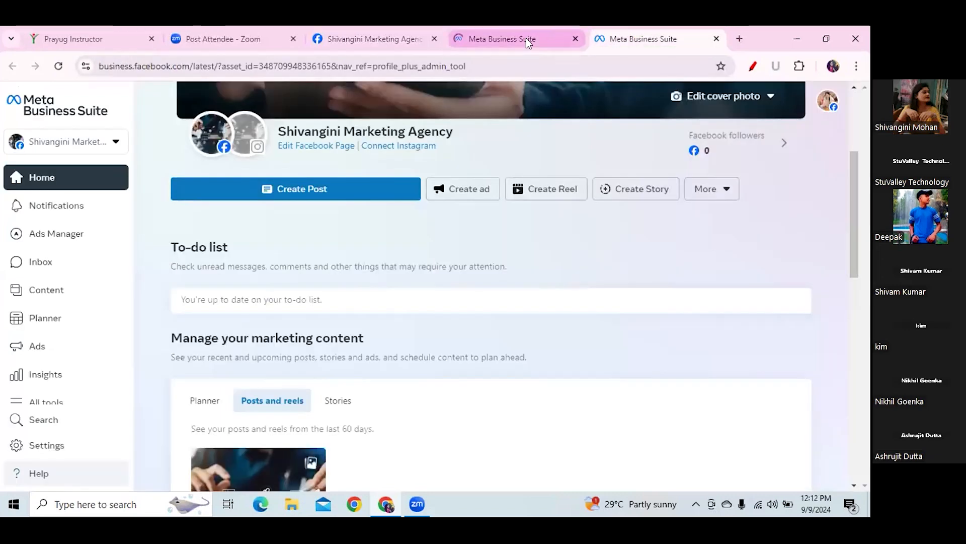
pyautogui.click(527, 38)
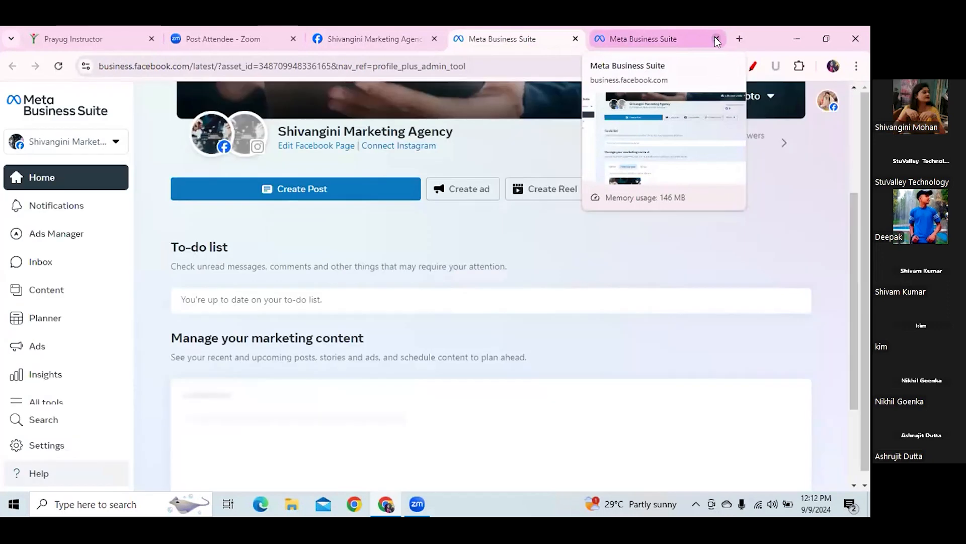
pyautogui.click(717, 38)
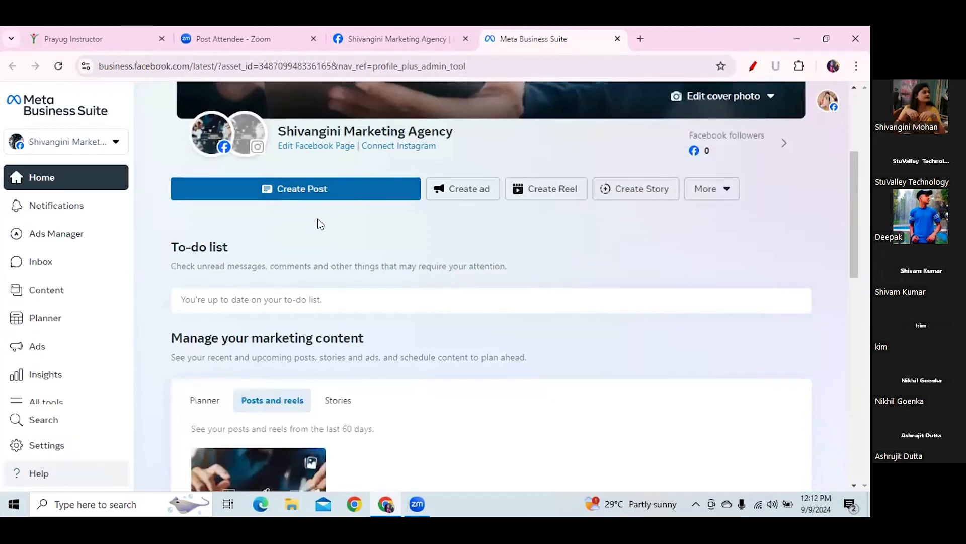
# - Start a new post for the Page and look through its media, text and scheduling options
pyautogui.click(312, 191)
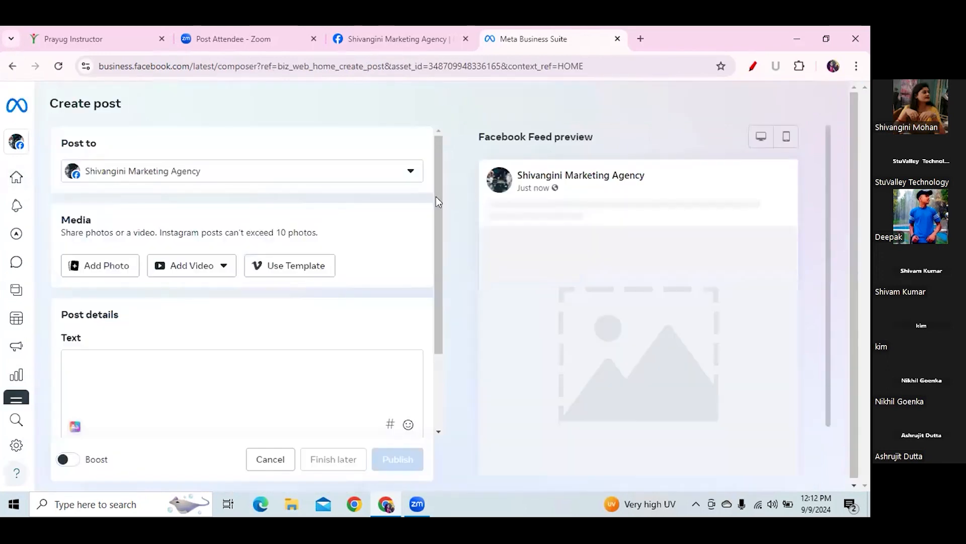
pyautogui.moveTo(436, 197); pyautogui.dragTo(437, 310)
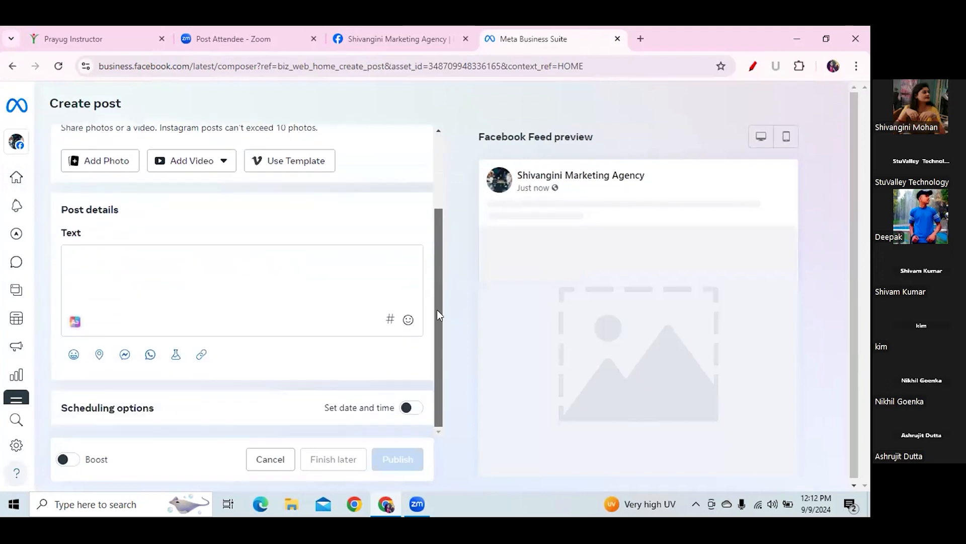
pyautogui.moveTo(430, 239); pyautogui.dragTo(436, 386)
pyautogui.moveTo(438, 280); pyautogui.dragTo(437, 193)
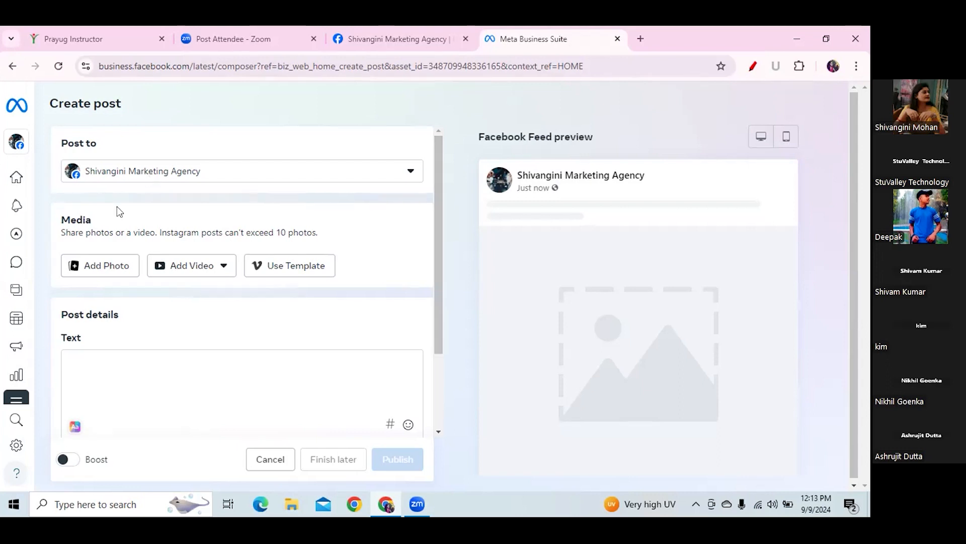
# - Add the off-page-seo image from the Downloads folder to the post
pyautogui.click(98, 266)
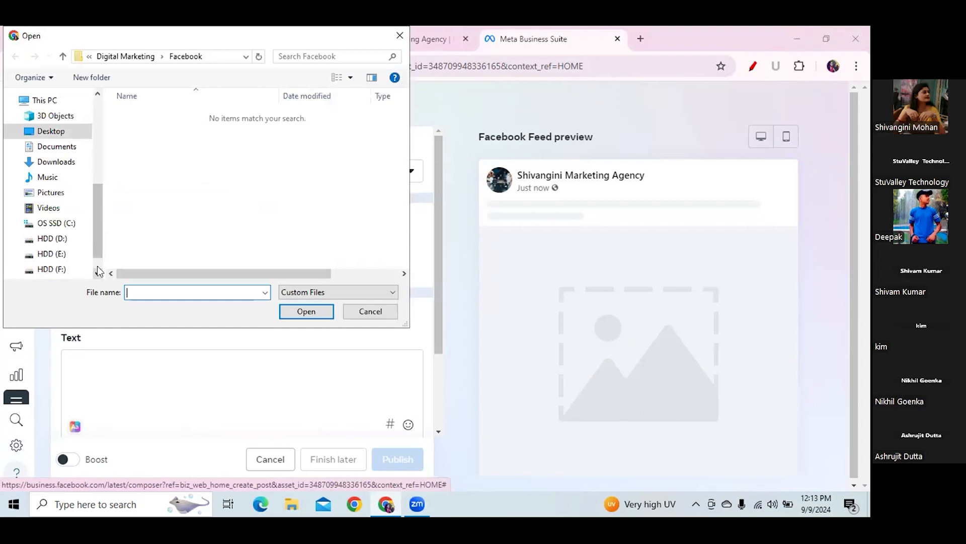
pyautogui.click(55, 162)
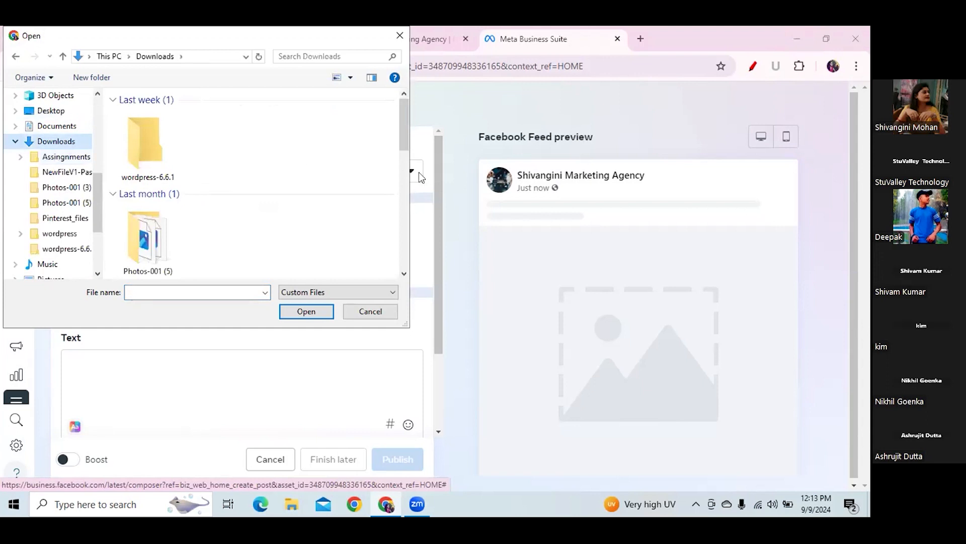
pyautogui.moveTo(401, 135); pyautogui.dragTo(406, 212)
pyautogui.click(224, 173)
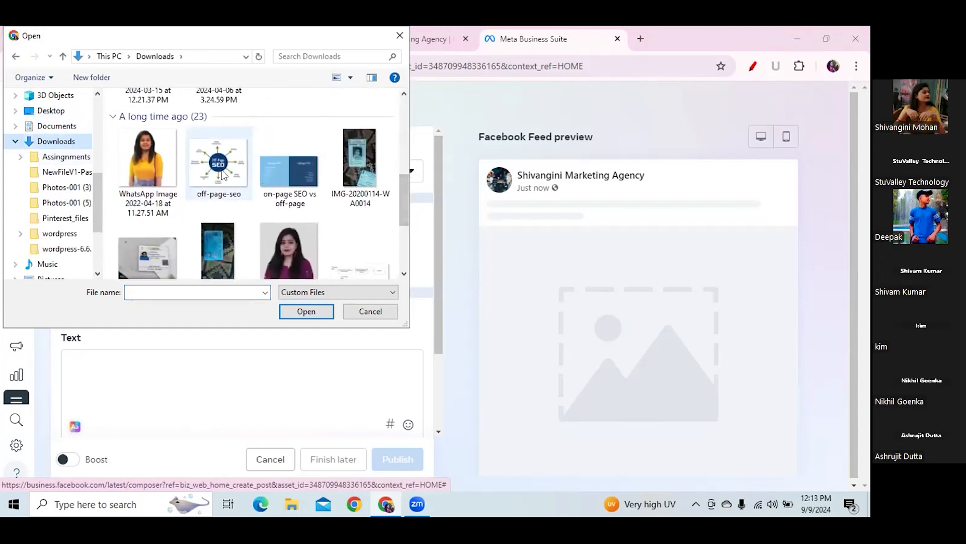
pyautogui.click(307, 312)
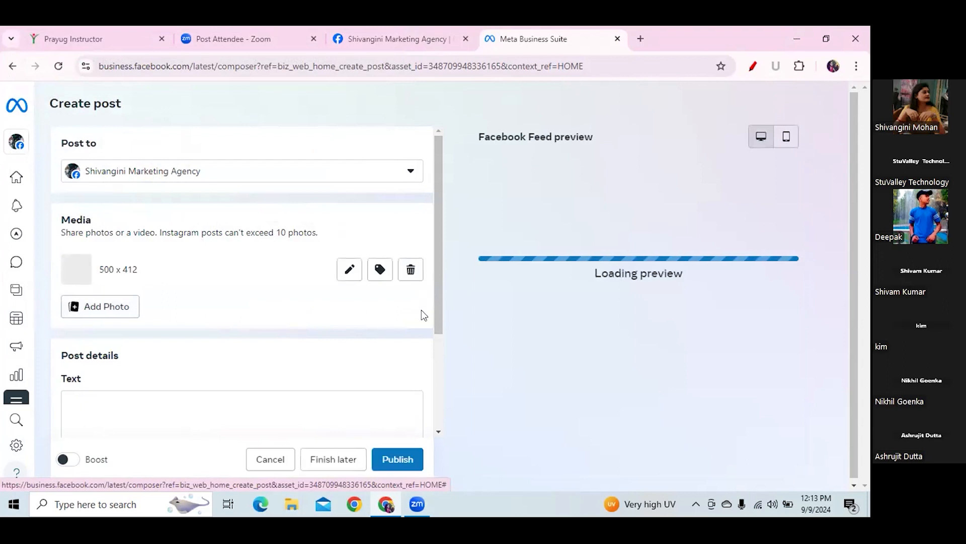
# - Enter the post text "Engage with your customere on digital maeketing chhannel a"
pyautogui.moveTo(437, 252); pyautogui.dragTo(443, 343)
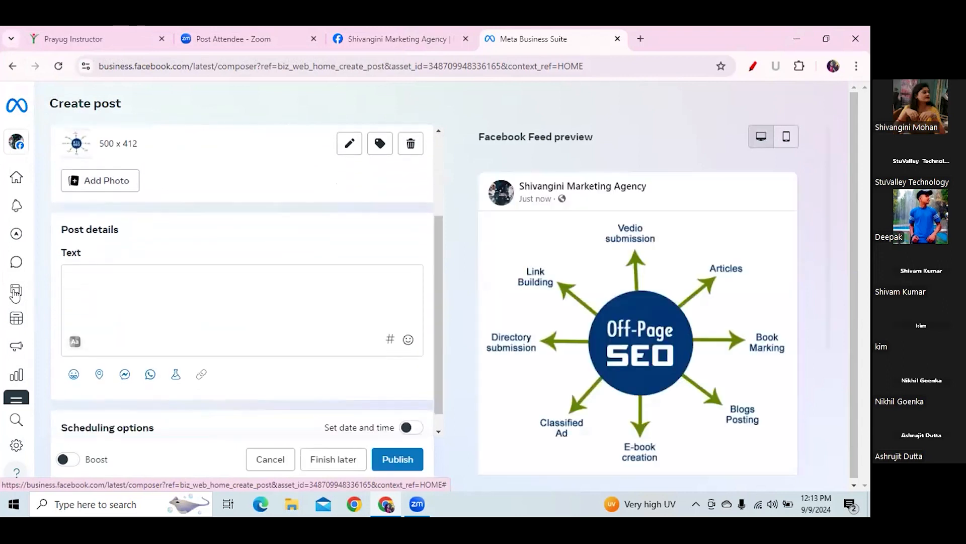
pyautogui.click(81, 272)
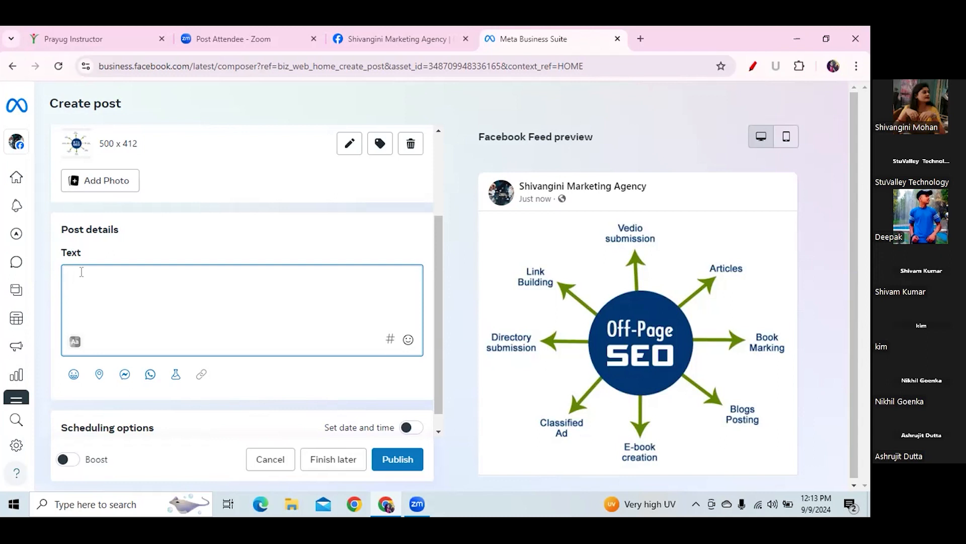
pyautogui.write('Engage w')
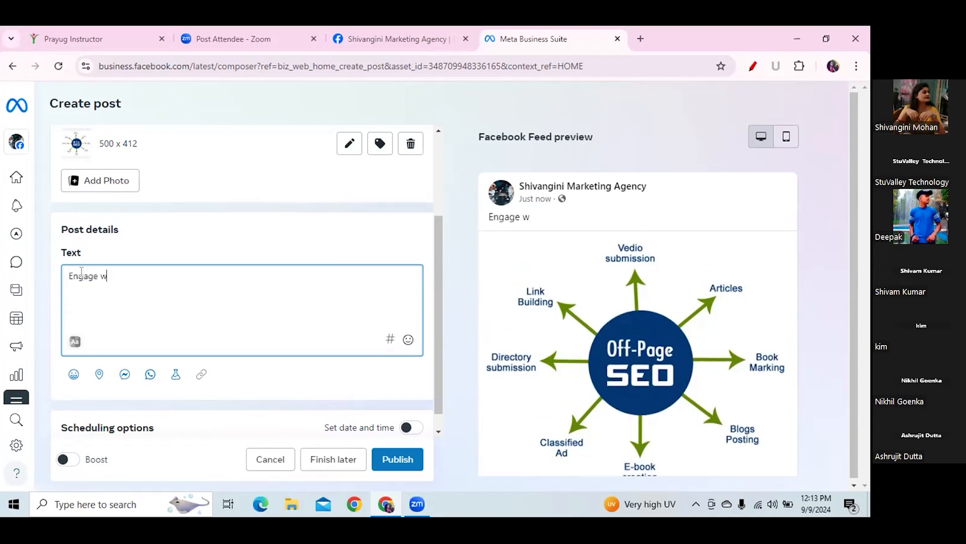
pyautogui.write('ith your customere')
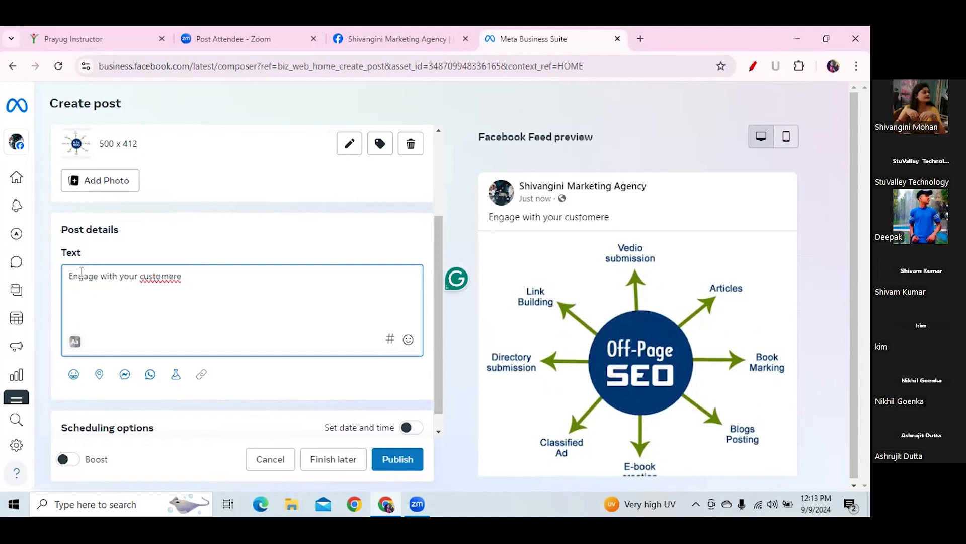
pyautogui.write(' on digital maeket')
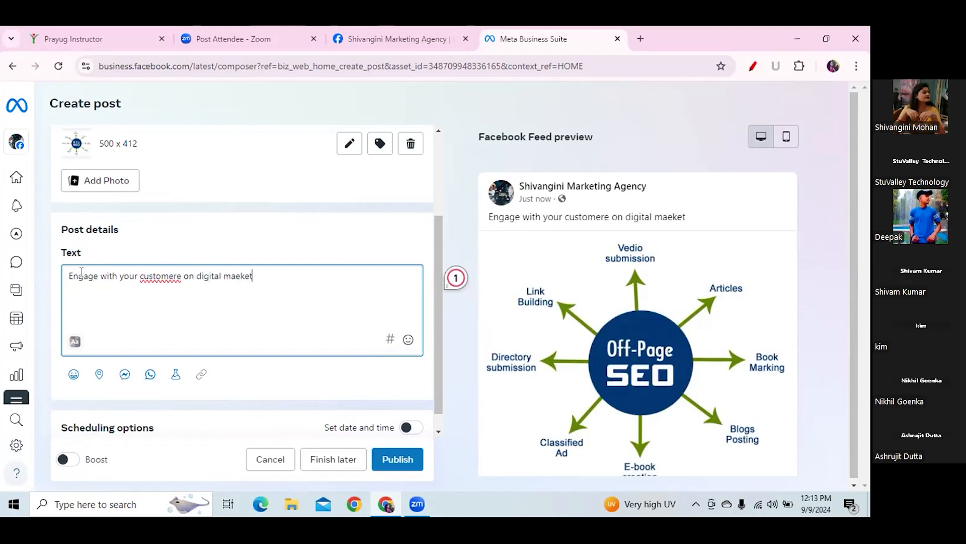
pyautogui.write('ing chhannel a')
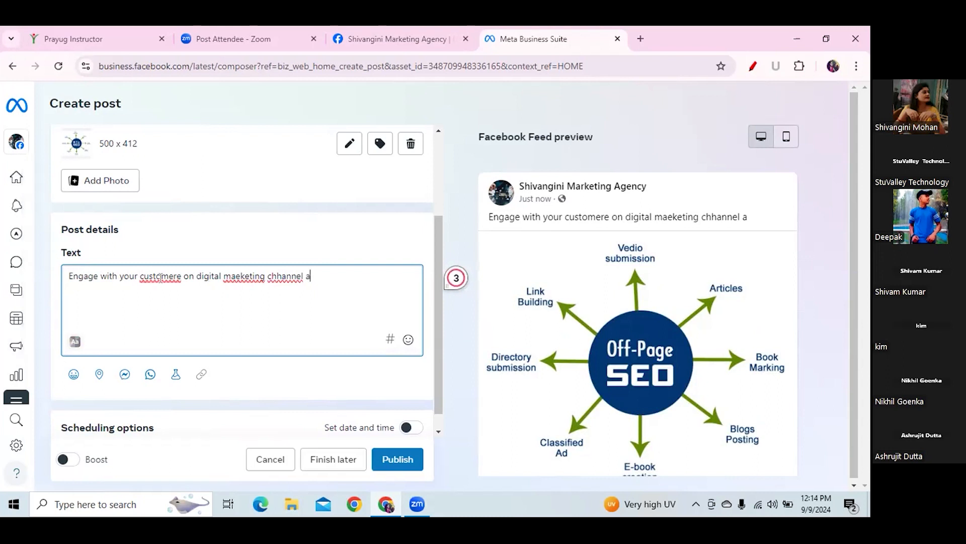
# - Correct the misspelled words in the post text to "customer", "marketing" and "channel", and remove the trailing "a"
pyautogui.rightClick(161, 276)
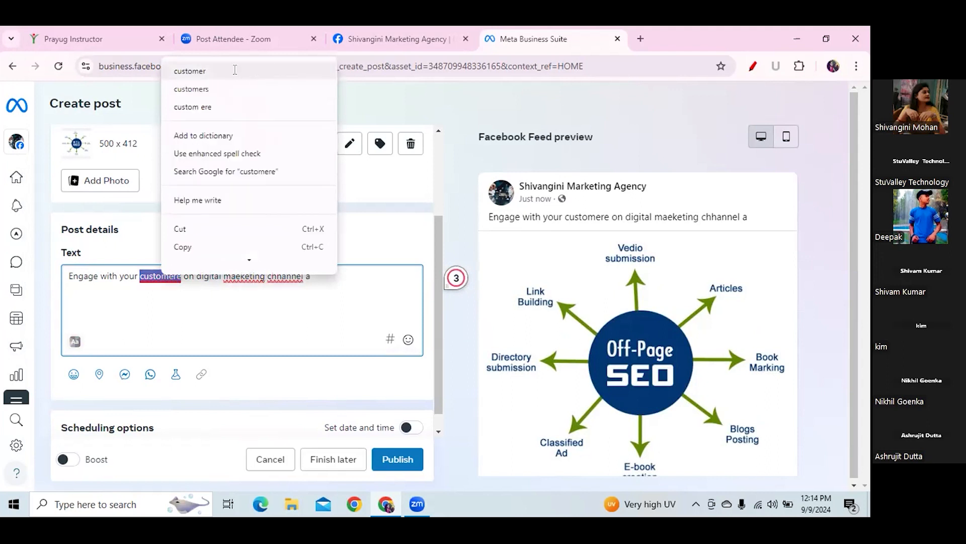
pyautogui.click(234, 70)
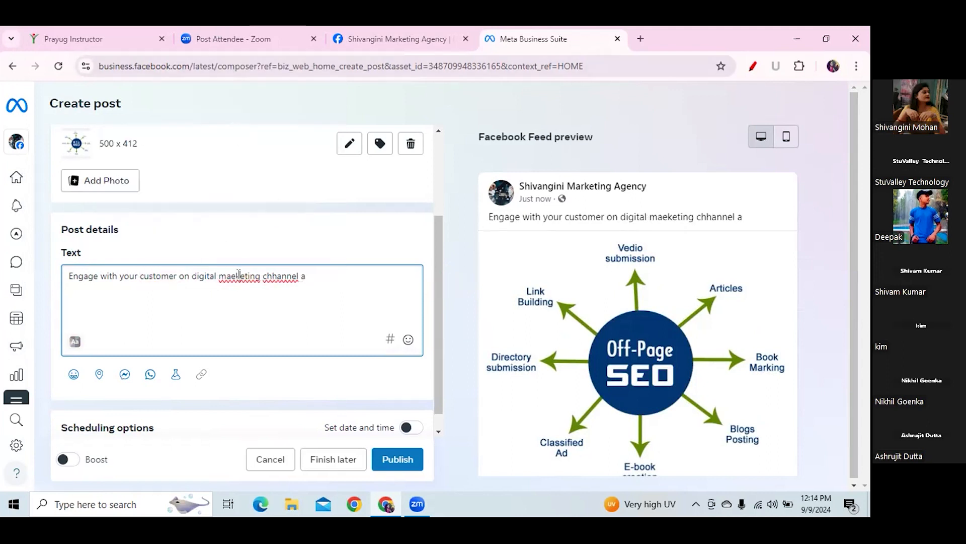
pyautogui.rightClick(239, 274)
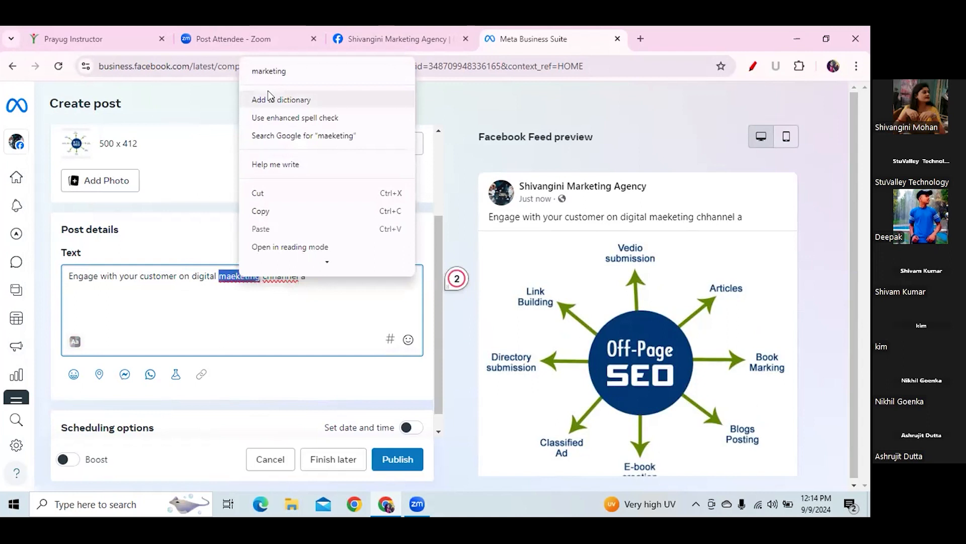
pyautogui.click(268, 90)
pyautogui.click(239, 274)
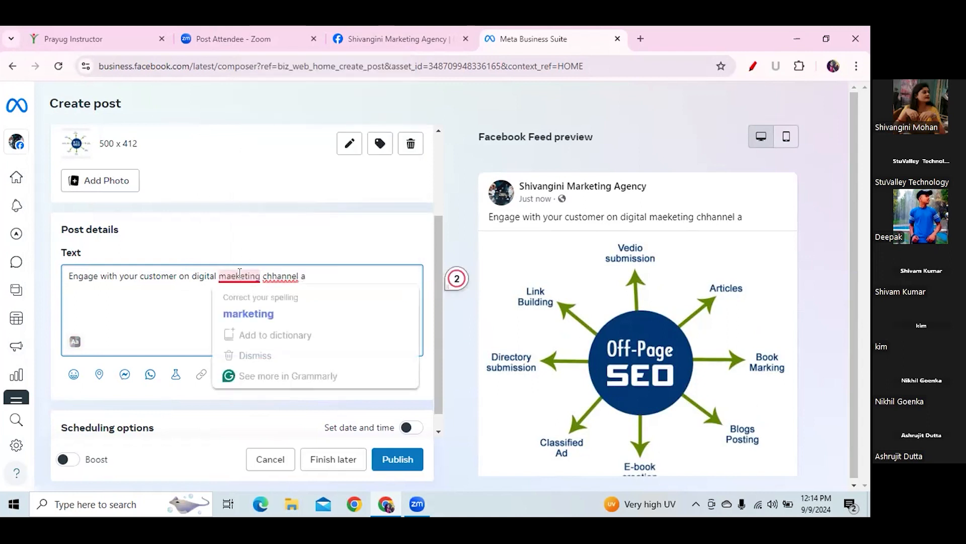
pyautogui.click(269, 313)
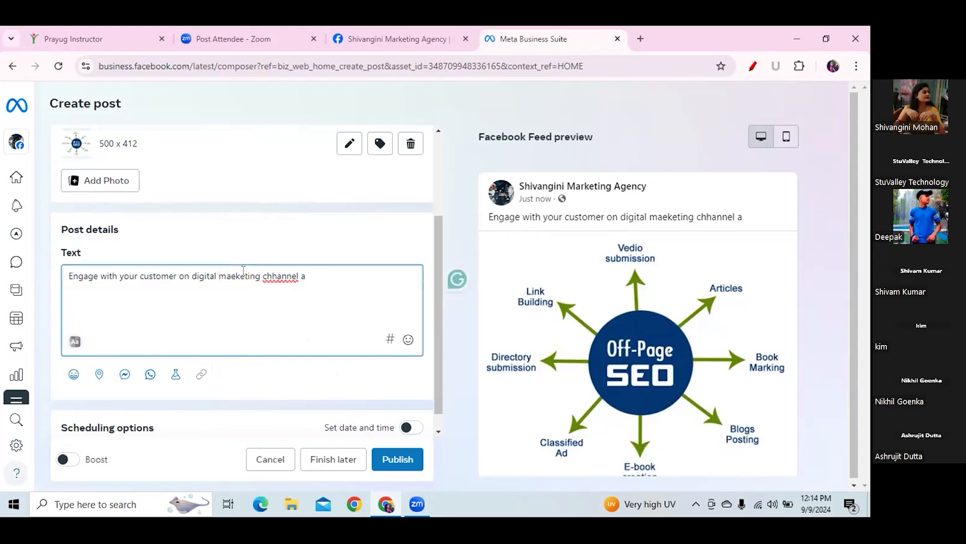
pyautogui.doubleClick(244, 276)
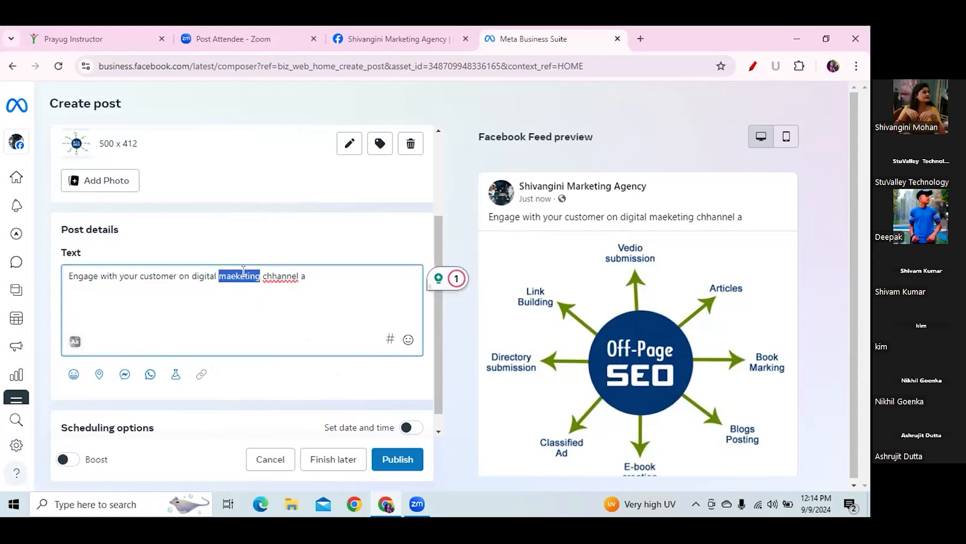
pyautogui.write('marketing')
pyautogui.doubleClick(287, 277)
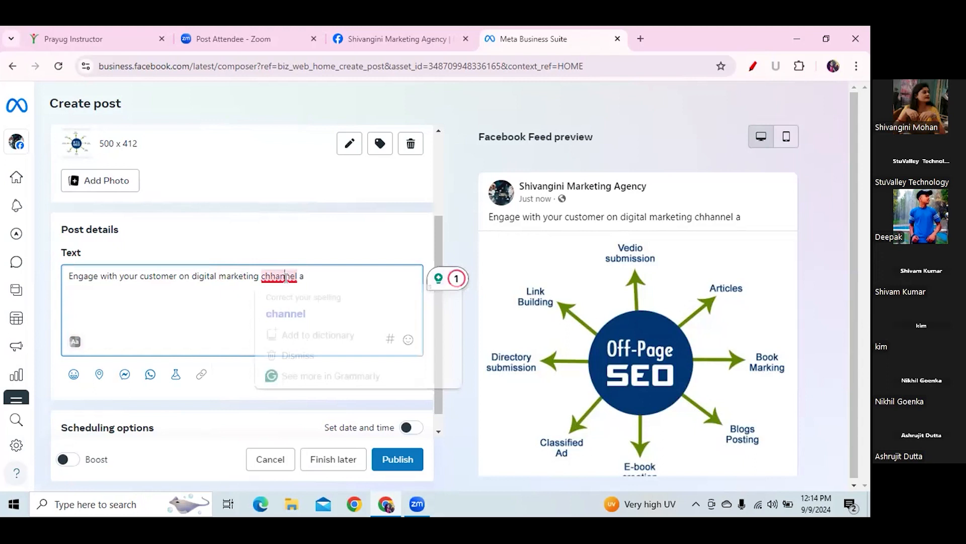
pyautogui.click(297, 314)
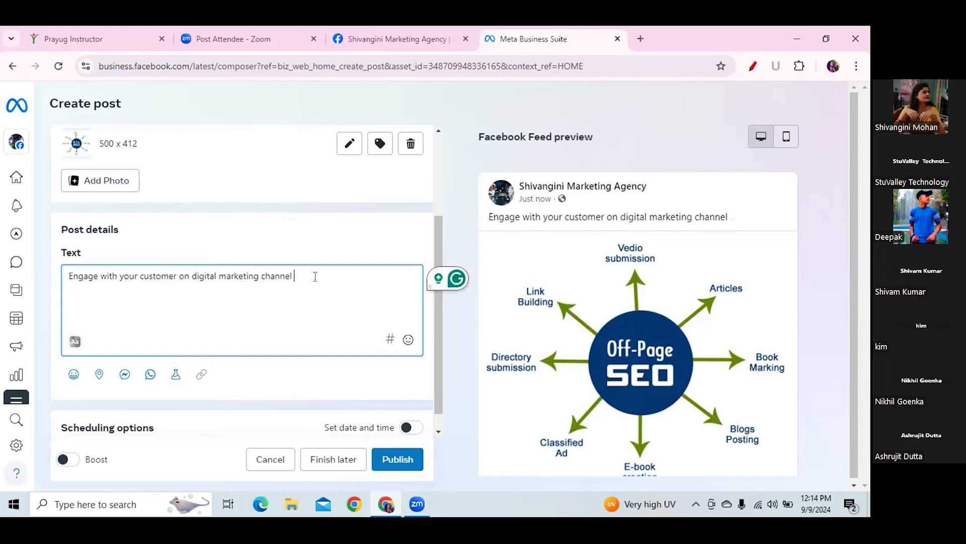
# - Extend the post text with "to grow your business online"
pyautogui.write('to g')
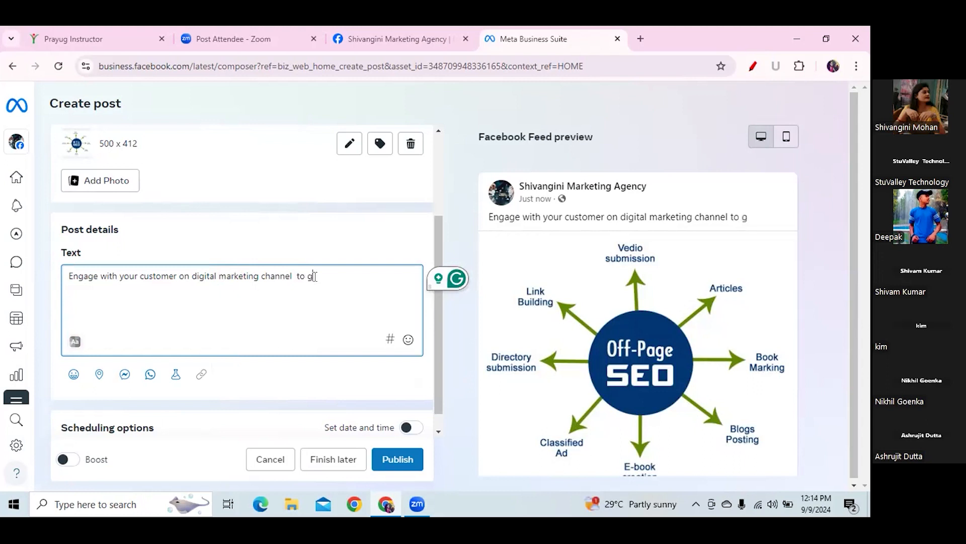
pyautogui.write('row your')
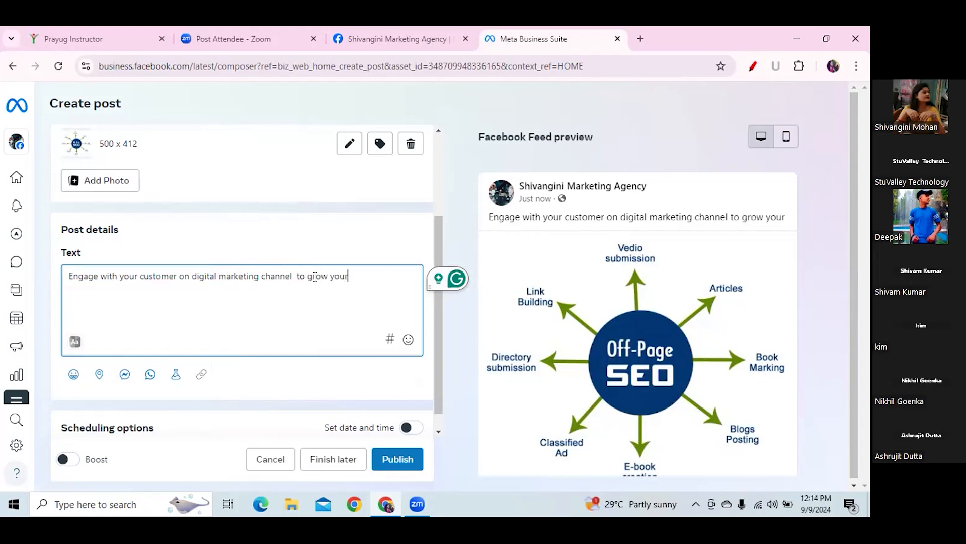
pyautogui.write(' business online')
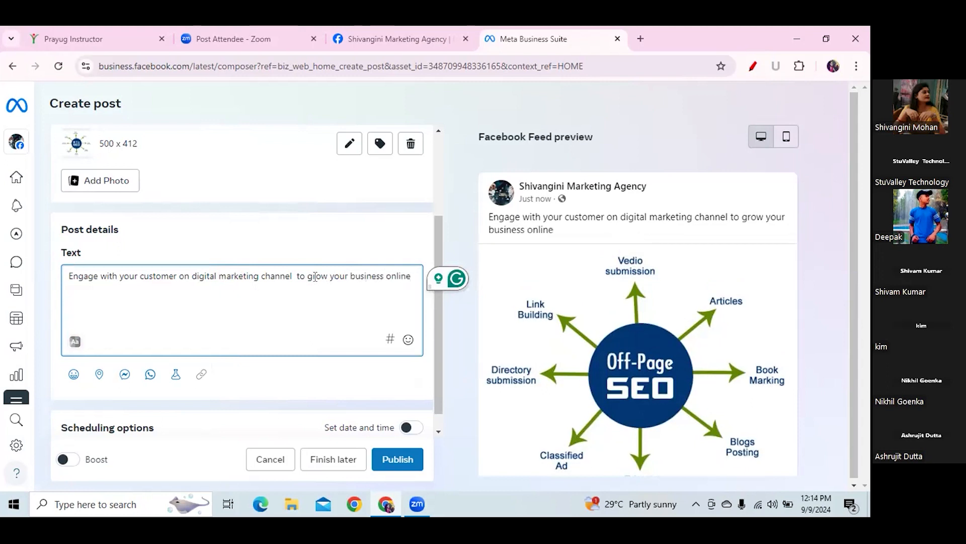
# - Return to Facebook, clear the on-screen markings, and switch from the Page to the personal profile from the home feed
pyautogui.click(360, 40)
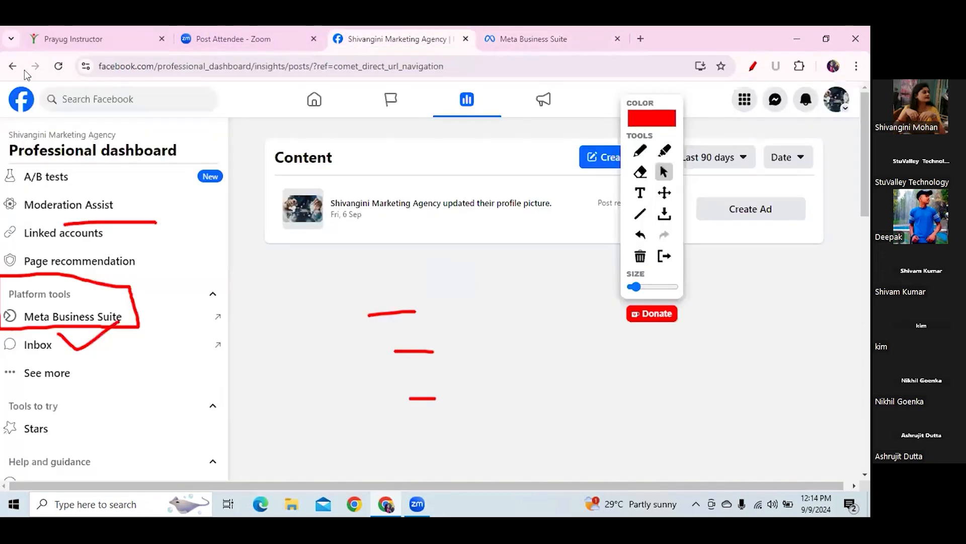
pyautogui.click(640, 256)
pyautogui.click(21, 100)
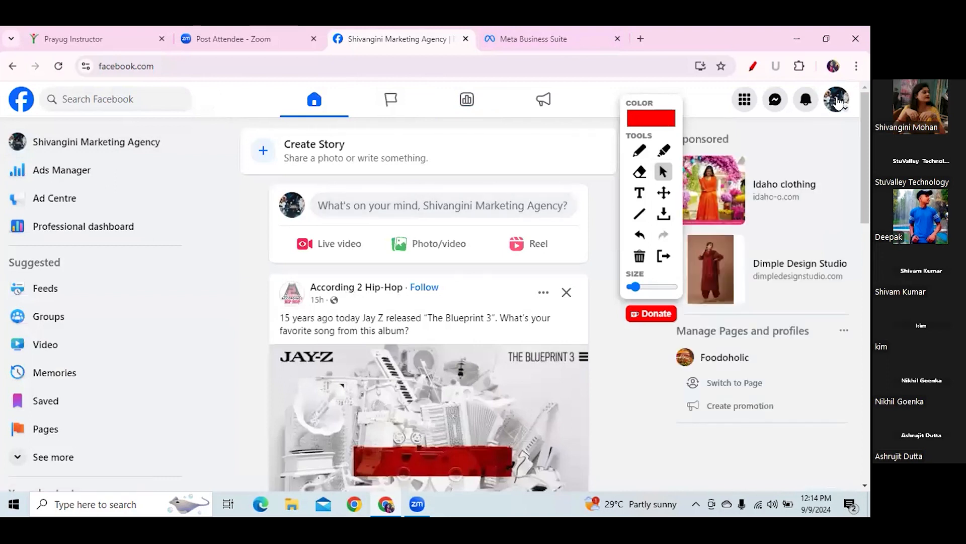
pyautogui.click(838, 103)
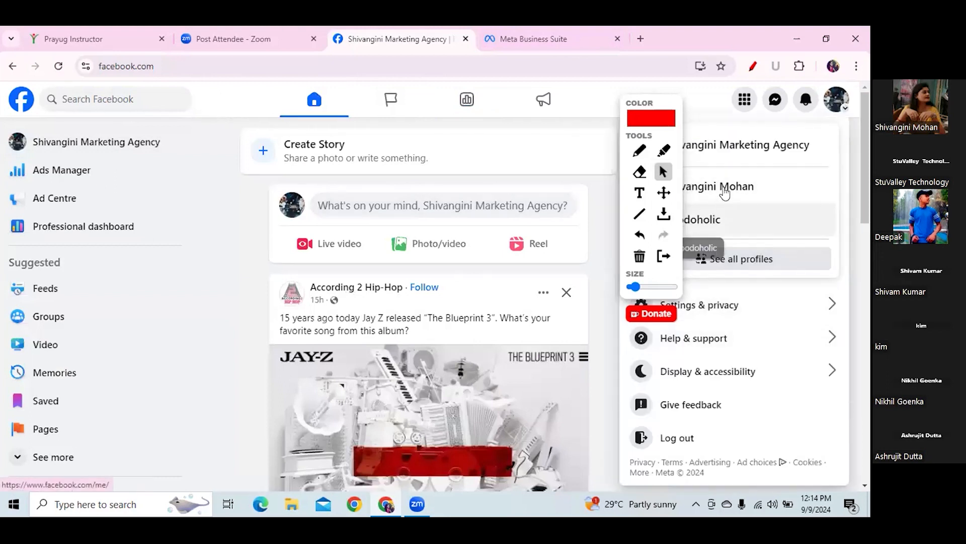
pyautogui.click(723, 189)
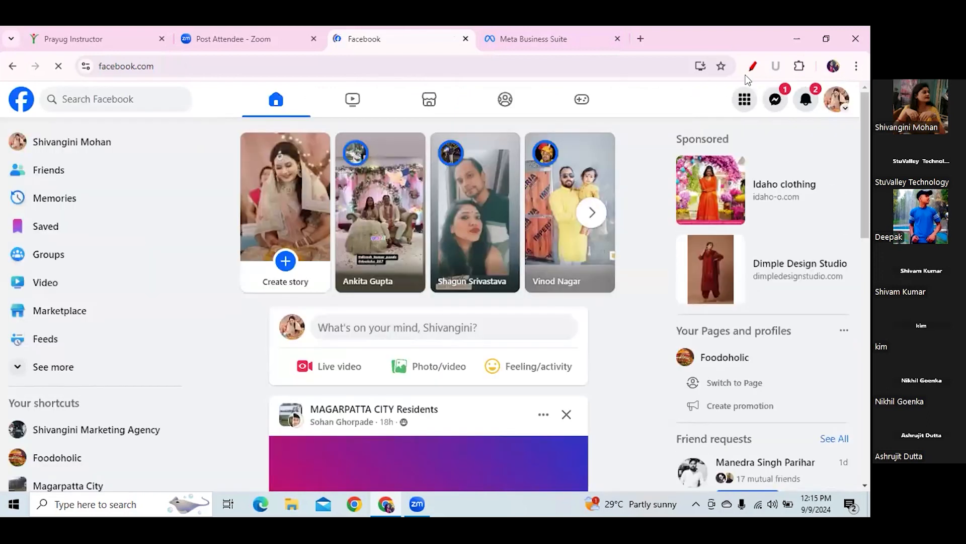
# - Underline the Your shortcuts heading and the marketing agency Page shortcut in red, dismissing the profile-switch notice
pyautogui.click(752, 66)
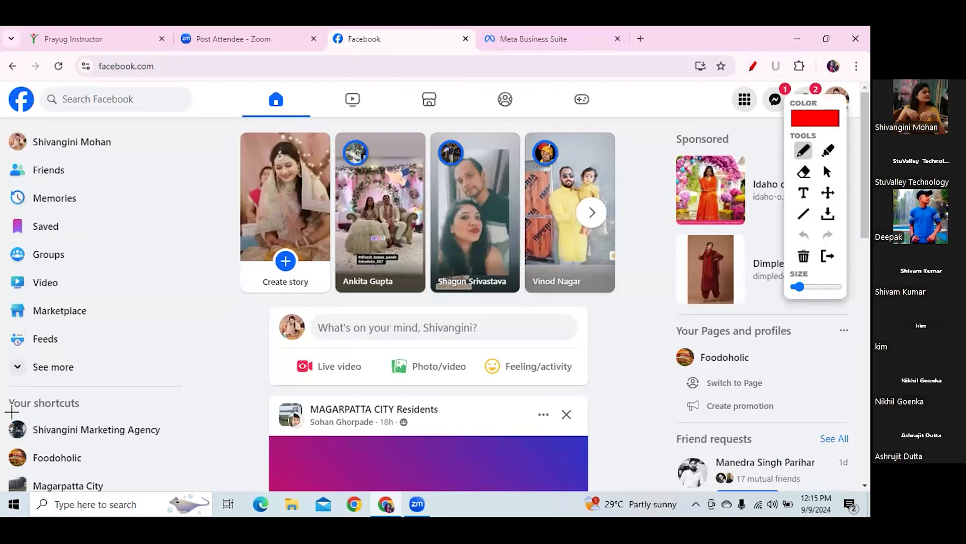
pyautogui.moveTo(11, 412); pyautogui.dragTo(39, 412)
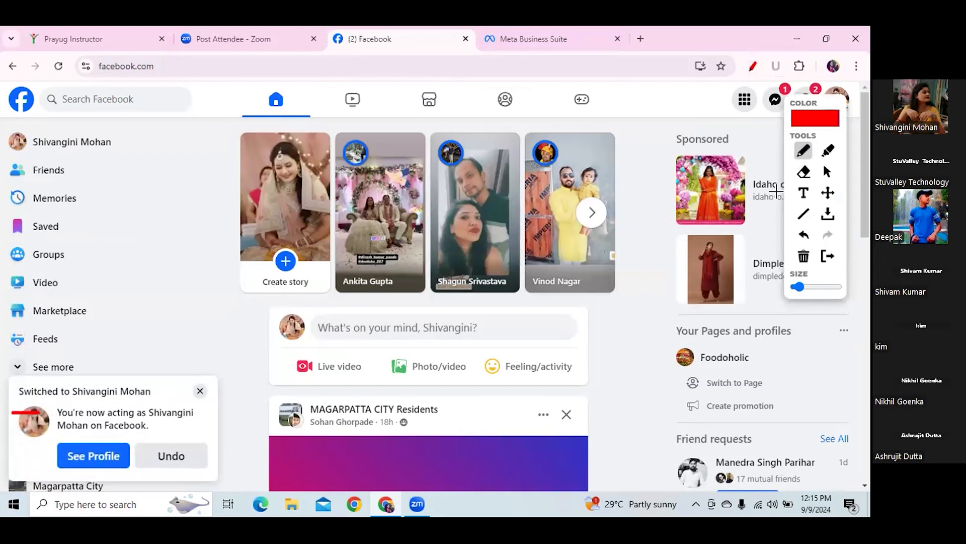
pyautogui.click(827, 171)
pyautogui.click(200, 390)
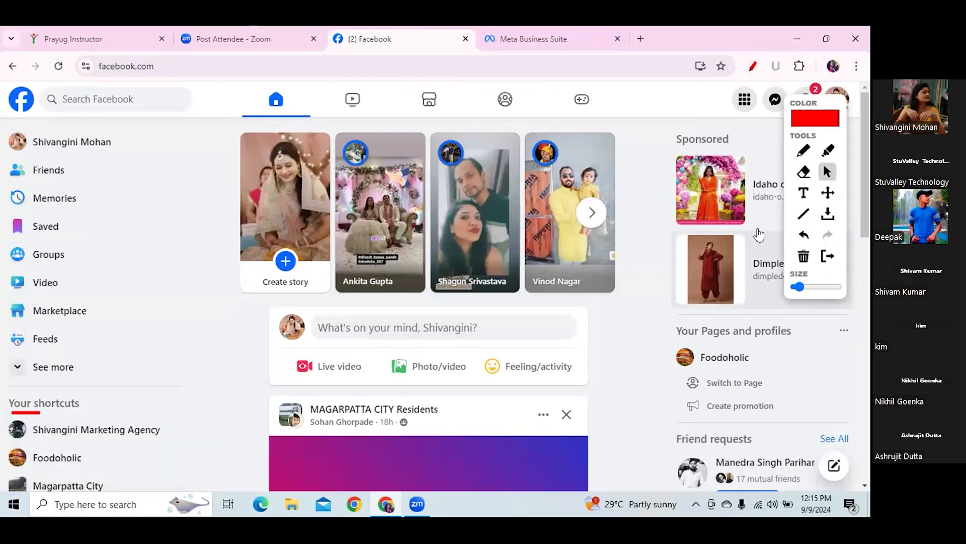
pyautogui.click(803, 150)
pyautogui.moveTo(49, 411); pyautogui.dragTo(91, 410)
pyautogui.moveTo(42, 444); pyautogui.dragTo(162, 439)
pyautogui.click(827, 172)
# - Open the marketing agency Page from the shortcuts, mark the Switch Now option with a red arrow, and switch into the Page
pyautogui.click(80, 423)
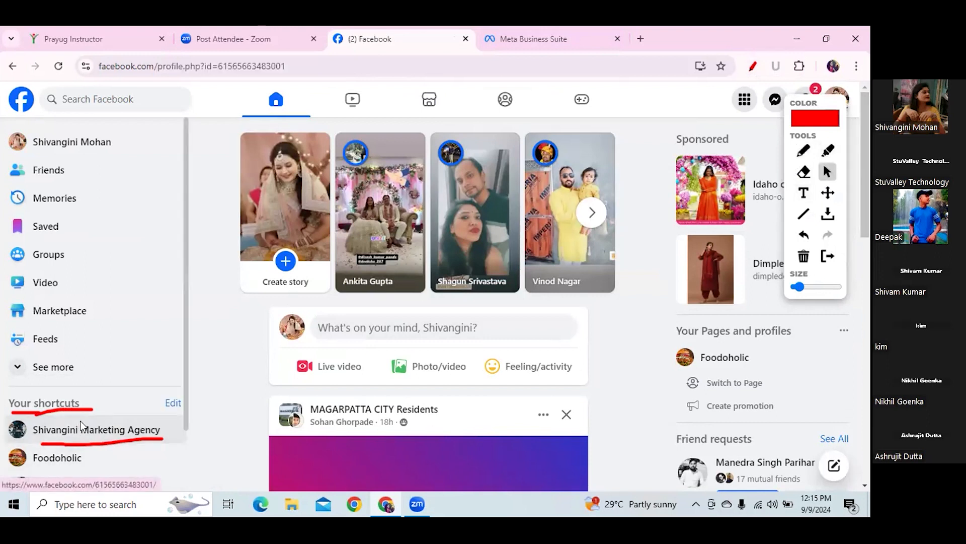
pyautogui.click(803, 257)
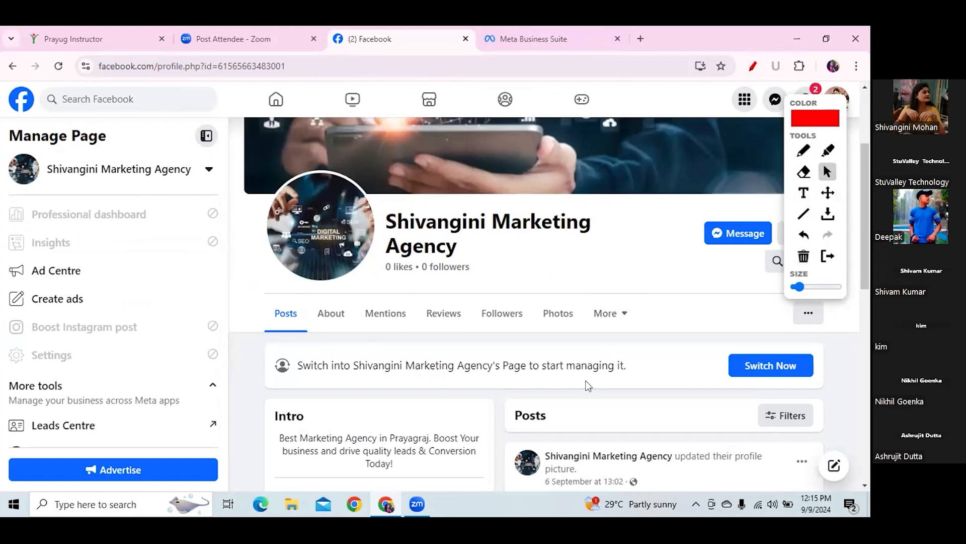
pyautogui.click(803, 150)
pyautogui.moveTo(684, 365)
pyautogui.mouseDown()
pyautogui.moveTo(714, 362)
pyautogui.moveTo(710, 356)
pyautogui.moveTo(714, 369)
pyautogui.mouseUp()
pyautogui.click(828, 171)
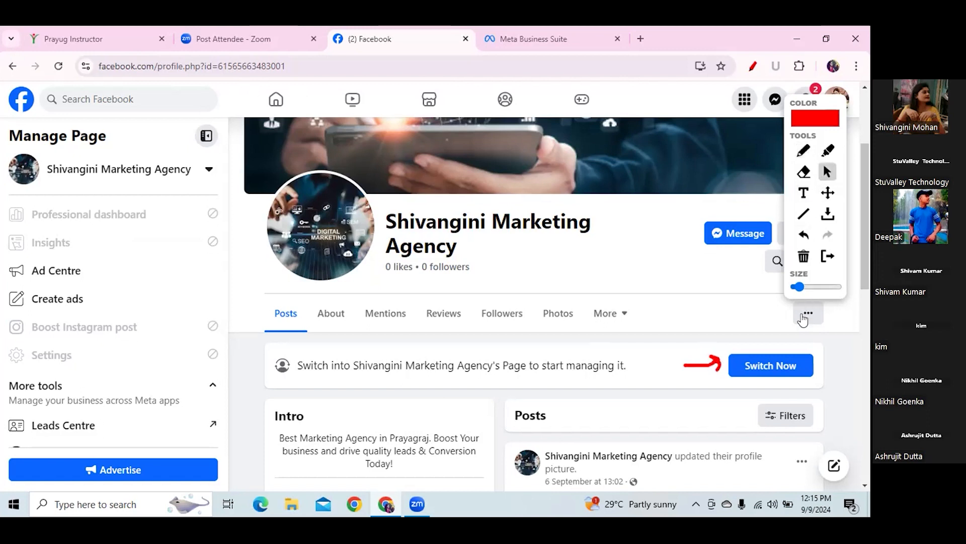
pyautogui.click(788, 365)
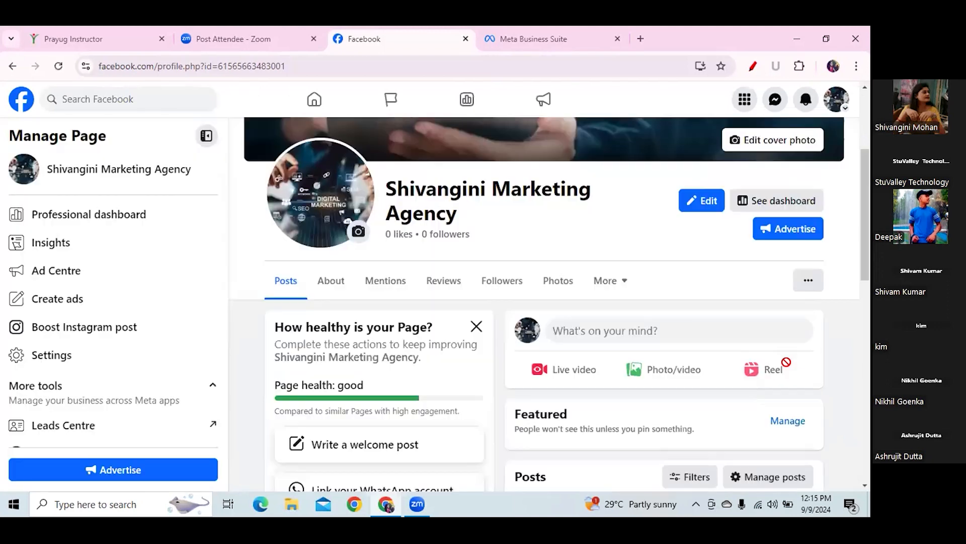
pyautogui.click(199, 389)
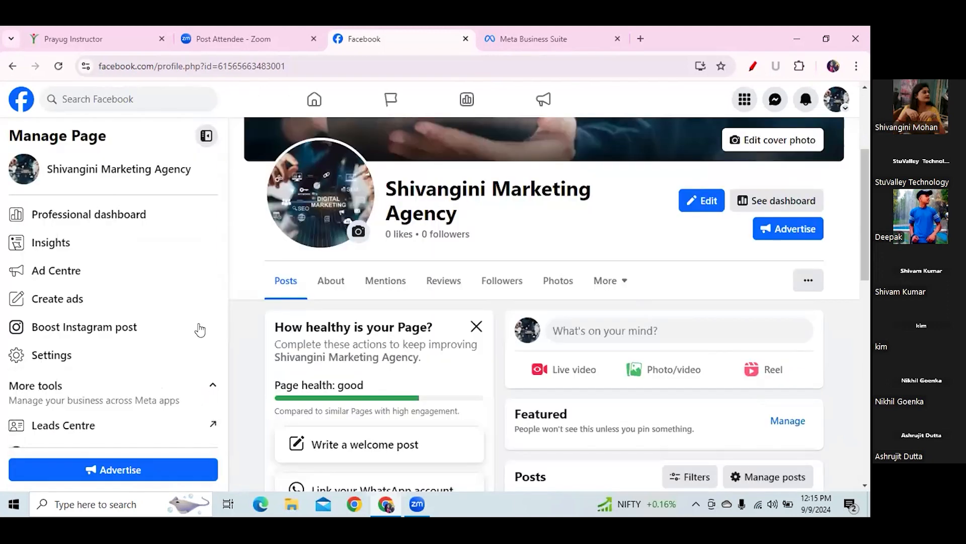
# - Underline Professional dashboard, Insights and Meta Business Suite among the Page's management tools, and add a red check mark beside Meta Business Suite
pyautogui.scroll(-1, 221, 277)
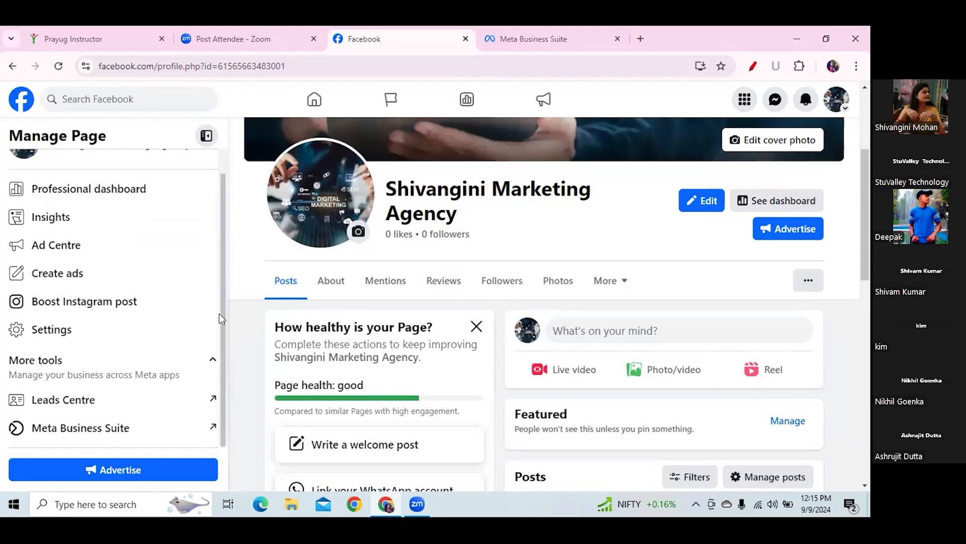
pyautogui.click(753, 65)
pyautogui.moveTo(22, 440); pyautogui.dragTo(135, 446)
pyautogui.moveTo(33, 199); pyautogui.dragTo(134, 201)
pyautogui.moveTo(33, 227); pyautogui.dragTo(69, 228)
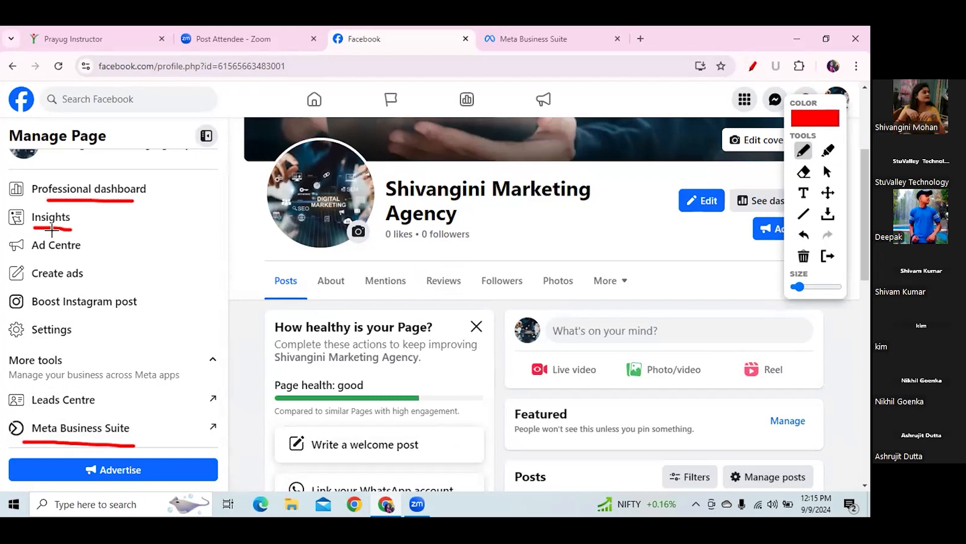
pyautogui.moveTo(139, 433)
pyautogui.mouseDown()
pyautogui.moveTo(147, 441)
pyautogui.moveTo(197, 375)
pyautogui.mouseUp()
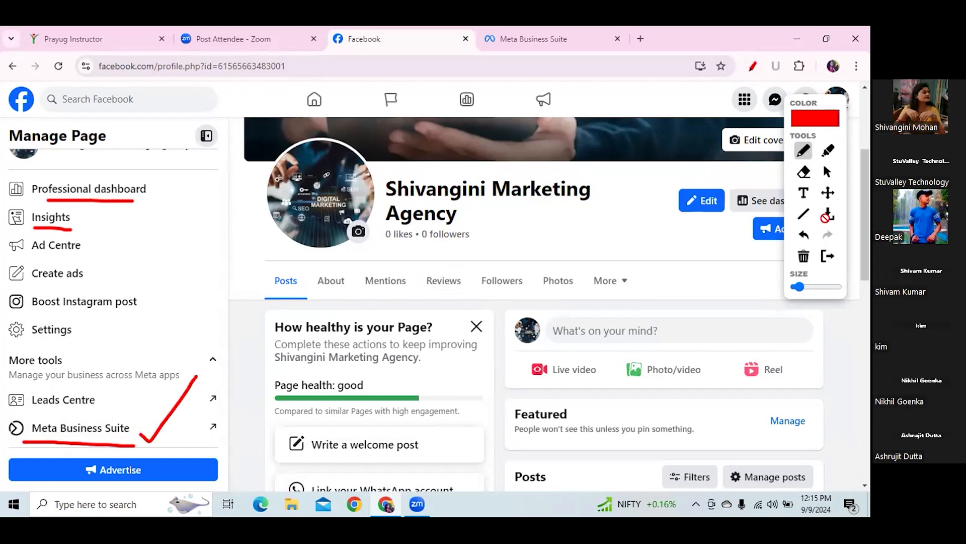
pyautogui.click(827, 172)
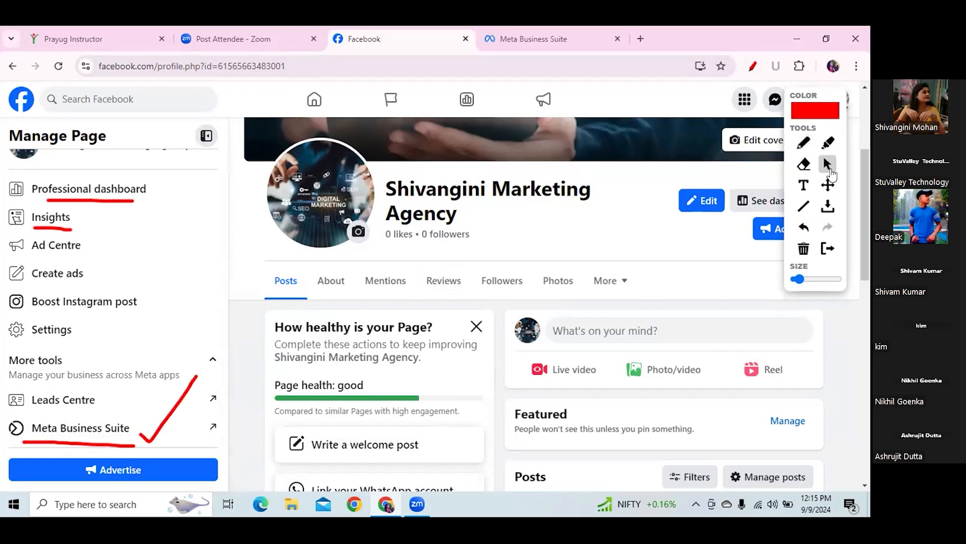
# - Open Meta Business Suite from the Page's tools and start a new, empty post
pyautogui.click(88, 434)
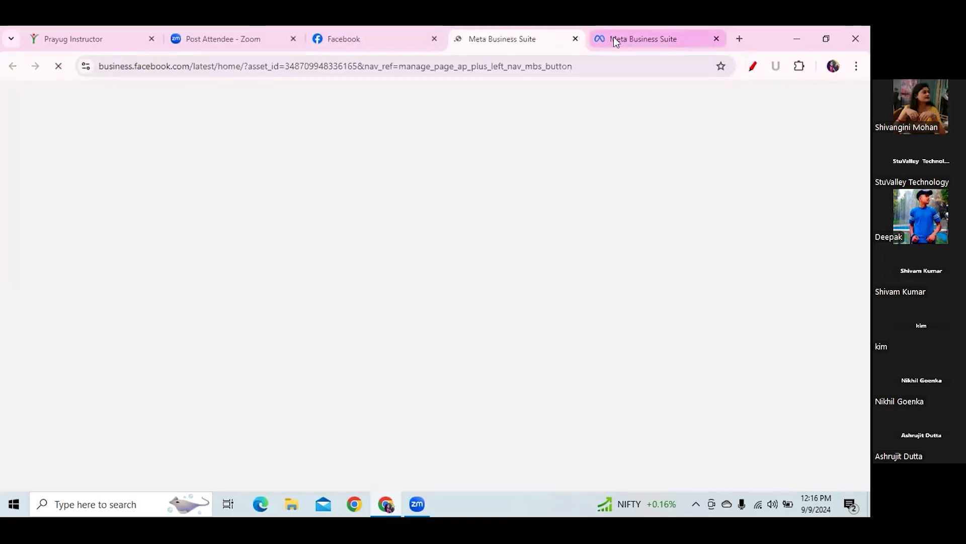
pyautogui.click(614, 37)
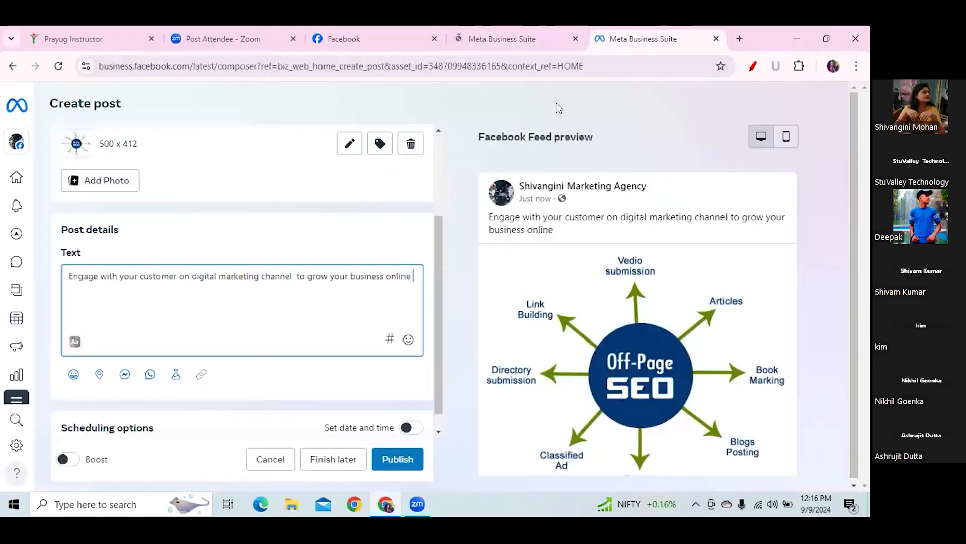
pyautogui.click(516, 43)
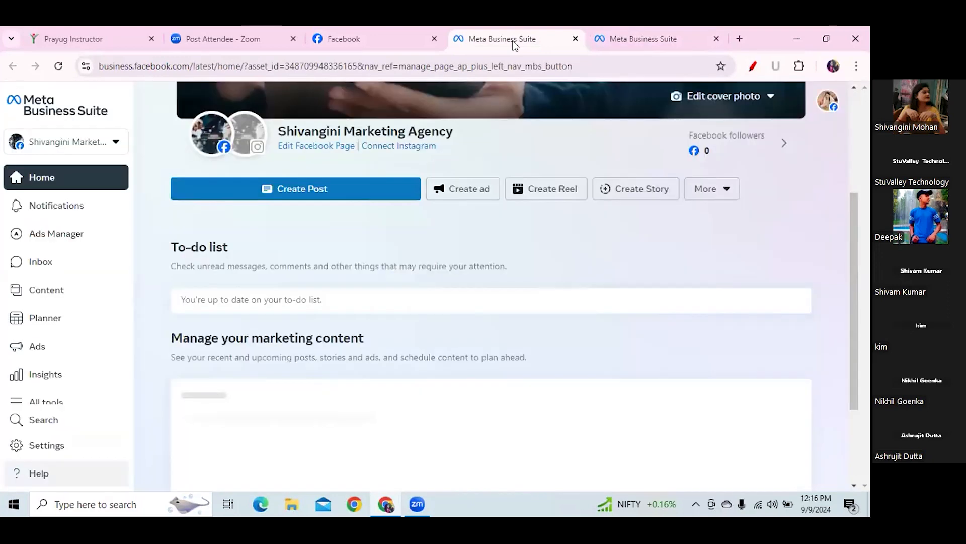
pyautogui.click(325, 188)
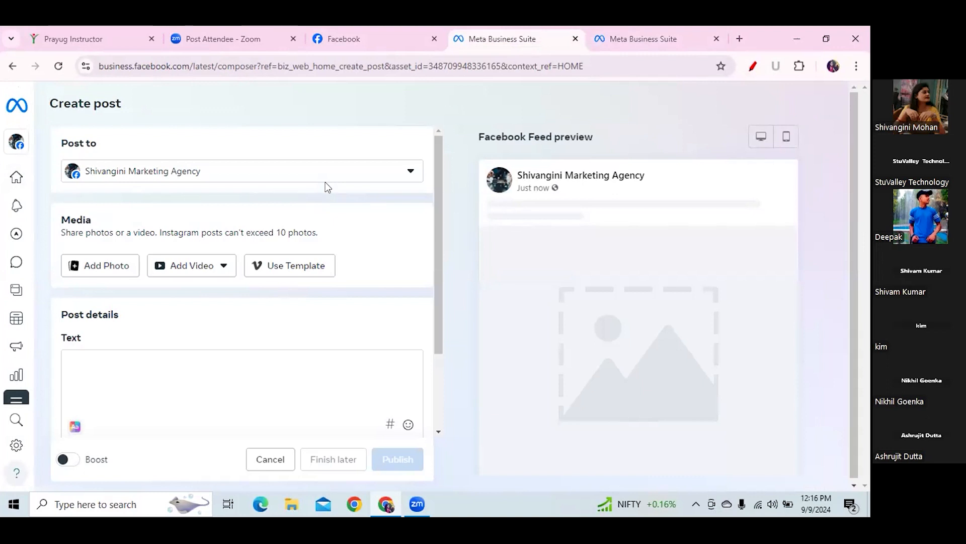
# - Close both Meta Business Suite post composers, discarding the unpublished photo post
pyautogui.click(575, 39)
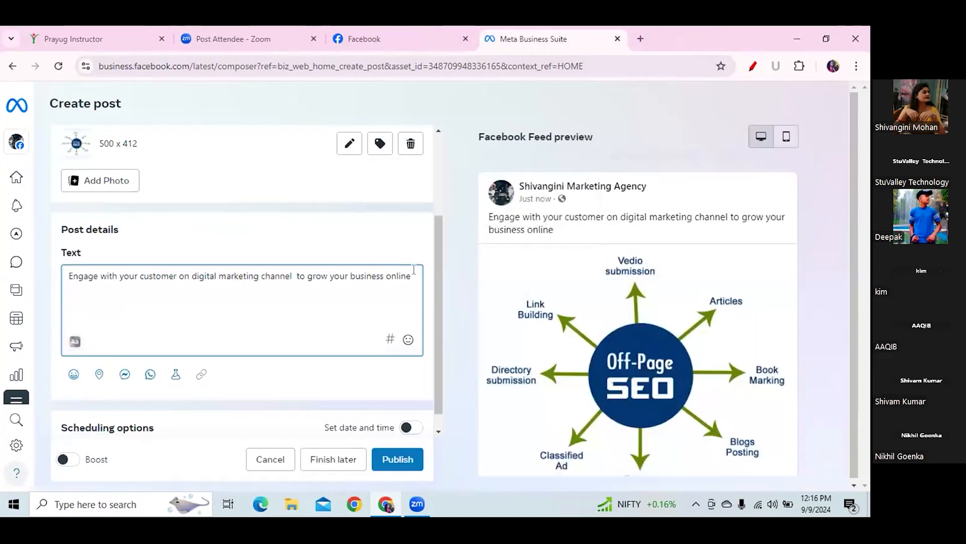
pyautogui.click(617, 39)
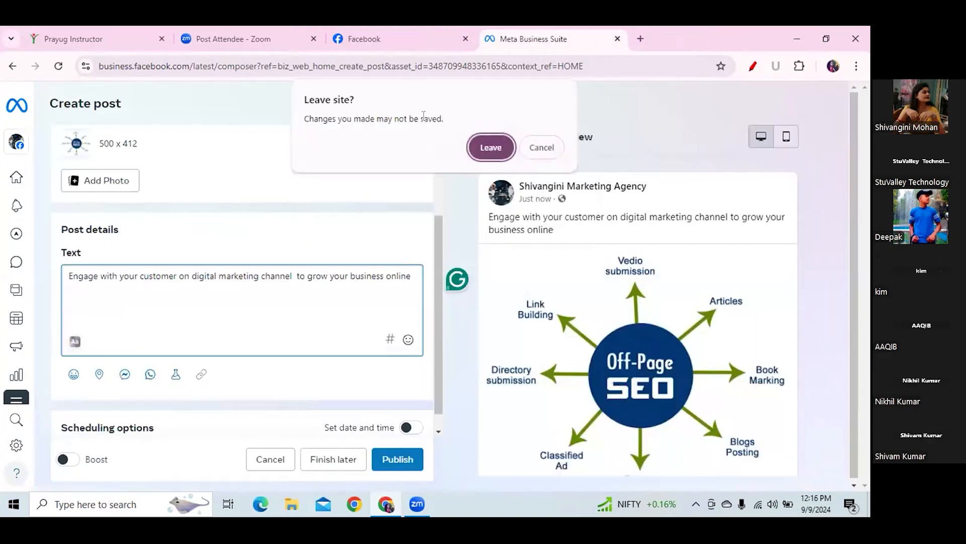
pyautogui.click(491, 149)
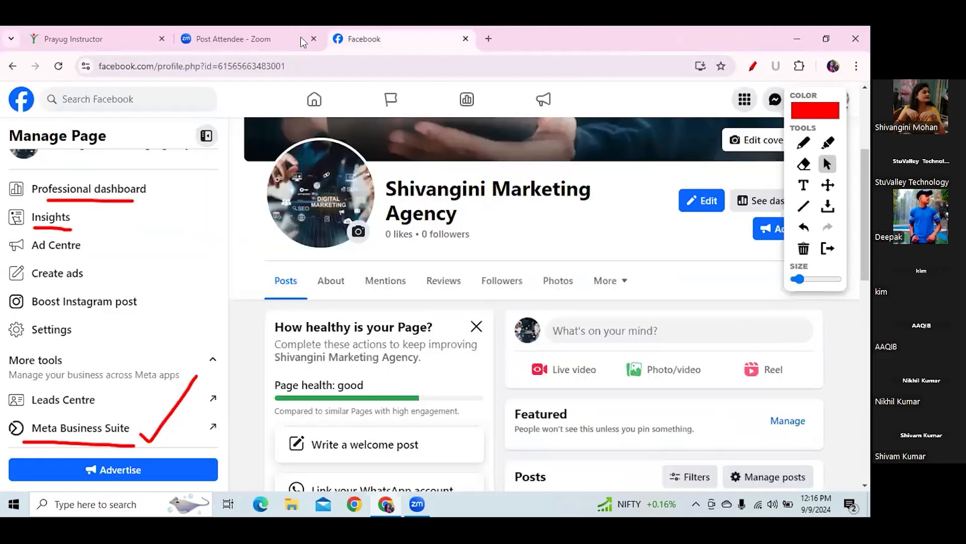
# - Go to the Facebook home feed, move the annotation palette off the account menu, and switch back to the personal profile
pyautogui.click(21, 103)
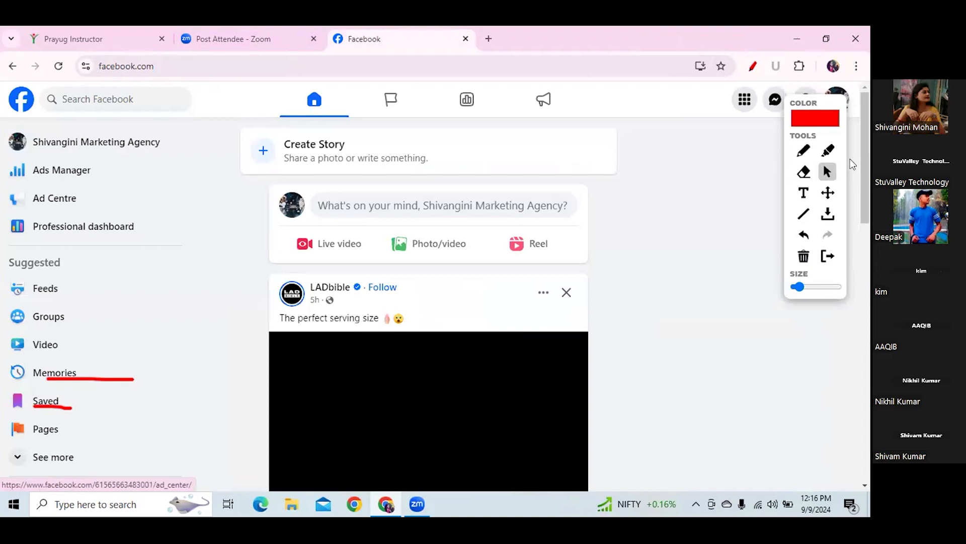
pyautogui.moveTo(828, 101)
pyautogui.mouseDown()
pyautogui.moveTo(725, 252)
pyautogui.moveTo(629, 124)
pyautogui.mouseUp()
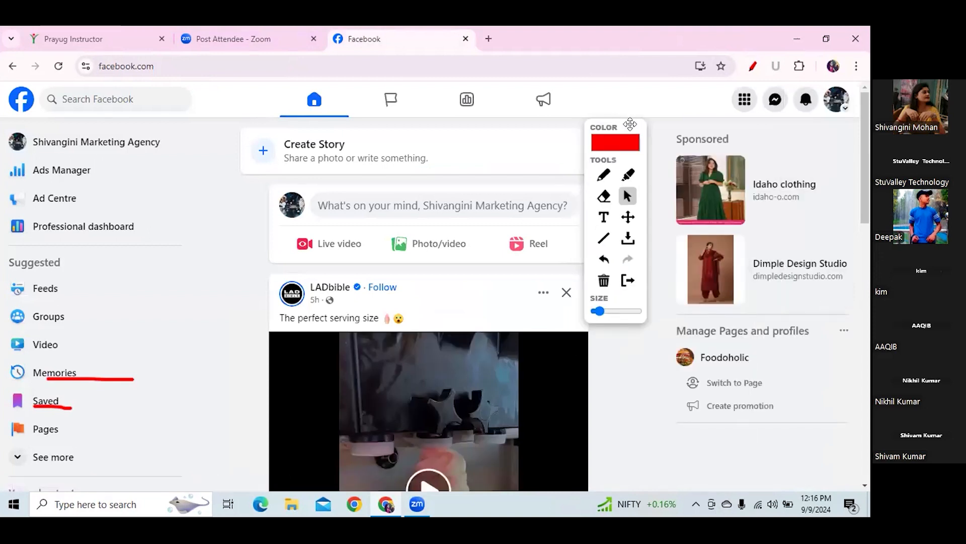
pyautogui.click(836, 114)
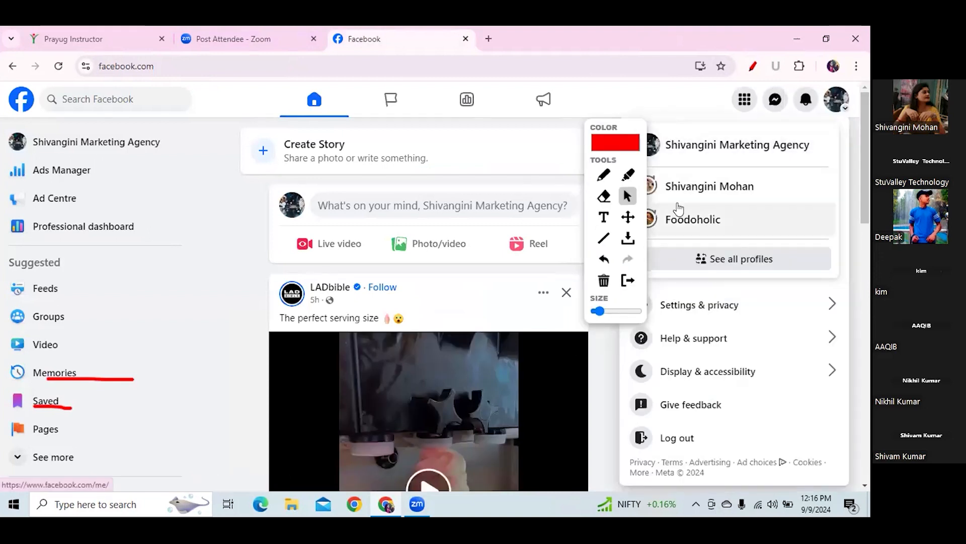
pyautogui.click(689, 184)
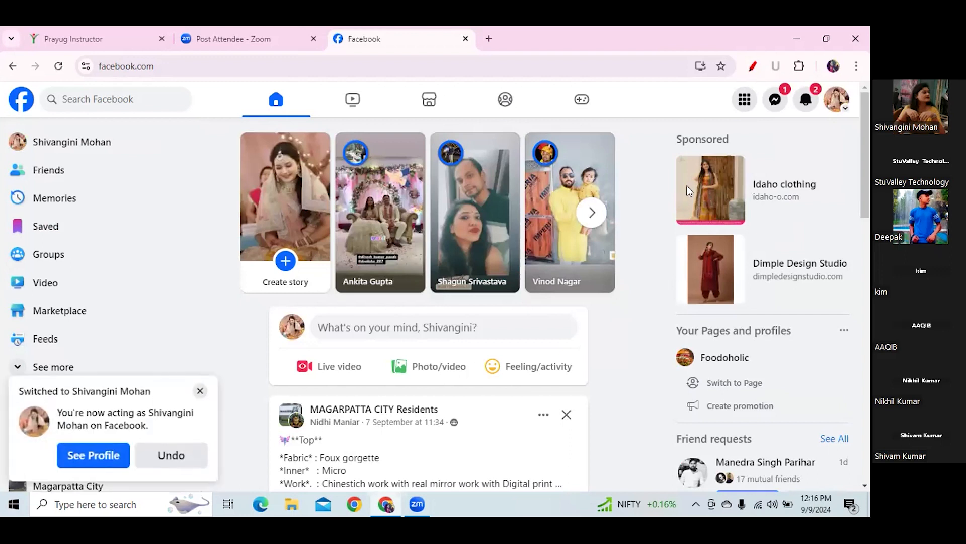
pyautogui.click(200, 392)
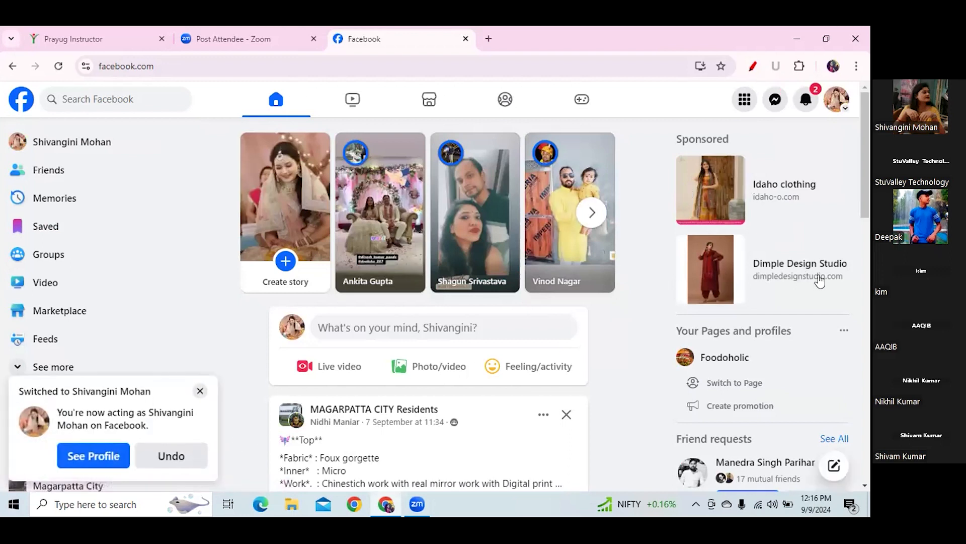
# - Underline Your shortcuts and the marketing agency entry again in red, and open that Page from the shortcuts
pyautogui.moveTo(186, 269); pyautogui.dragTo(187, 382)
pyautogui.click(753, 66)
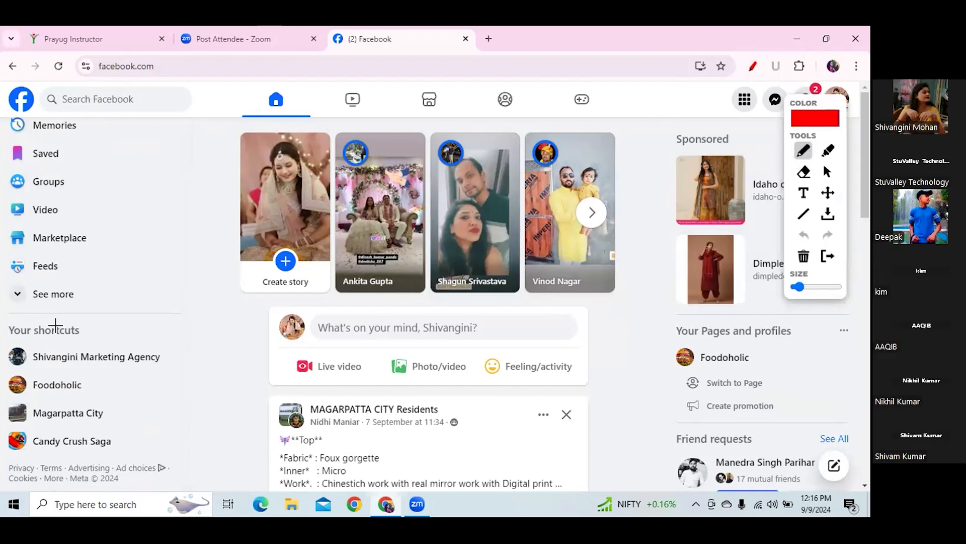
pyautogui.moveTo(24, 340); pyautogui.dragTo(85, 341)
pyautogui.moveTo(40, 367); pyautogui.dragTo(155, 375)
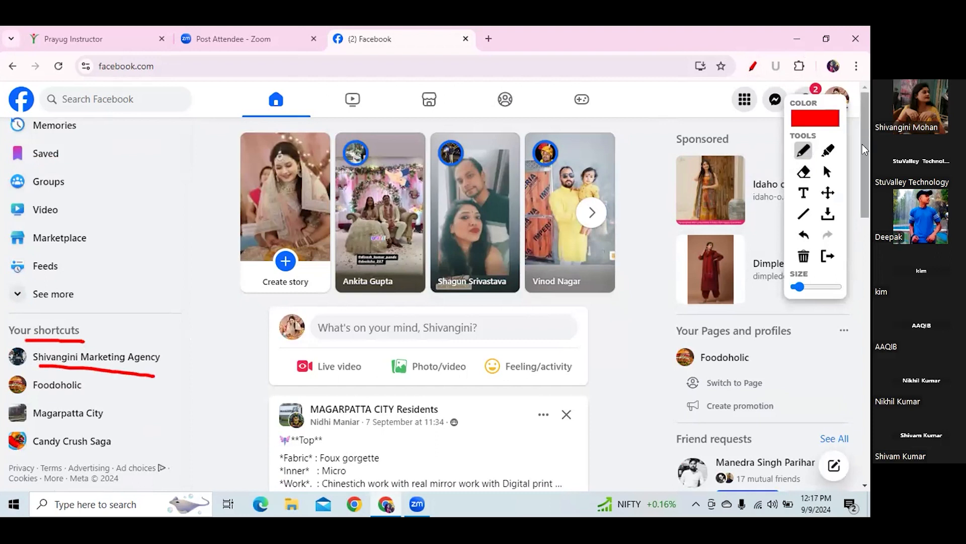
pyautogui.click(826, 170)
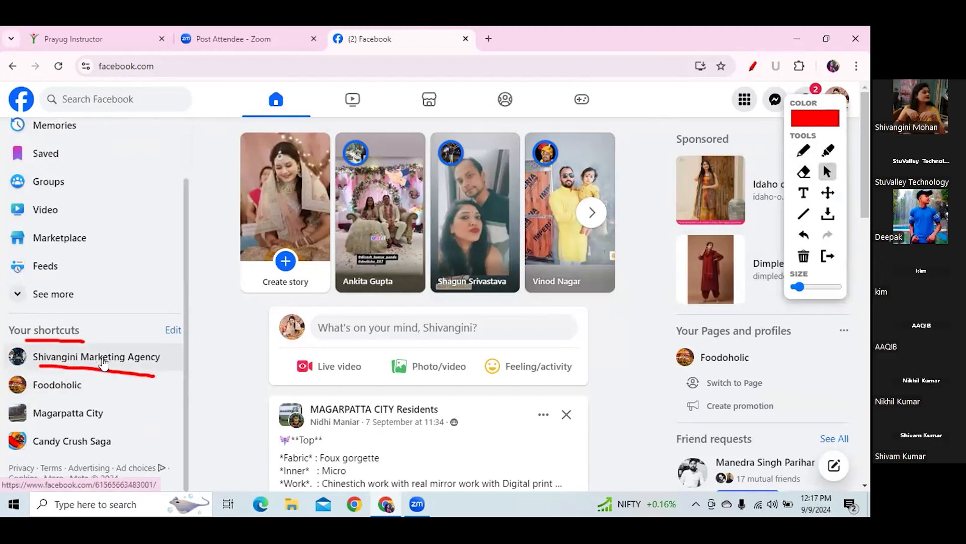
pyautogui.click(98, 362)
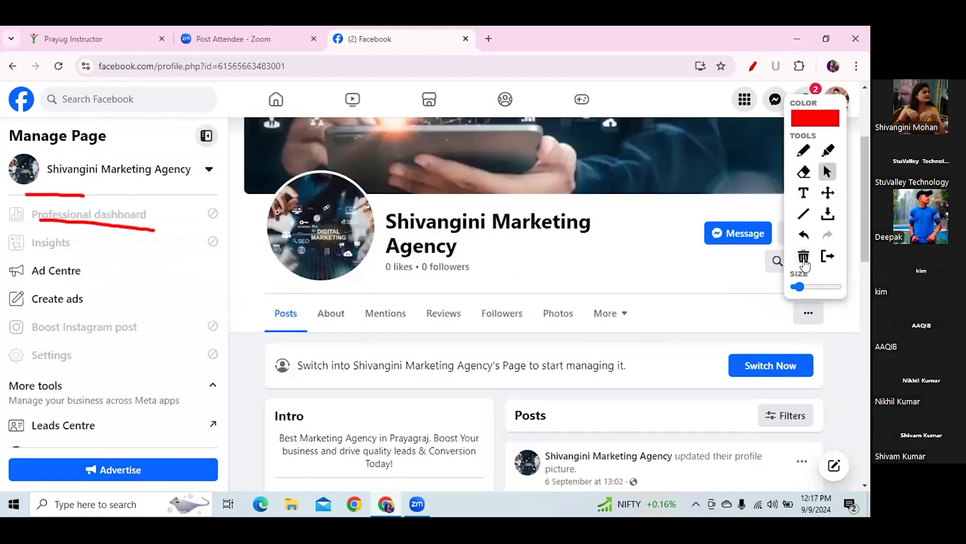
# - Clear the old red marks, write an A above the Page name, and mark Switch Now with an arrow and underline
pyautogui.click(804, 256)
pyautogui.click(804, 151)
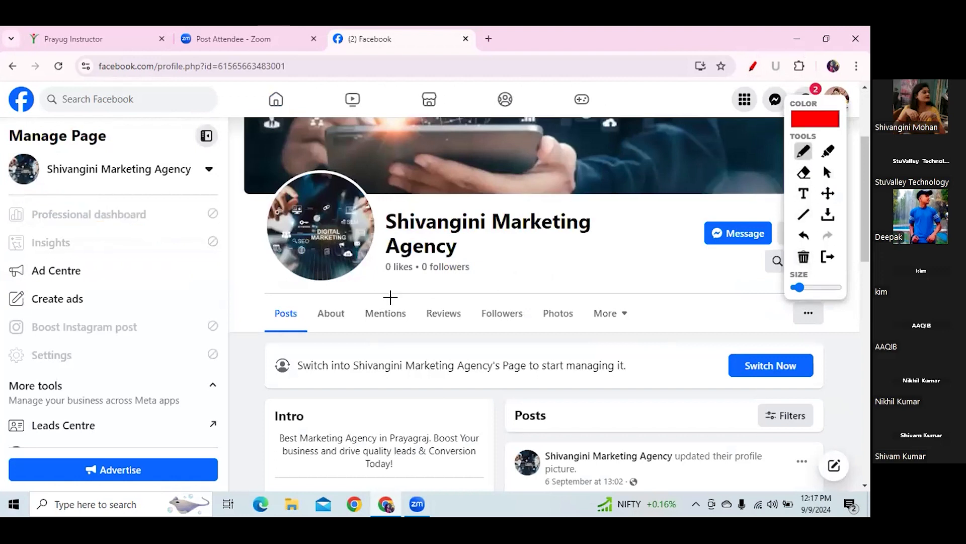
pyautogui.moveTo(425, 183)
pyautogui.mouseDown()
pyautogui.moveTo(425, 211)
pyautogui.moveTo(451, 216)
pyautogui.moveTo(443, 193)
pyautogui.mouseUp()
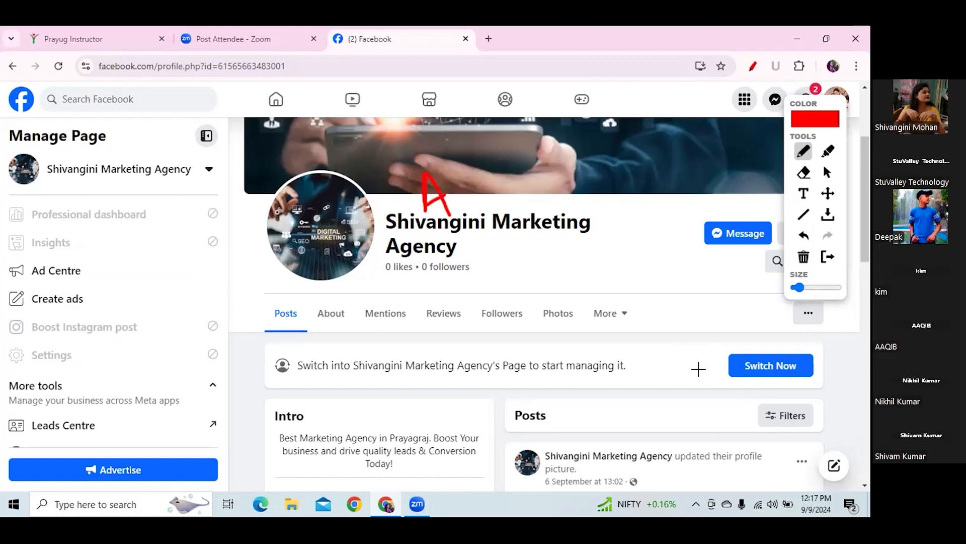
pyautogui.moveTo(688, 371)
pyautogui.mouseDown()
pyautogui.moveTo(715, 371)
pyautogui.moveTo(704, 360)
pyautogui.moveTo(719, 367)
pyautogui.moveTo(708, 409)
pyautogui.moveTo(818, 384)
pyautogui.mouseUp()
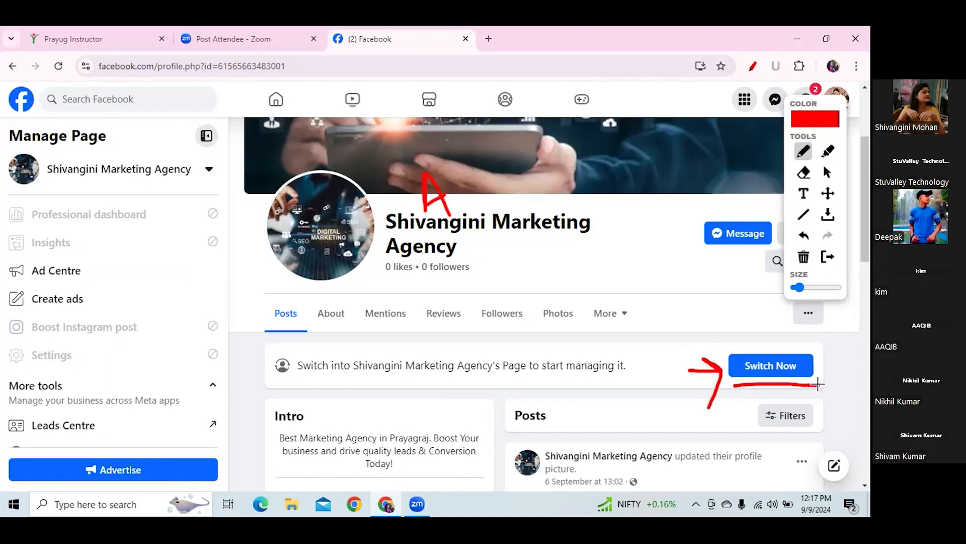
# - Switch into the marketing agency Page and open its Professional dashboard
pyautogui.click(828, 172)
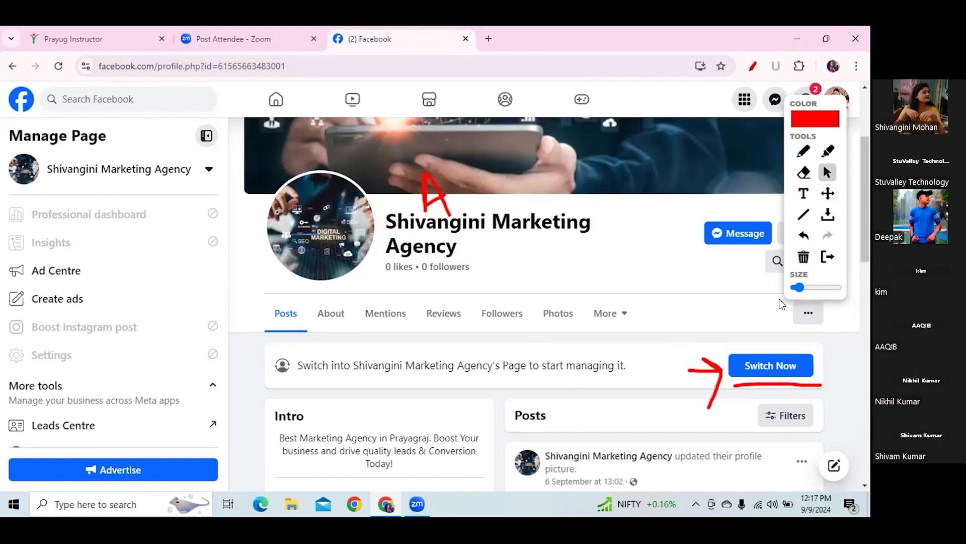
pyautogui.click(768, 366)
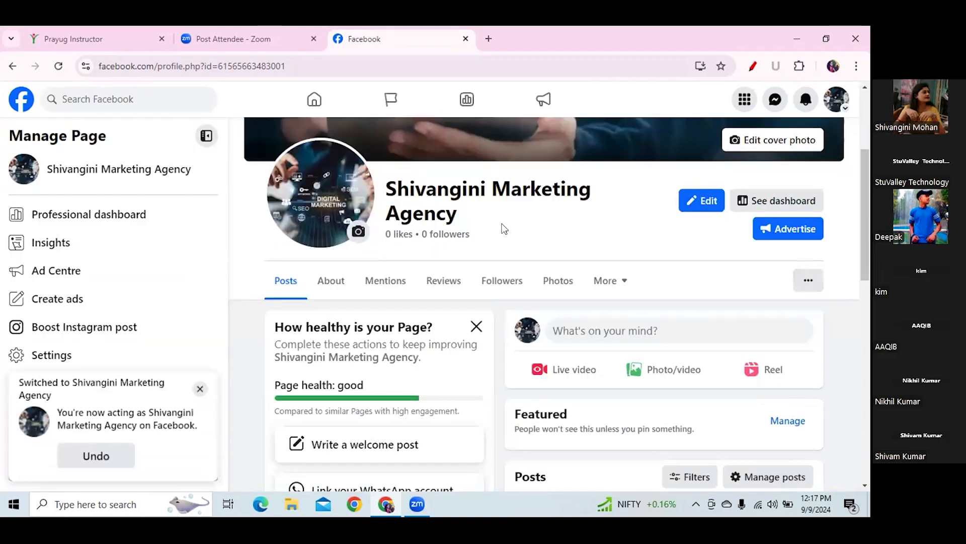
pyautogui.click(146, 225)
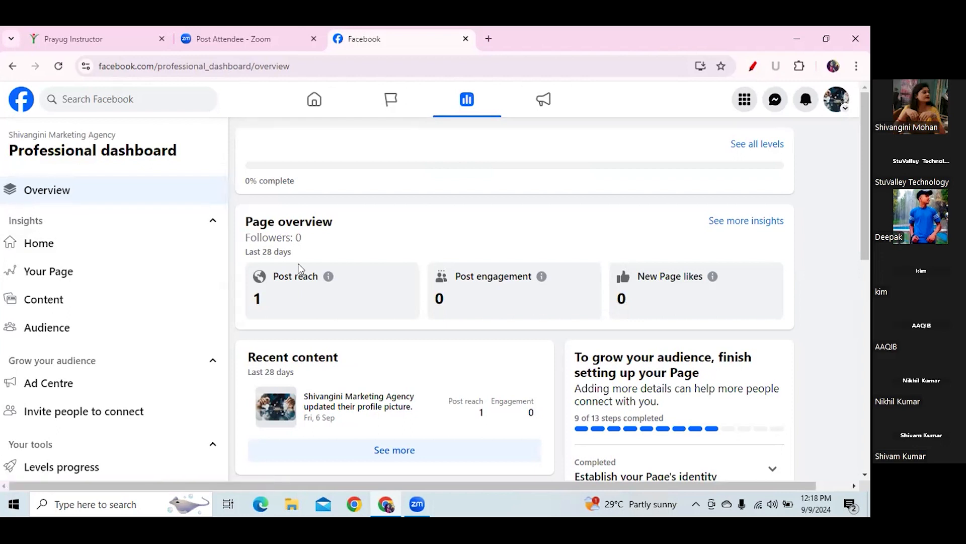
# - Examine the dashboard's Overview and the discovery, interaction and other metrics under Your Page insights
pyautogui.click(92, 274)
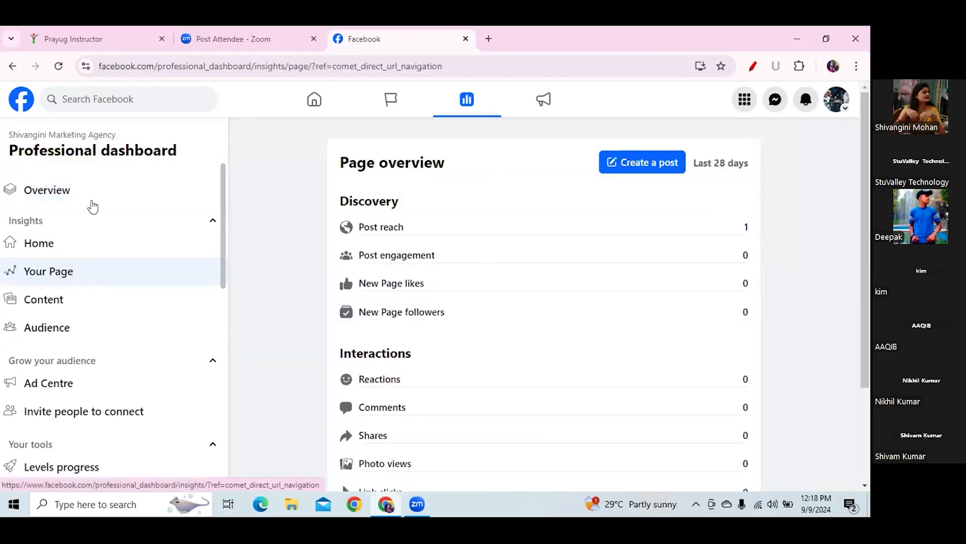
pyautogui.click(98, 190)
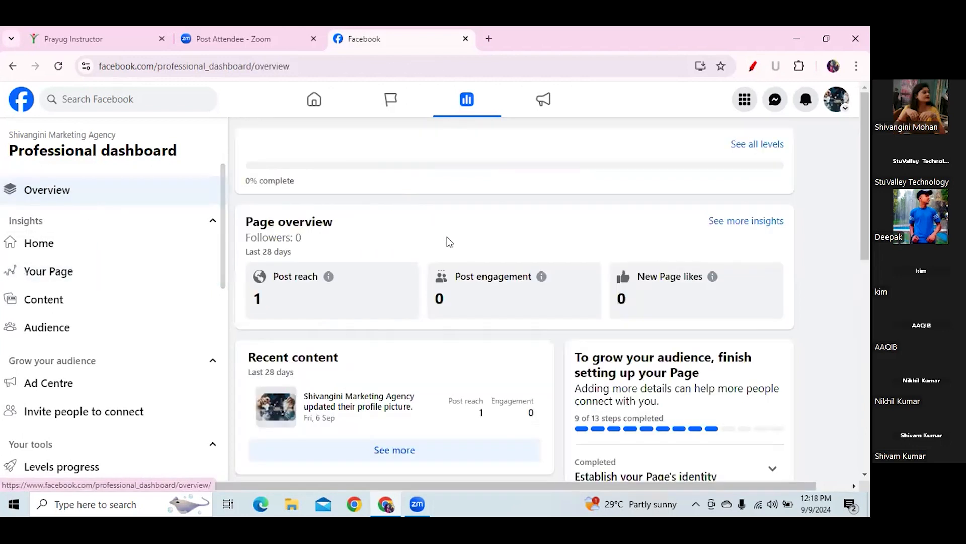
pyautogui.click(124, 276)
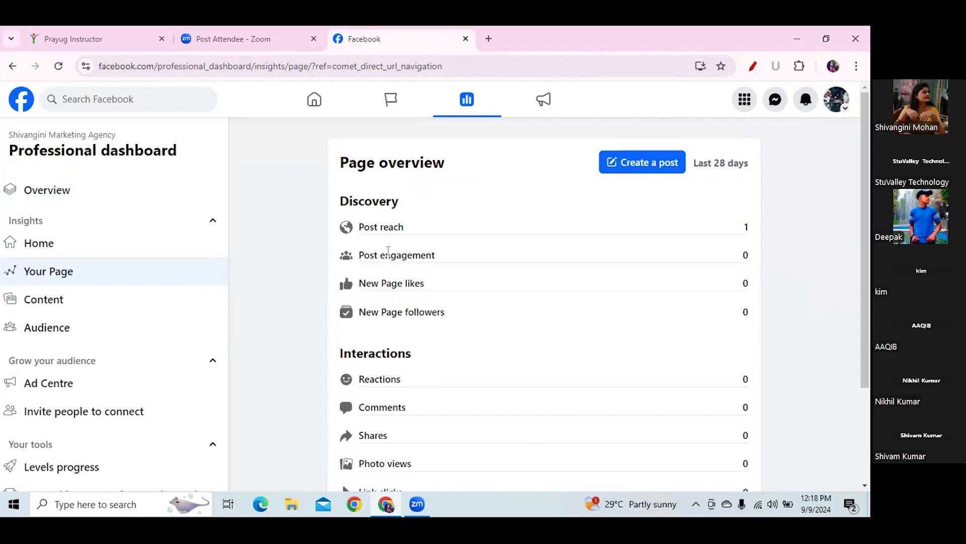
pyautogui.moveTo(870, 237); pyautogui.dragTo(869, 334)
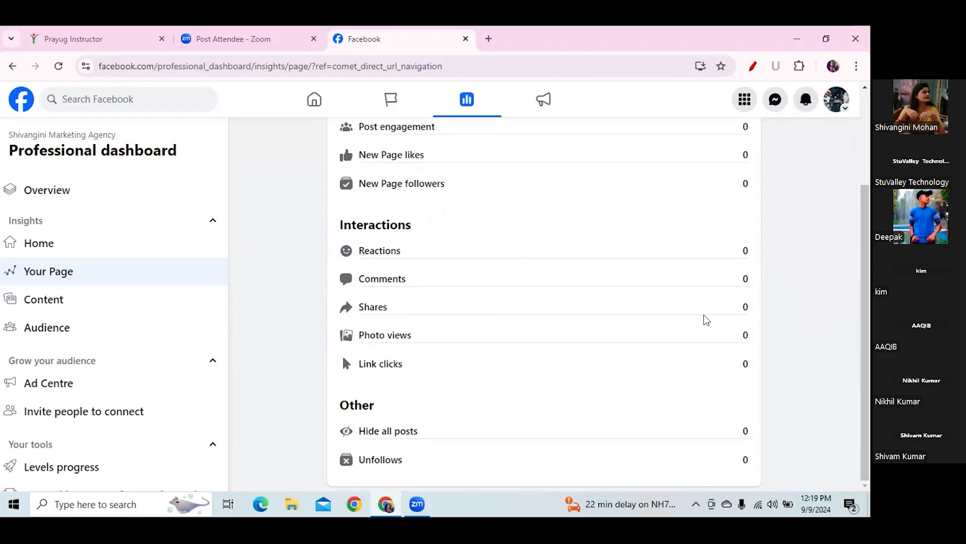
pyautogui.moveTo(869, 315); pyautogui.dragTo(866, 245)
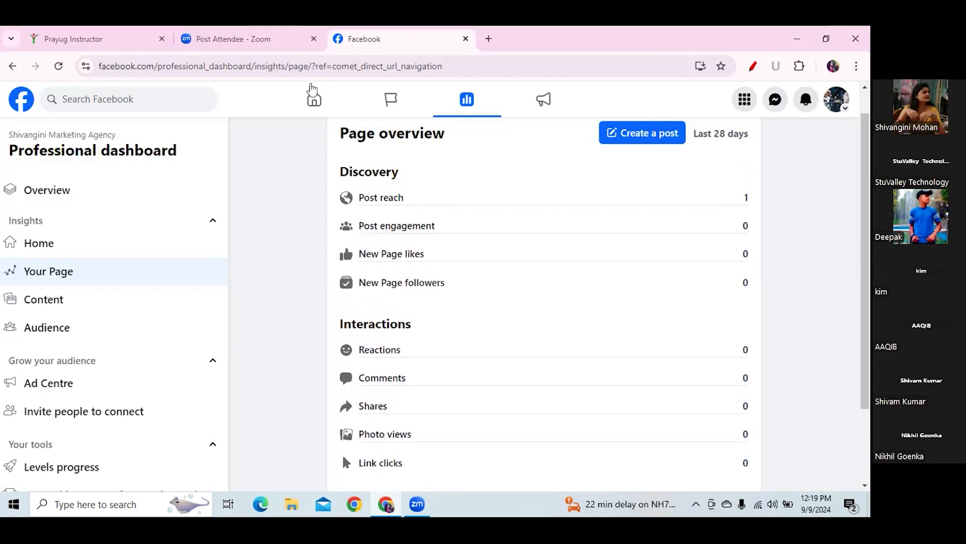
# - Search Facebook for stuvalley and open the Stuvalley Technology Page in a separate browser tab
pyautogui.click(97, 96)
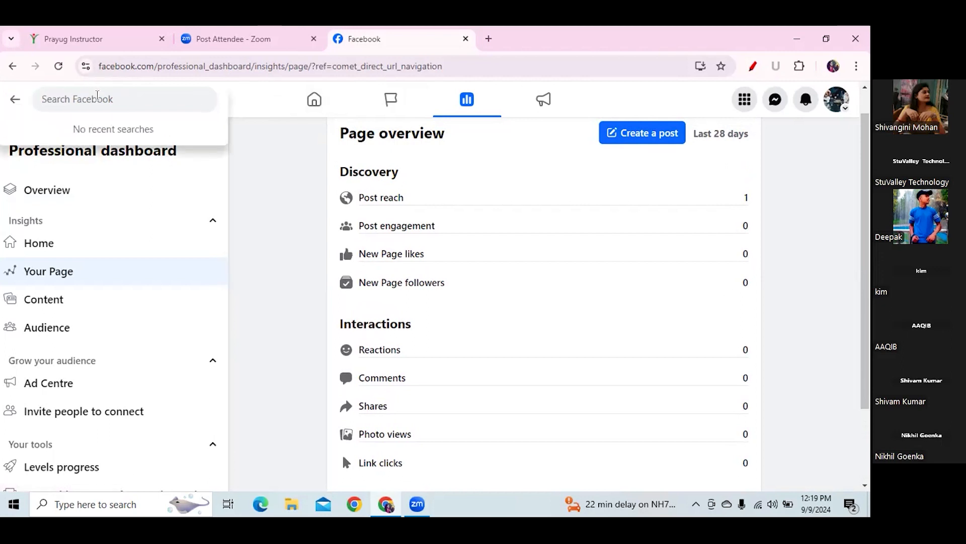
pyautogui.write('stuva')
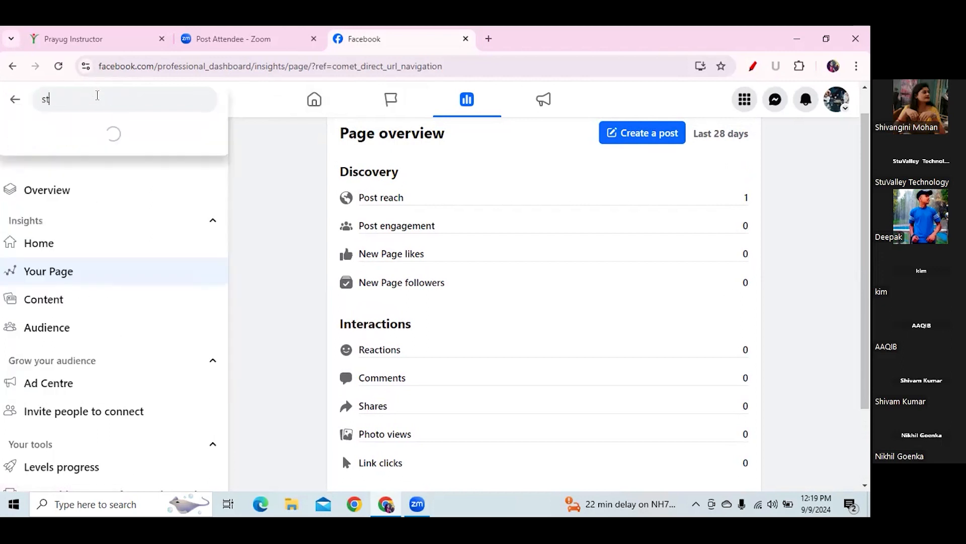
pyautogui.write('lley')
pyautogui.press('Return')
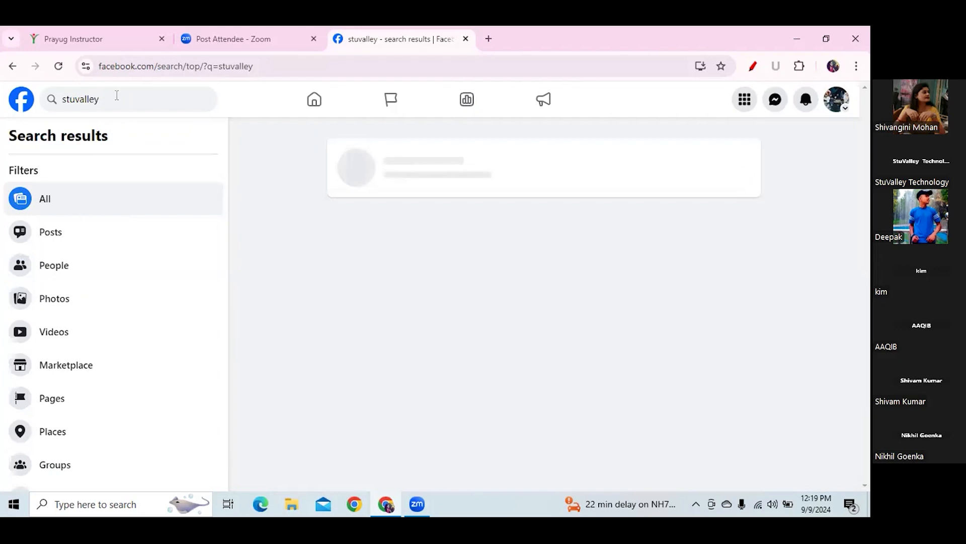
pyautogui.click(116, 98)
pyautogui.click(421, 150)
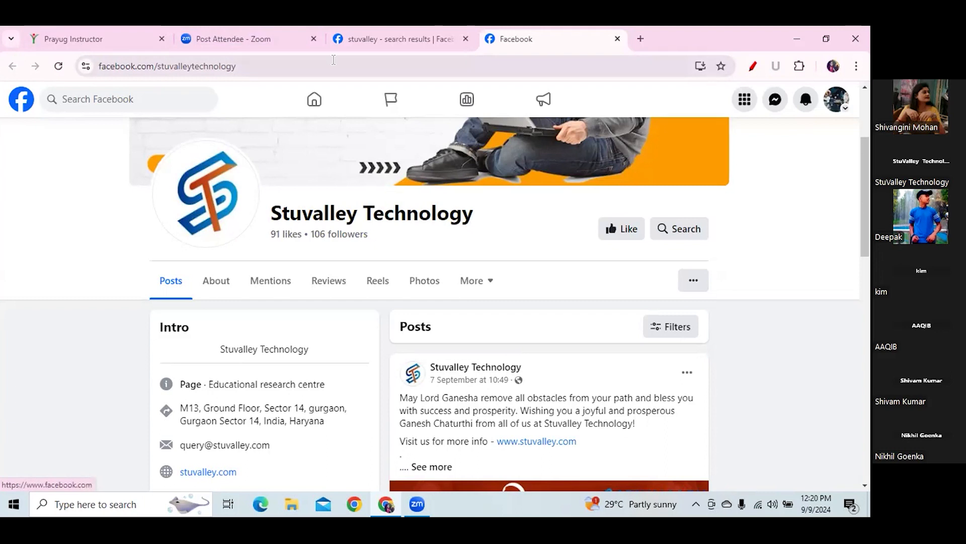
# - Return to the first Facebook tab and reopen the marketing agency Page's Professional dashboard from its Pages list
pyautogui.click(393, 40)
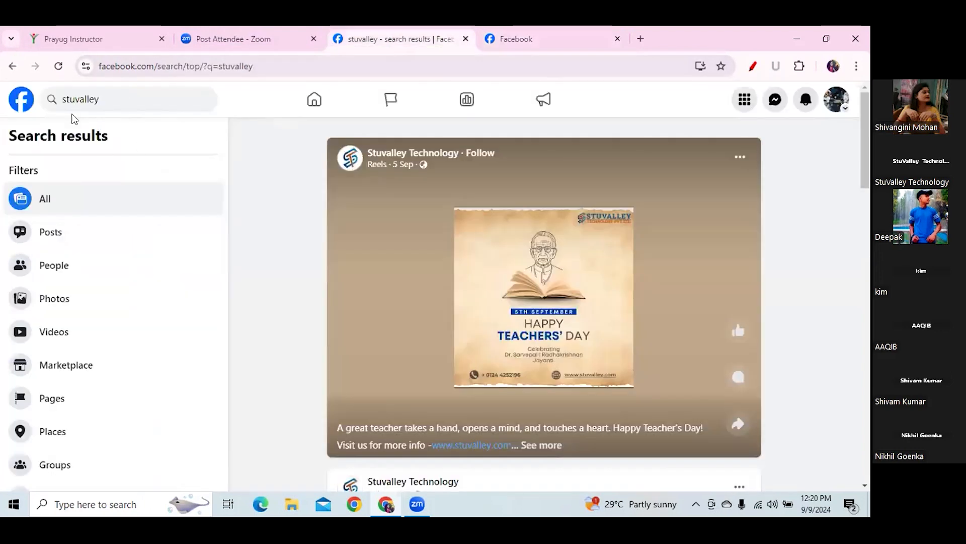
pyautogui.click(25, 101)
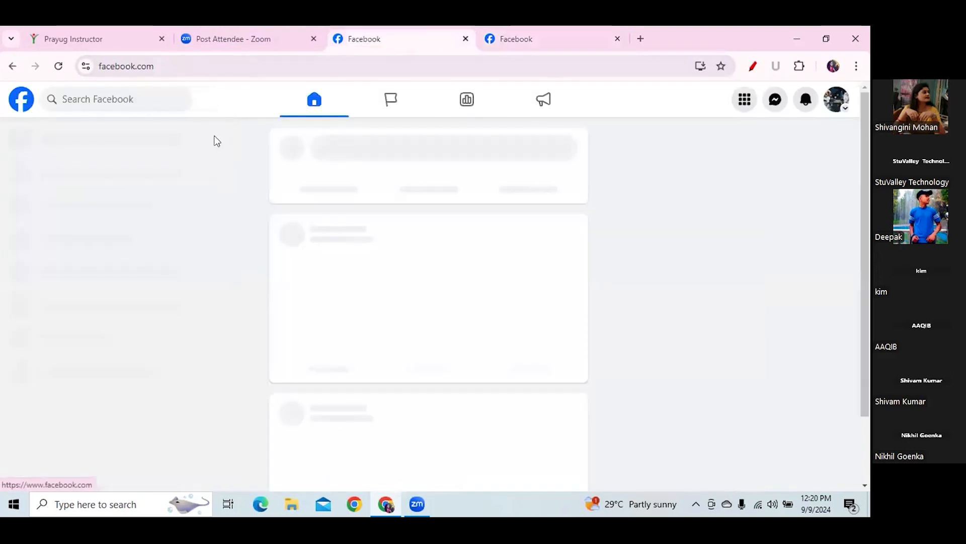
pyautogui.click(385, 97)
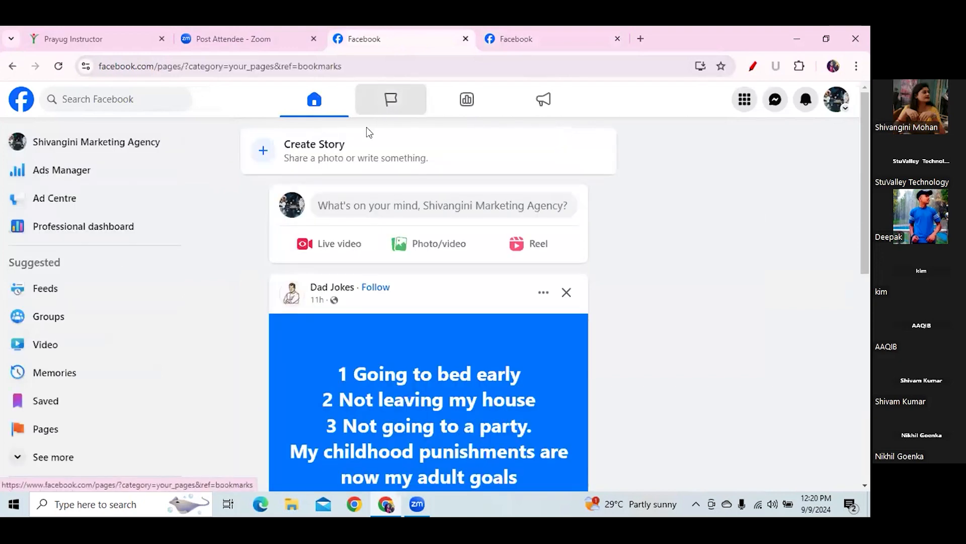
pyautogui.click(395, 177)
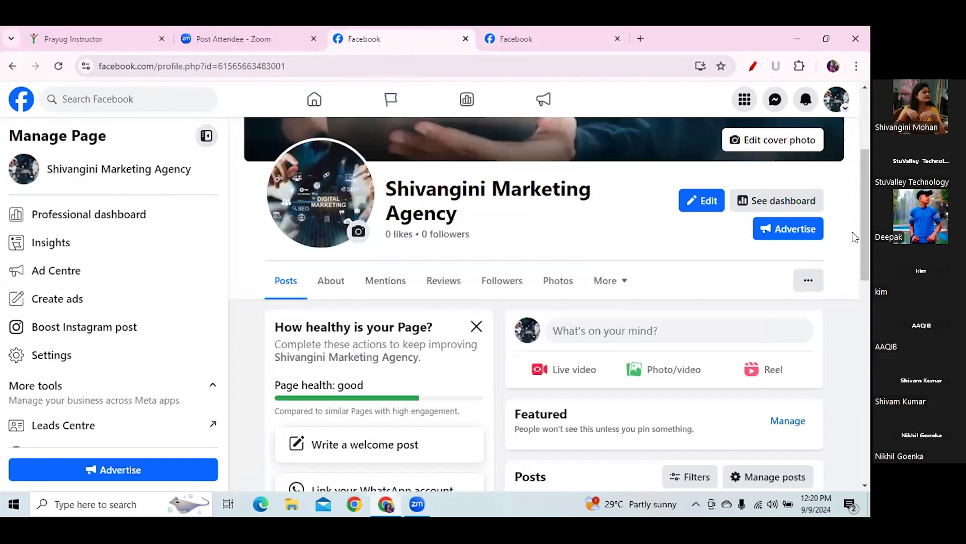
pyautogui.click(113, 218)
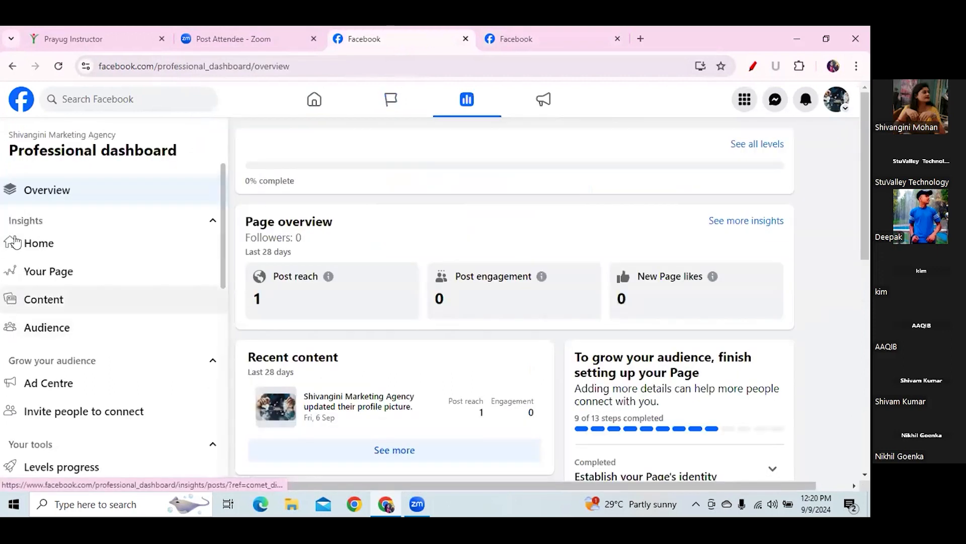
# - Review the Your Page, Content and Audience insights, briefly highlighting the note on the Audience page
pyautogui.click(49, 271)
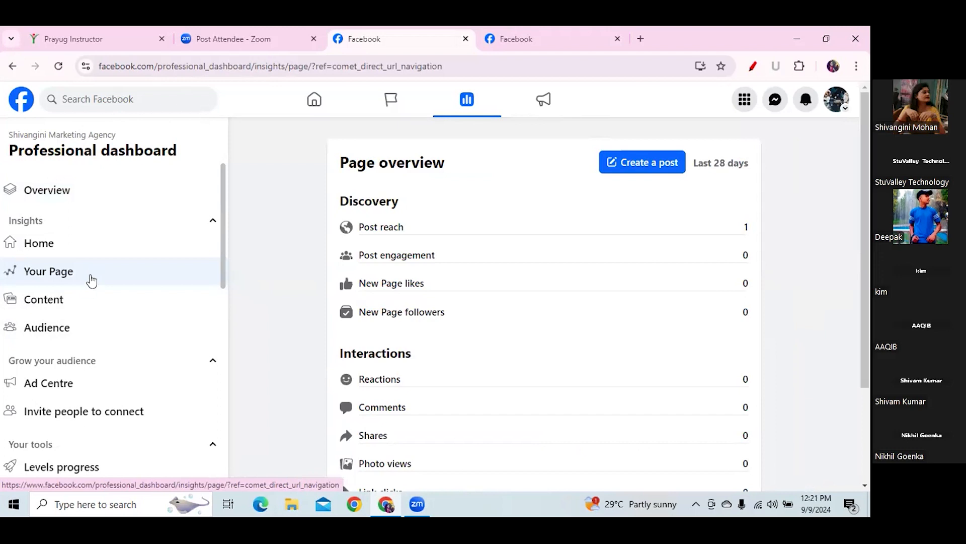
pyautogui.click(78, 300)
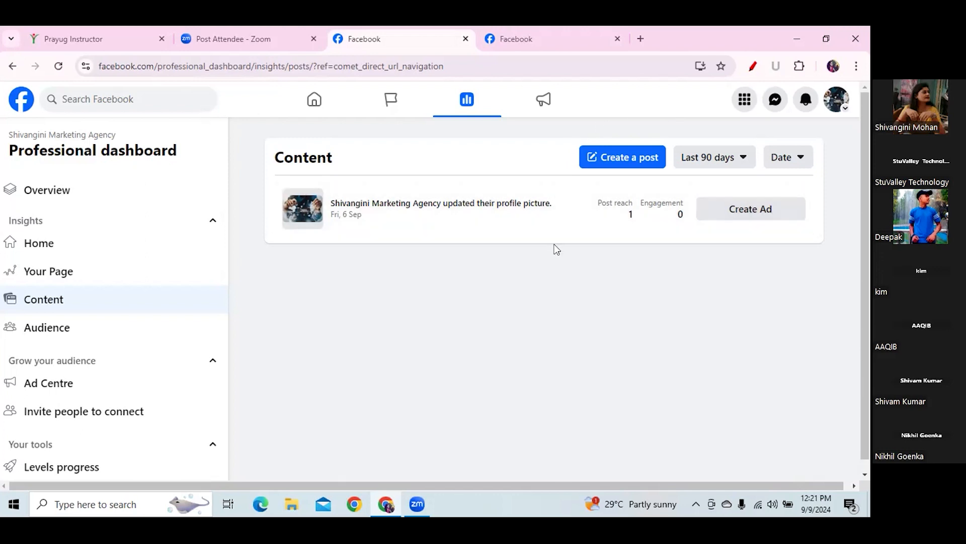
pyautogui.click(55, 340)
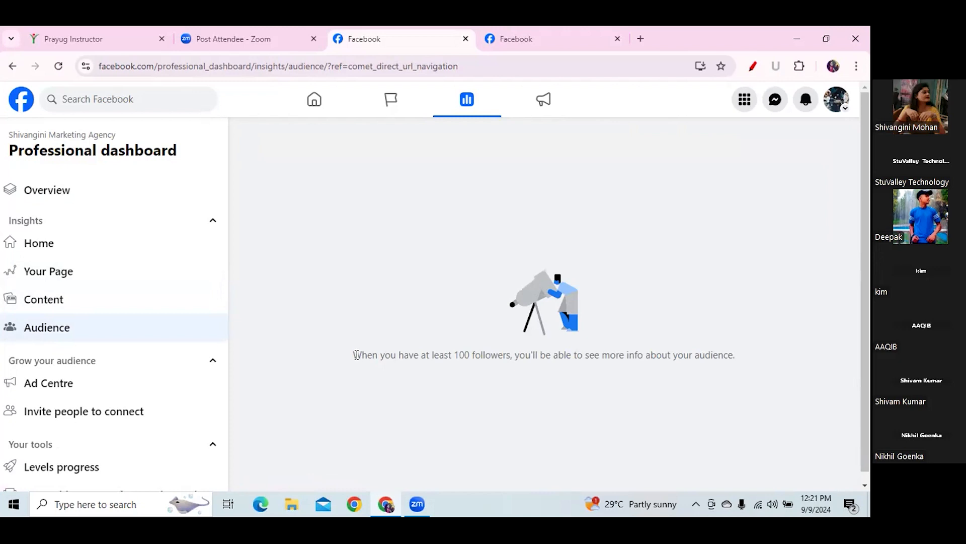
pyautogui.moveTo(356, 355); pyautogui.dragTo(726, 357)
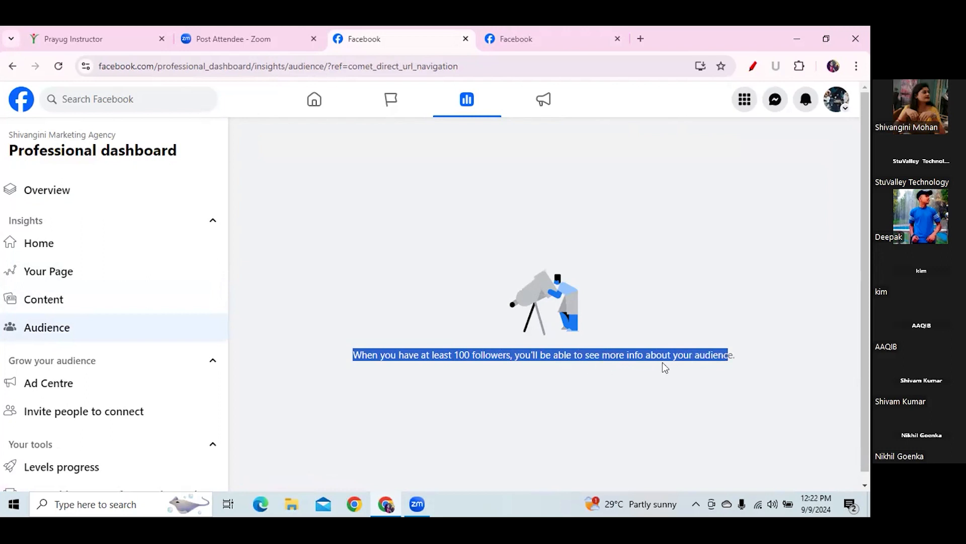
pyautogui.click(735, 365)
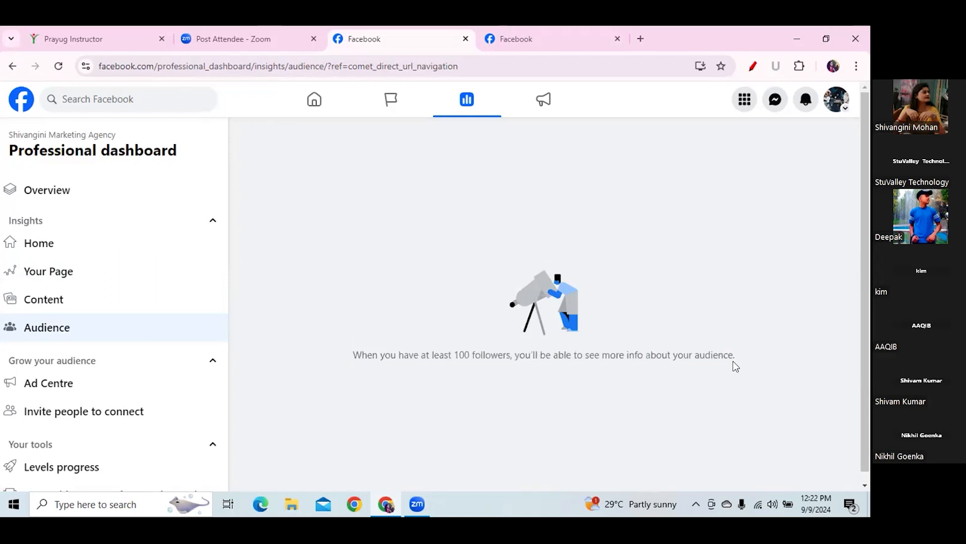
# - Go from the Stuvalley Technology tab to the Facebook home feed and switch to the personal profile
pyautogui.click(100, 97)
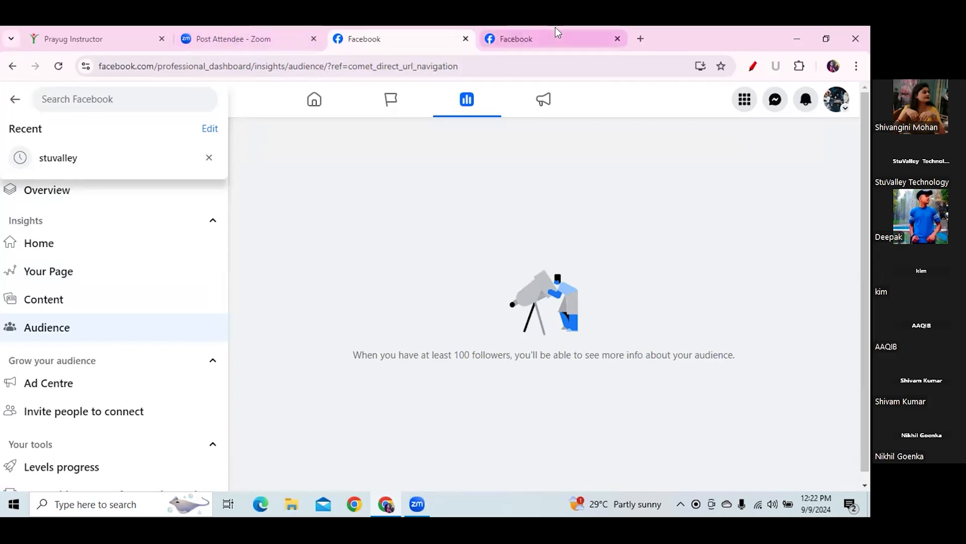
pyautogui.click(549, 38)
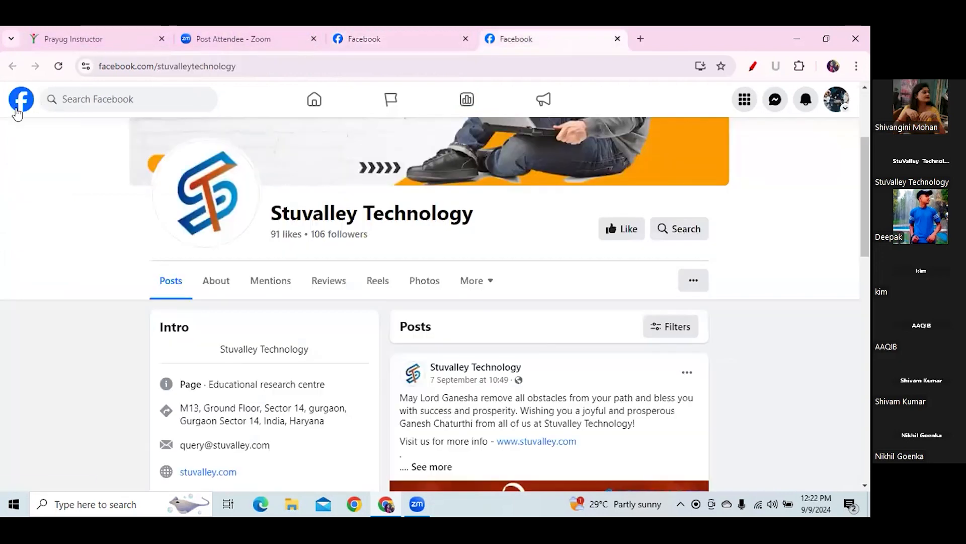
pyautogui.click(836, 100)
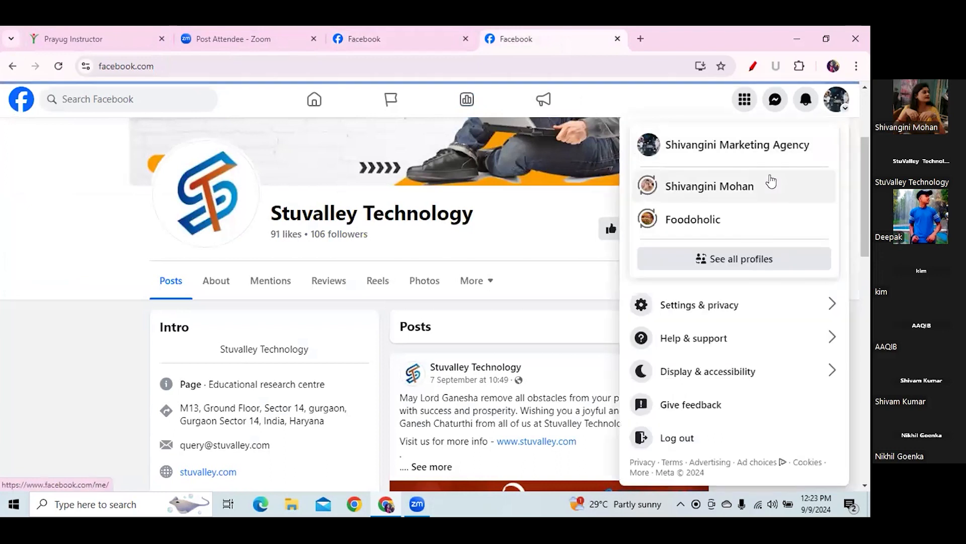
pyautogui.click(729, 194)
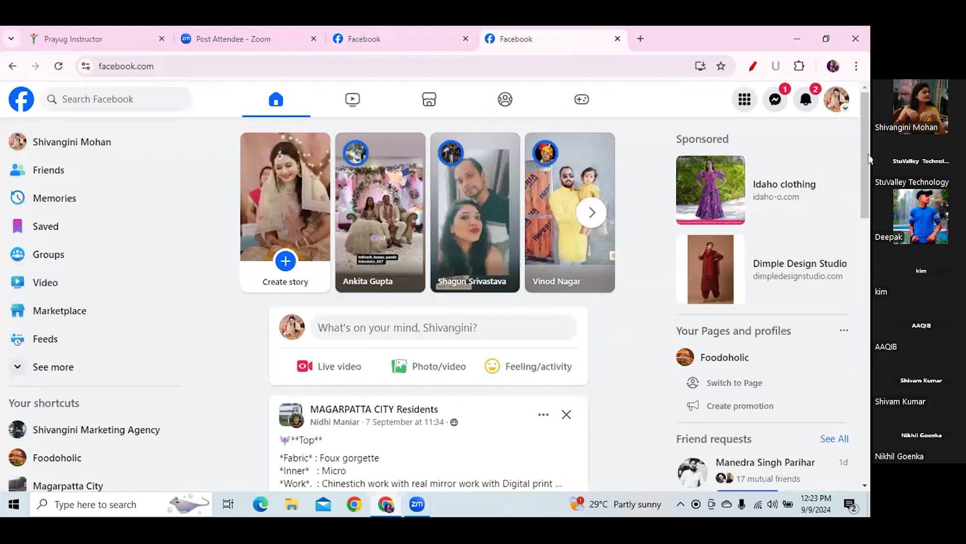
# - Find the AniMatters post in the home feed and underline its name and Follow link in red, adding a small cross
pyautogui.moveTo(868, 155); pyautogui.dragTo(869, 460)
pyautogui.scroll(-1, 869, 460)
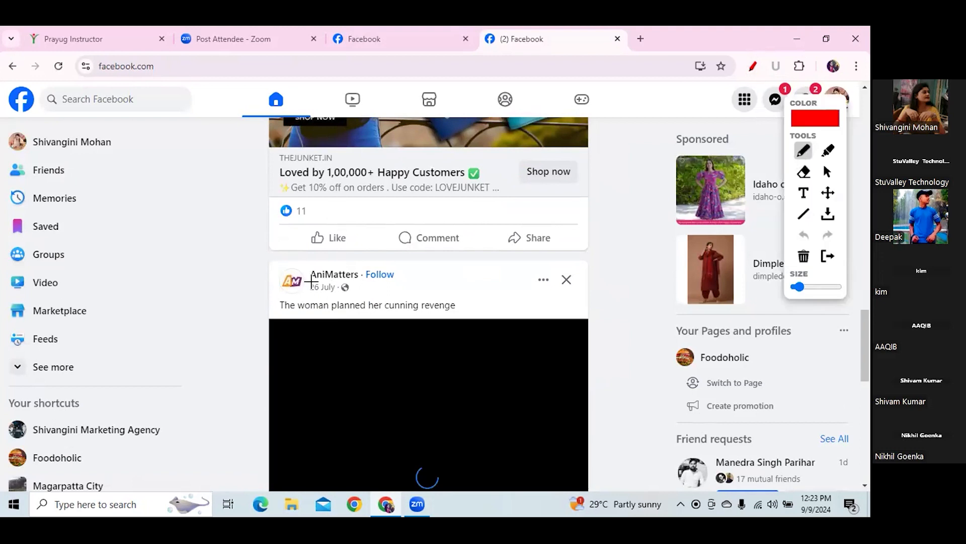
pyautogui.moveTo(311, 283); pyautogui.dragTo(329, 282)
pyautogui.moveTo(353, 283); pyautogui.dragTo(404, 278)
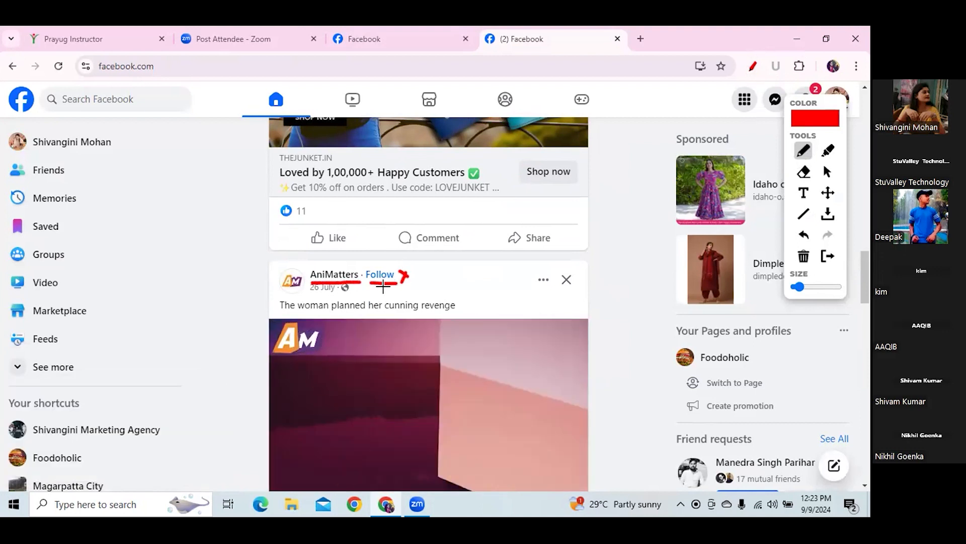
# - Draw an S-shaped red mark beside the AniMatters post, write 100 near the feed, and add a tick to the mark
pyautogui.moveTo(256, 276); pyautogui.dragTo(248, 306)
pyautogui.moveTo(157, 204); pyautogui.dragTo(166, 239)
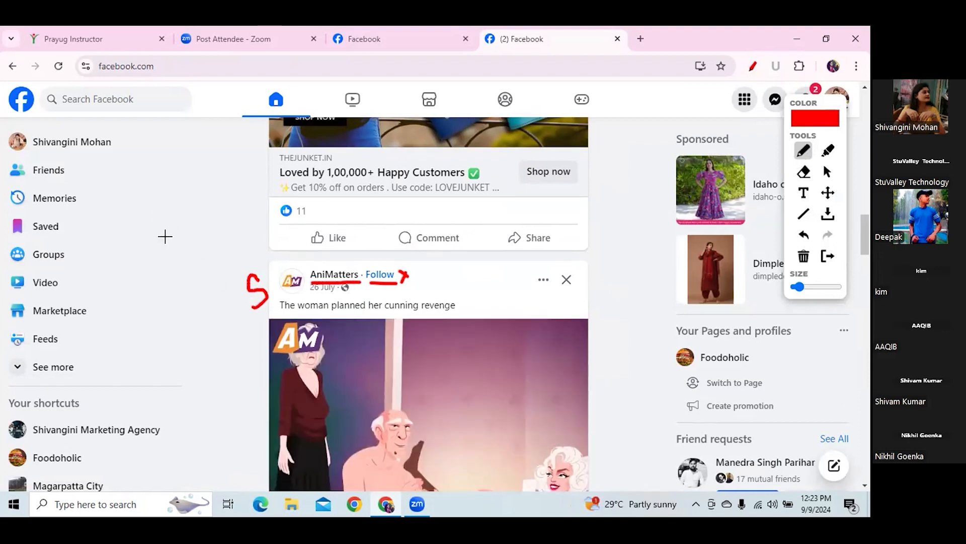
pyautogui.moveTo(185, 208)
pyautogui.mouseDown()
pyautogui.moveTo(173, 229)
pyautogui.moveTo(195, 218)
pyautogui.moveTo(193, 209)
pyautogui.mouseUp()
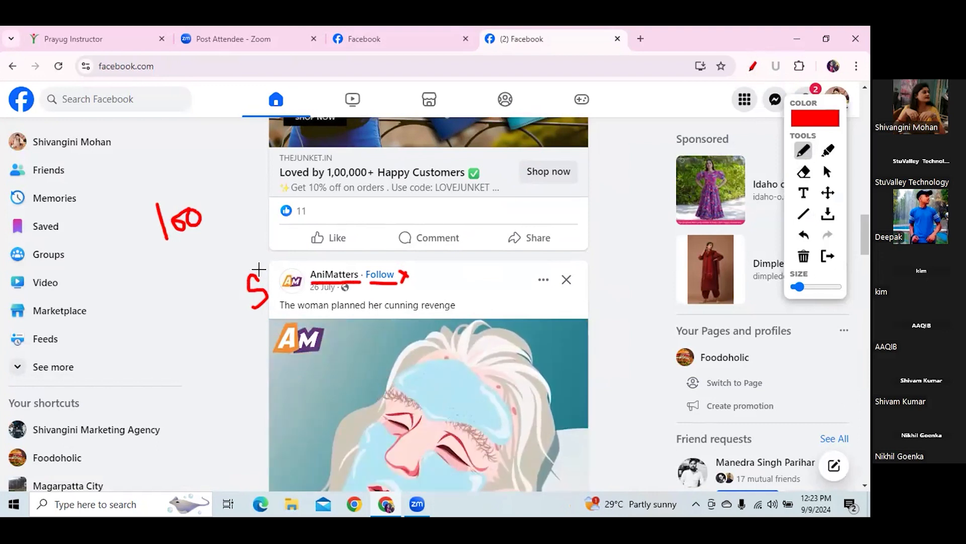
pyautogui.moveTo(260, 272)
pyautogui.mouseDown()
pyautogui.moveTo(269, 285)
pyautogui.moveTo(298, 222)
pyautogui.mouseUp()
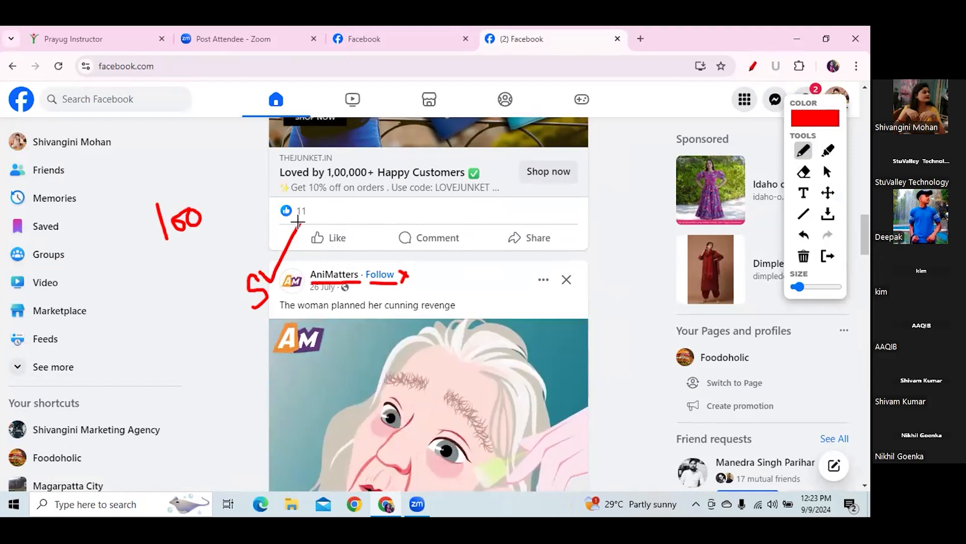
# - Underline the Facebook search field in red and draw a downward arrow to the AniMatters name
pyautogui.moveTo(91, 114); pyautogui.dragTo(144, 114)
pyautogui.moveTo(333, 238)
pyautogui.mouseDown()
pyautogui.moveTo(333, 265)
pyautogui.moveTo(343, 256)
pyautogui.mouseUp()
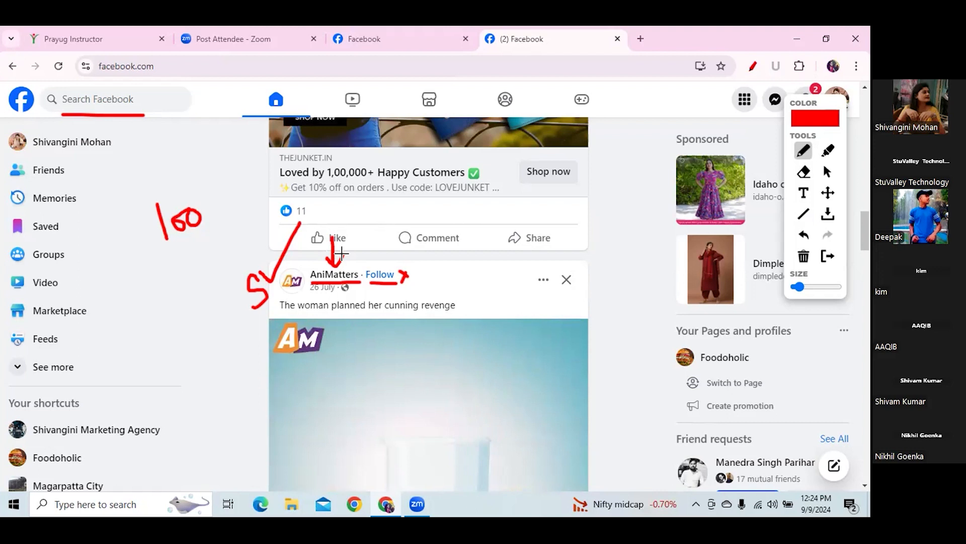
# - Clear the red annotations, find the LP Entertainment post in the home feed, and underline its name in red
pyautogui.click(804, 256)
pyautogui.click(828, 172)
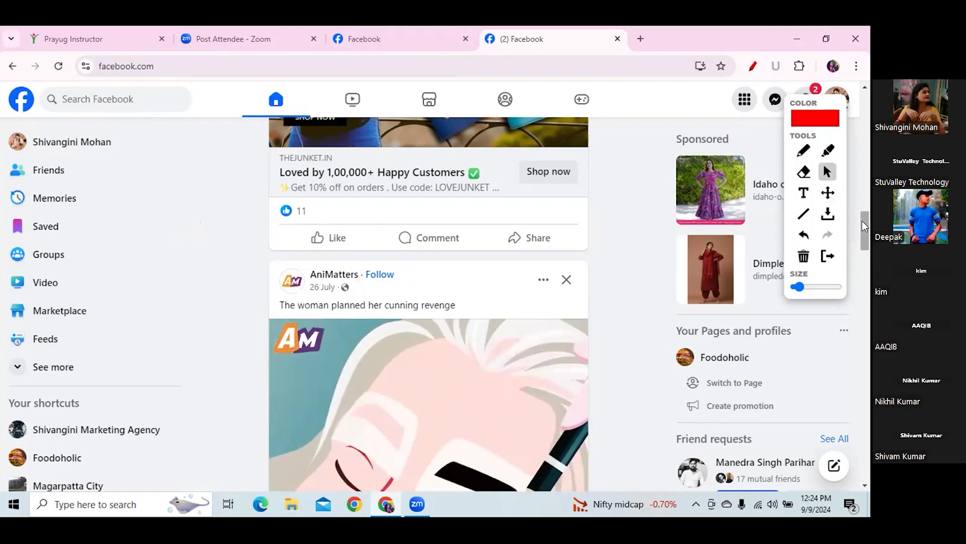
pyautogui.scroll(-1, 862, 221)
pyautogui.scroll(2, 862, 231)
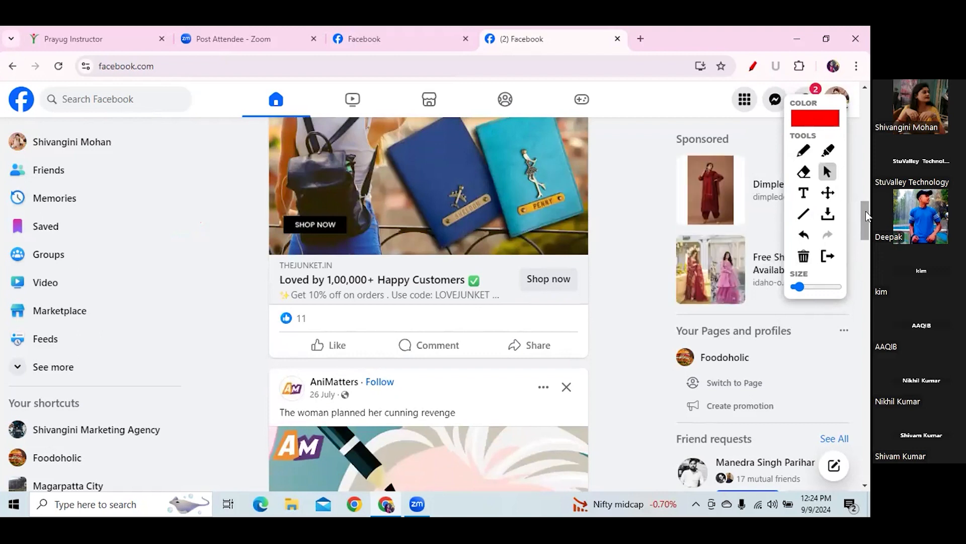
pyautogui.moveTo(866, 210)
pyautogui.mouseDown()
pyautogui.moveTo(869, 286)
pyautogui.moveTo(868, 239)
pyautogui.mouseUp()
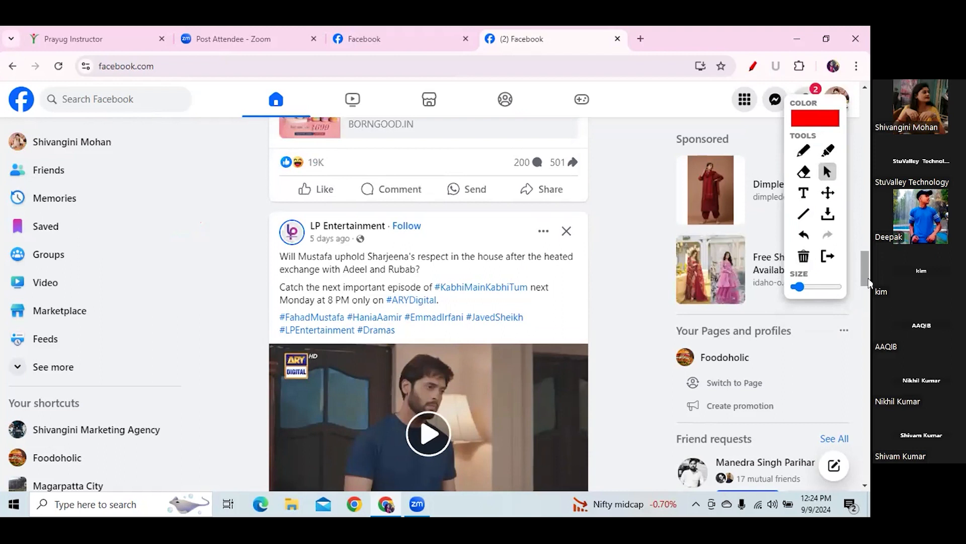
pyautogui.click(803, 152)
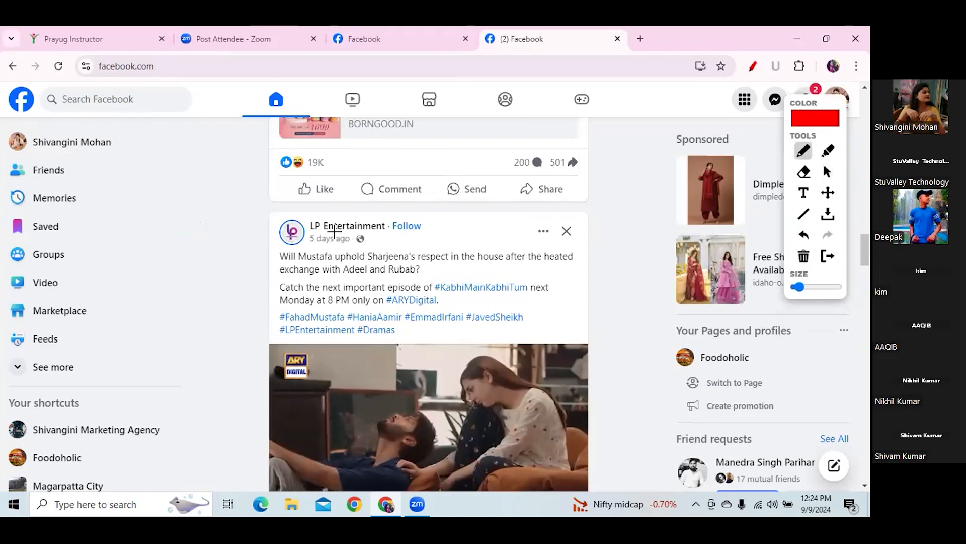
pyautogui.moveTo(312, 235); pyautogui.dragTo(385, 235)
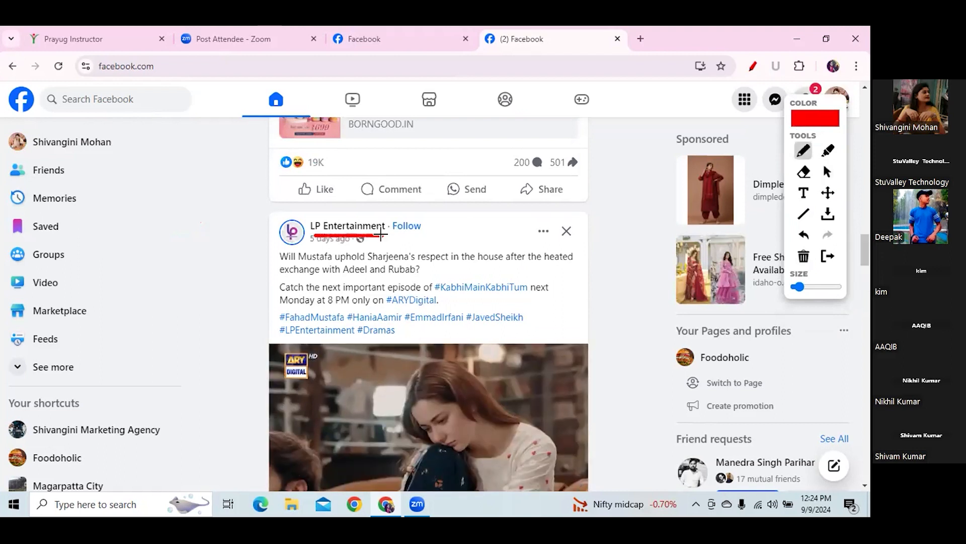
pyautogui.click(828, 173)
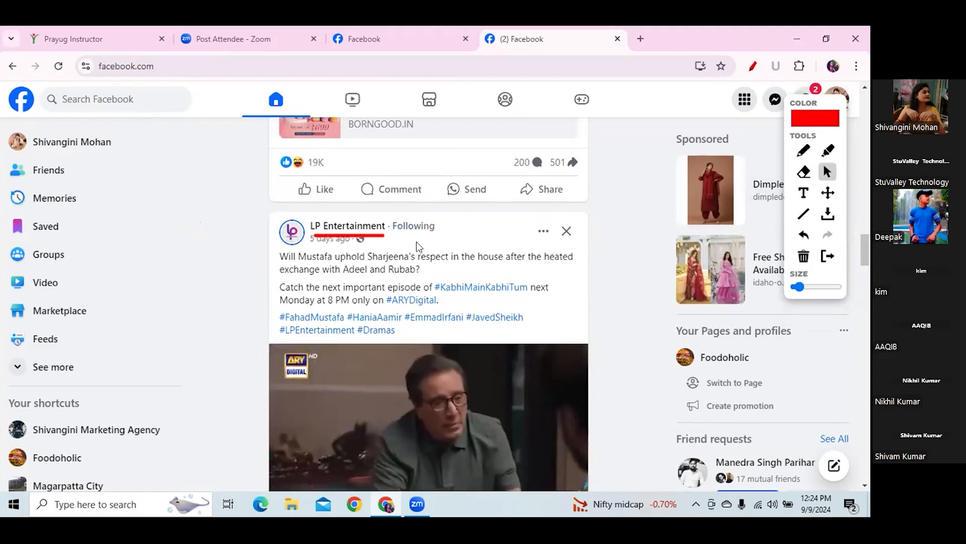
# - Circle the ARY Digital logo on the video in red and add an S-shaped mark and a tick around the LP Entertainment name
pyautogui.click(803, 151)
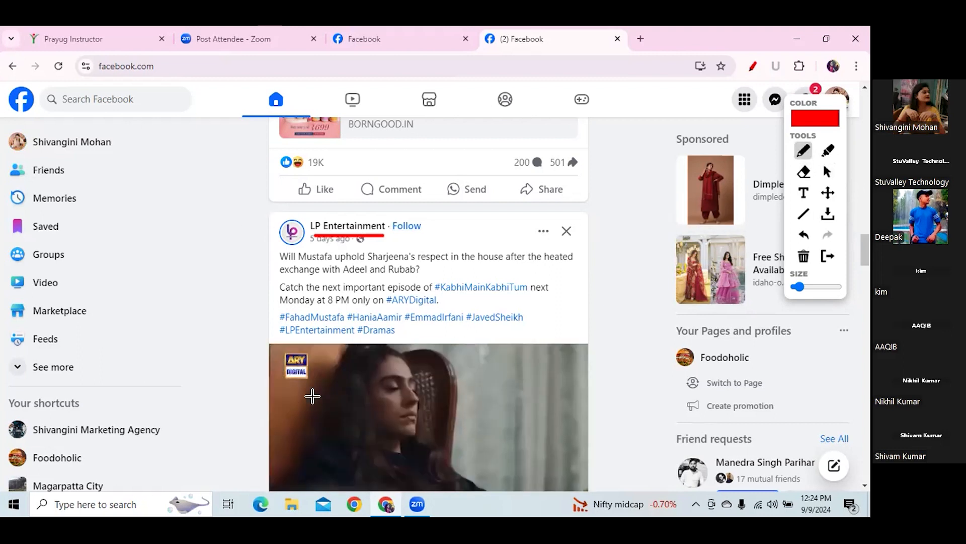
pyautogui.moveTo(274, 363)
pyautogui.mouseDown()
pyautogui.moveTo(285, 399)
pyautogui.moveTo(318, 343)
pyautogui.mouseUp()
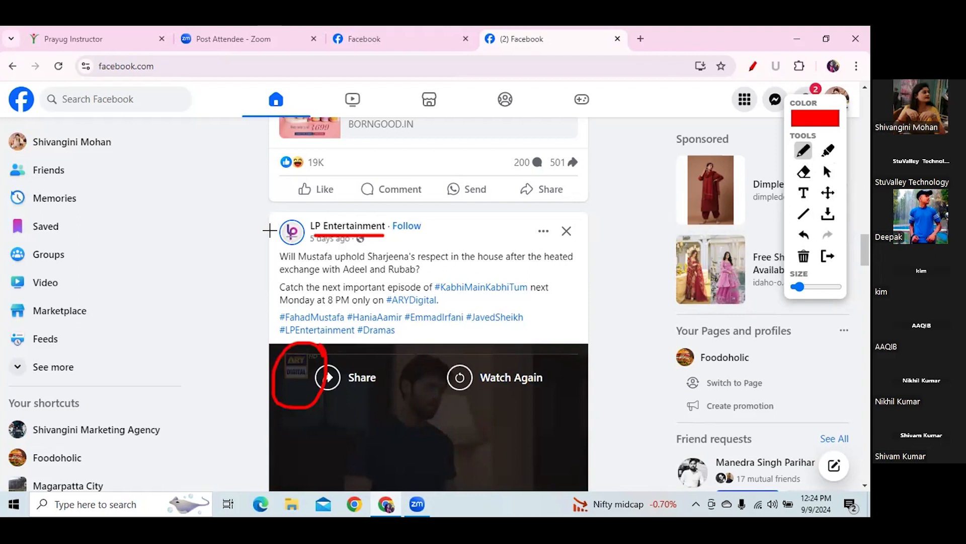
pyautogui.moveTo(269, 226); pyautogui.dragTo(267, 253)
pyautogui.moveTo(427, 227); pyautogui.dragTo(448, 199)
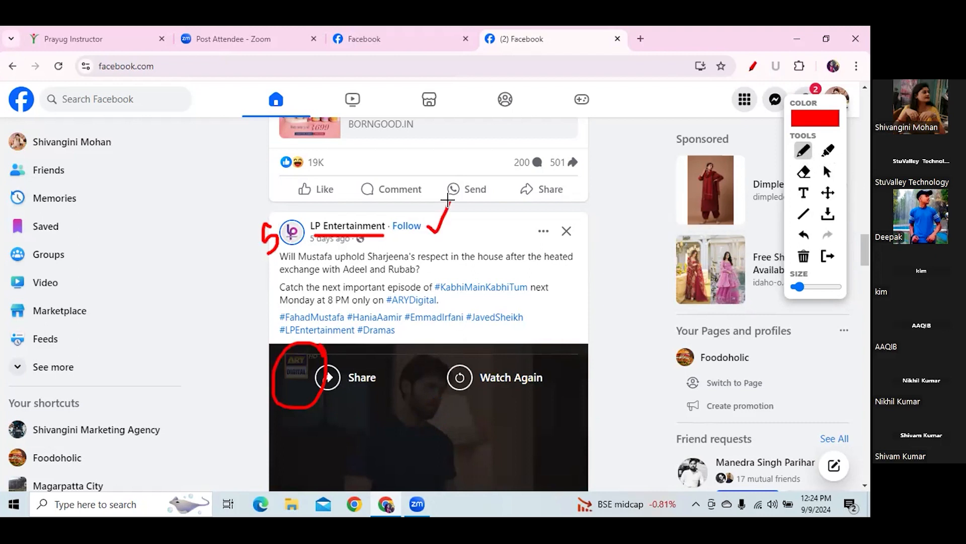
pyautogui.moveTo(315, 216); pyautogui.dragTo(325, 209)
# - Highlight the note about 100 followers on the Audience insights page and try to open the Your Page insights
pyautogui.click(419, 36)
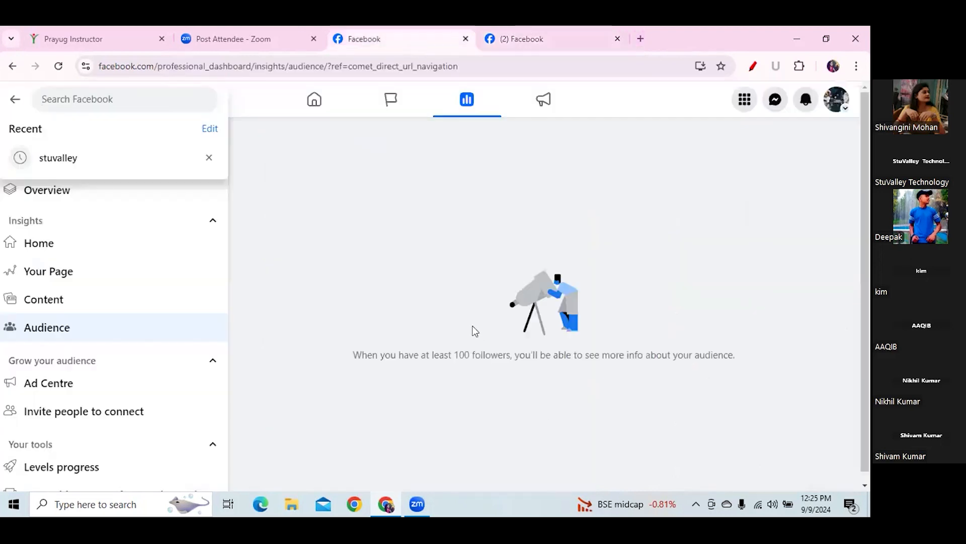
pyautogui.moveTo(456, 354); pyautogui.dragTo(744, 360)
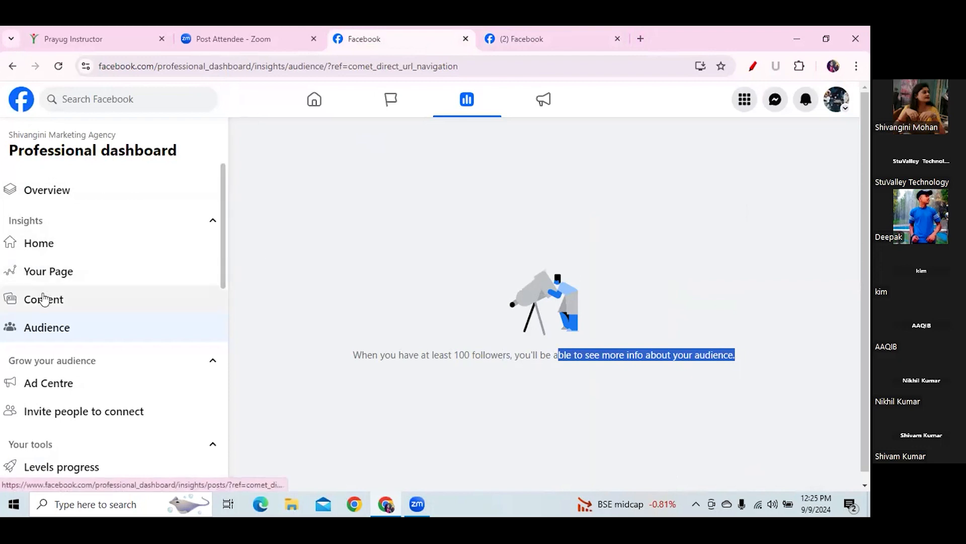
pyautogui.click(58, 278)
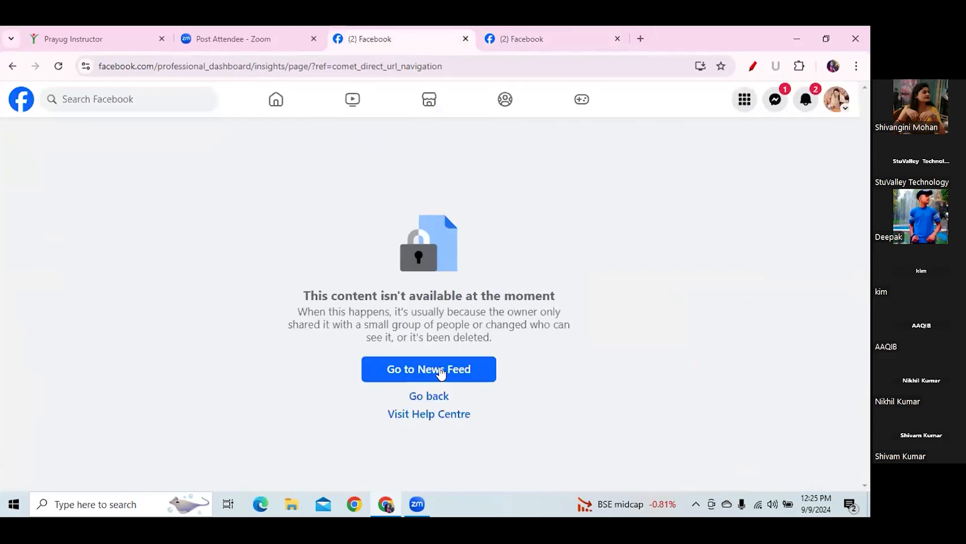
# - Go to the News Feed and open the marketing agency Page from the shortcuts
pyautogui.click(441, 372)
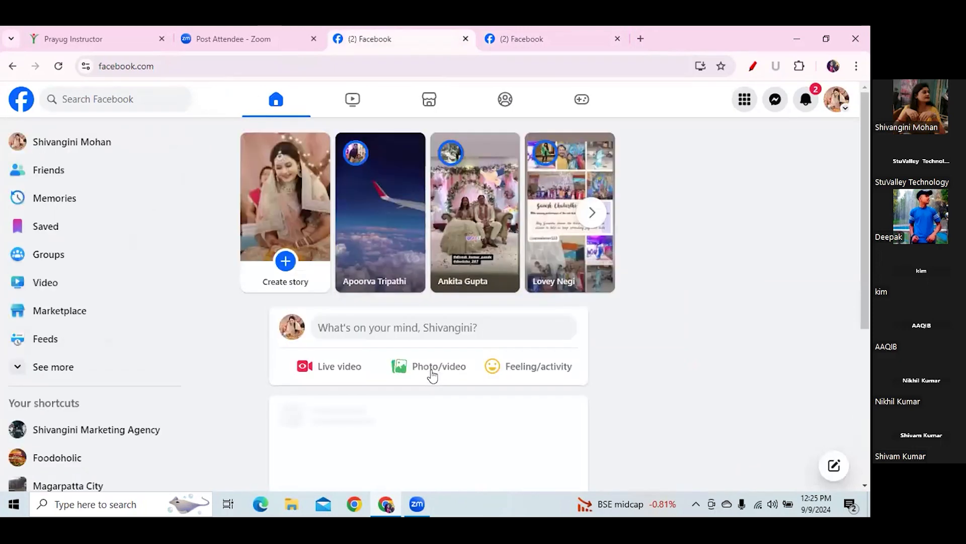
pyautogui.click(147, 431)
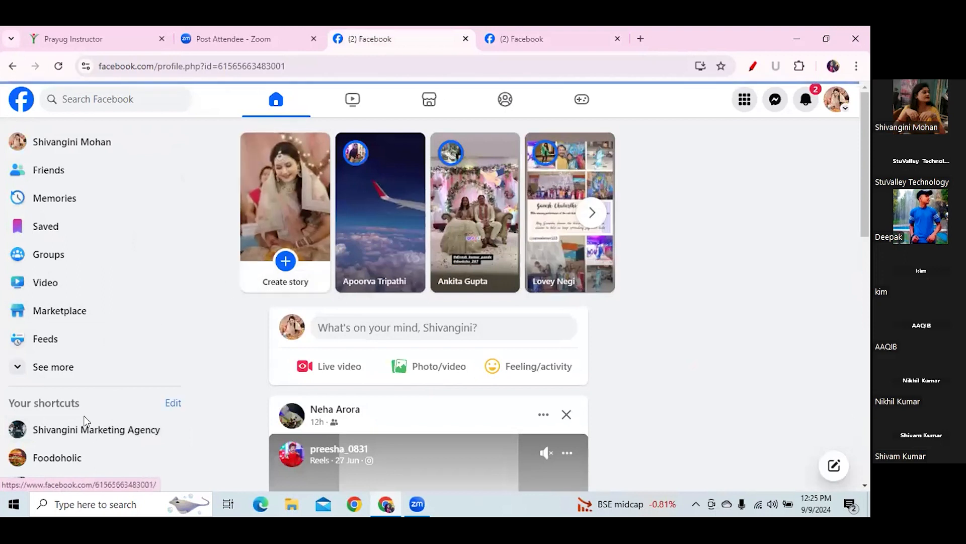
pyautogui.click(98, 435)
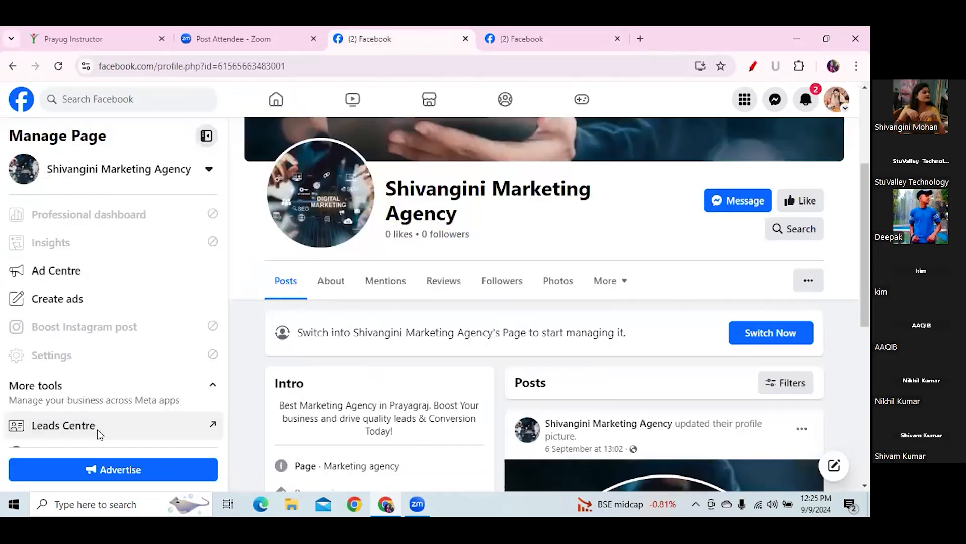
pyautogui.click(98, 429)
pyautogui.click(379, 35)
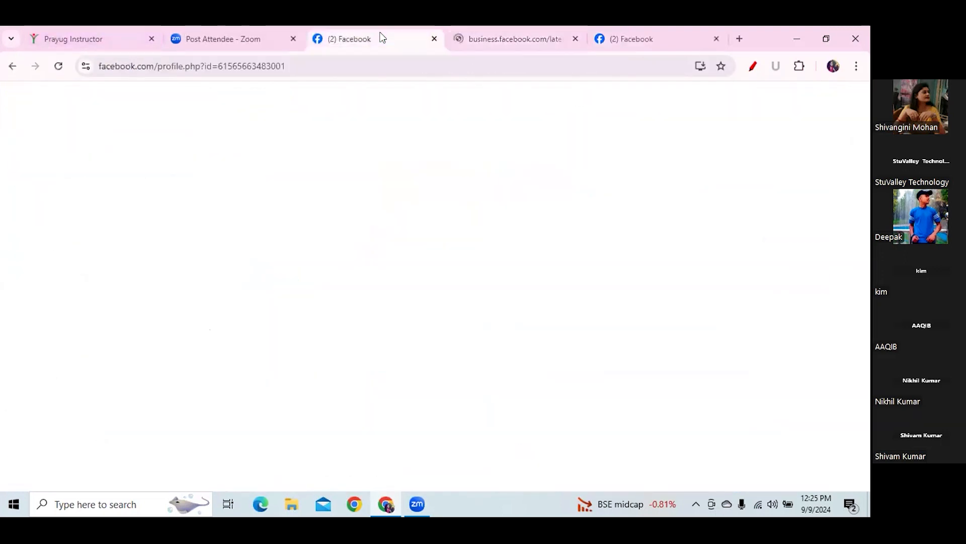
pyautogui.click(574, 39)
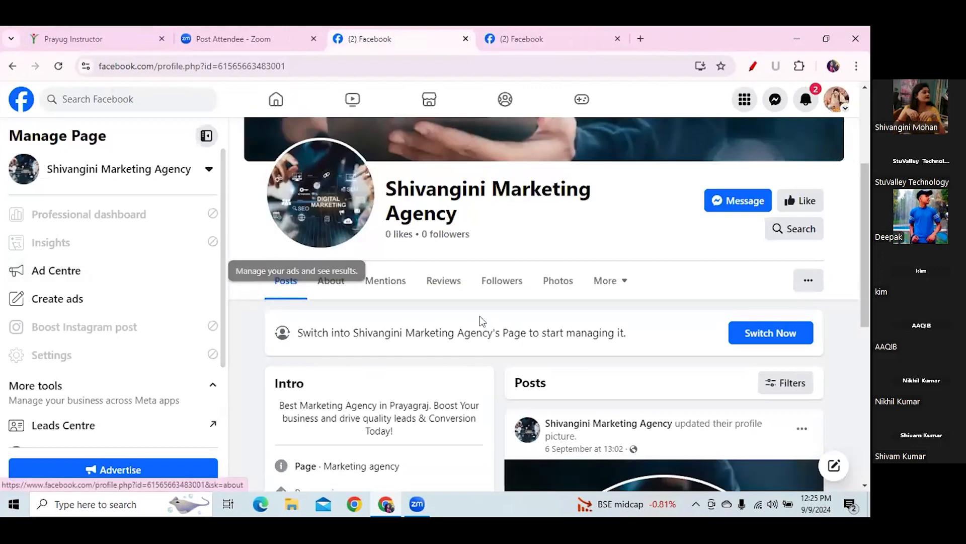
# - Switch into the marketing agency Page and open its Insights
pyautogui.click(773, 333)
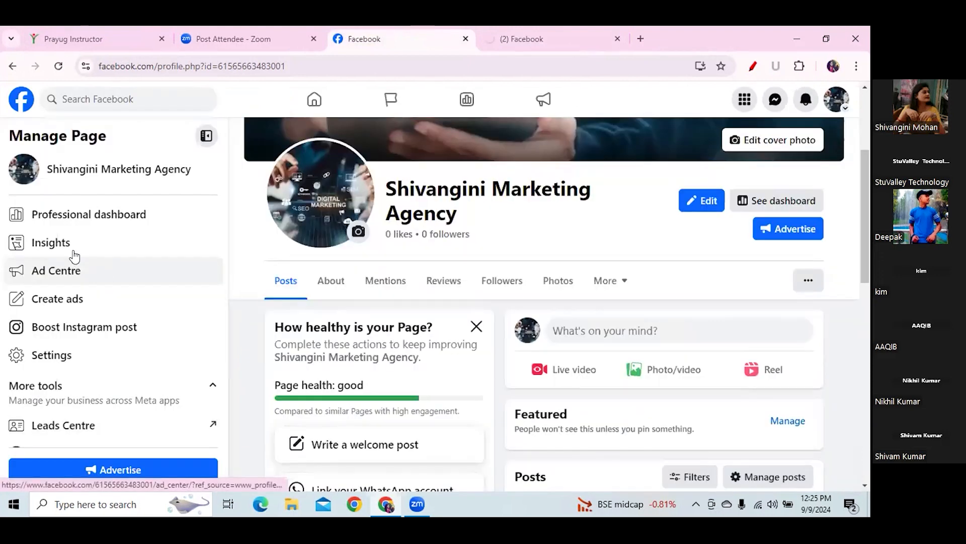
pyautogui.click(72, 250)
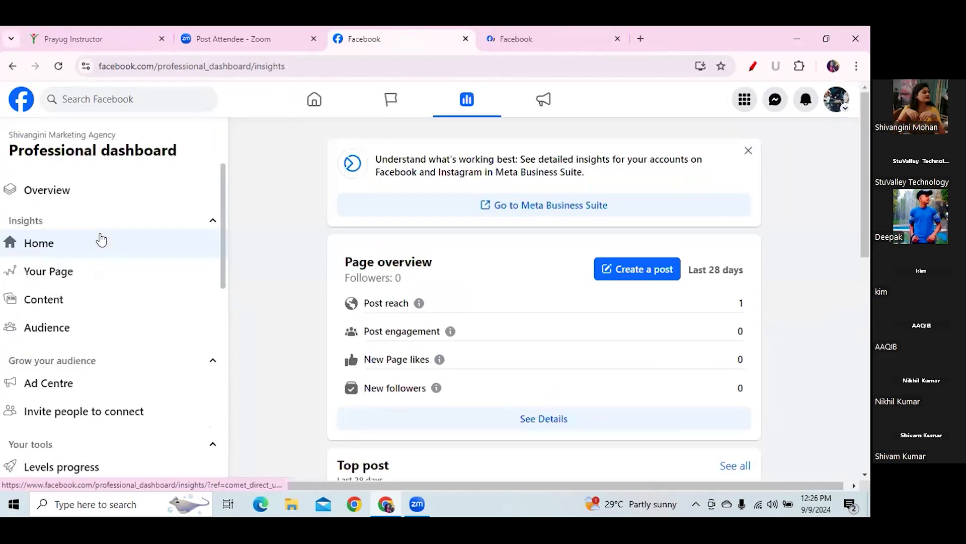
# - Mark New Page likes and New followers in the Page overview with red ticks
pyautogui.click(754, 68)
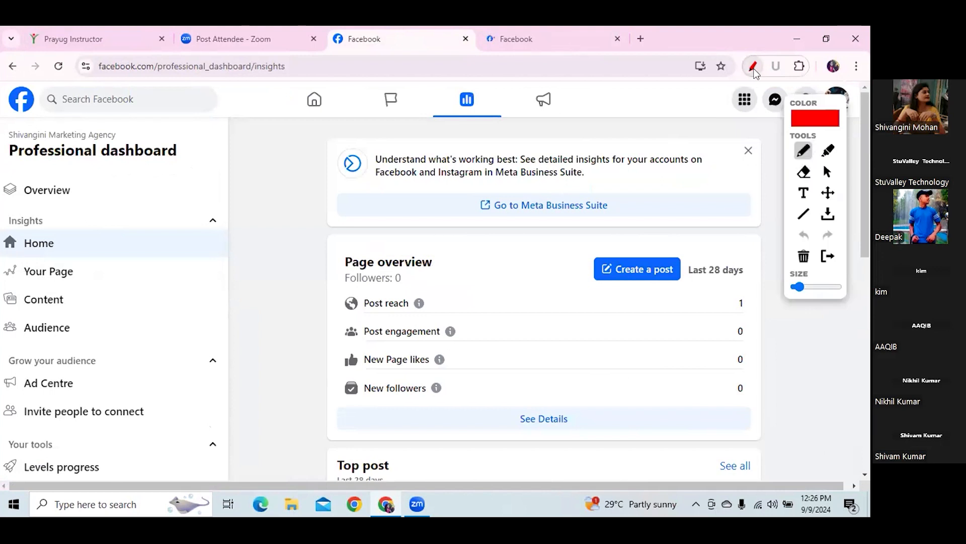
pyautogui.moveTo(328, 369); pyautogui.dragTo(355, 335)
pyautogui.moveTo(328, 395)
pyautogui.mouseDown()
pyautogui.moveTo(352, 371)
pyautogui.moveTo(357, 377)
pyautogui.mouseUp()
# - In the Page's home feed, tick the Furry Tails post in red and circle its Like option
pyautogui.click(521, 39)
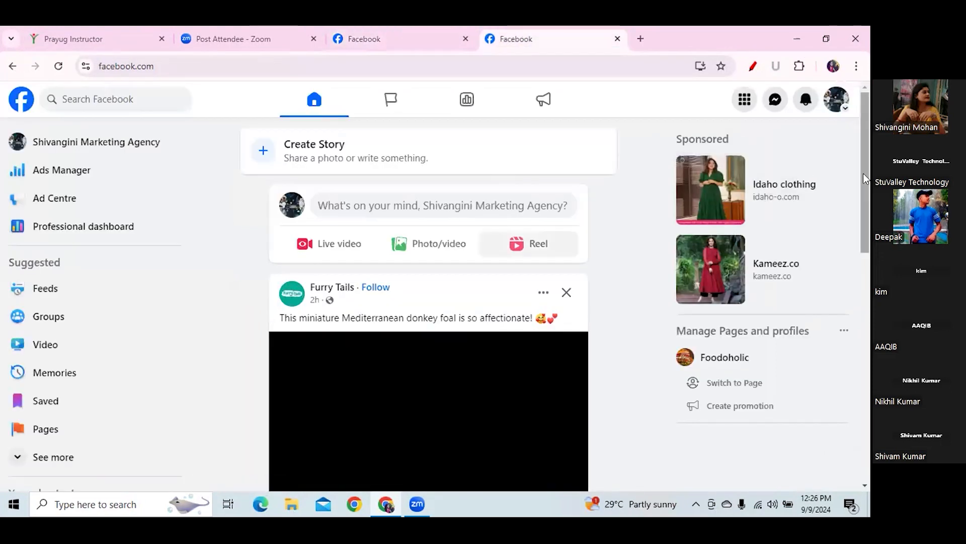
pyautogui.scroll(-1, 862, 175)
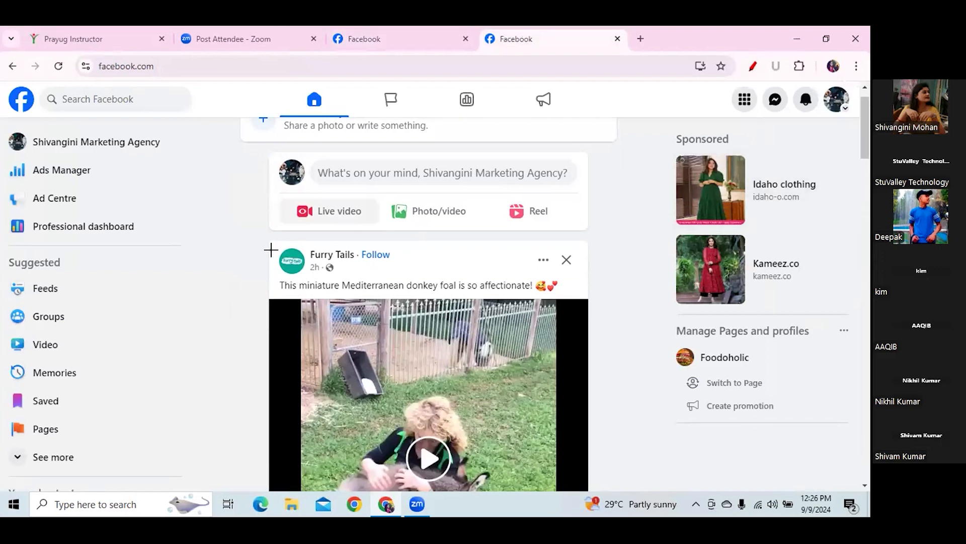
pyautogui.moveTo(271, 254); pyautogui.dragTo(305, 209)
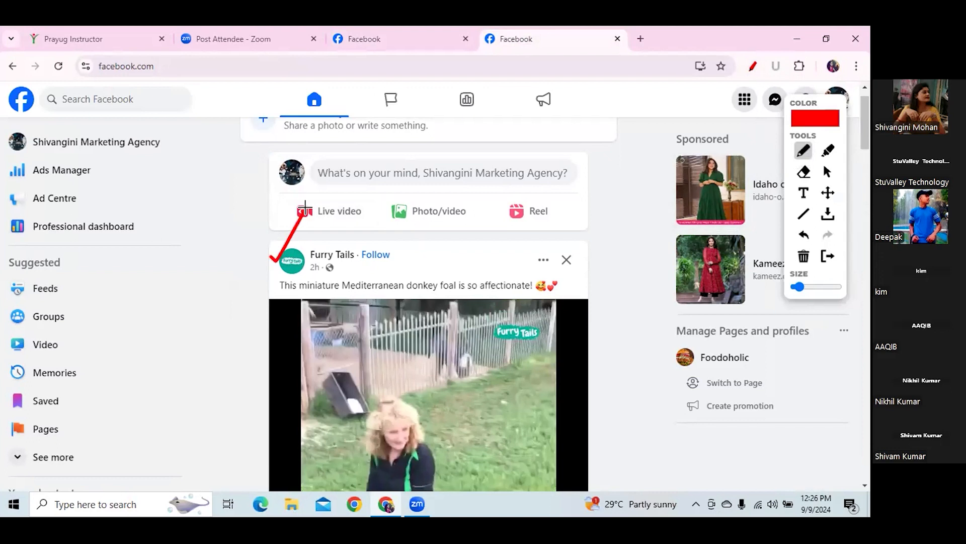
pyautogui.moveTo(870, 144); pyautogui.dragTo(870, 182)
pyautogui.moveTo(339, 285)
pyautogui.mouseDown()
pyautogui.moveTo(285, 312)
pyautogui.moveTo(345, 306)
pyautogui.moveTo(337, 283)
pyautogui.mouseUp()
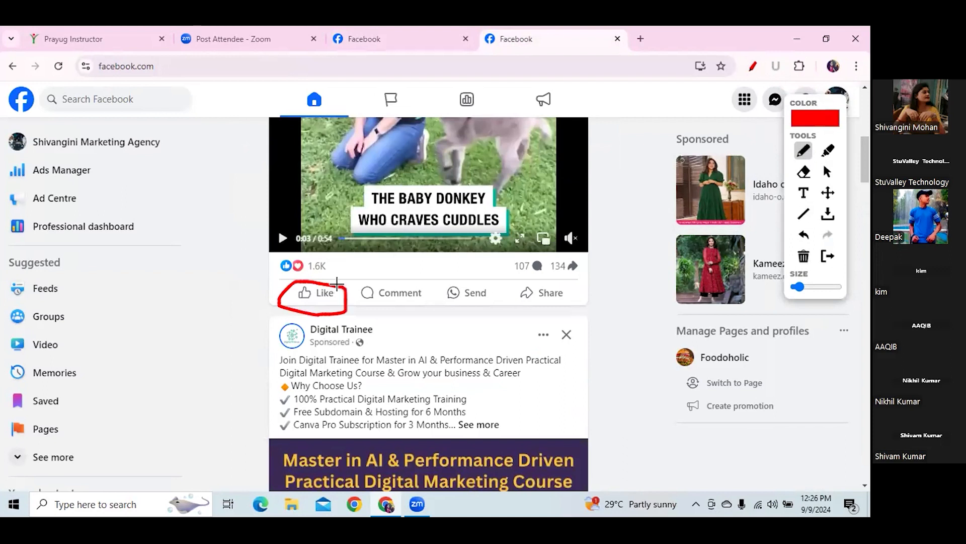
# - Return to the Insights overview and underline New Page likes in red
pyautogui.click(384, 35)
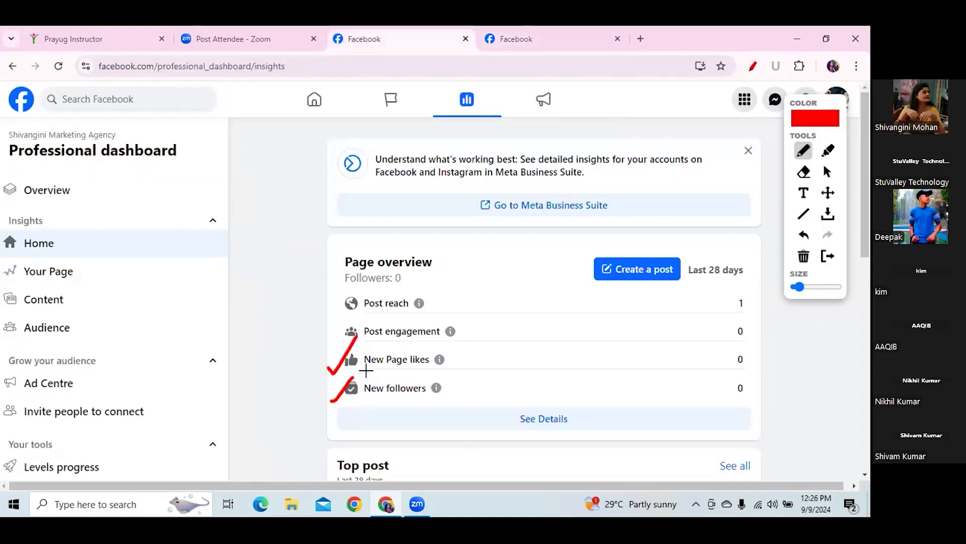
pyautogui.moveTo(366, 373); pyautogui.dragTo(420, 366)
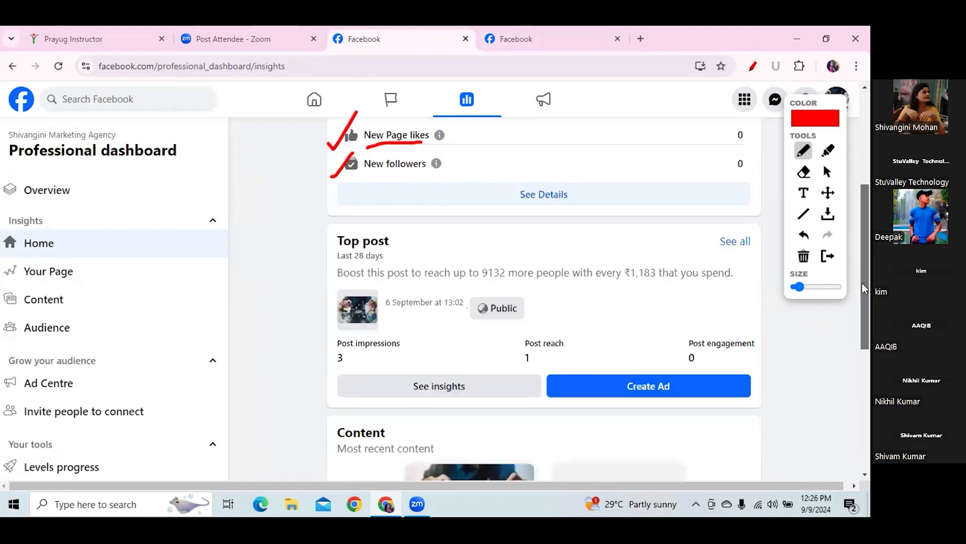
pyautogui.scroll(3, 864, 287)
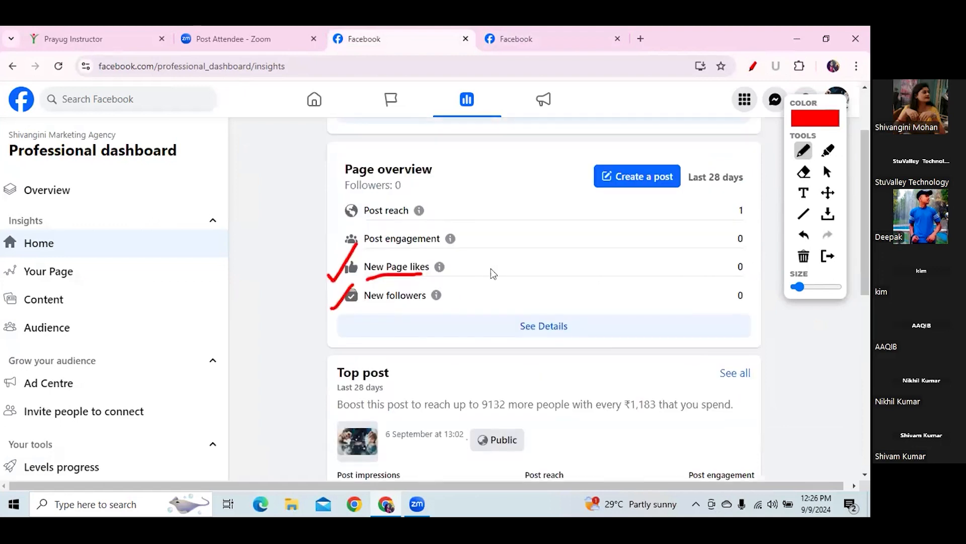
# - Open the Your Page insights at the Interactions section and clear all red annotations
pyautogui.click(827, 172)
pyautogui.click(97, 282)
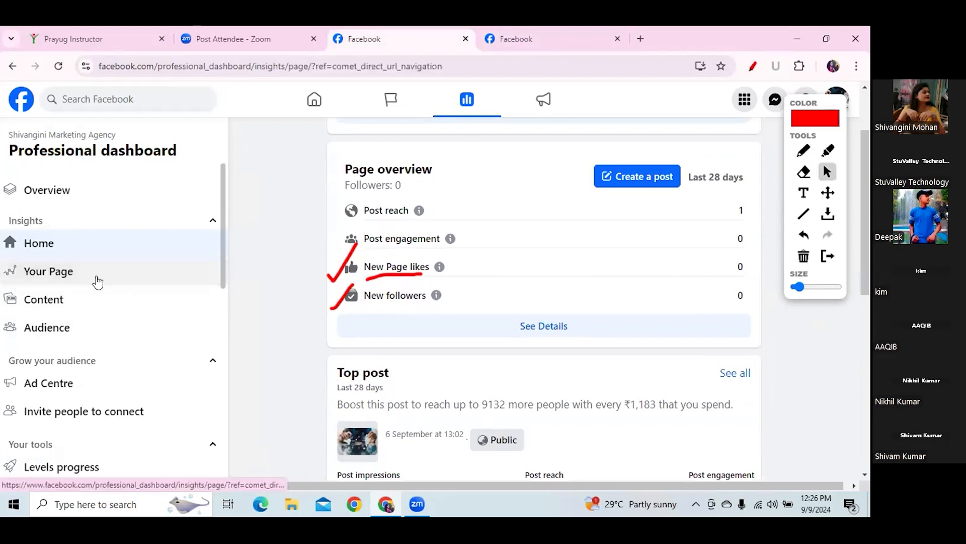
pyautogui.scroll(-3, 869, 236)
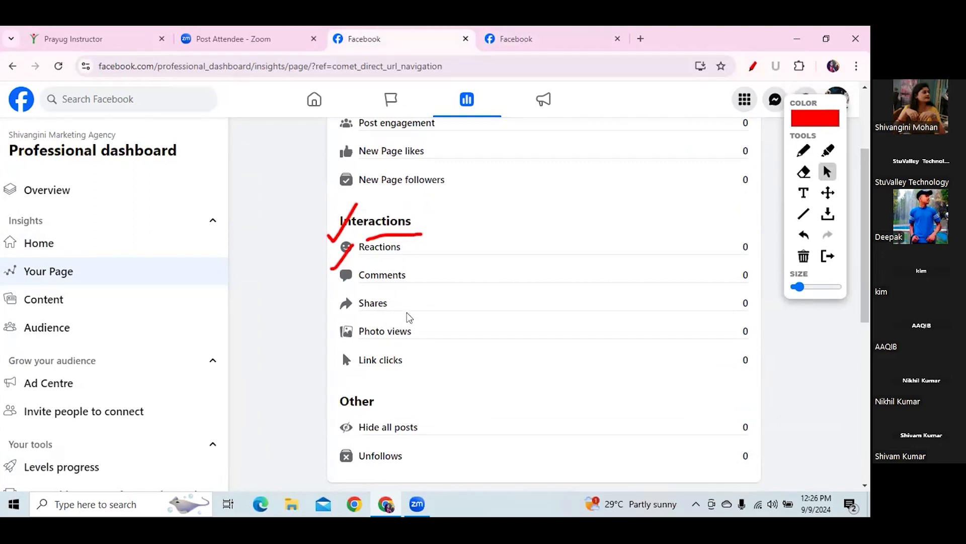
pyautogui.click(804, 256)
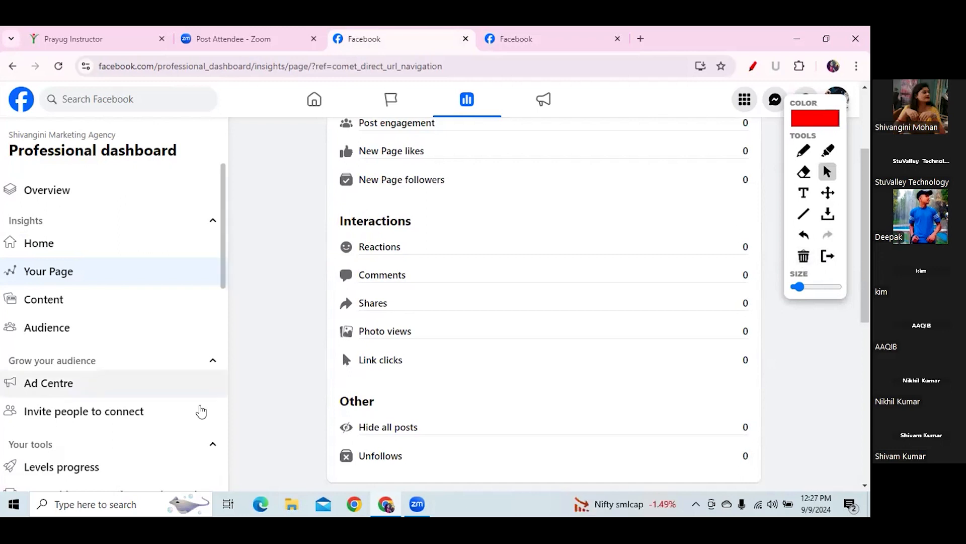
# - Underline the A/B tests entry of the Professional dashboard in red and open the A/B tests page
pyautogui.moveTo(222, 266); pyautogui.dragTo(222, 382)
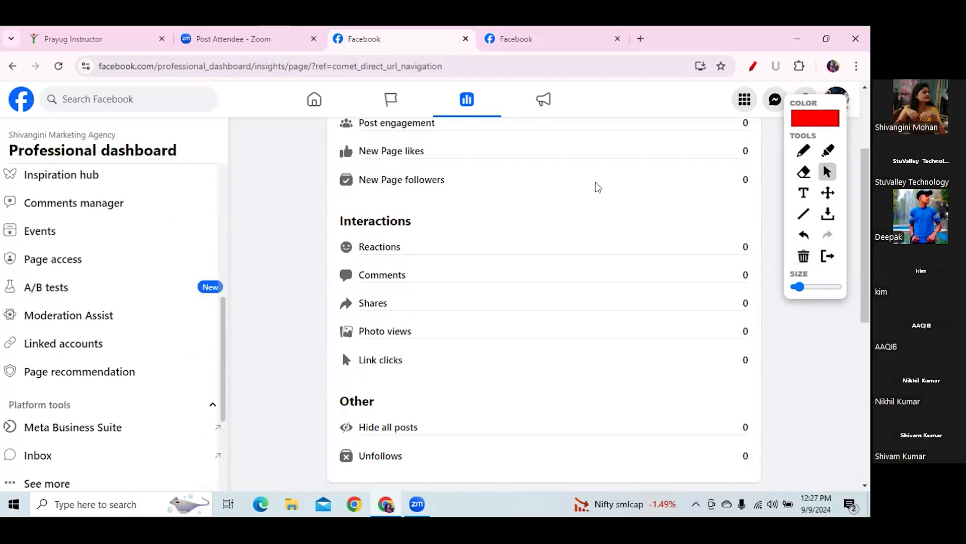
pyautogui.click(802, 150)
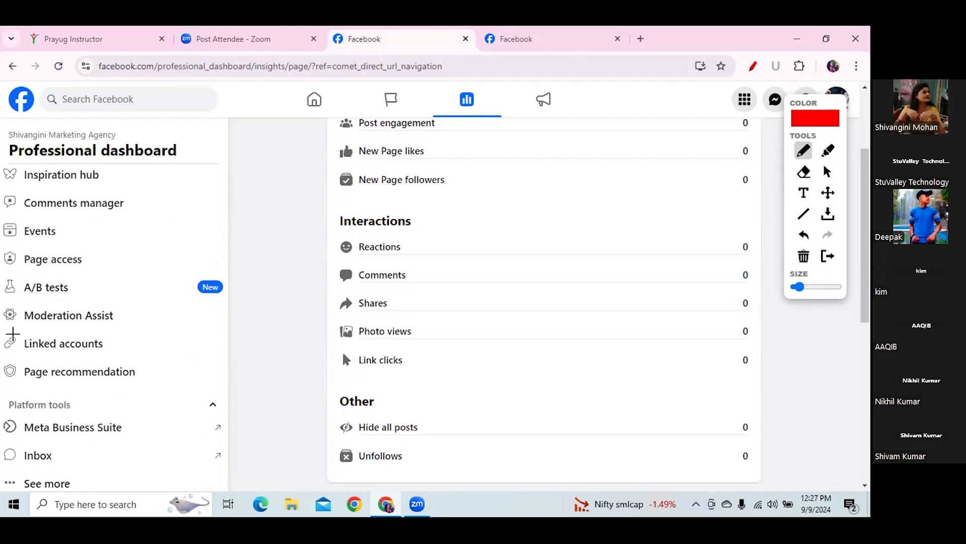
pyautogui.moveTo(22, 299); pyautogui.dragTo(77, 299)
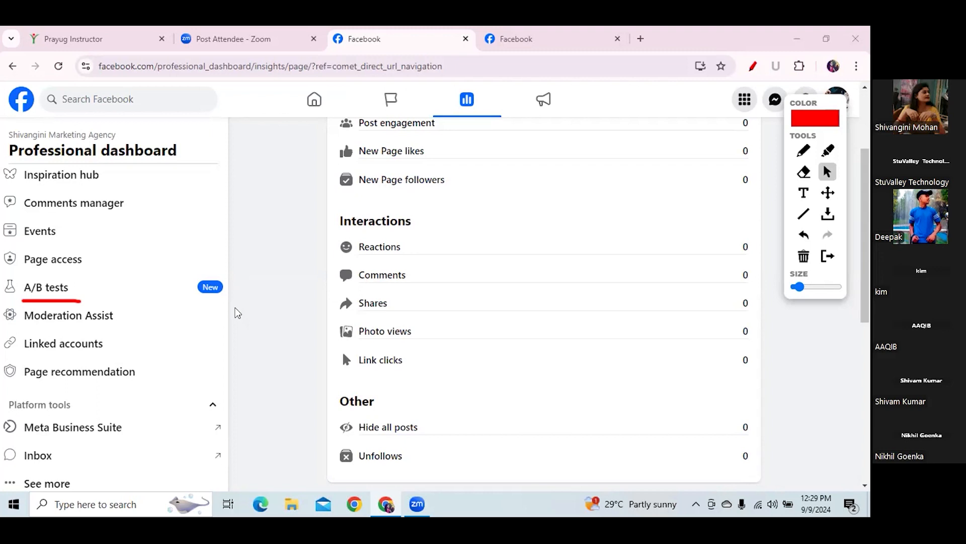
pyautogui.click(51, 289)
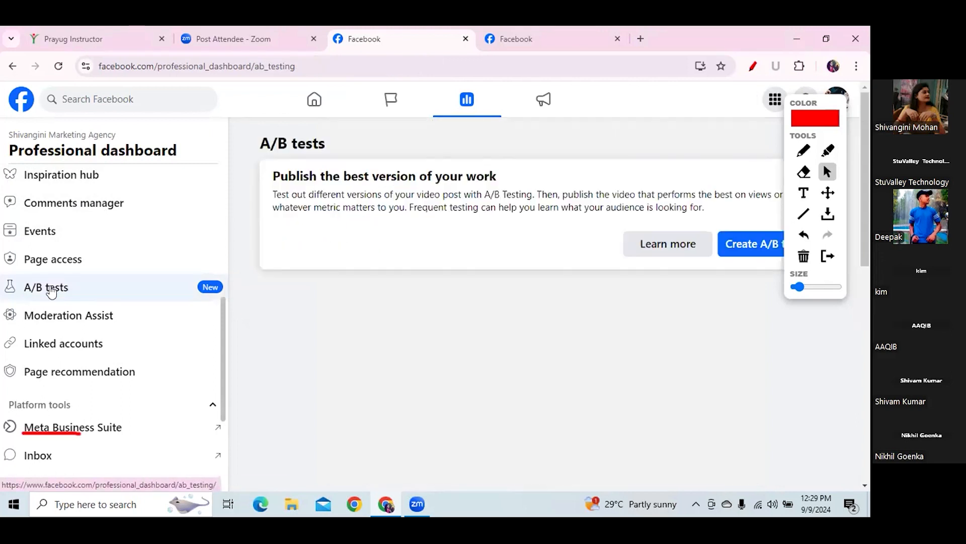
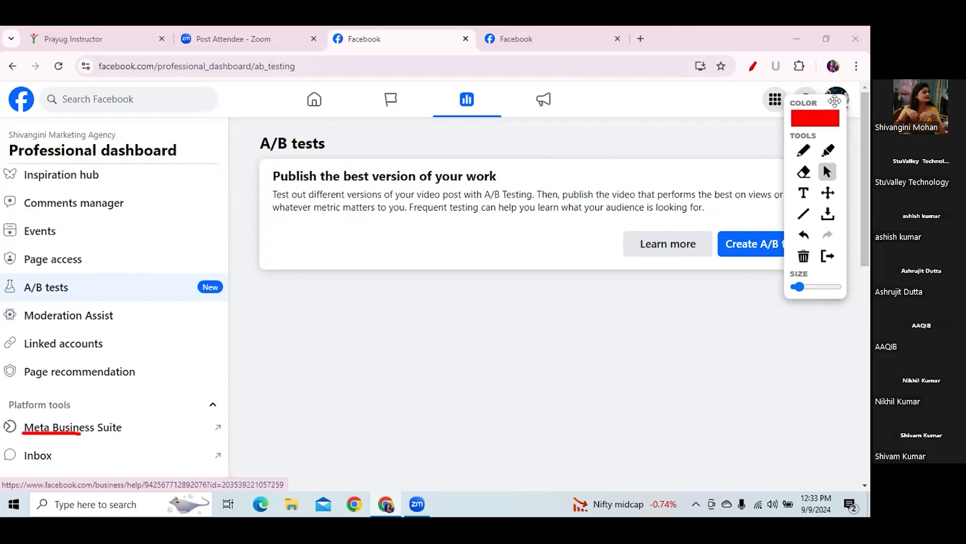
pyautogui.moveTo(581, 325)
pyautogui.mouseDown()
pyautogui.moveTo(410, 305)
pyautogui.moveTo(436, 222)
pyautogui.mouseUp()
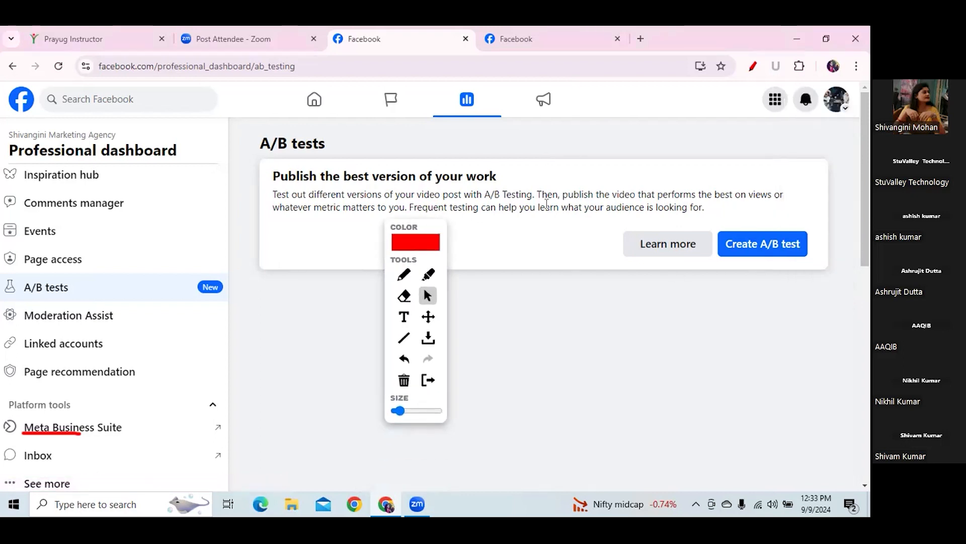
pyautogui.click(782, 249)
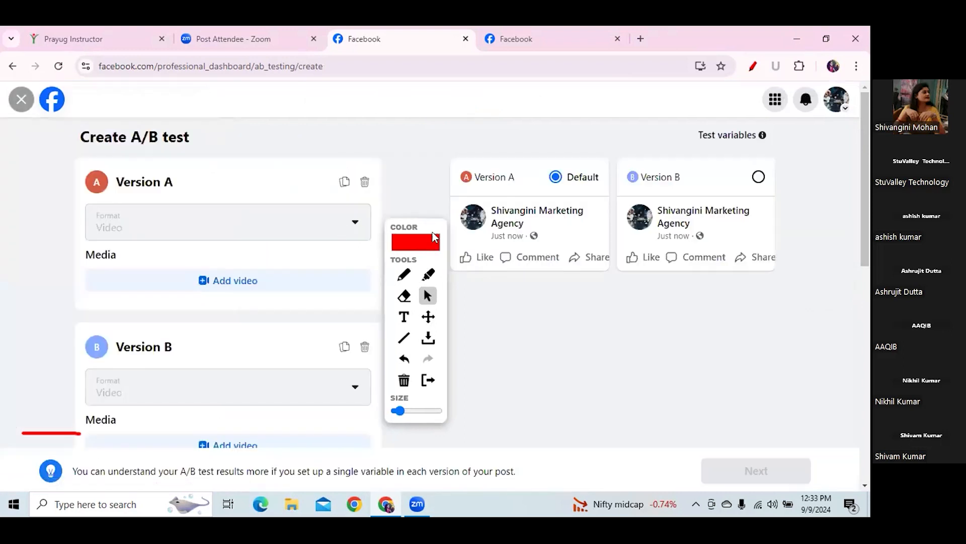
pyautogui.moveTo(605, 230)
pyautogui.mouseDown()
pyautogui.moveTo(790, 167)
pyautogui.moveTo(757, 156)
pyautogui.mouseUp()
pyautogui.click(20, 98)
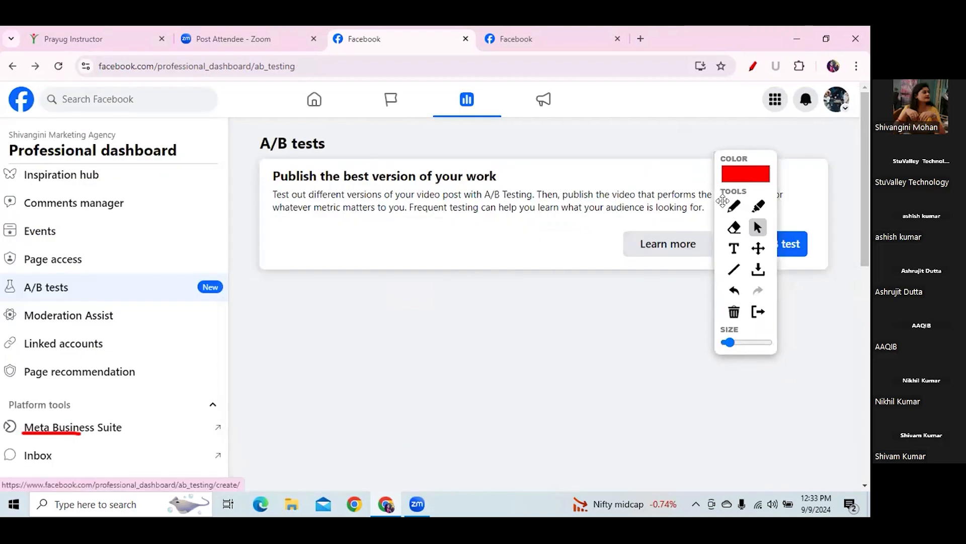
# - Underline the A/B tests sidebar entry, the A/B tests page heading and the Create A/B test option in red
pyautogui.moveTo(764, 158)
pyautogui.mouseDown()
pyautogui.moveTo(659, 264)
pyautogui.moveTo(473, 172)
pyautogui.mouseUp()
pyautogui.click(443, 218)
pyautogui.moveTo(24, 297); pyautogui.dragTo(108, 302)
pyautogui.moveTo(270, 151); pyautogui.dragTo(353, 155)
pyautogui.moveTo(725, 260); pyautogui.dragTo(806, 257)
# - Open the Create A/B test form and underline the Version A and Version B preview labels in red
pyautogui.click(467, 238)
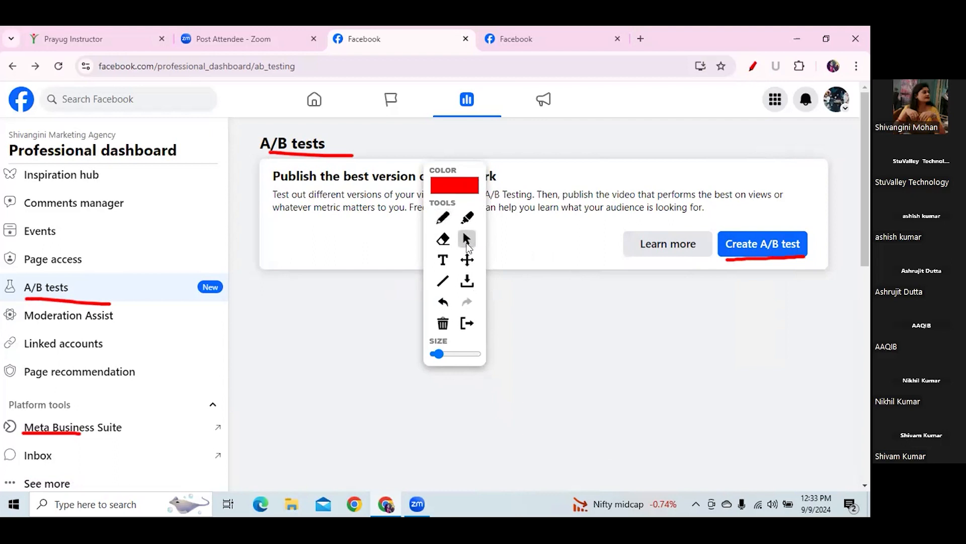
pyautogui.click(748, 247)
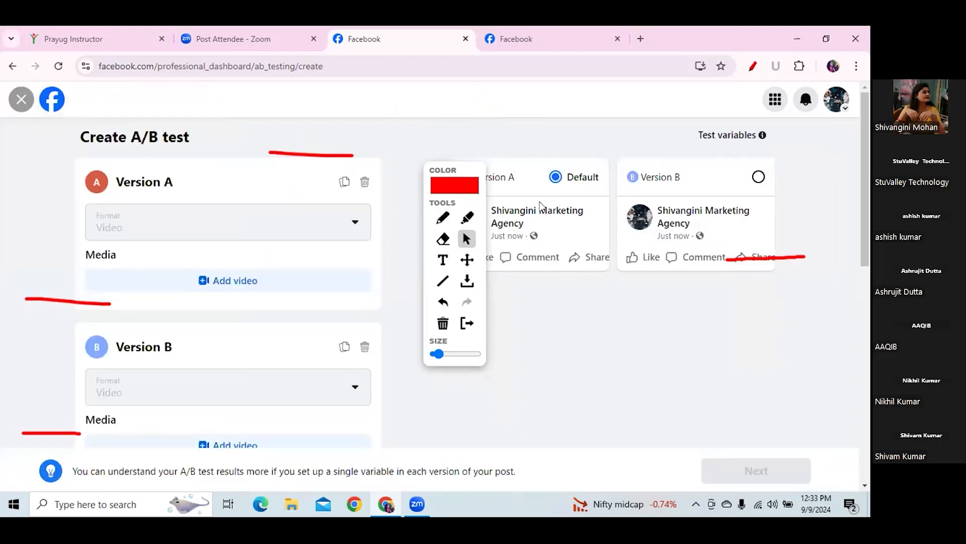
pyautogui.moveTo(468, 160)
pyautogui.mouseDown()
pyautogui.moveTo(715, 192)
pyautogui.moveTo(777, 292)
pyautogui.moveTo(801, 227)
pyautogui.moveTo(841, 215)
pyautogui.mouseUp()
pyautogui.click(810, 276)
pyautogui.moveTo(476, 191); pyautogui.dragTo(503, 191)
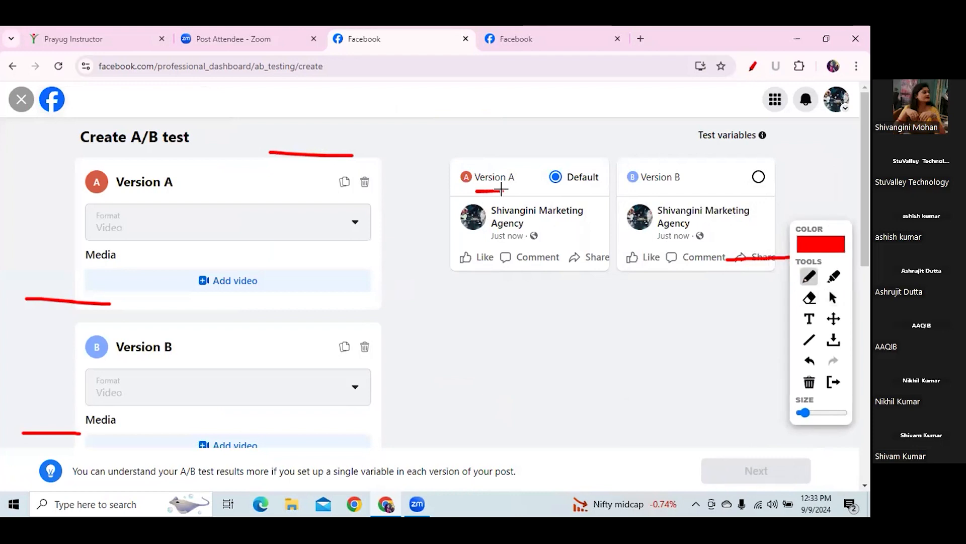
pyautogui.moveTo(644, 189); pyautogui.dragTo(684, 190)
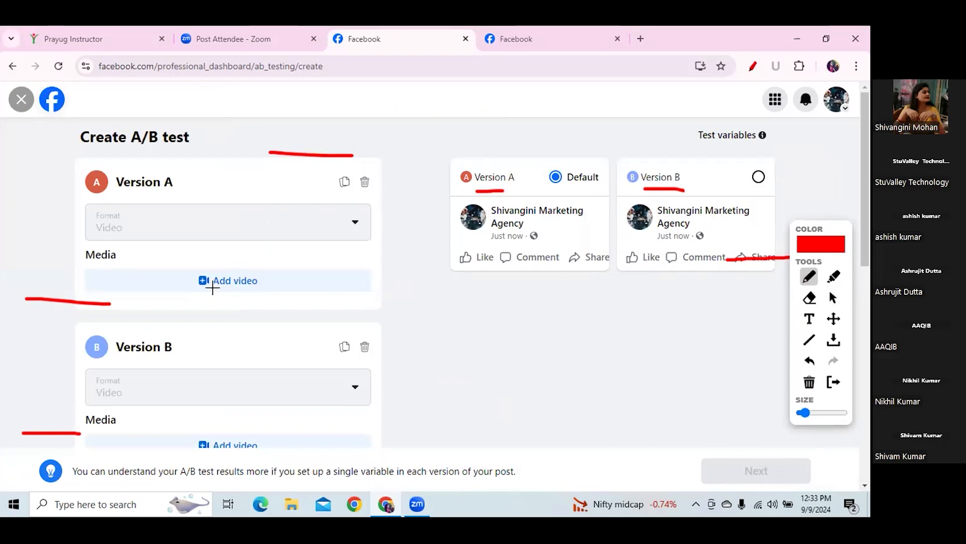
# - Underline the Add video options of both Version A and Version B in red
pyautogui.moveTo(201, 301); pyautogui.dragTo(264, 300)
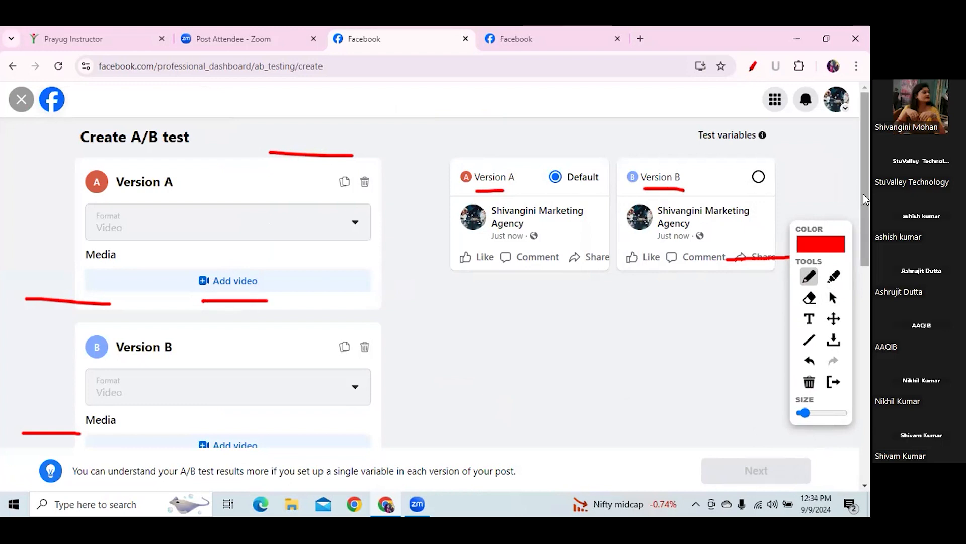
pyautogui.moveTo(863, 197); pyautogui.dragTo(869, 255)
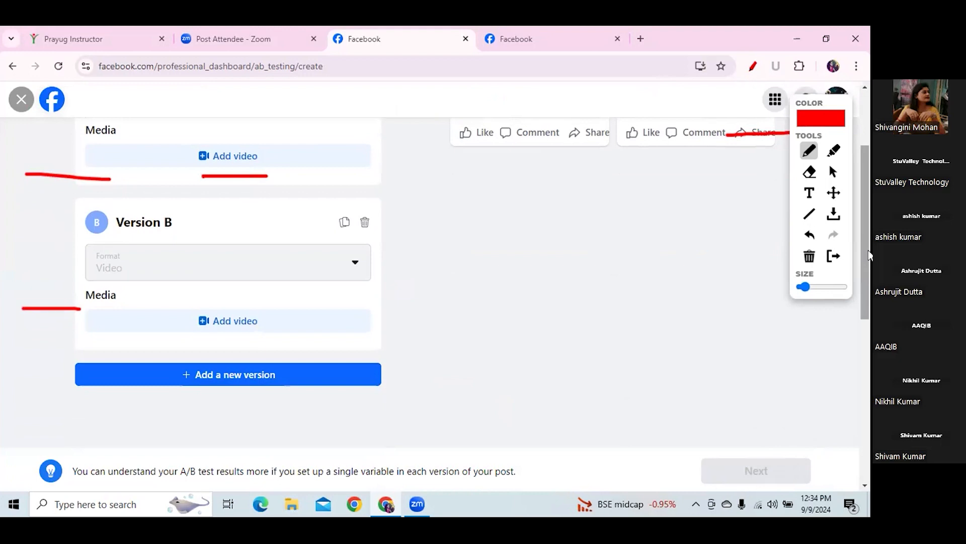
pyautogui.moveTo(199, 336); pyautogui.dragTo(264, 335)
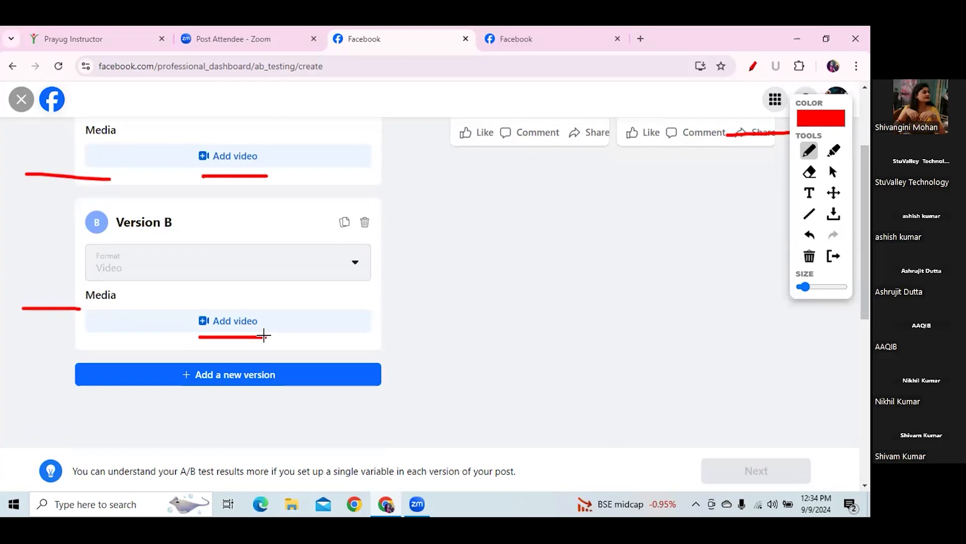
# - Draw red ticks at the Media areas of Version A and Version B and join the two versions with a bracket
pyautogui.moveTo(865, 300); pyautogui.dragTo(869, 483)
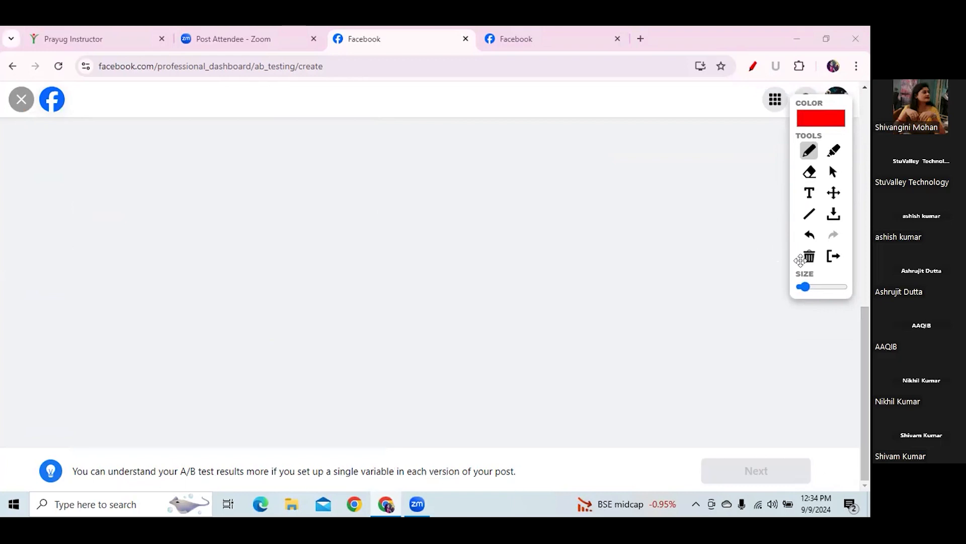
pyautogui.moveTo(869, 403); pyautogui.dragTo(869, 206)
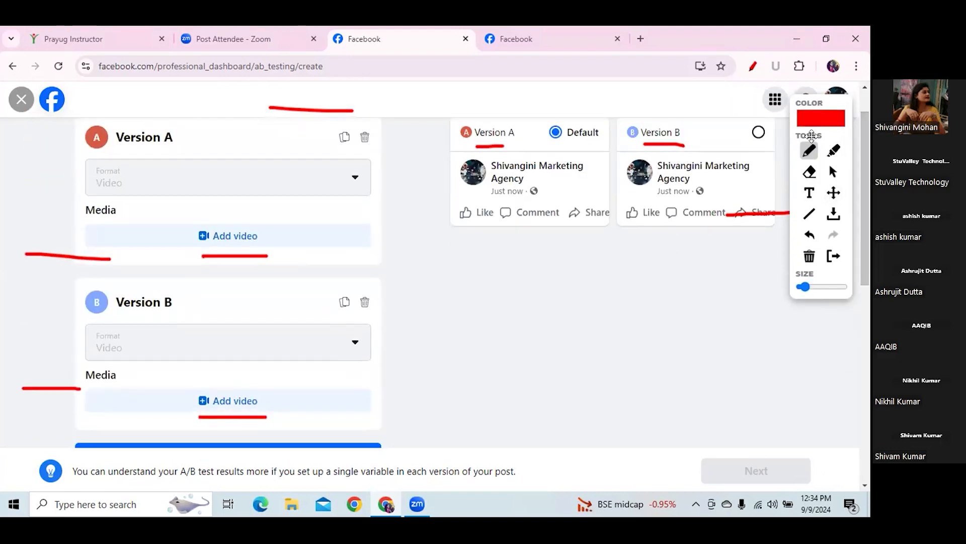
pyautogui.moveTo(66, 240); pyautogui.dragTo(98, 212)
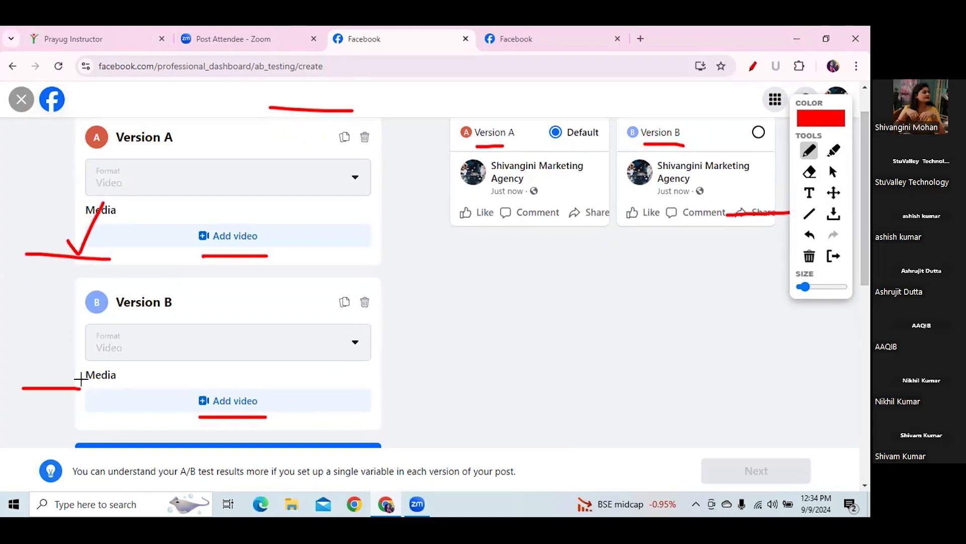
pyautogui.moveTo(67, 392); pyautogui.dragTo(111, 342)
pyautogui.moveTo(385, 179)
pyautogui.mouseDown()
pyautogui.moveTo(422, 177)
pyautogui.moveTo(372, 375)
pyautogui.mouseUp()
pyautogui.moveTo(377, 270); pyautogui.dragTo(455, 268)
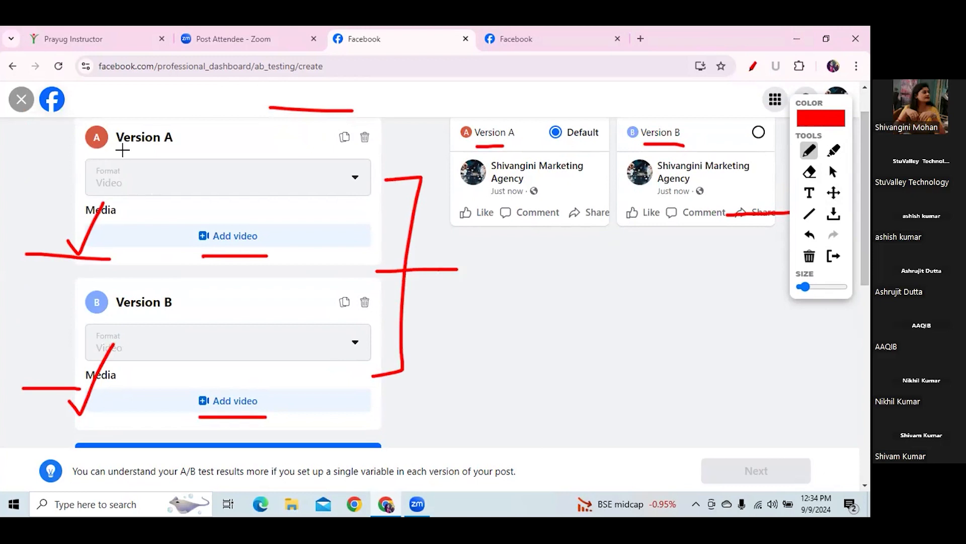
# - Underline the Version A and Version B headings in red, and write a P beside the bracket and an X between the versions
pyautogui.moveTo(113, 148); pyautogui.dragTo(188, 141)
pyautogui.moveTo(138, 318); pyautogui.dragTo(222, 316)
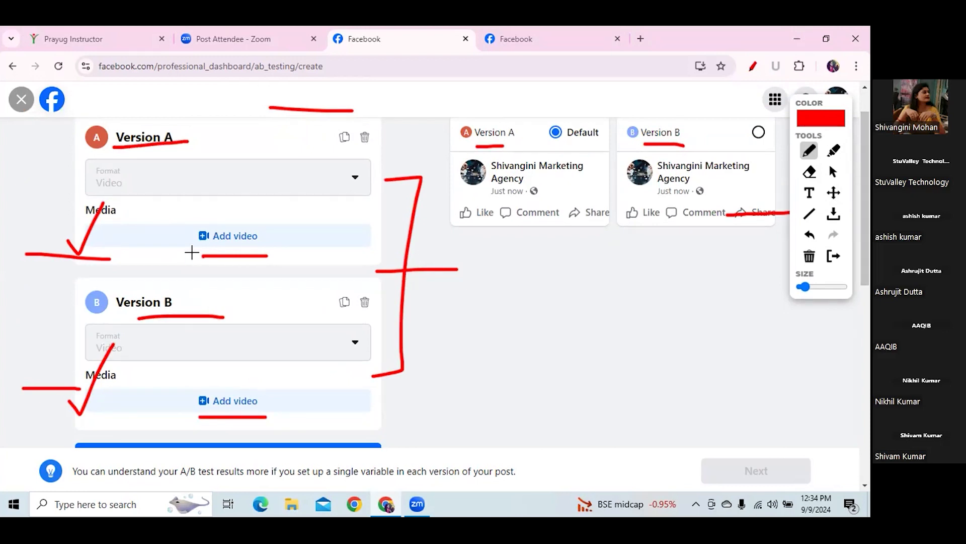
pyautogui.moveTo(489, 266)
pyautogui.mouseDown()
pyautogui.moveTo(494, 323)
pyautogui.moveTo(511, 252)
pyautogui.moveTo(491, 280)
pyautogui.moveTo(540, 285)
pyautogui.mouseUp()
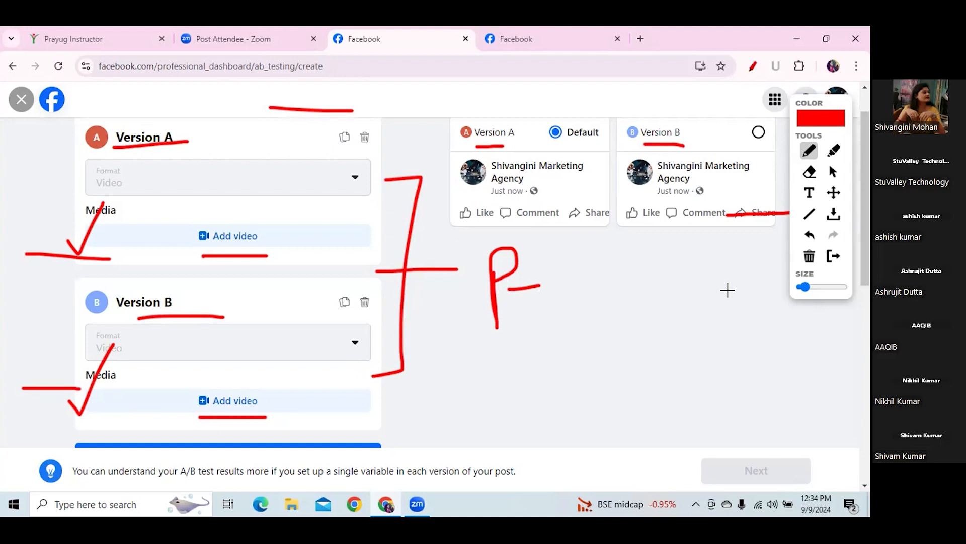
pyautogui.moveTo(297, 260)
pyautogui.mouseDown()
pyautogui.moveTo(325, 285)
pyautogui.moveTo(304, 286)
pyautogui.mouseUp()
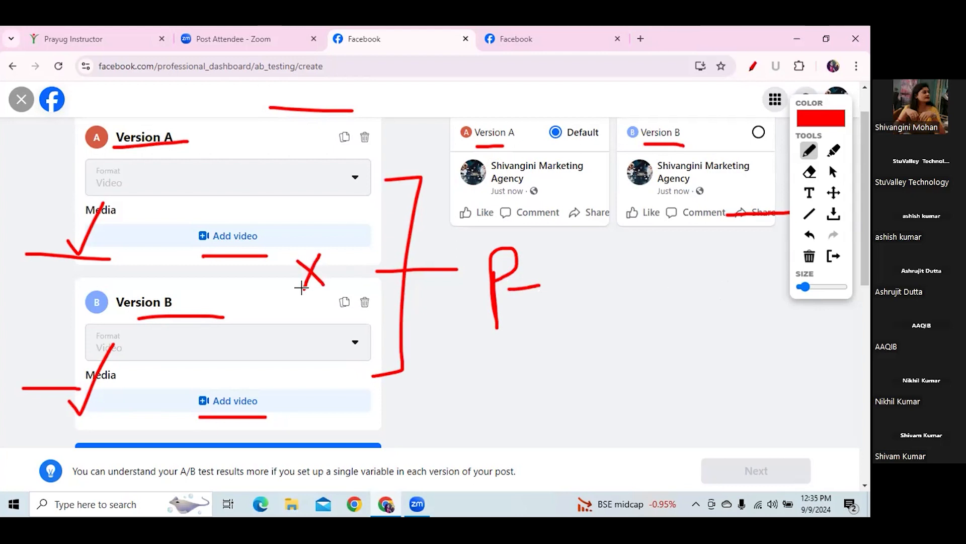
# - Clear all red annotations and draw fresh ticks at the Version A and Version B headings
pyautogui.click(808, 255)
pyautogui.moveTo(54, 148)
pyautogui.mouseDown()
pyautogui.moveTo(66, 168)
pyautogui.moveTo(100, 126)
pyautogui.mouseUp()
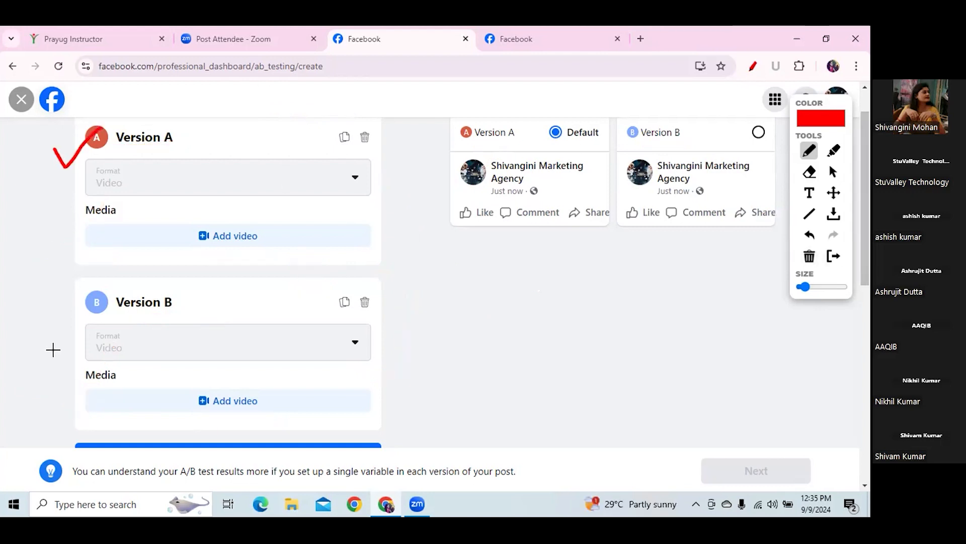
pyautogui.moveTo(52, 348); pyautogui.dragTo(90, 296)
# - Underline both Add video options in red and bracket the two versions together with a P beside them
pyautogui.moveTo(214, 413); pyautogui.dragTo(268, 413)
pyautogui.moveTo(240, 245); pyautogui.dragTo(253, 246)
pyautogui.moveTo(380, 205)
pyautogui.mouseDown()
pyautogui.moveTo(401, 204)
pyautogui.moveTo(401, 326)
pyautogui.moveTo(367, 339)
pyautogui.mouseUp()
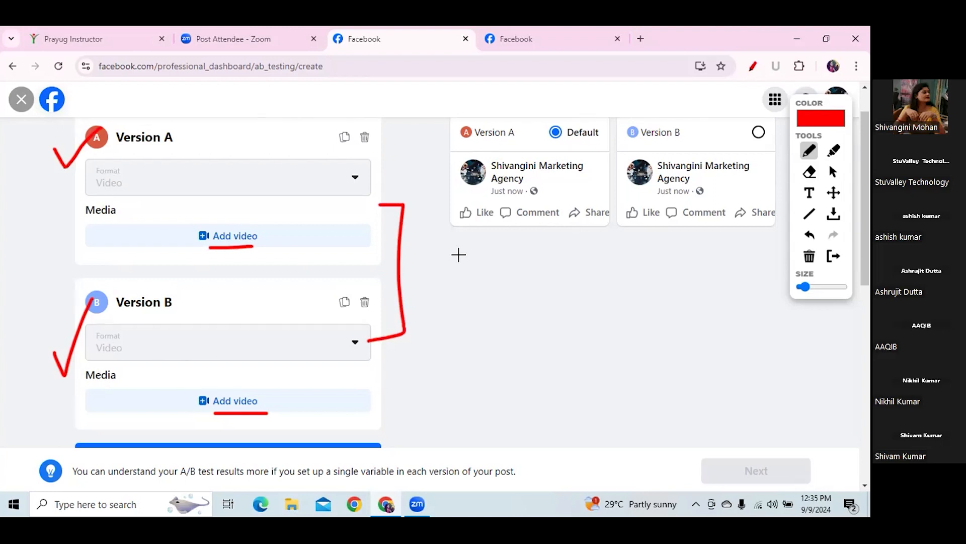
pyautogui.moveTo(458, 254)
pyautogui.mouseDown()
pyautogui.moveTo(465, 284)
pyautogui.moveTo(459, 240)
pyautogui.moveTo(463, 270)
pyautogui.mouseUp()
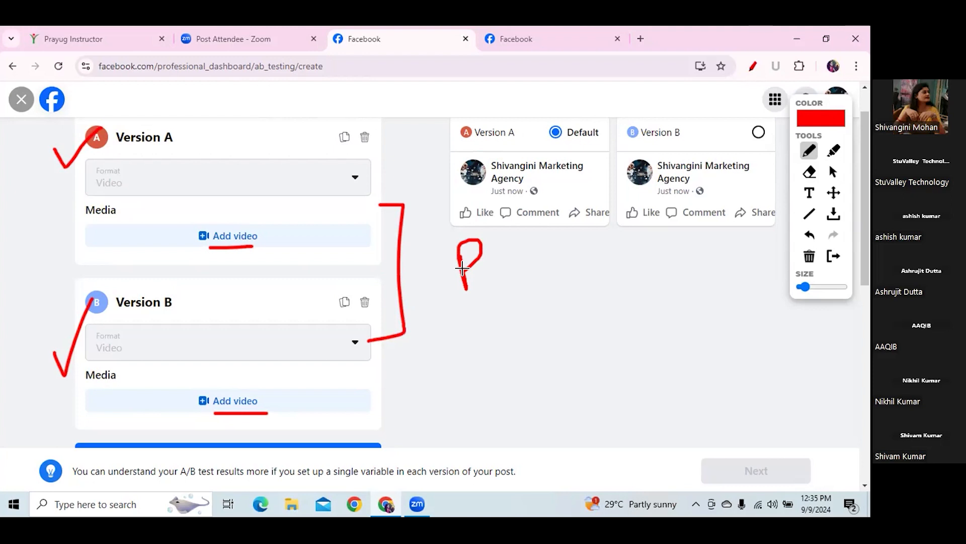
# - In the other Facebook tab, open the marketing agency's Page and start a new post
pyautogui.click(834, 171)
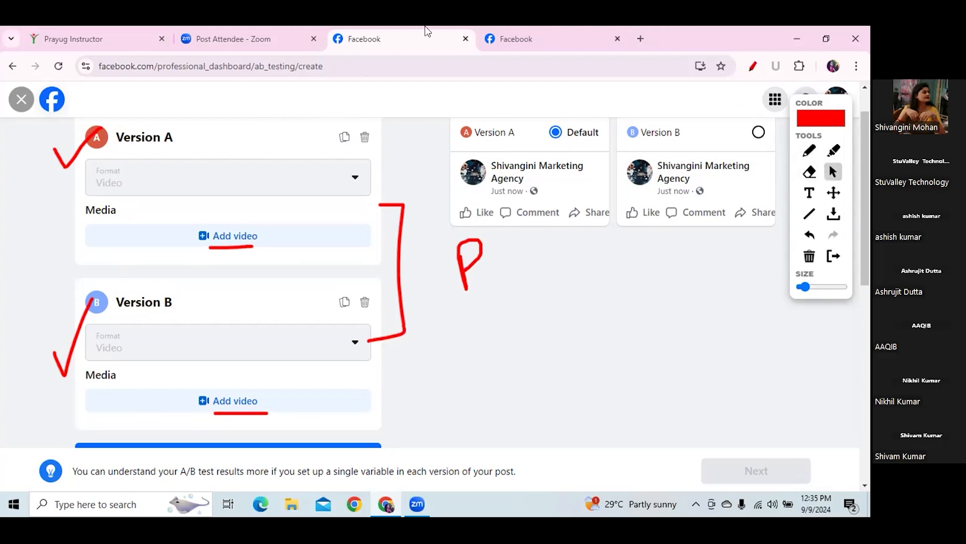
pyautogui.click(534, 39)
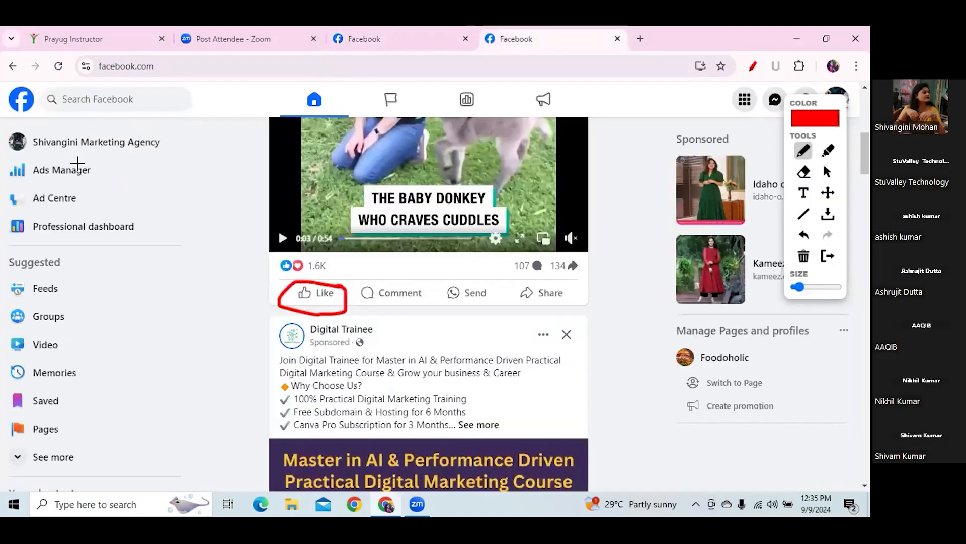
pyautogui.click(828, 171)
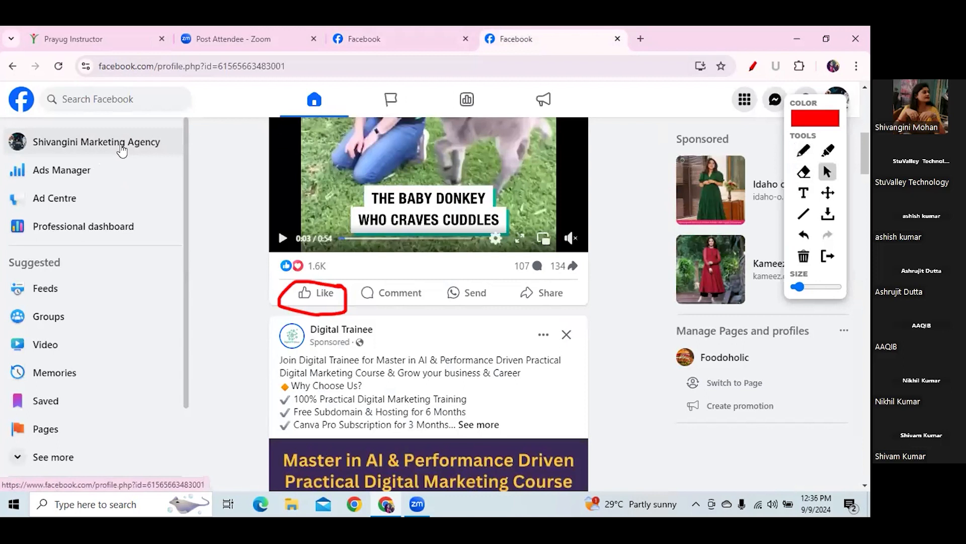
pyautogui.click(120, 144)
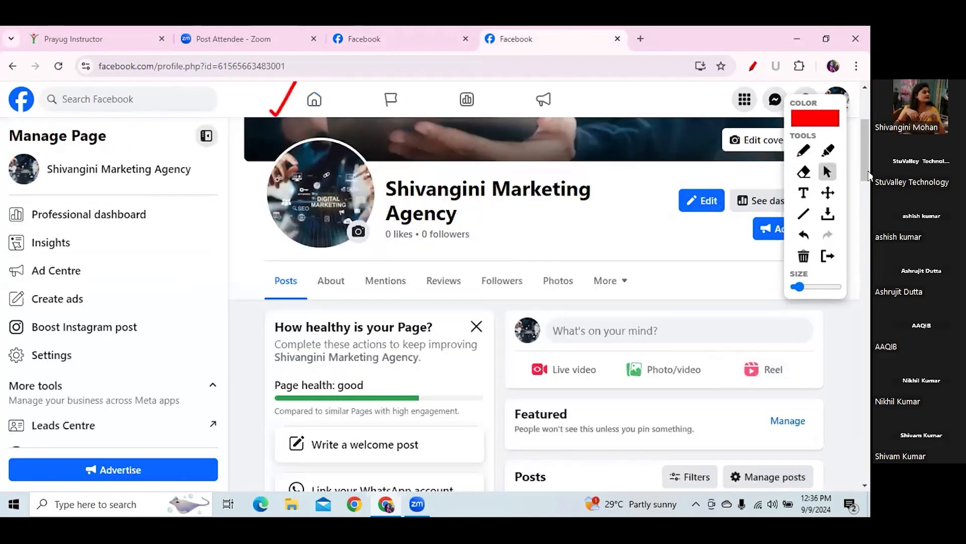
pyautogui.moveTo(868, 172)
pyautogui.mouseDown()
pyautogui.moveTo(868, 244)
pyautogui.moveTo(866, 161)
pyautogui.moveTo(866, 176)
pyautogui.mouseUp()
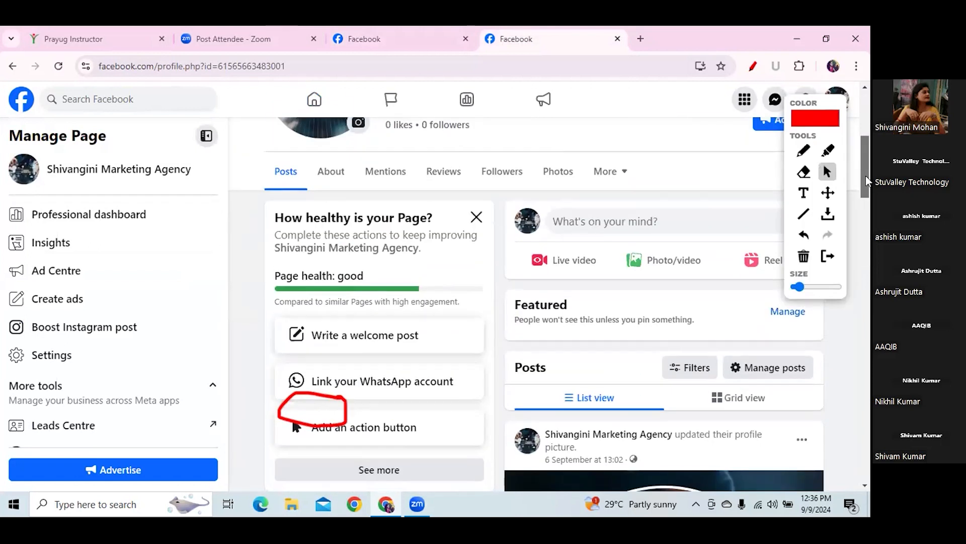
pyautogui.click(656, 227)
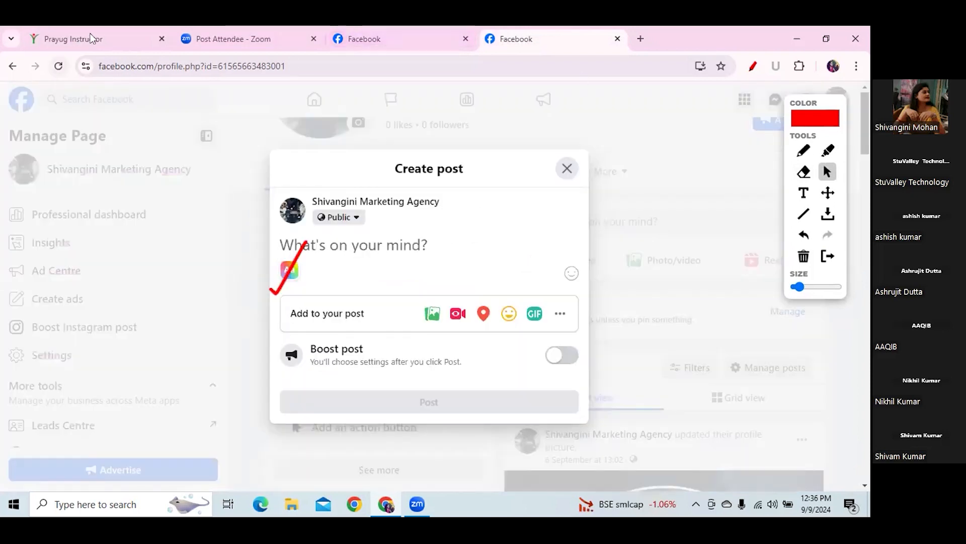
# - Try to load stintern.com in a new browser tab
pyautogui.hotkey('ctrl', 't')
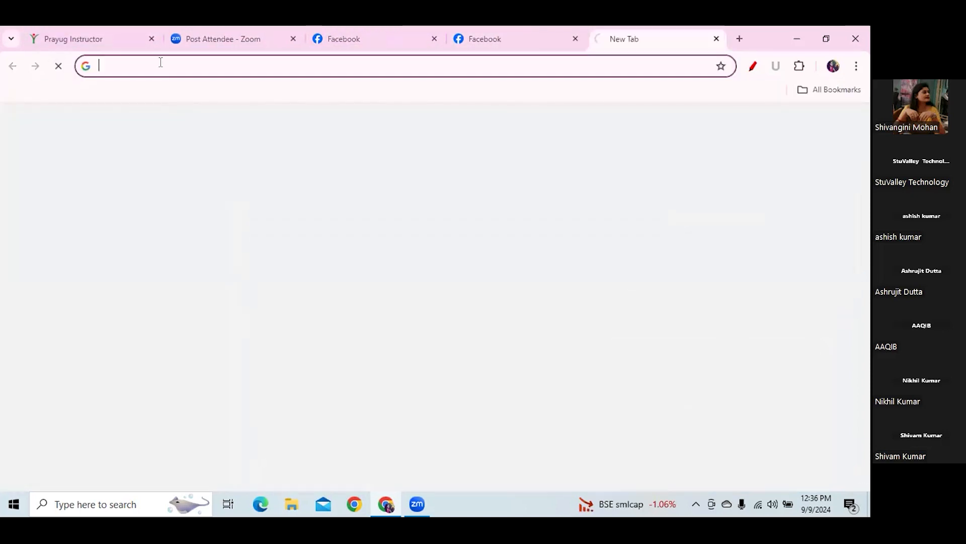
pyautogui.write('stva')
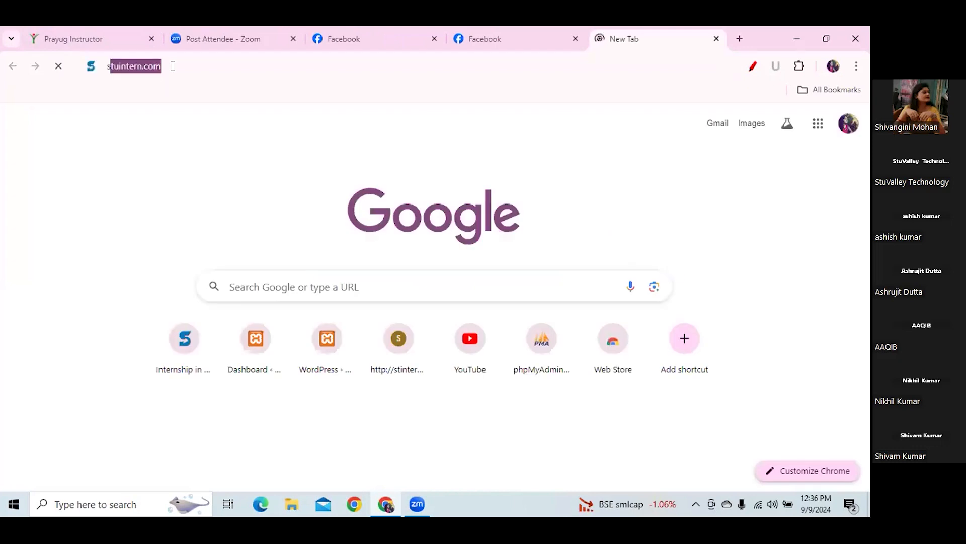
pyautogui.press('BackSpace')
pyautogui.press('BackSpace')
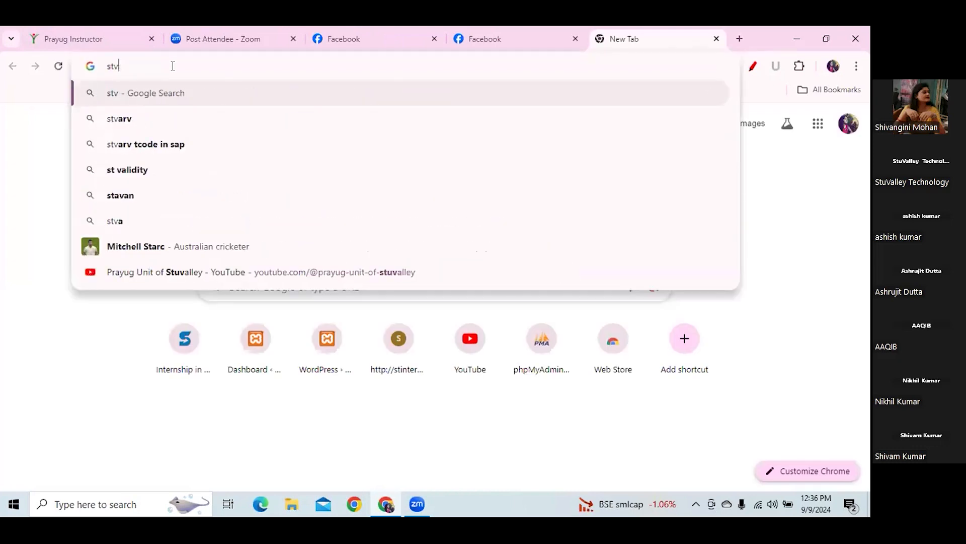
pyautogui.write('intern.com')
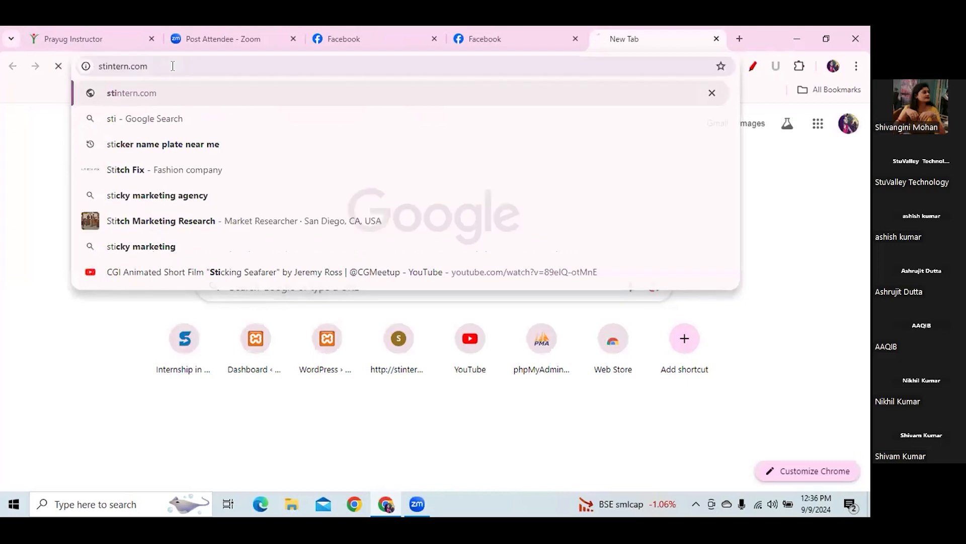
pyautogui.press('Return')
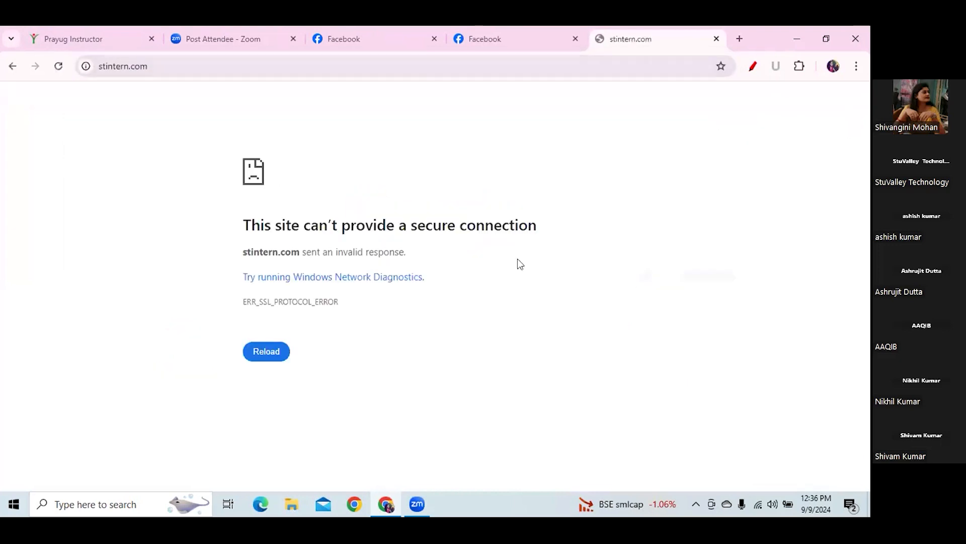
pyautogui.click(271, 353)
# - Open the stuintern.com website and dismiss its Apply Now form for training and internship
pyautogui.click(148, 64)
pyautogui.doubleClick(146, 65)
pyautogui.write('st')
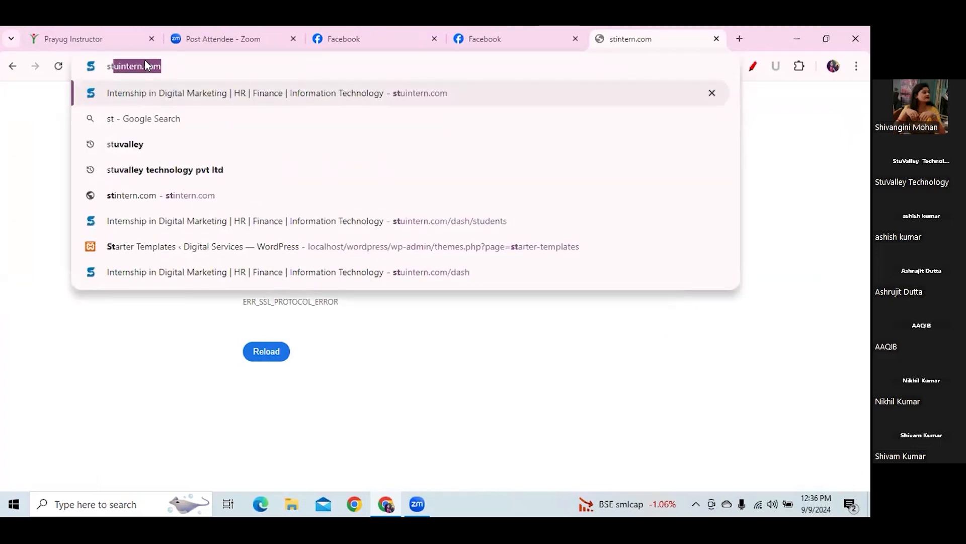
pyautogui.press('Return')
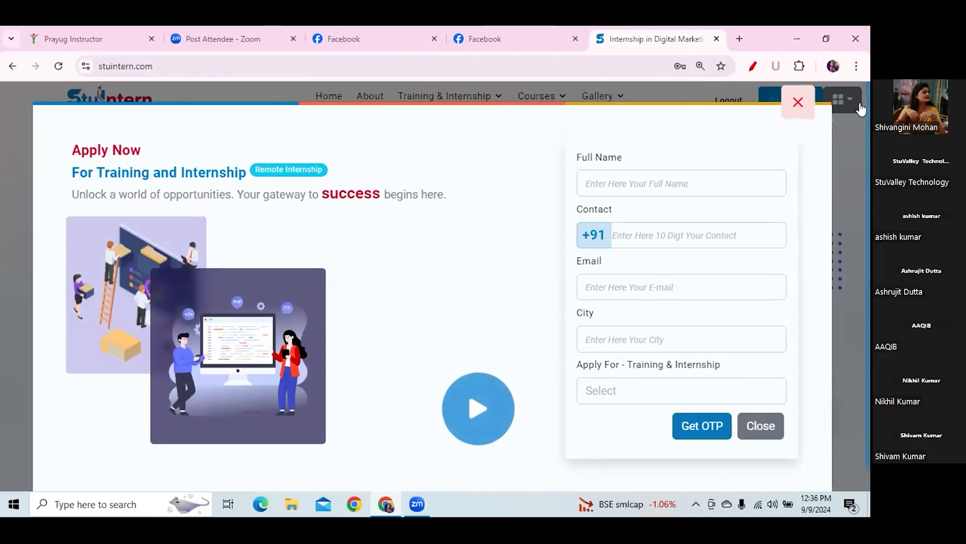
pyautogui.click(856, 101)
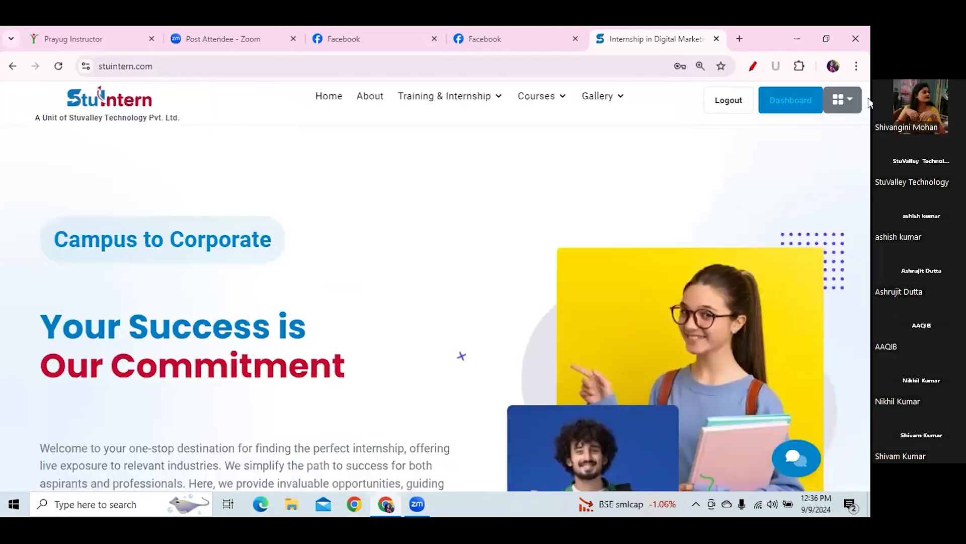
pyautogui.scroll(-4, 867, 102)
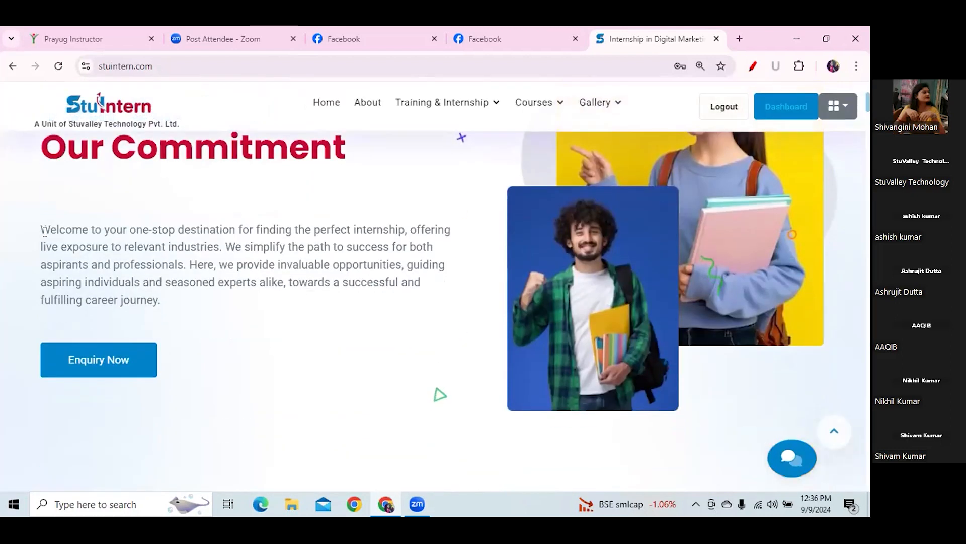
# - Copy the welcome paragraph under Our Commitment on the StuIntern site into the new Facebook Page post
pyautogui.moveTo(41, 228); pyautogui.dragTo(171, 315)
pyautogui.hotkey('ctrl', 'c')
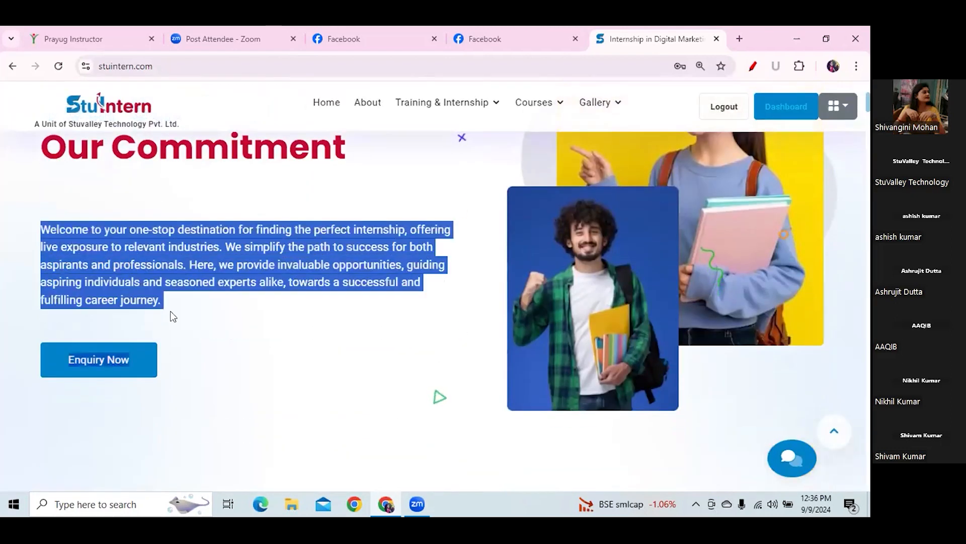
pyautogui.click(539, 32)
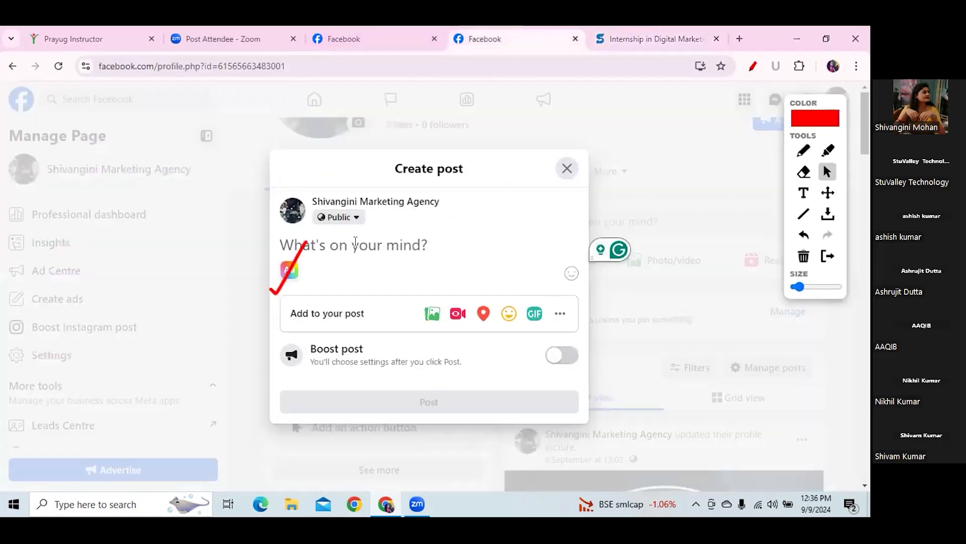
pyautogui.hotkey('ctrl', 'v')
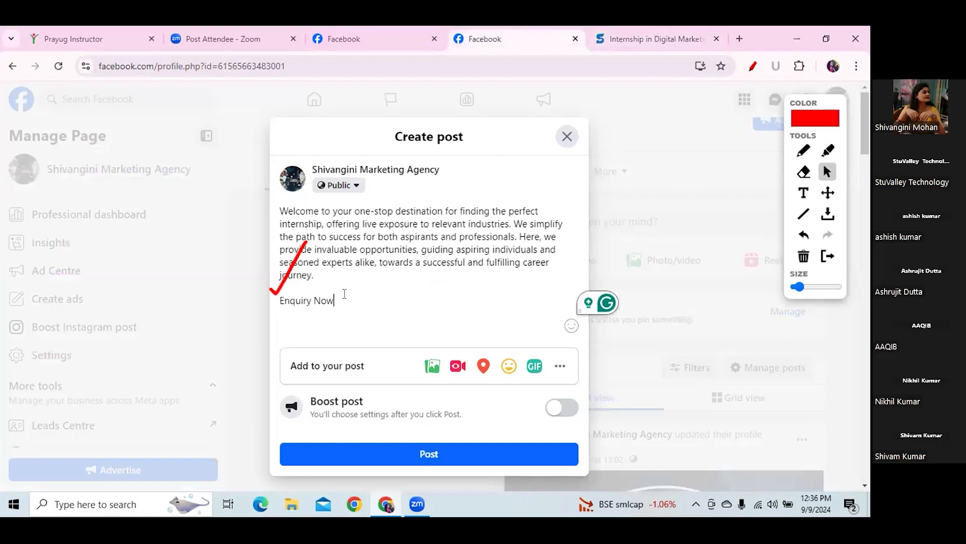
# - Delete the "Enquiry Now" text at the end of the post
pyautogui.press('BackSpace')
pyautogui.press('BackSpace')
pyautogui.press('BackSpace')
pyautogui.press('BackSpace')
pyautogui.press('BackSpace')
pyautogui.press('BackSpace')
pyautogui.press('BackSpace')
pyautogui.press('BackSpace')
pyautogui.press('BackSpace')
pyautogui.press('BackSpace')
pyautogui.press('BackSpace')
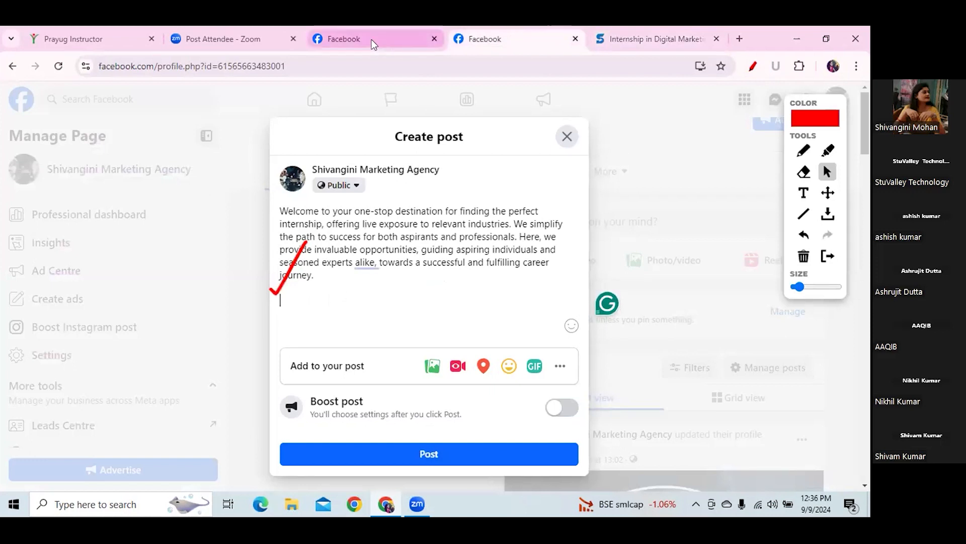
pyautogui.click(656, 39)
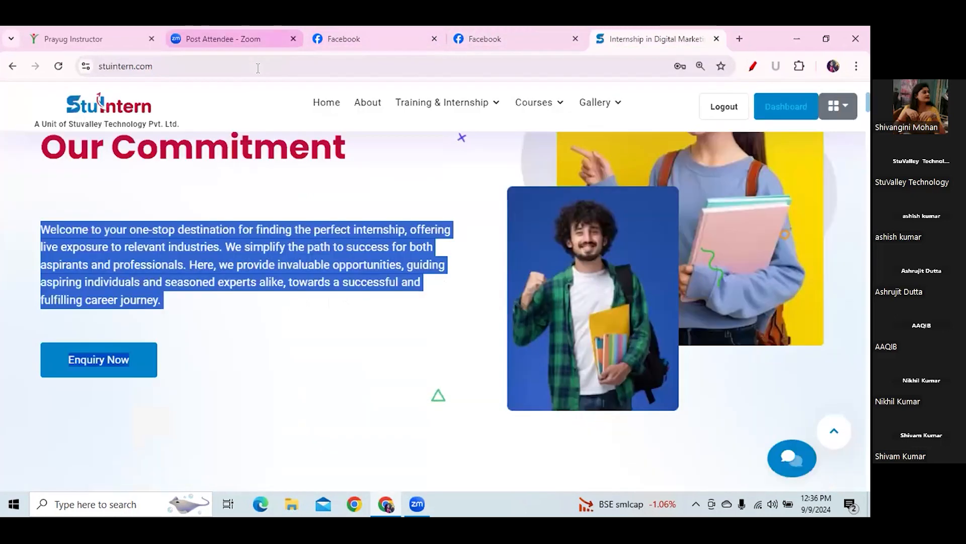
pyautogui.click(258, 67)
pyautogui.hotkey('ctrl', 'c')
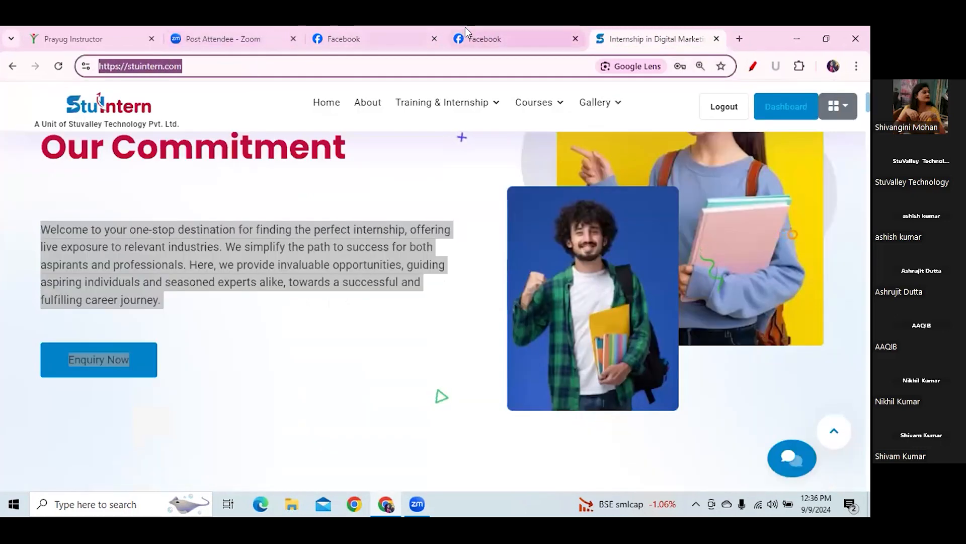
pyautogui.click(526, 33)
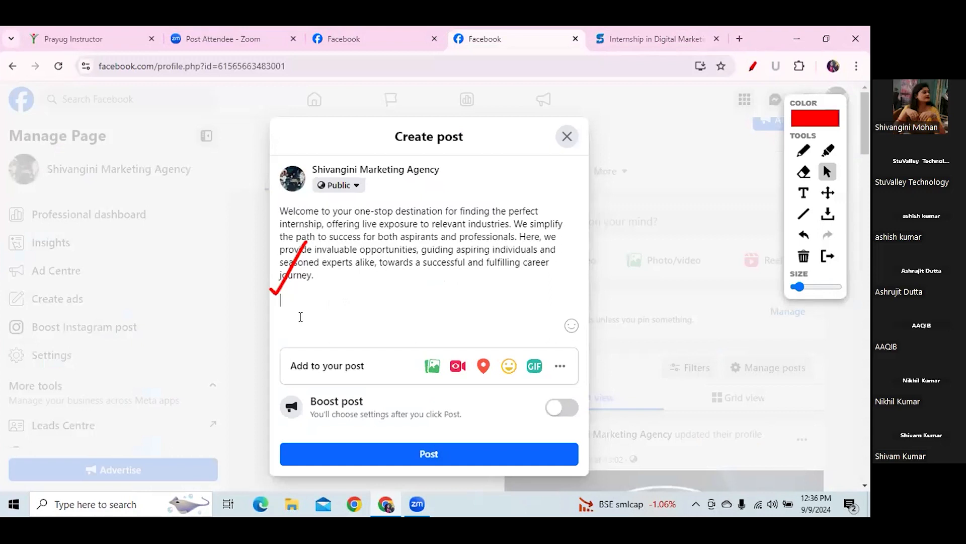
pyautogui.hotkey('ctrl', 'v')
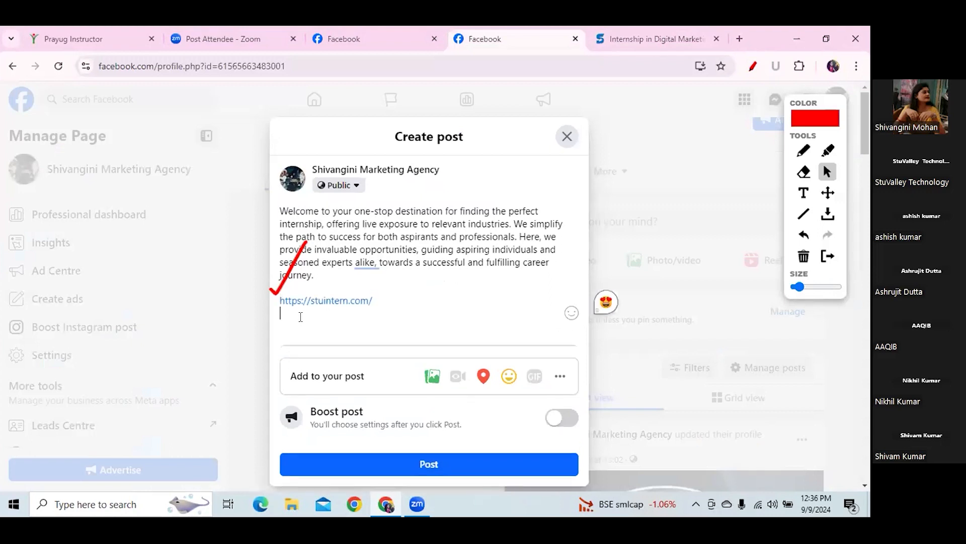
# - Add the suggested hashtags #digitalmarketing, #trainingcourse and #PlacementAssistance on the line below the website link
pyautogui.write('#')
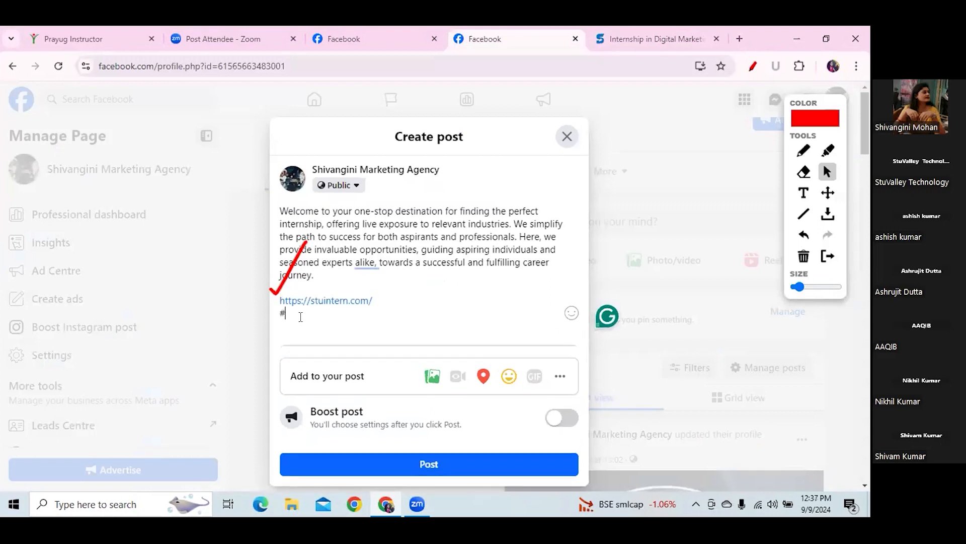
pyautogui.write('digi')
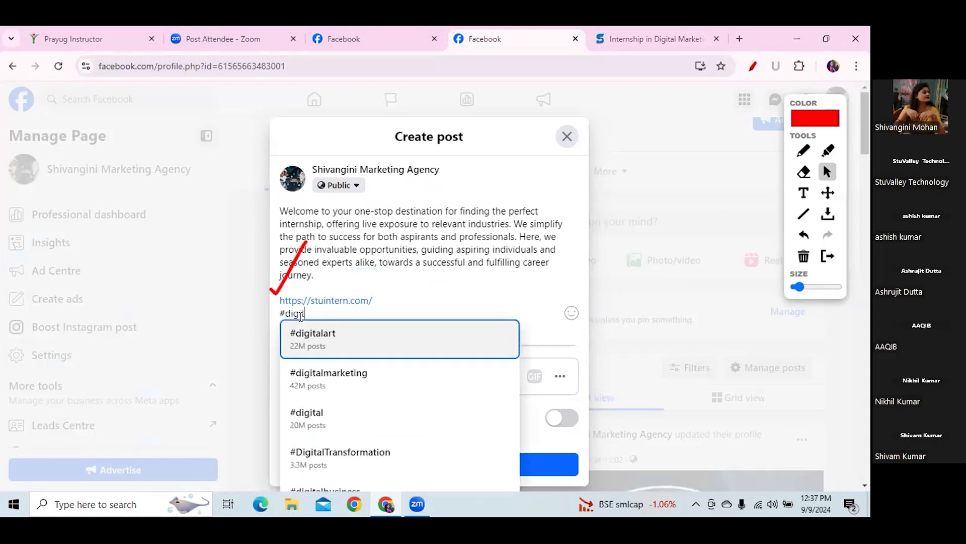
pyautogui.write('talmarketing')
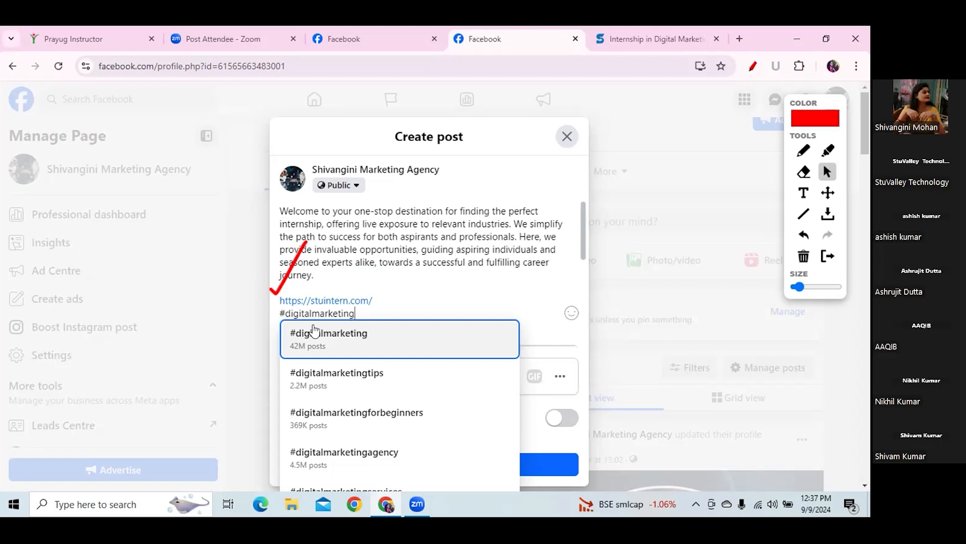
pyautogui.click(328, 345)
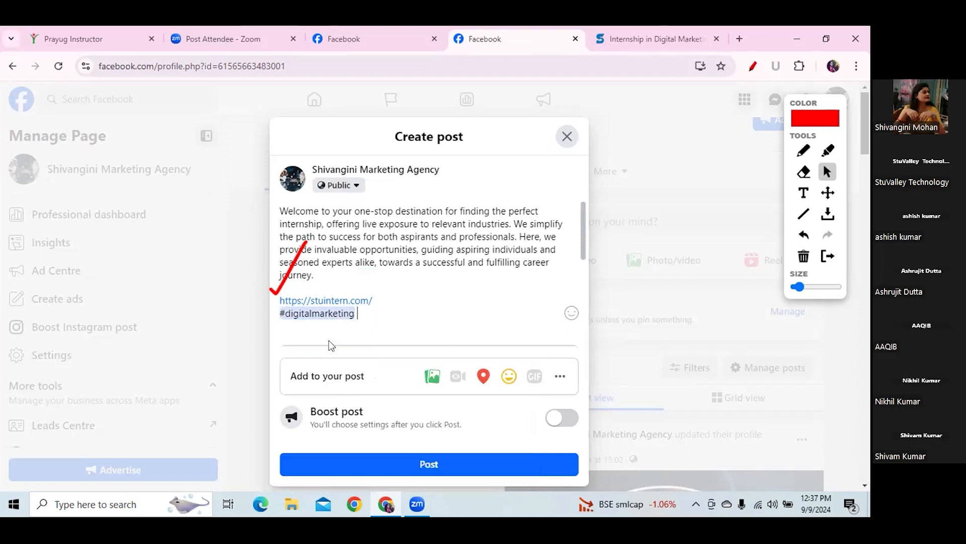
pyautogui.write('#')
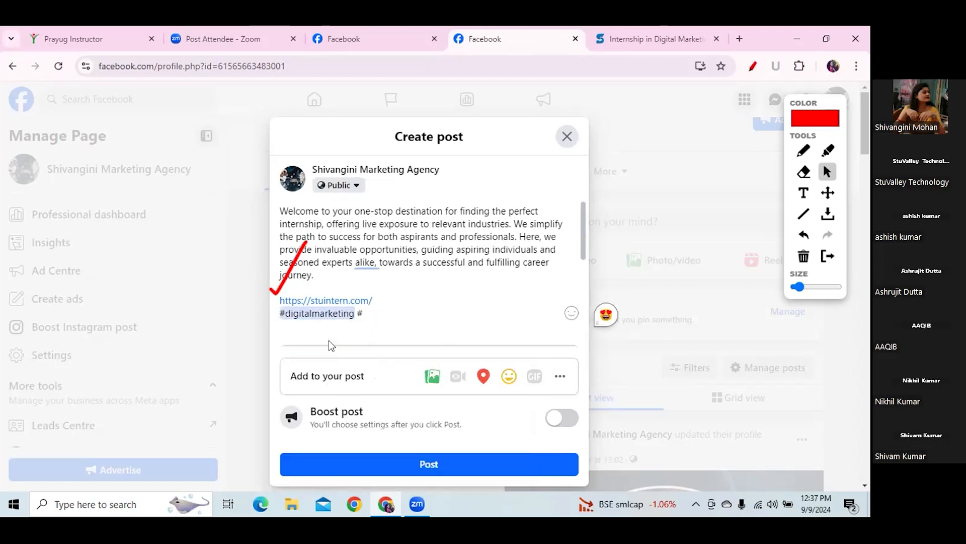
pyautogui.write('traini')
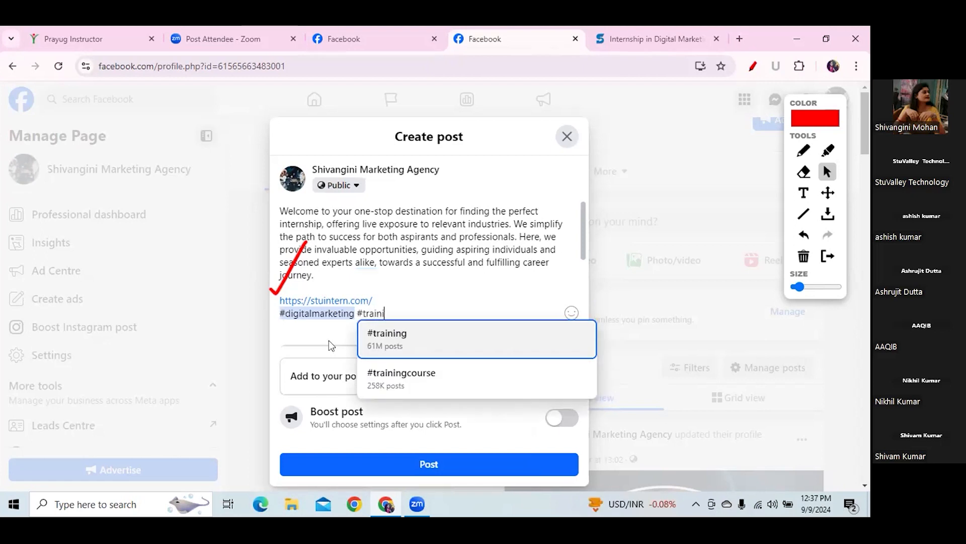
pyautogui.write('ng')
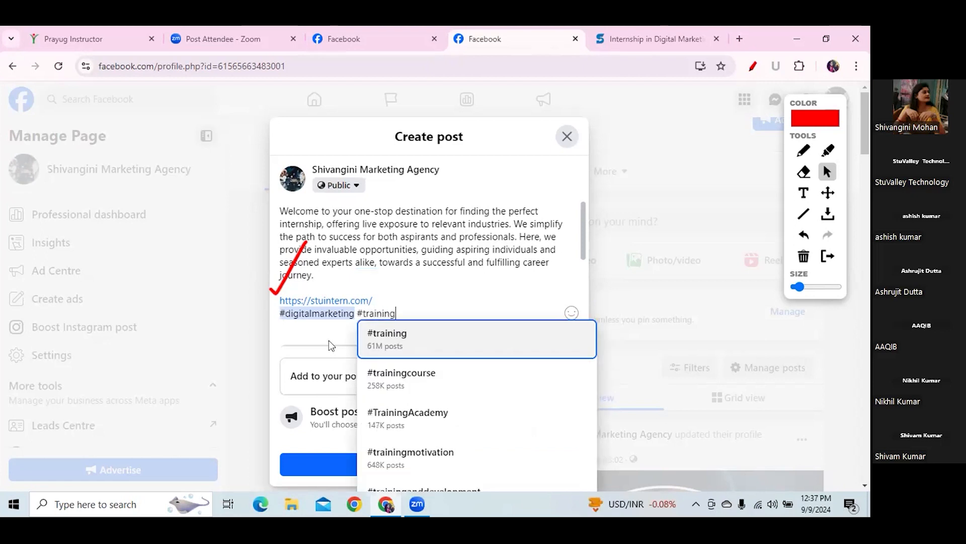
pyautogui.click(392, 373)
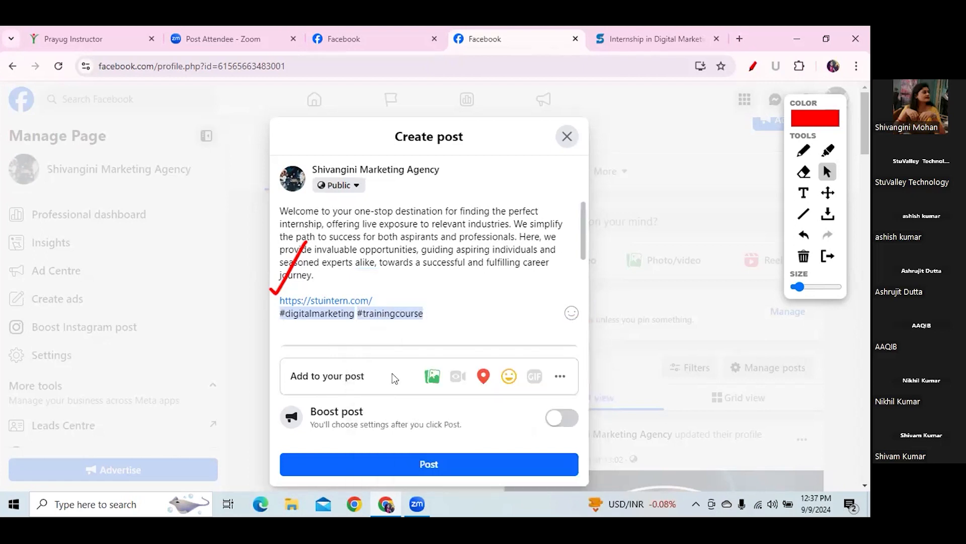
pyautogui.write('#')
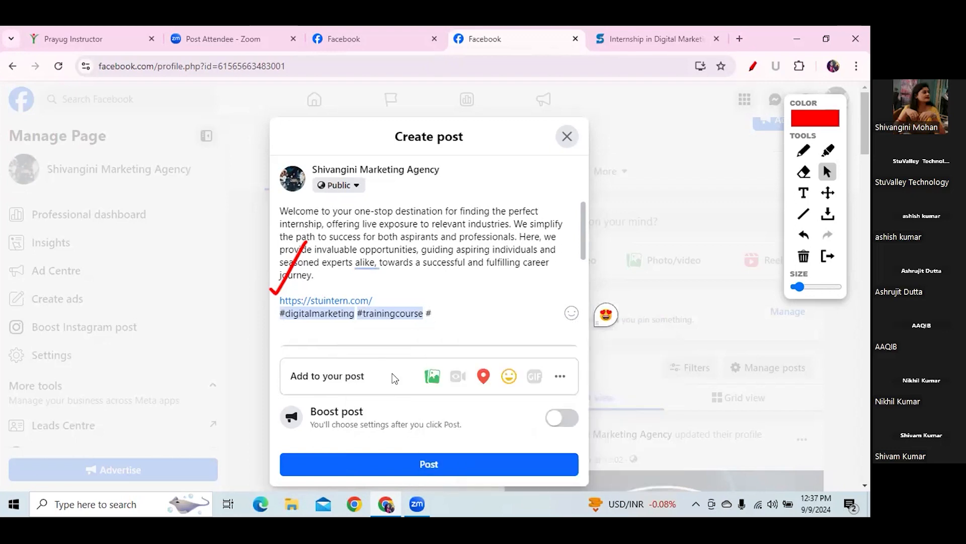
pyautogui.write('placement')
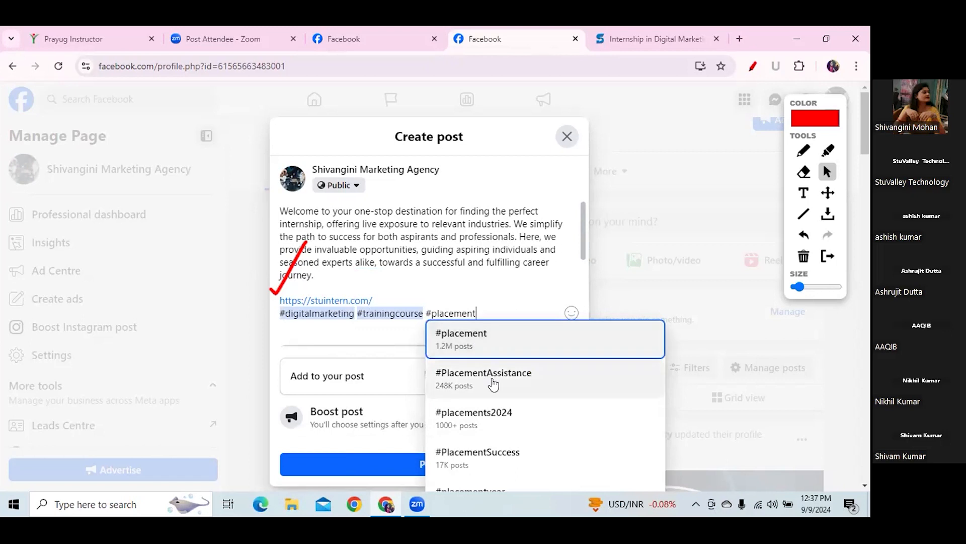
pyautogui.click(492, 380)
# - Check the post's link preview and publish the post on the Page without boosting it
pyautogui.moveTo(581, 241); pyautogui.dragTo(587, 305)
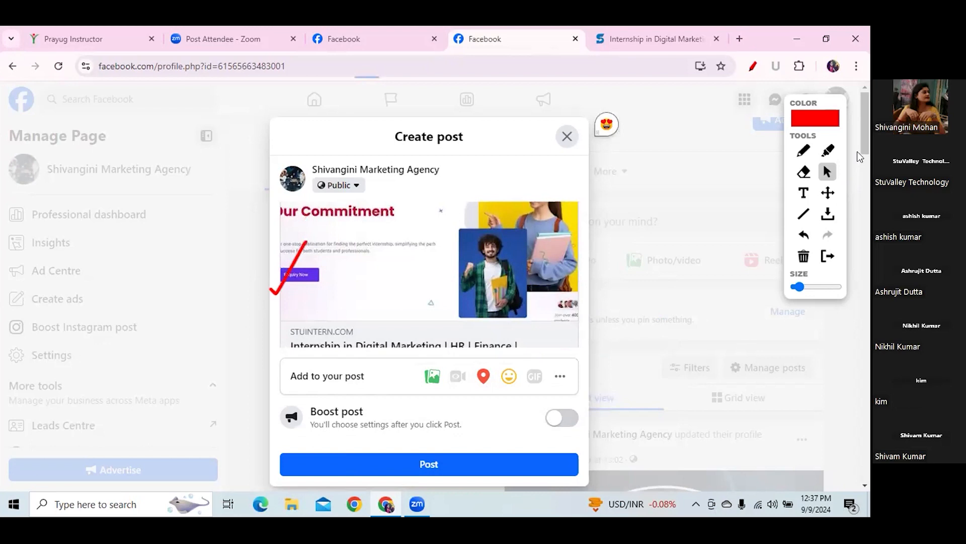
pyautogui.scroll(-5, 499, 235)
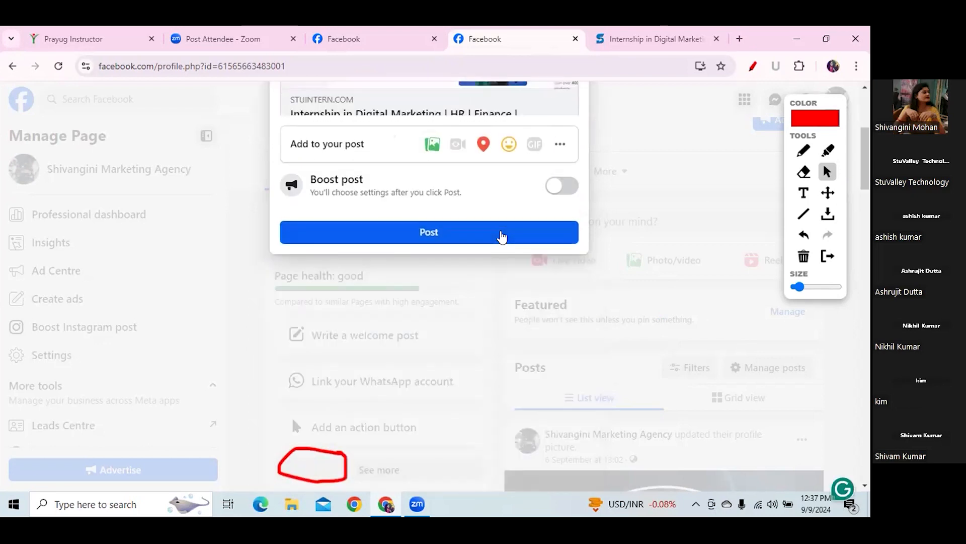
pyautogui.click(500, 232)
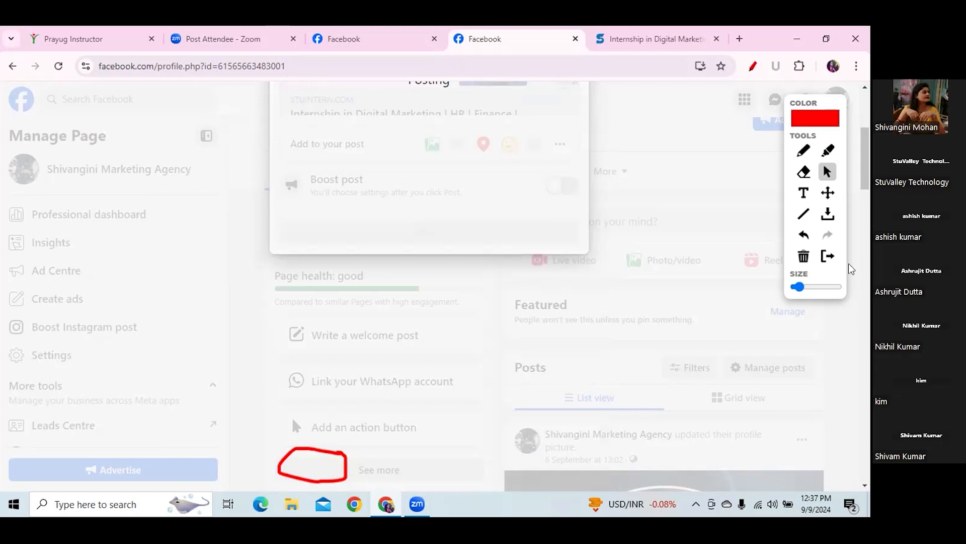
pyautogui.moveTo(865, 166); pyautogui.dragTo(864, 272)
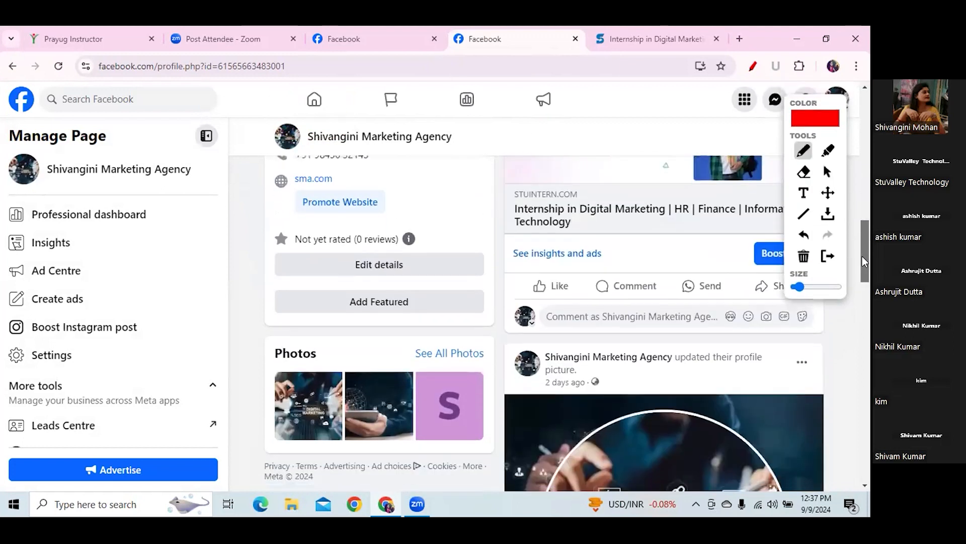
# - In the A/B test tab, clear the old drawings and underline both Add video options in red
pyautogui.click(378, 35)
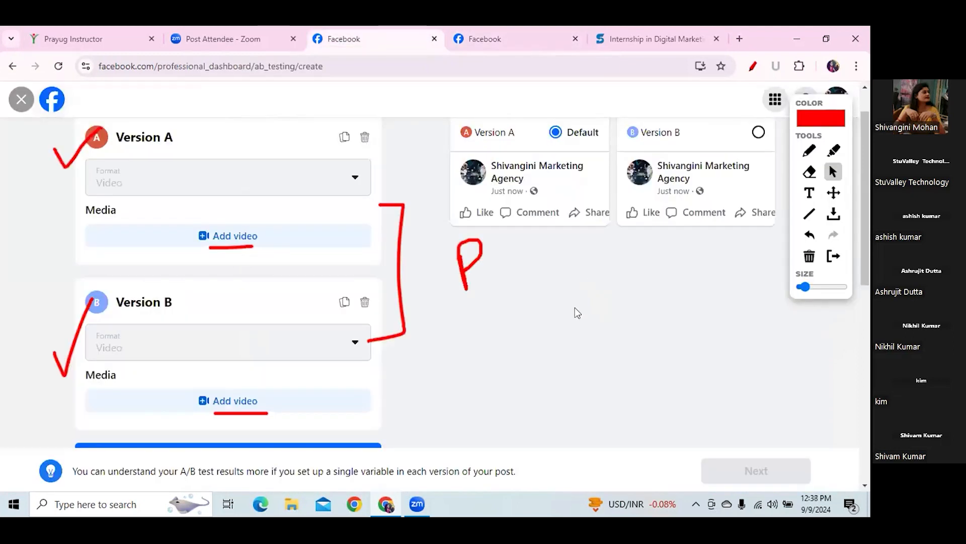
pyautogui.click(808, 255)
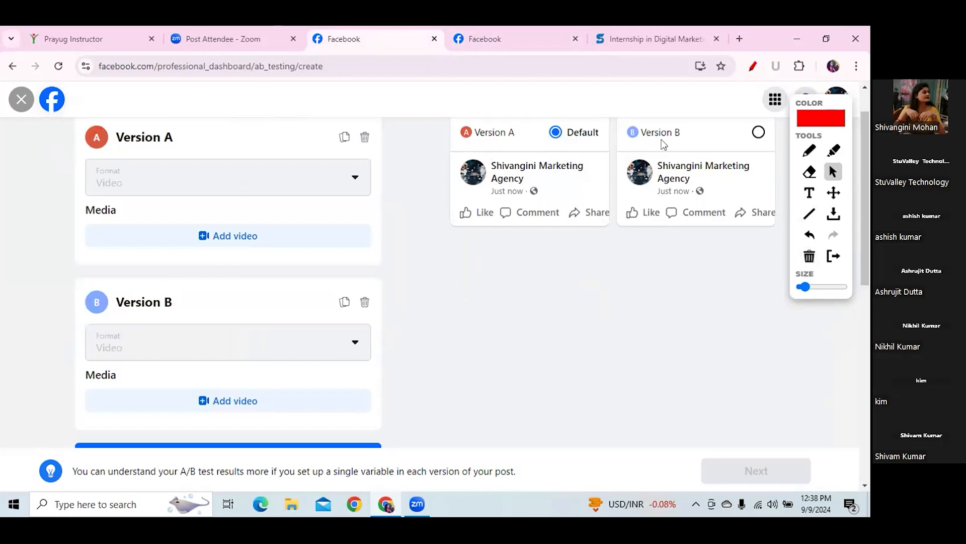
pyautogui.click(809, 150)
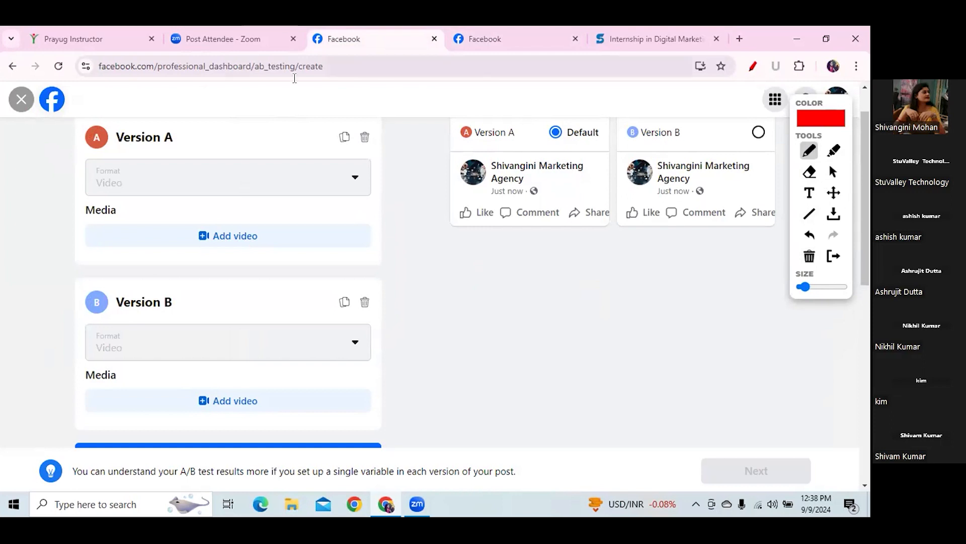
pyautogui.moveTo(208, 252); pyautogui.dragTo(276, 248)
pyautogui.moveTo(206, 417); pyautogui.dragTo(260, 418)
# - Bracket Version A and Version B together with a red tick and write "FP" with a cross beside them
pyautogui.moveTo(374, 208)
pyautogui.mouseDown()
pyautogui.moveTo(400, 202)
pyautogui.moveTo(395, 338)
pyautogui.moveTo(358, 346)
pyautogui.mouseUp()
pyautogui.moveTo(386, 277); pyautogui.dragTo(429, 236)
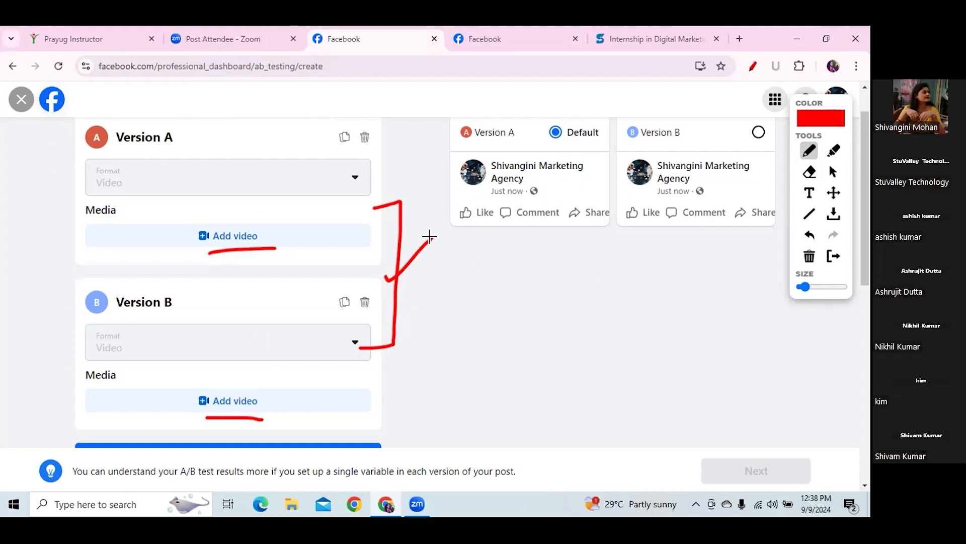
pyautogui.moveTo(492, 281)
pyautogui.mouseDown()
pyautogui.moveTo(501, 323)
pyautogui.moveTo(505, 278)
pyautogui.moveTo(528, 291)
pyautogui.moveTo(522, 276)
pyautogui.moveTo(577, 311)
pyautogui.moveTo(562, 318)
pyautogui.mouseUp()
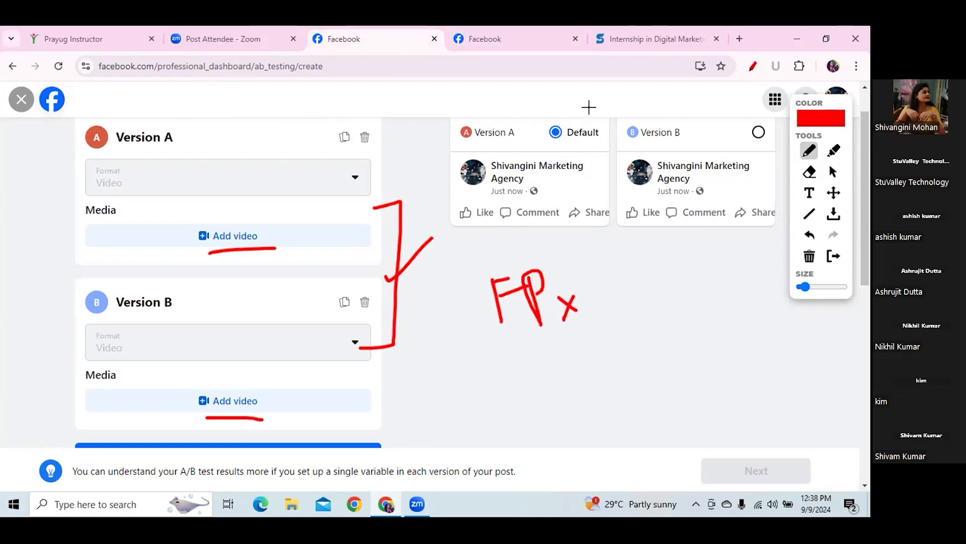
# - On the agency's Page, tick the new post in red and underline its "Just now" time and See insights and ads link
pyautogui.click(515, 35)
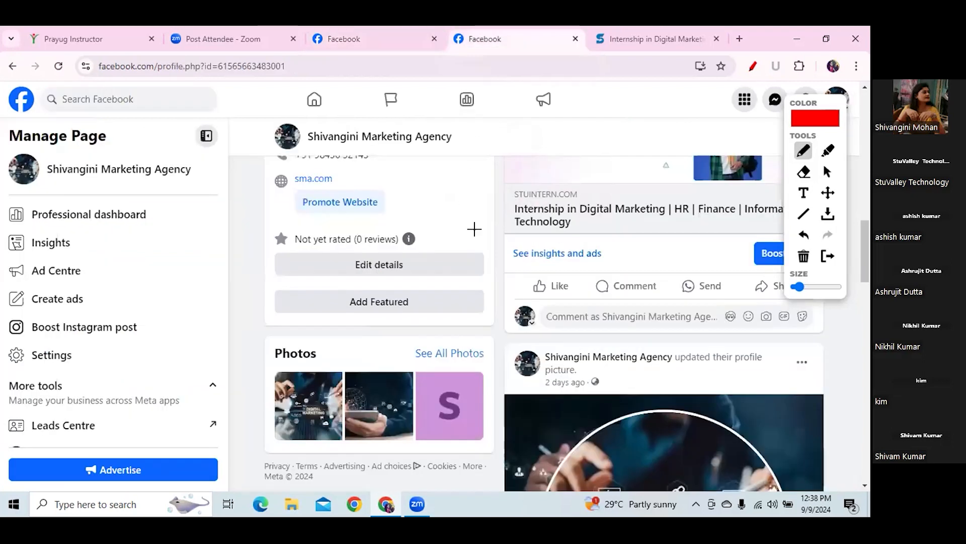
pyautogui.moveTo(869, 267); pyautogui.dragTo(869, 216)
pyautogui.moveTo(345, 187); pyautogui.dragTo(343, 185)
pyautogui.moveTo(506, 228); pyautogui.dragTo(550, 183)
pyautogui.moveTo(502, 260)
pyautogui.mouseDown()
pyautogui.moveTo(513, 270)
pyautogui.moveTo(531, 244)
pyautogui.moveTo(584, 238)
pyautogui.mouseUp()
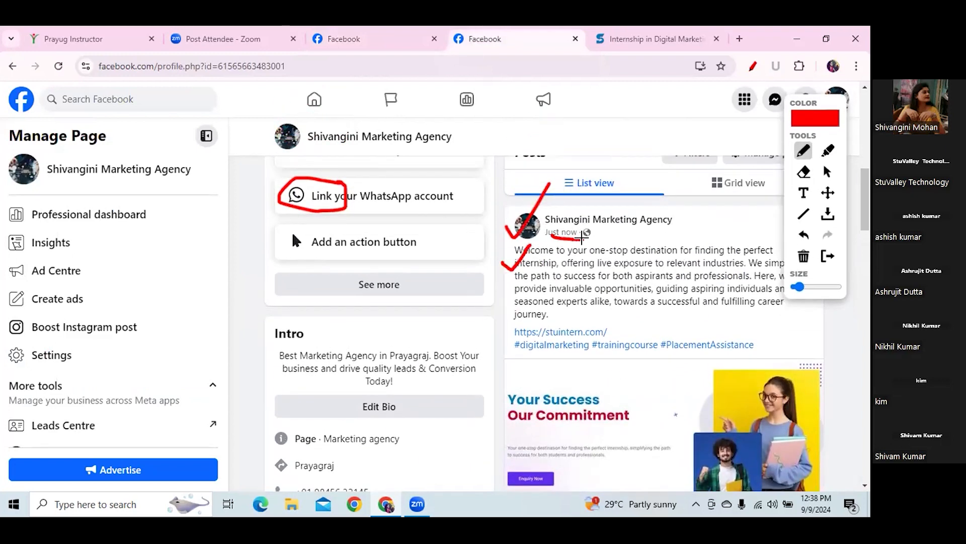
pyautogui.moveTo(866, 193); pyautogui.dragTo(866, 245)
pyautogui.moveTo(512, 261); pyautogui.dragTo(605, 262)
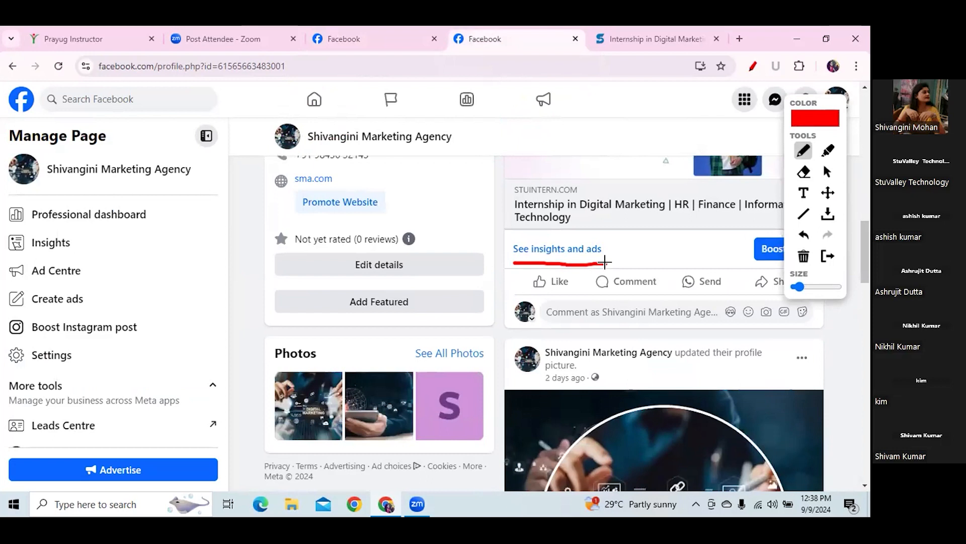
# - View the new post's insights, clear the red drawings covering them, and close the insights
pyautogui.click(829, 175)
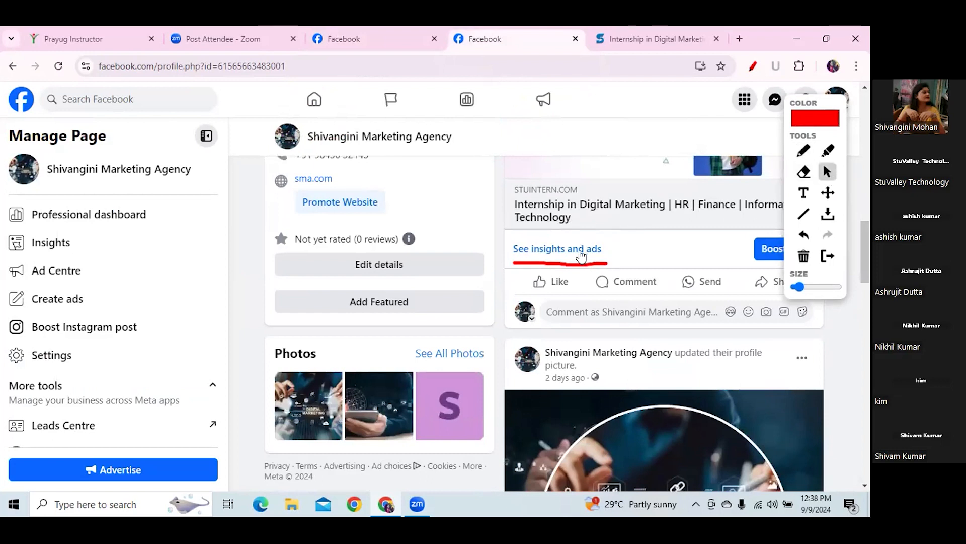
pyautogui.click(581, 254)
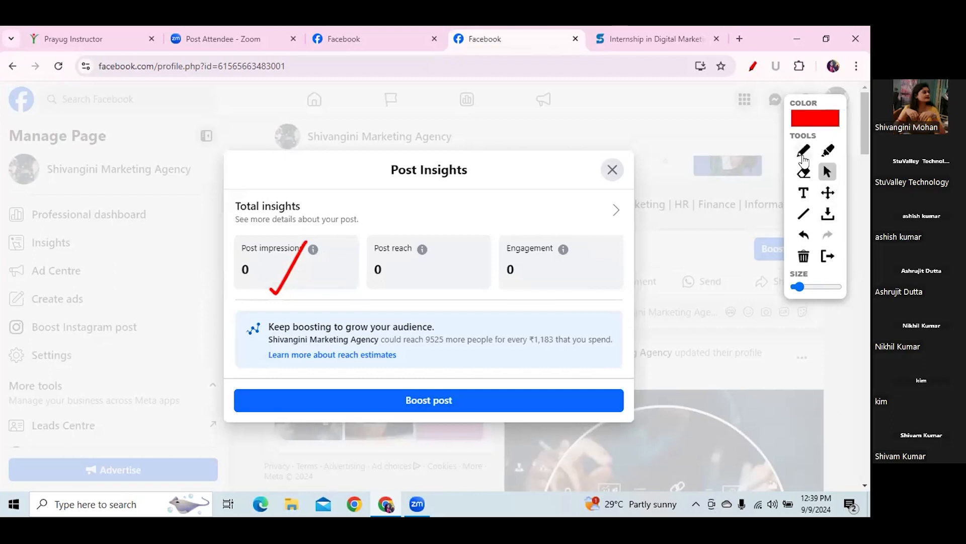
pyautogui.click(803, 256)
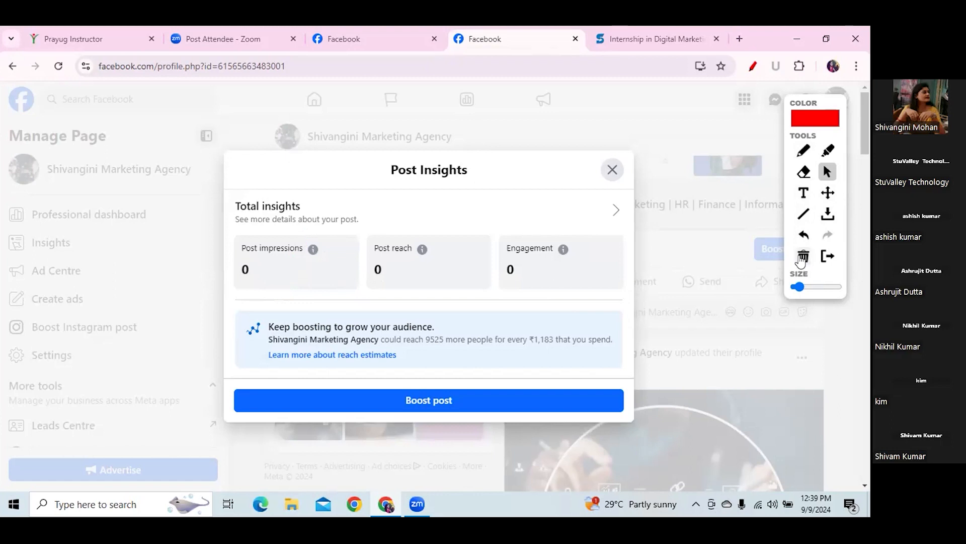
pyautogui.click(612, 172)
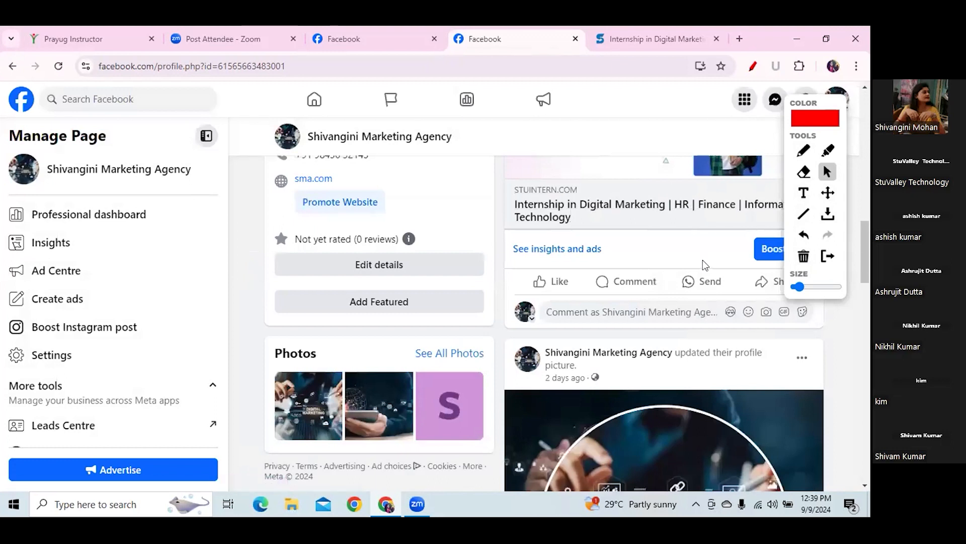
# - Underline Add video for Versions A and B in red on the A/B test page, adding a cross and a tick mark
pyautogui.click(405, 37)
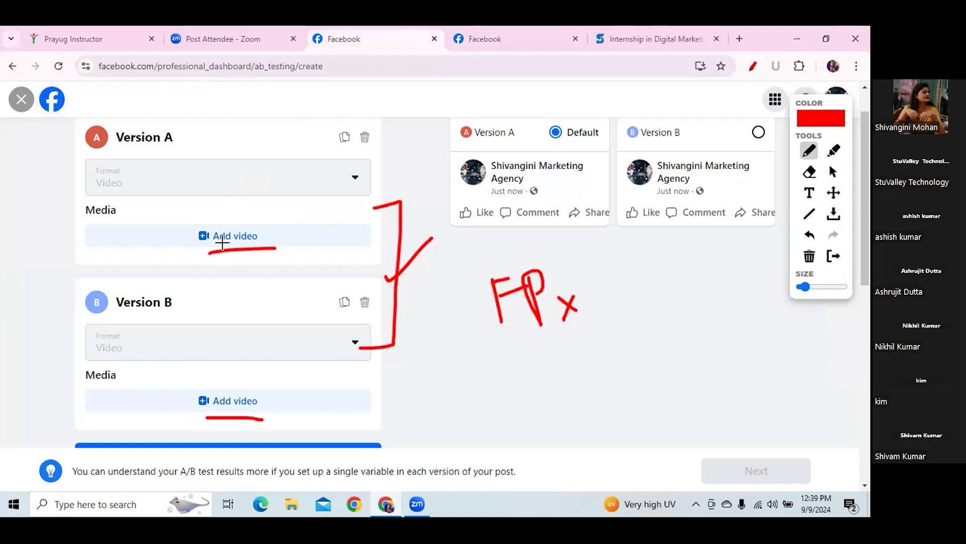
pyautogui.moveTo(210, 250); pyautogui.dragTo(270, 246)
pyautogui.moveTo(210, 417); pyautogui.dragTo(263, 417)
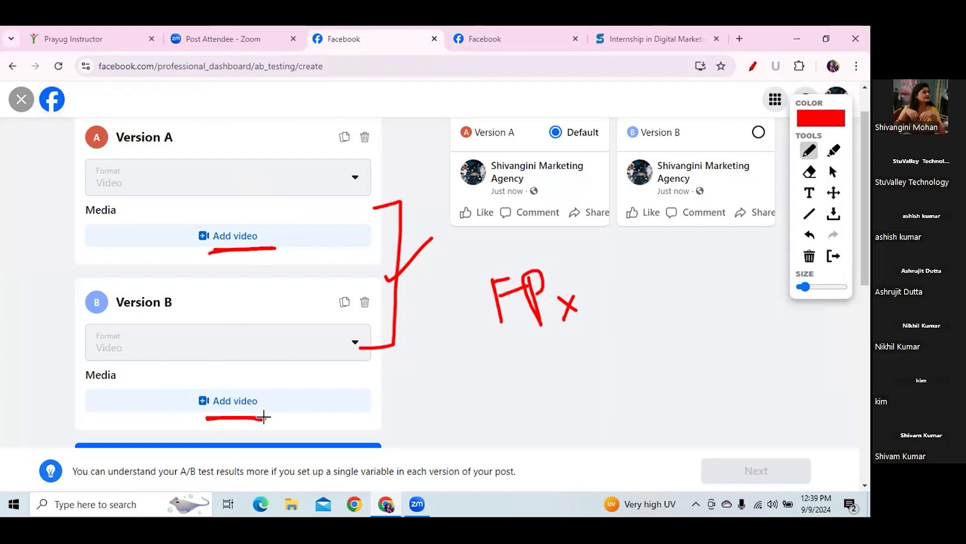
pyautogui.moveTo(419, 363)
pyautogui.mouseDown()
pyautogui.moveTo(448, 384)
pyautogui.moveTo(425, 398)
pyautogui.mouseUp()
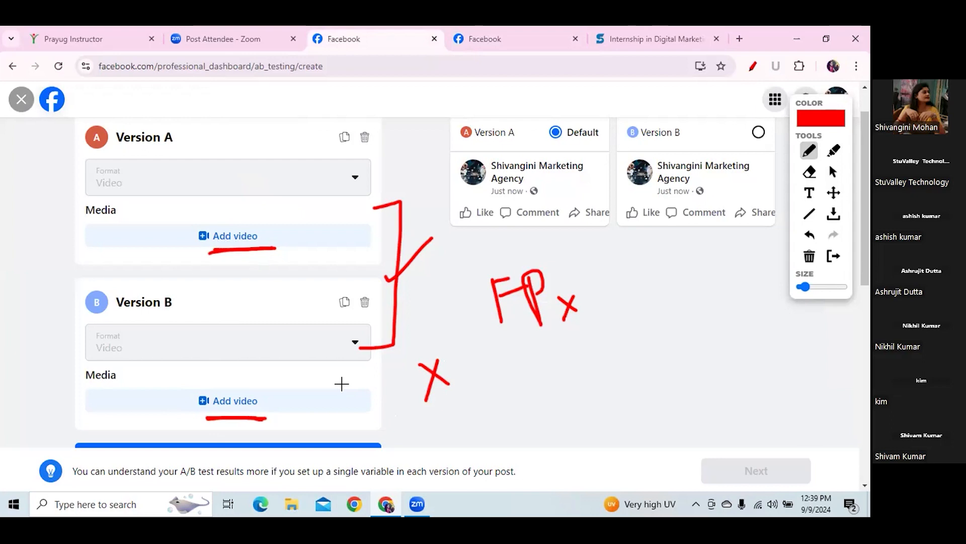
pyautogui.moveTo(126, 418)
pyautogui.mouseDown()
pyautogui.moveTo(155, 412)
pyautogui.moveTo(185, 369)
pyautogui.mouseUp()
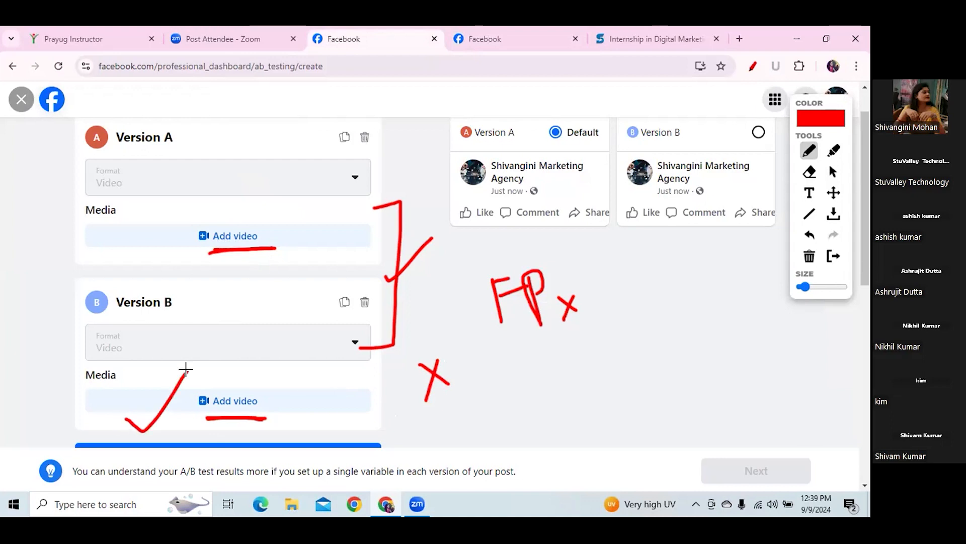
# - Underline "See insights and ads" in red on the agency page's post and draw another cross beside Version B on the A/B test page
pyautogui.click(484, 39)
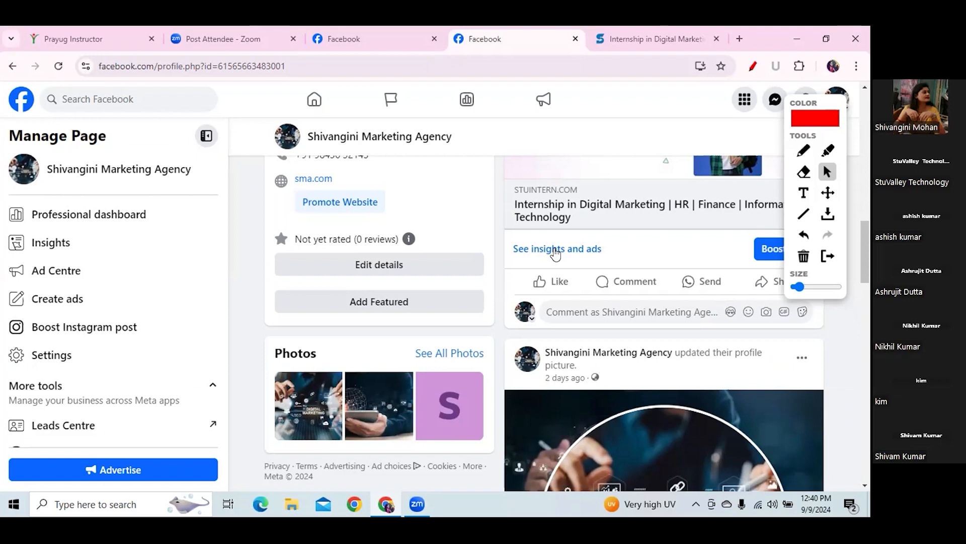
pyautogui.click(804, 151)
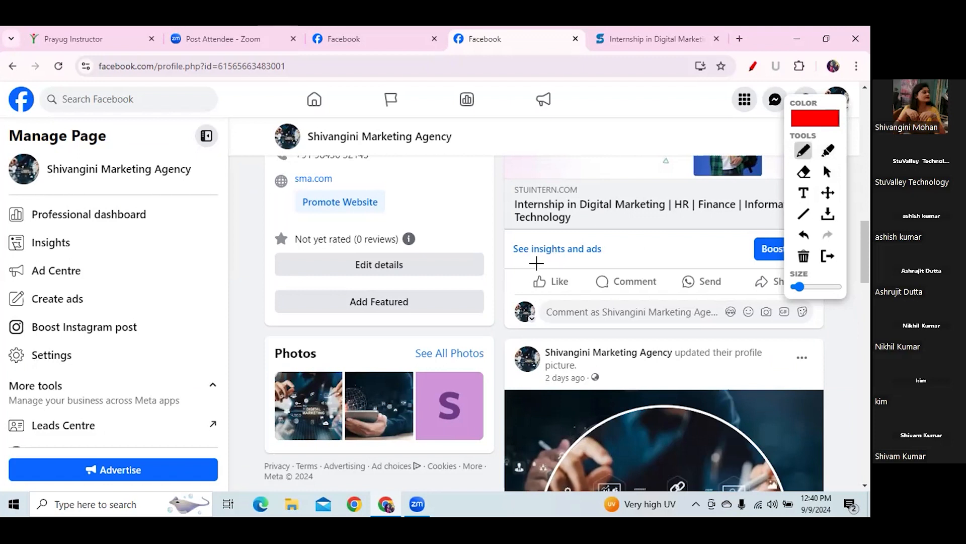
pyautogui.moveTo(518, 259); pyautogui.dragTo(592, 256)
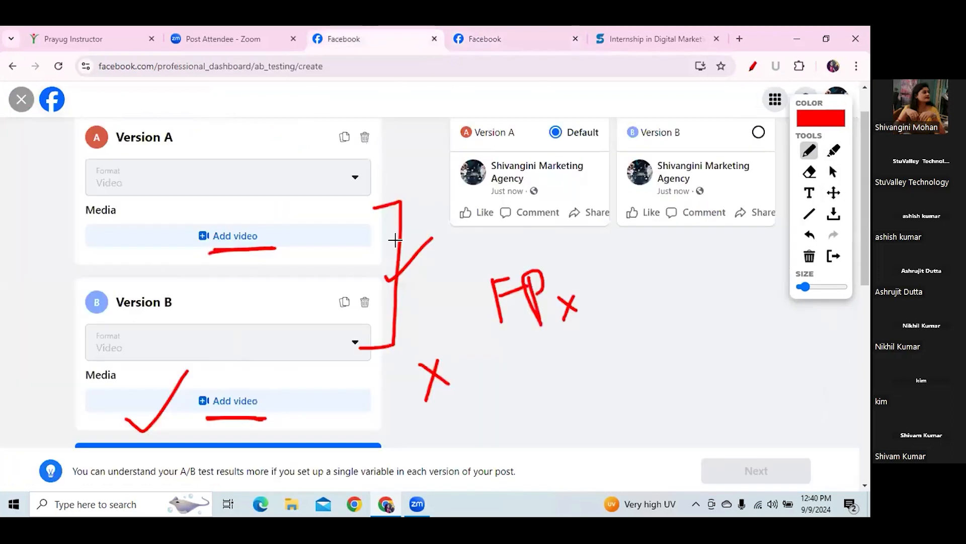
pyautogui.moveTo(422, 288)
pyautogui.mouseDown()
pyautogui.moveTo(451, 311)
pyautogui.moveTo(430, 317)
pyautogui.mouseUp()
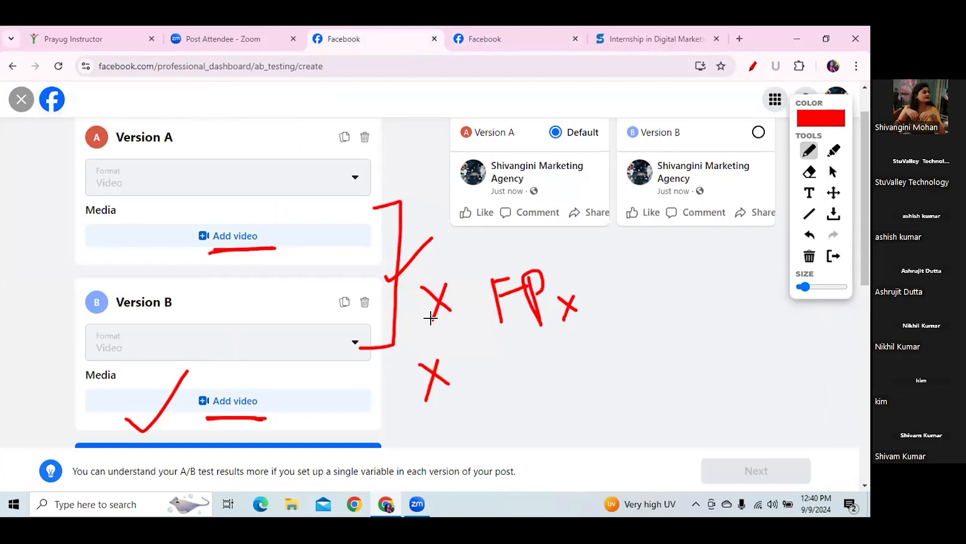
pyautogui.click(810, 258)
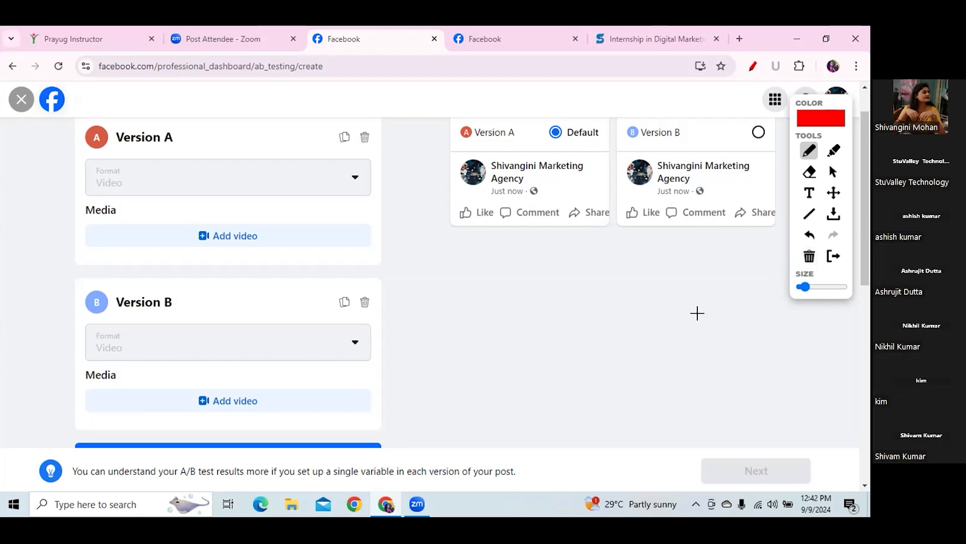
pyautogui.click(833, 172)
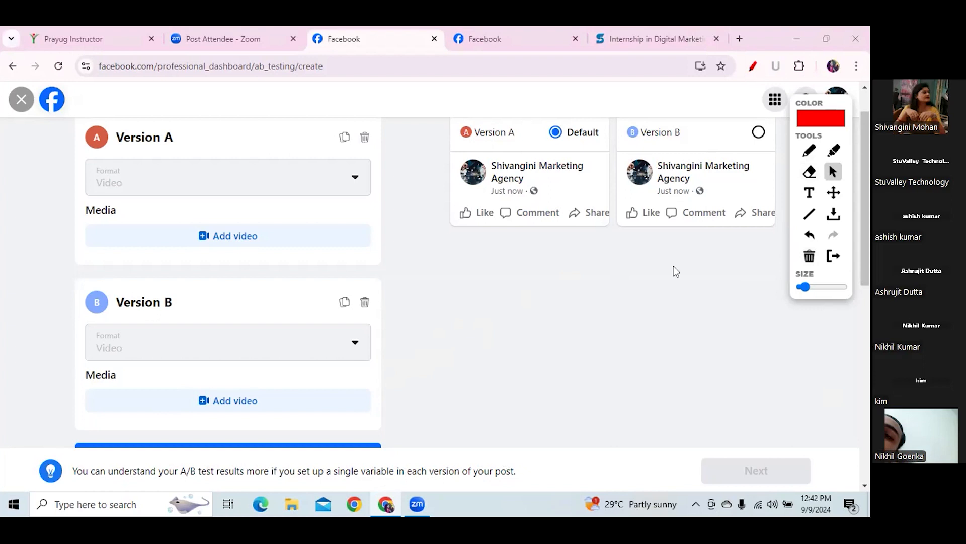
pyautogui.click(227, 236)
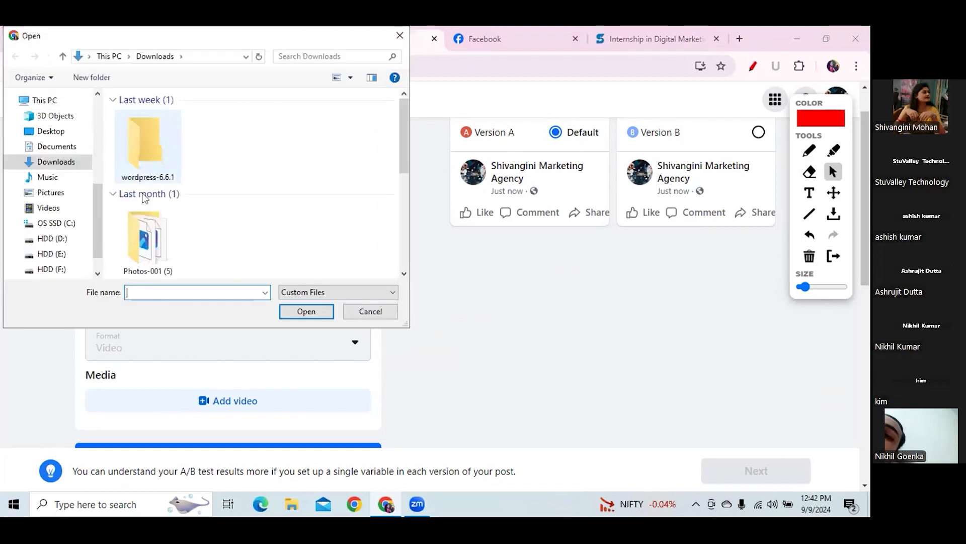
pyautogui.moveTo(401, 152); pyautogui.dragTo(402, 231)
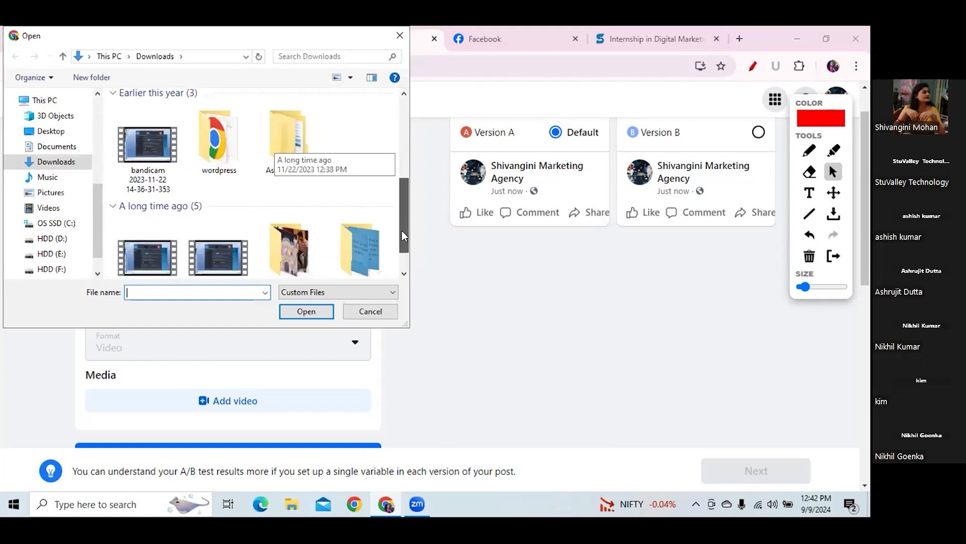
pyautogui.click(148, 148)
pyautogui.click(316, 310)
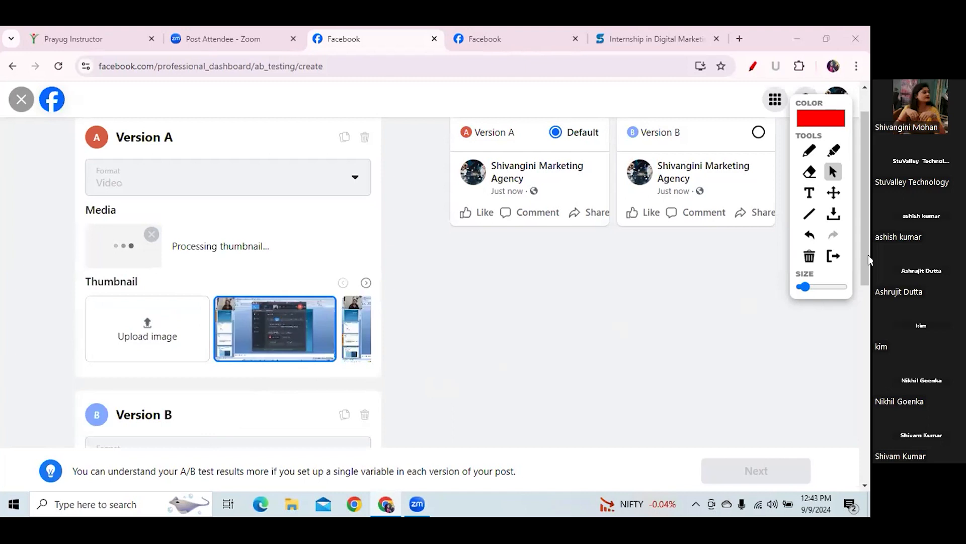
# - Enter "sample video 1" as the description of the Version A video
pyautogui.scroll(-2, 868, 310)
pyautogui.scroll(-1, 868, 309)
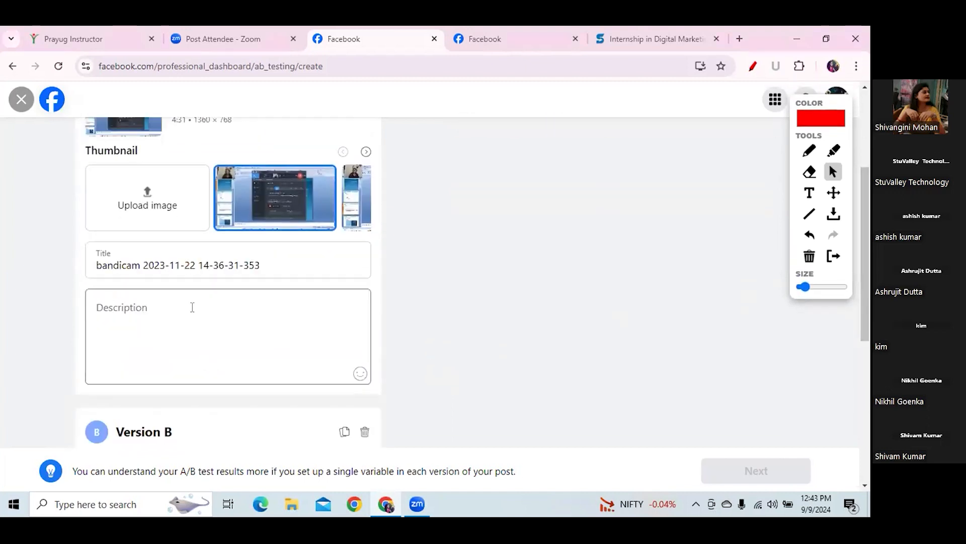
pyautogui.click(150, 307)
pyautogui.write('sample')
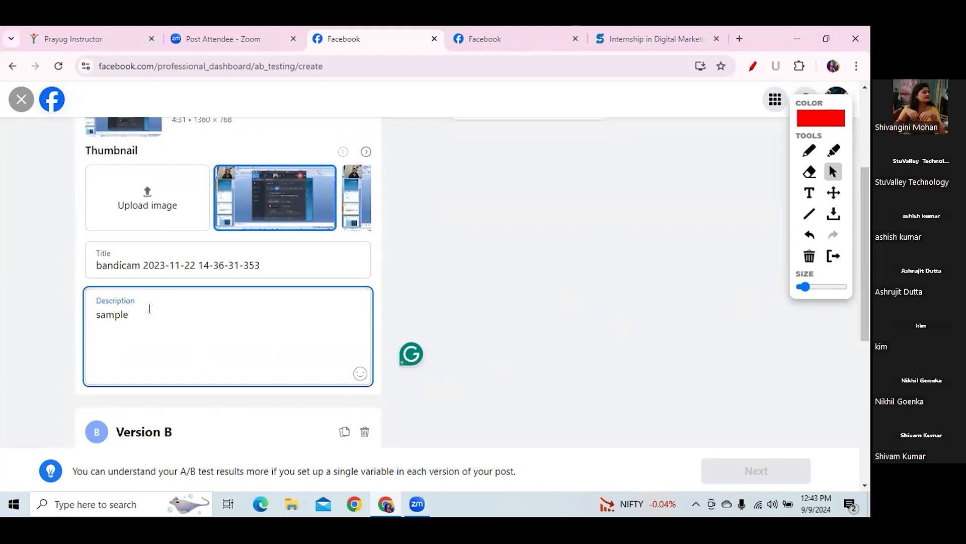
pyautogui.write(' video')
pyautogui.moveTo(868, 237); pyautogui.dragTo(870, 291)
pyautogui.scroll(-2, 868, 291)
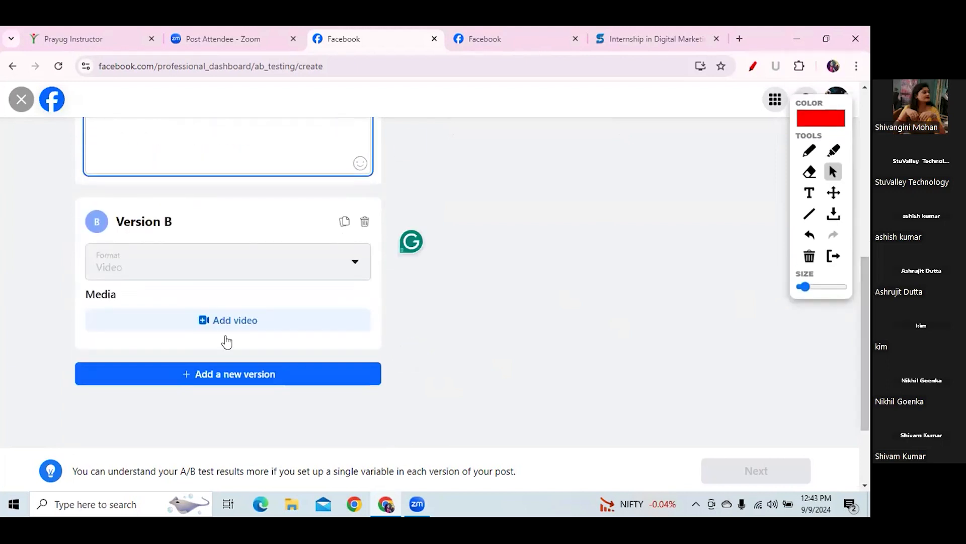
pyautogui.scroll(4, 863, 316)
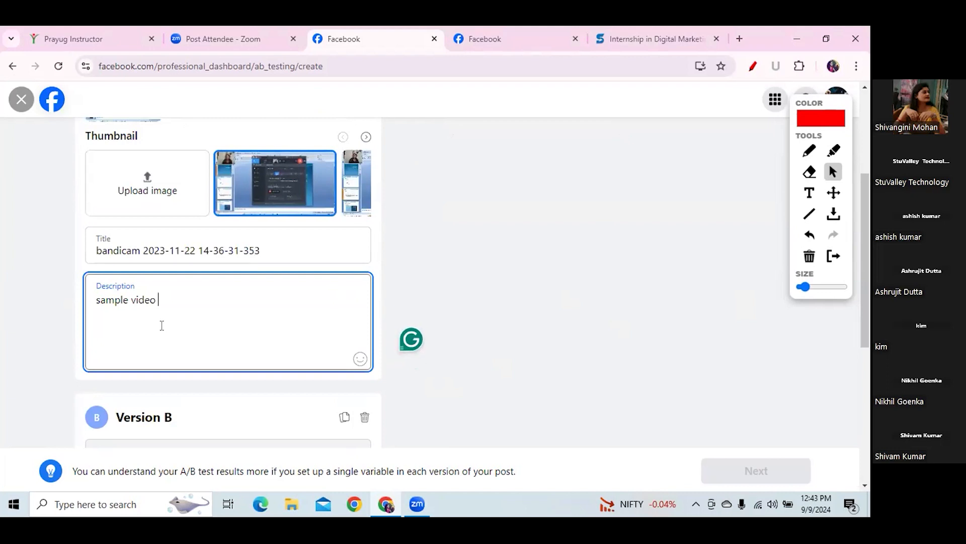
pyautogui.write('1')
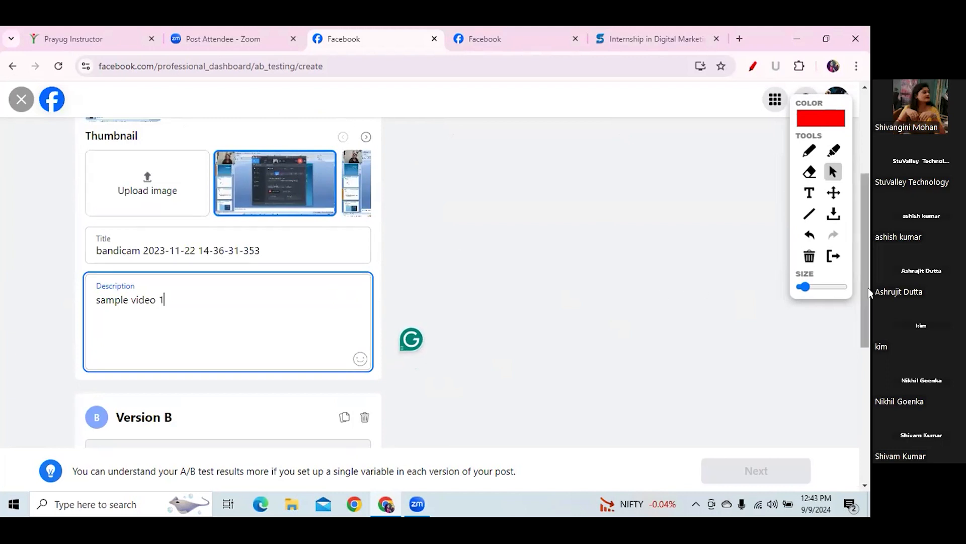
pyautogui.scroll(-4, 869, 312)
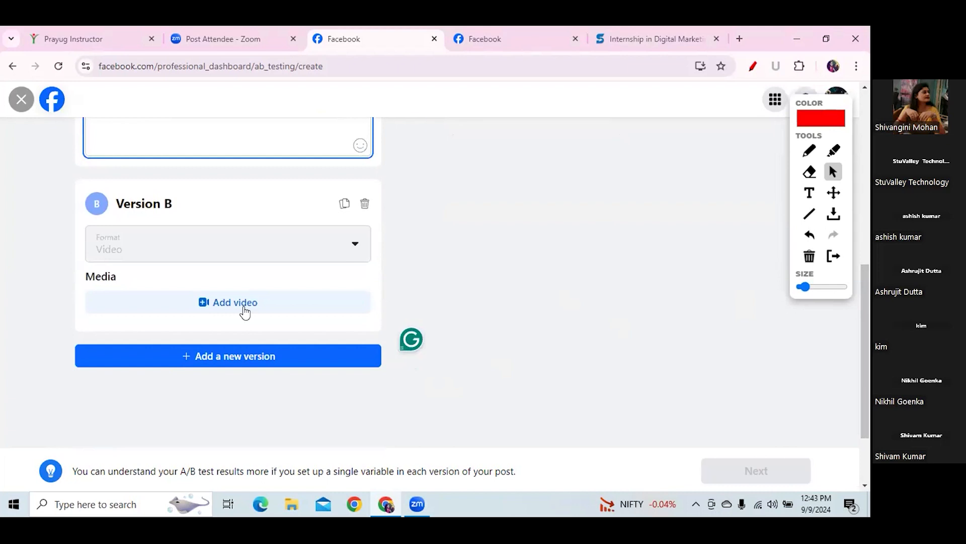
pyautogui.click(215, 302)
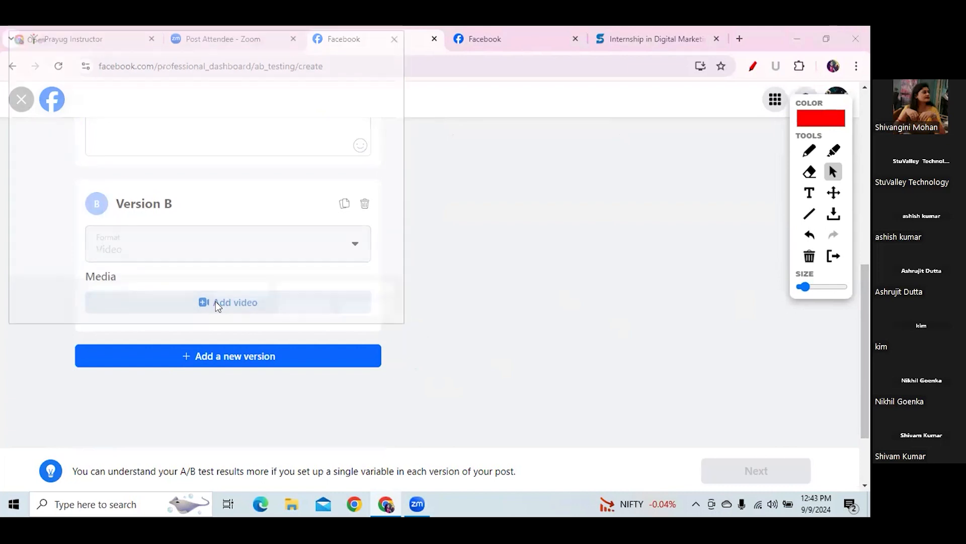
pyautogui.moveTo(403, 162); pyautogui.dragTo(403, 260)
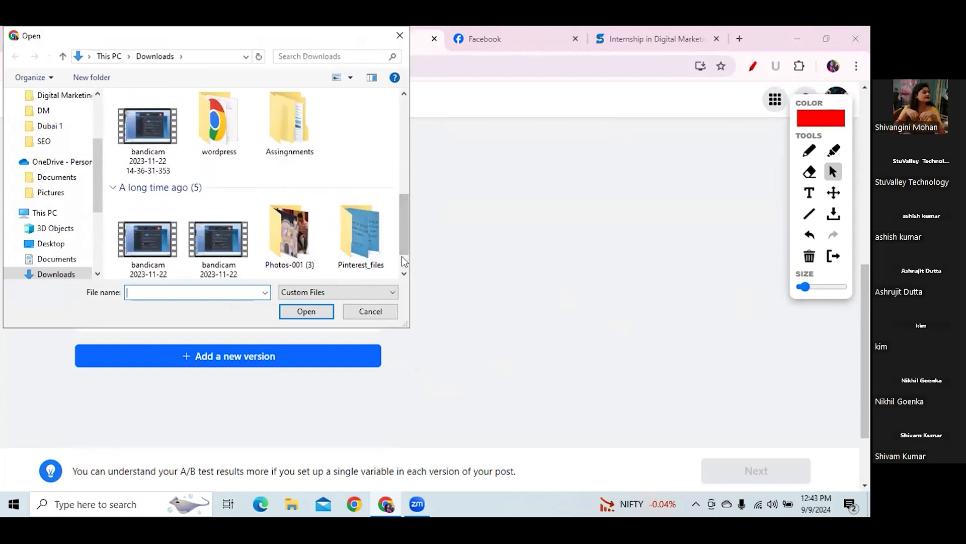
pyautogui.click(150, 249)
pyautogui.click(304, 312)
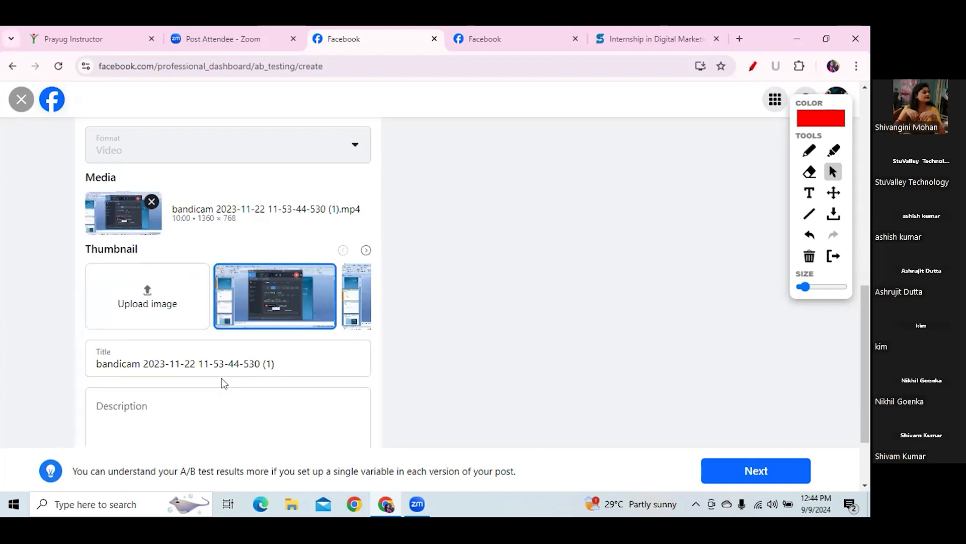
# - Enter "sample 2" as Version B's description and continue to the A/B test settings
pyautogui.click(155, 402)
pyautogui.write('sample 2')
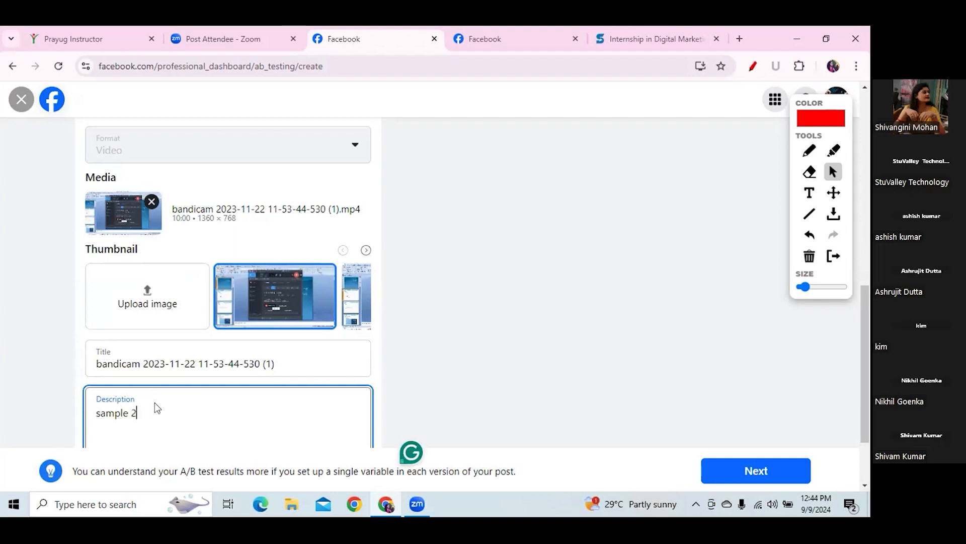
pyautogui.click(757, 470)
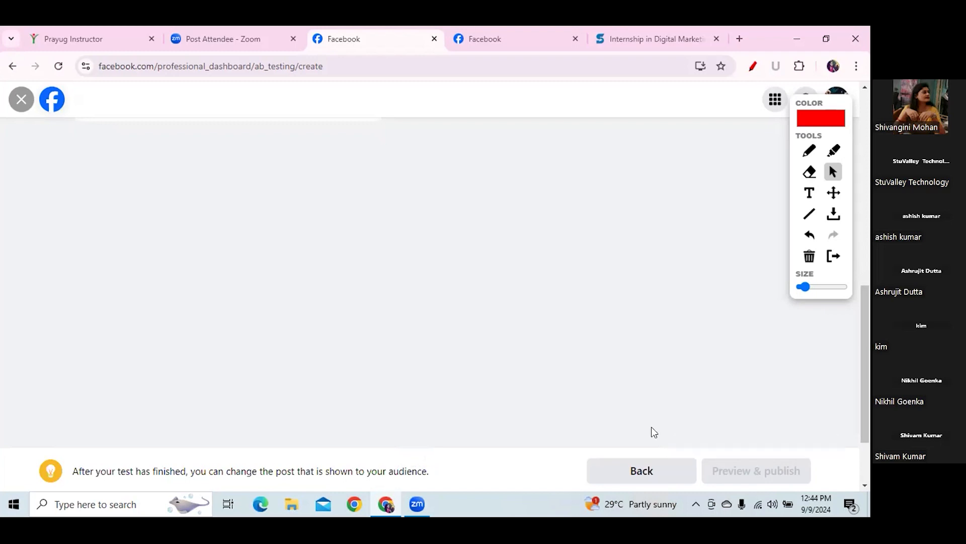
# - Name the A/B test "sample" in the test details
pyautogui.moveTo(869, 333); pyautogui.dragTo(847, 154)
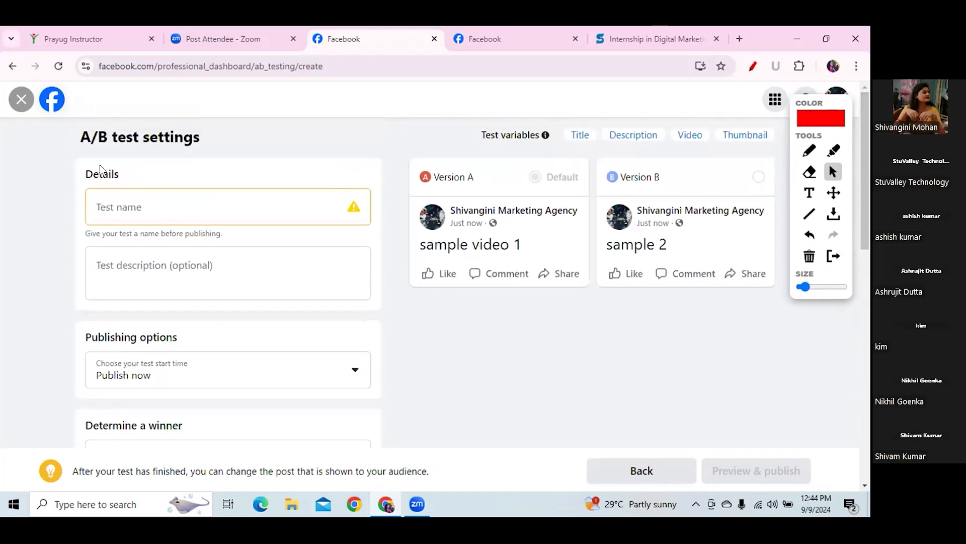
pyautogui.click(140, 216)
pyautogui.write('sample')
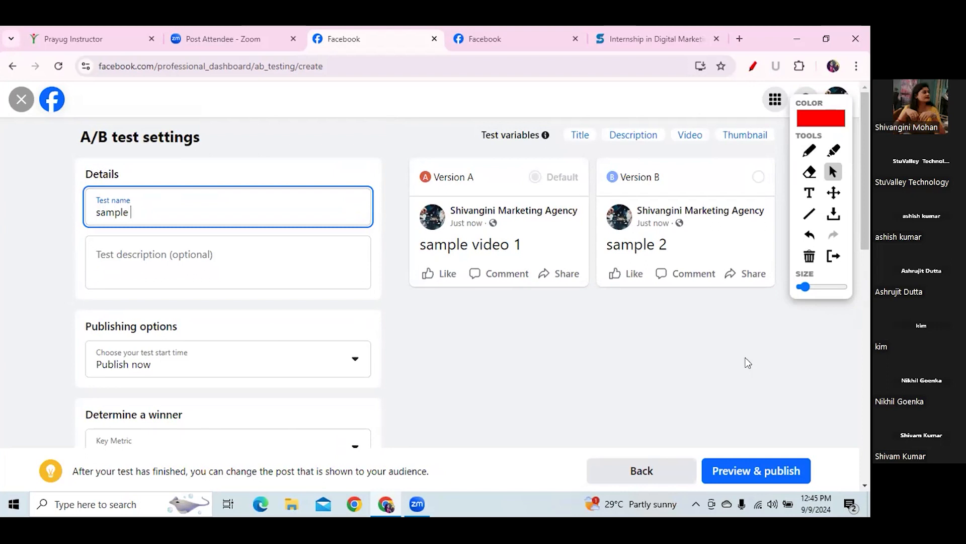
pyautogui.click(810, 153)
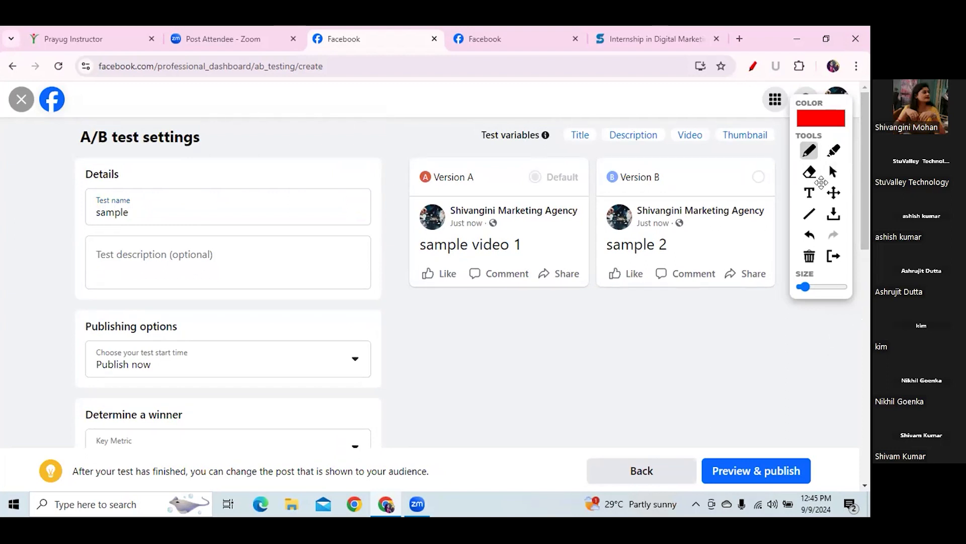
pyautogui.click(832, 172)
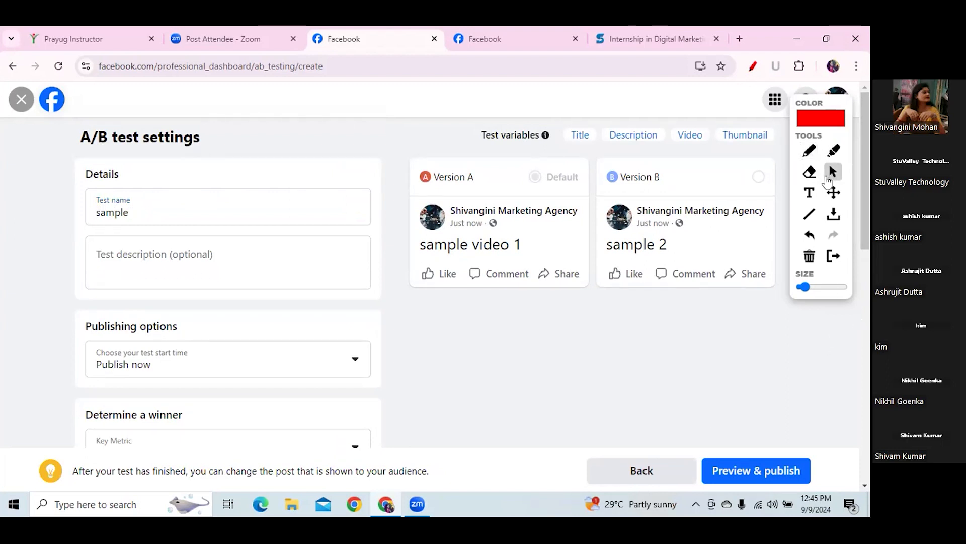
# - Go back to review the Version A and Version B content, then return to the A/B test settings
pyautogui.click(611, 476)
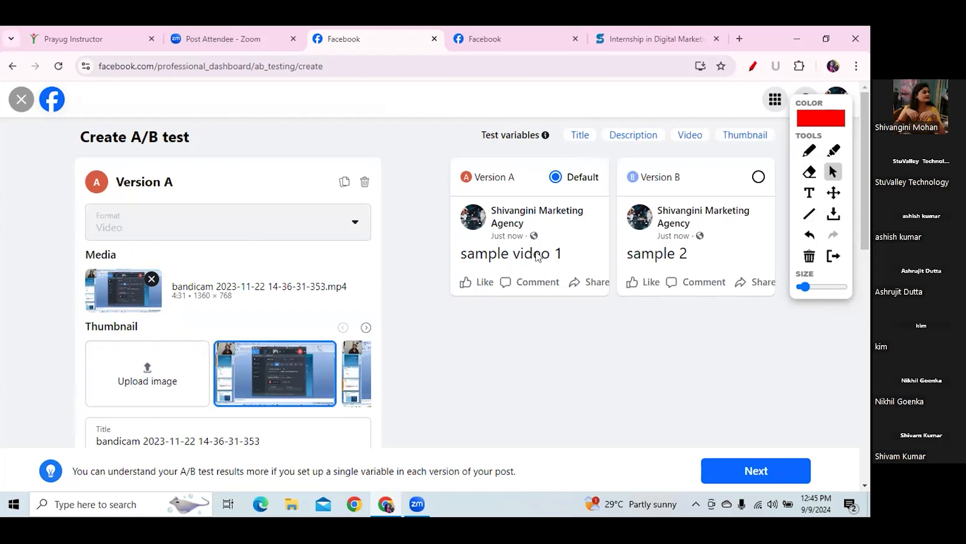
pyautogui.moveTo(863, 212); pyautogui.dragTo(868, 415)
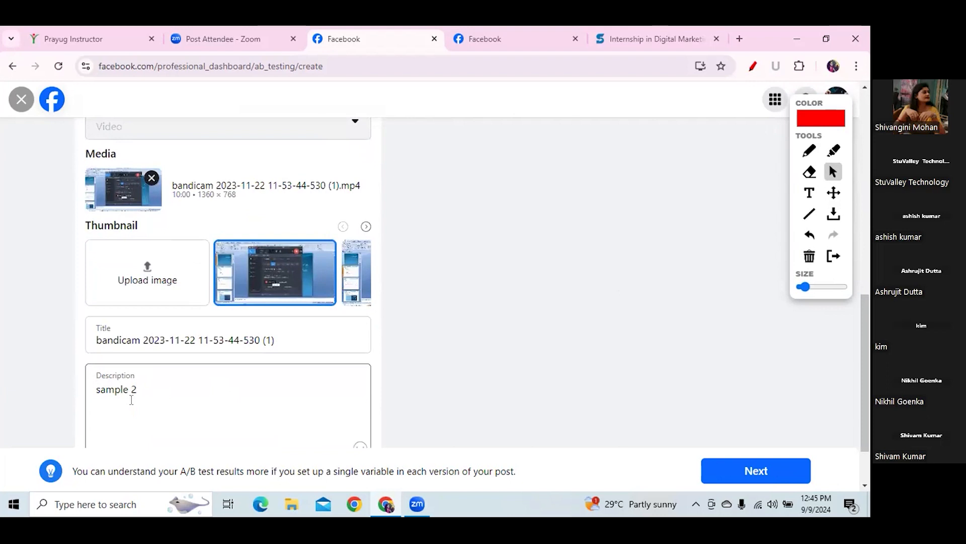
pyautogui.click(755, 473)
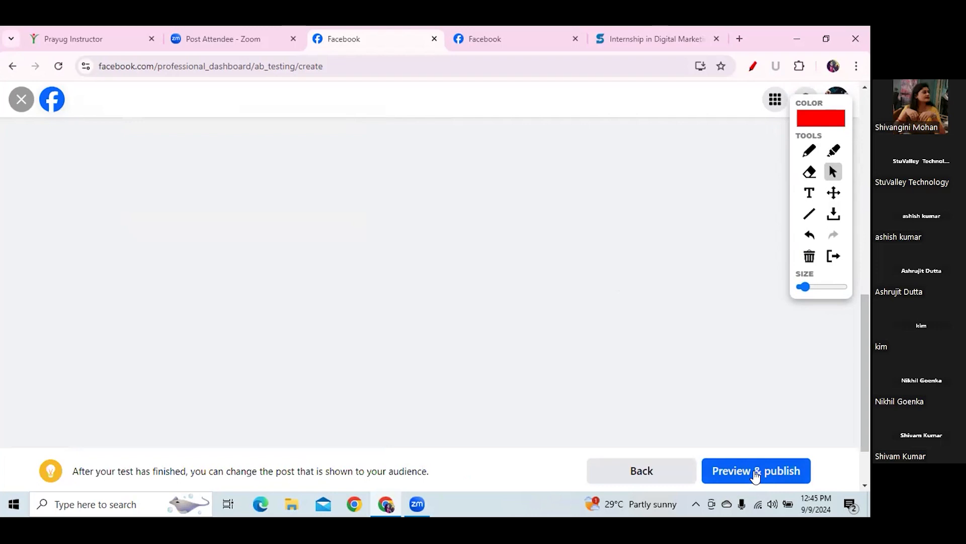
pyautogui.moveTo(866, 373); pyautogui.dragTo(854, 149)
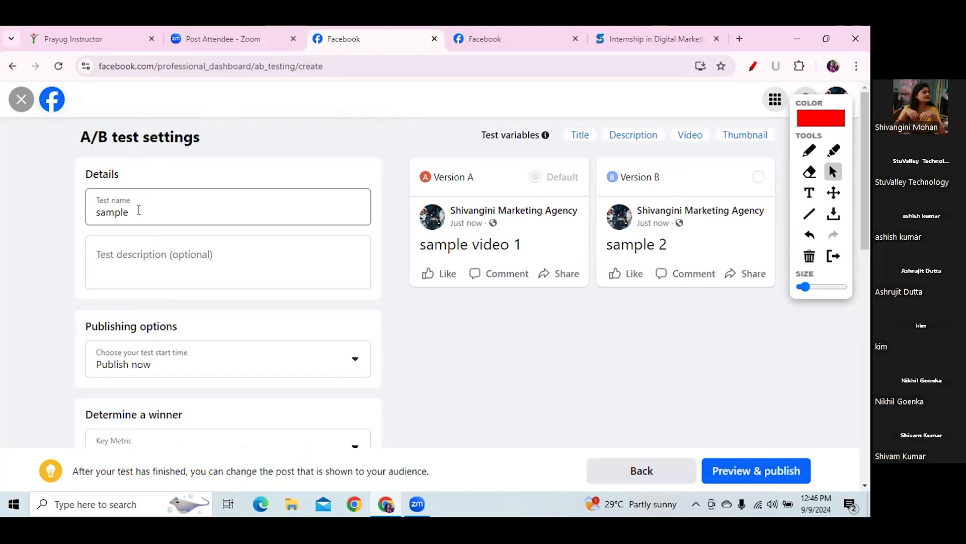
# - Enter "a/b test" as the optional test description and check the test start time options under Publishing options
pyautogui.moveTo(865, 235); pyautogui.dragTo(856, 198)
pyautogui.click(154, 254)
pyautogui.write('a/b test')
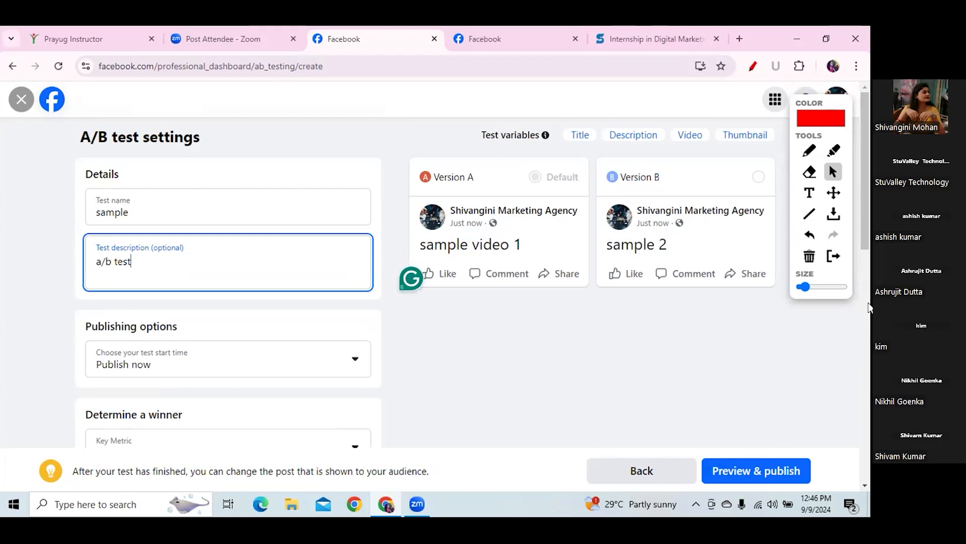
pyautogui.scroll(-2, 865, 250)
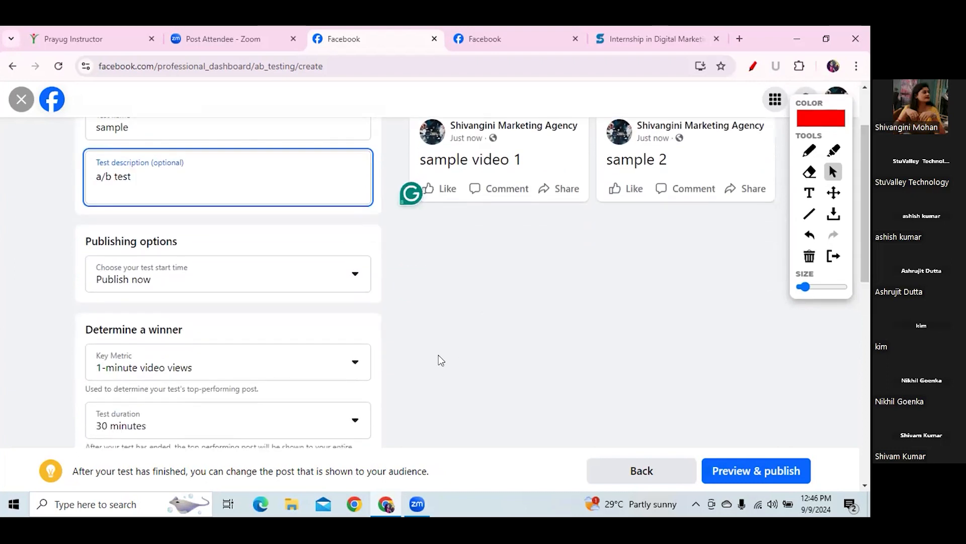
pyautogui.click(356, 281)
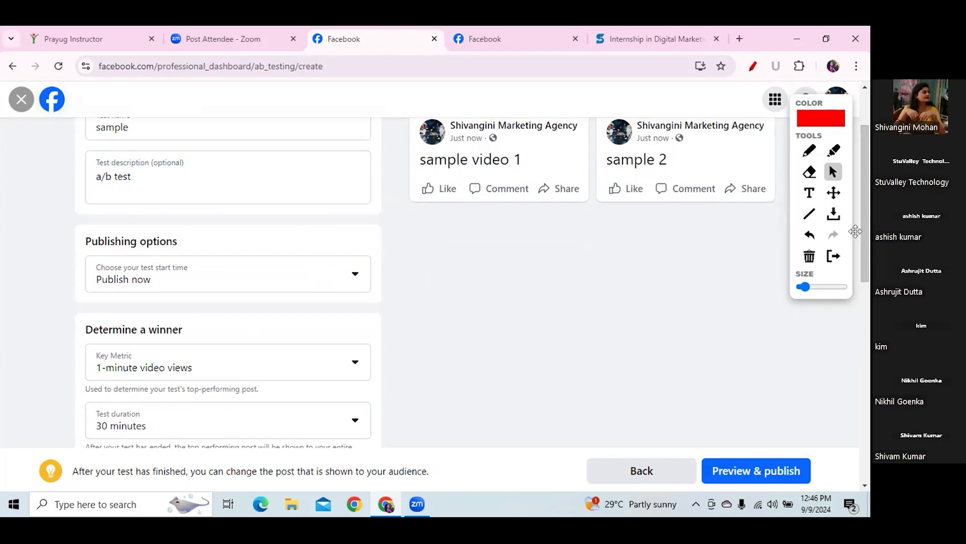
# - Mark up the A/B test settings in red, underlining the Version A and Version B headings and drawing an arrow towards Preview & publish
pyautogui.moveTo(869, 235); pyautogui.dragTo(472, 181)
pyautogui.moveTo(868, 219); pyautogui.dragTo(868, 258)
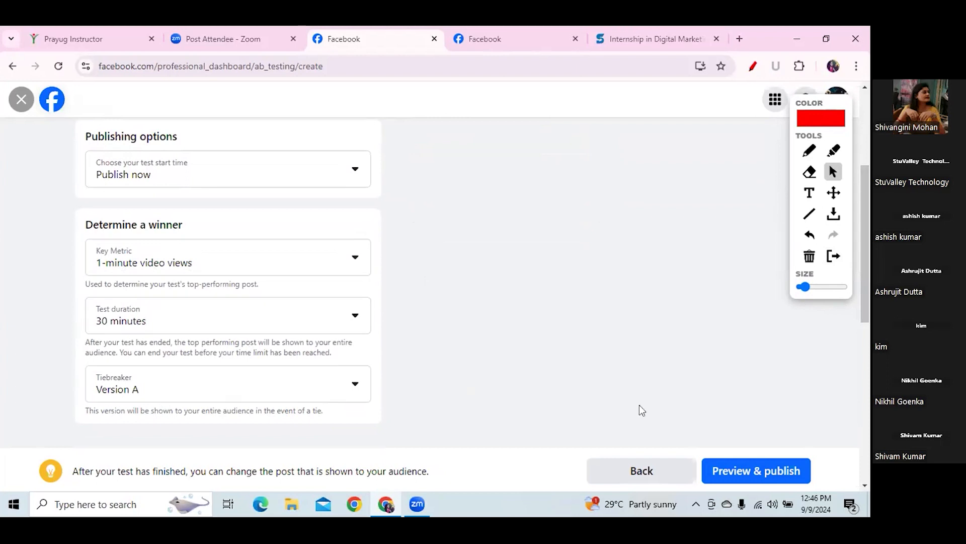
pyautogui.moveTo(864, 250); pyautogui.dragTo(863, 246)
pyautogui.scroll(4, 863, 244)
pyautogui.click(809, 154)
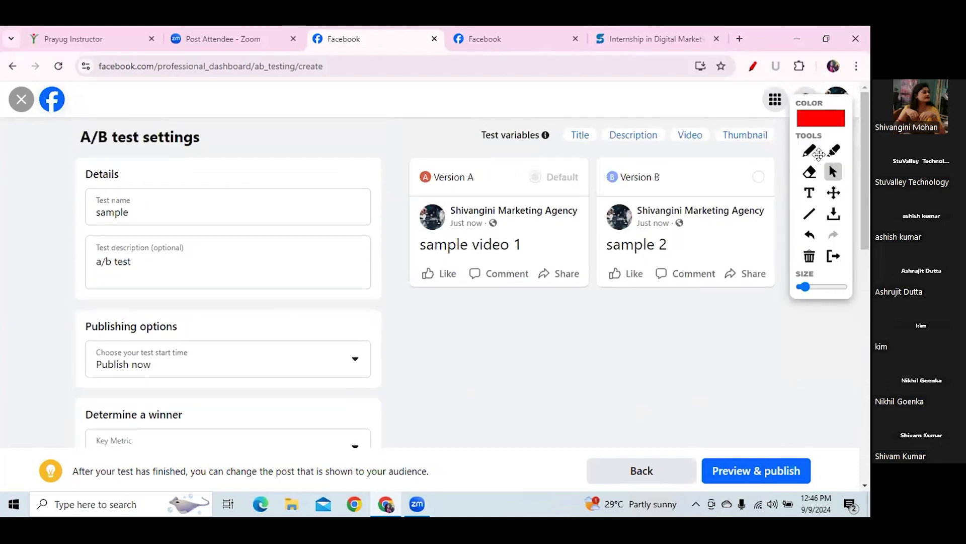
pyautogui.moveTo(413, 202); pyautogui.dragTo(478, 194)
pyautogui.moveTo(607, 192); pyautogui.dragTo(665, 190)
pyautogui.moveTo(755, 403)
pyautogui.mouseDown()
pyautogui.moveTo(753, 449)
pyautogui.moveTo(743, 438)
pyautogui.mouseUp()
pyautogui.click(833, 172)
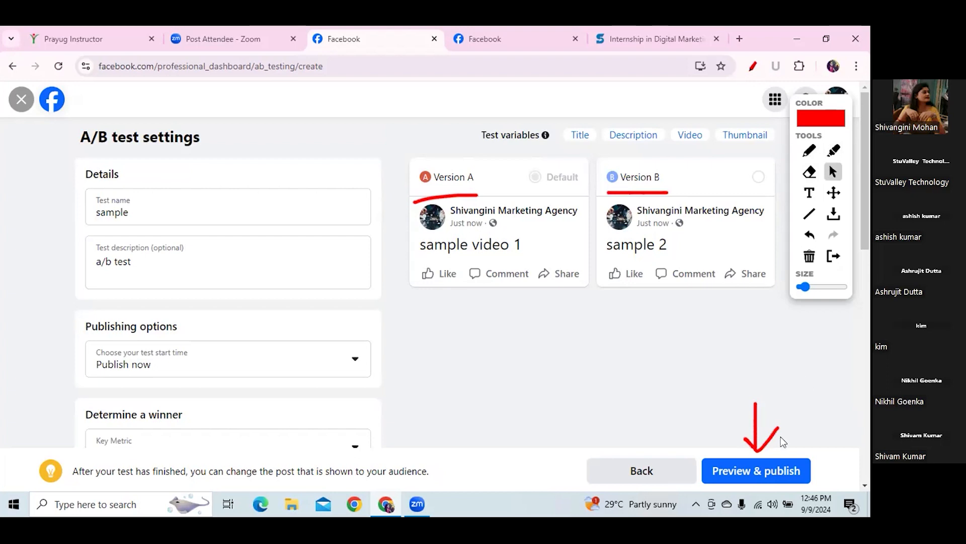
# - Open the preview of the "sample" A/B test and submit it for immediate publishing
pyautogui.click(763, 474)
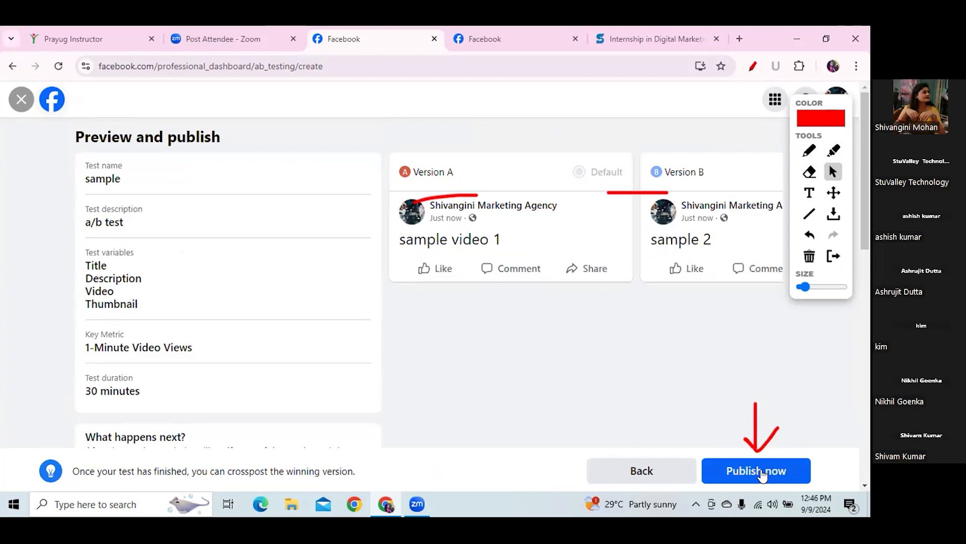
pyautogui.click(762, 473)
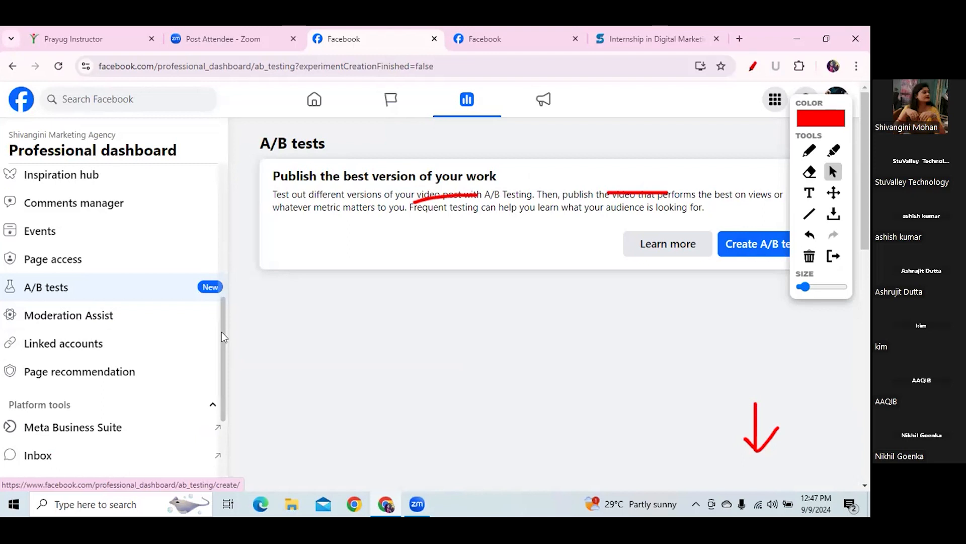
# - Open Meta Business Suite from the professional dashboard's platform tools and close the extra Facebook page
pyautogui.moveTo(221, 331); pyautogui.dragTo(222, 295)
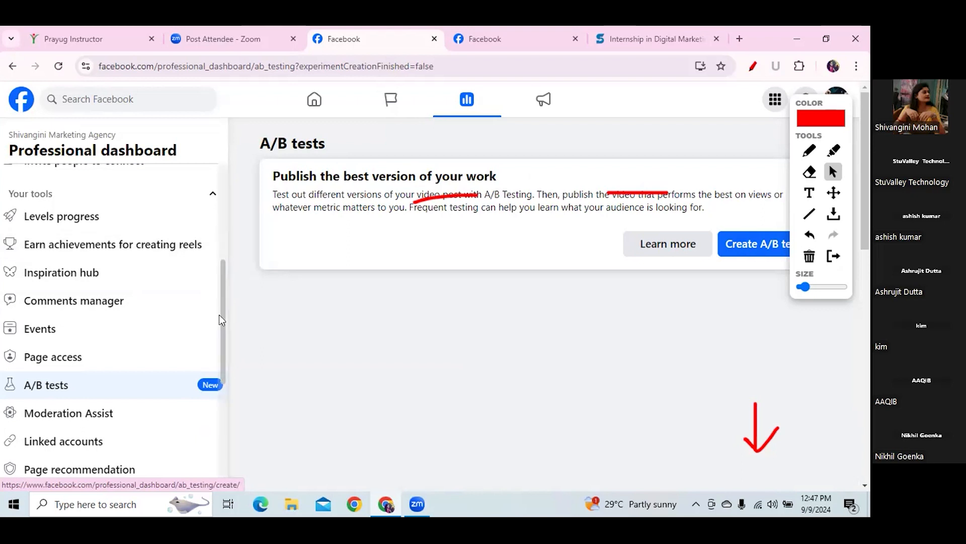
pyautogui.moveTo(221, 315); pyautogui.dragTo(222, 347)
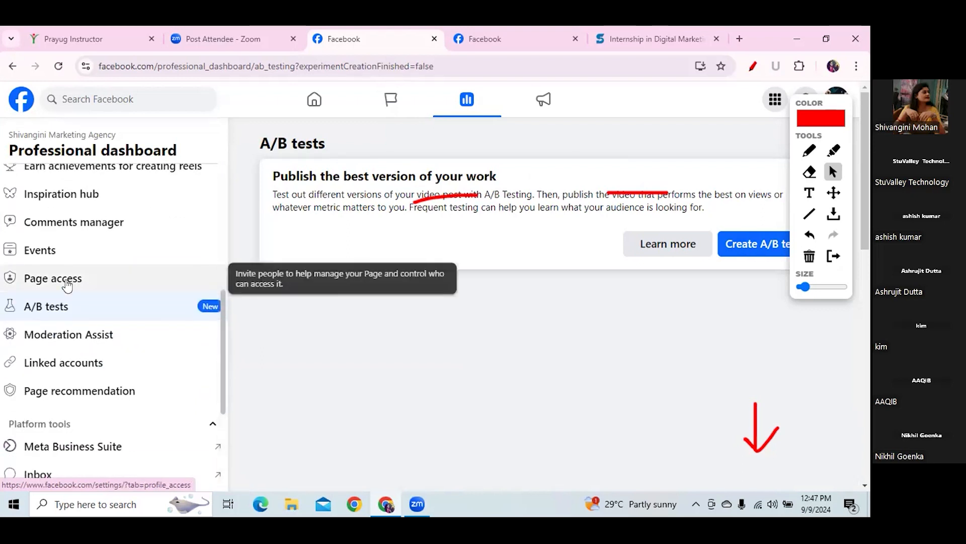
pyautogui.scroll(-2, 222, 358)
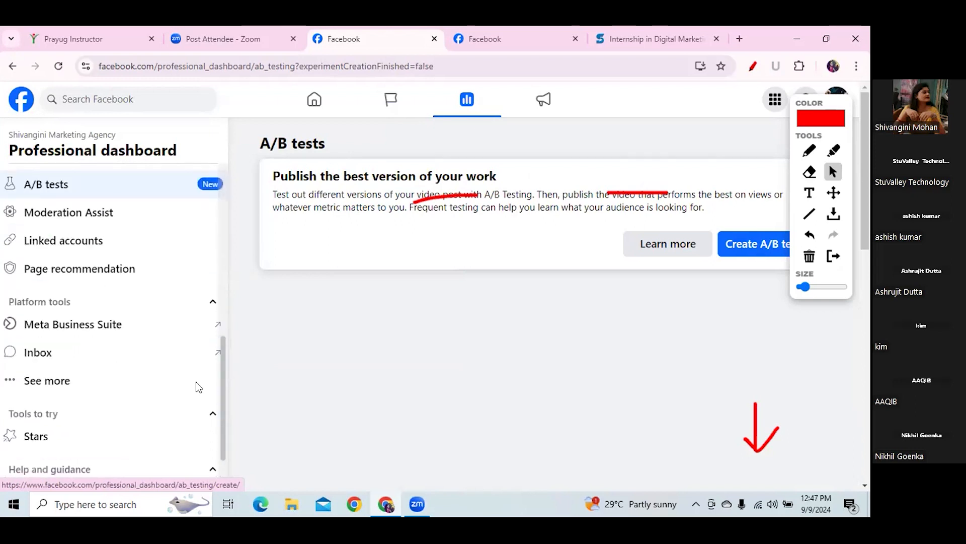
pyautogui.click(107, 327)
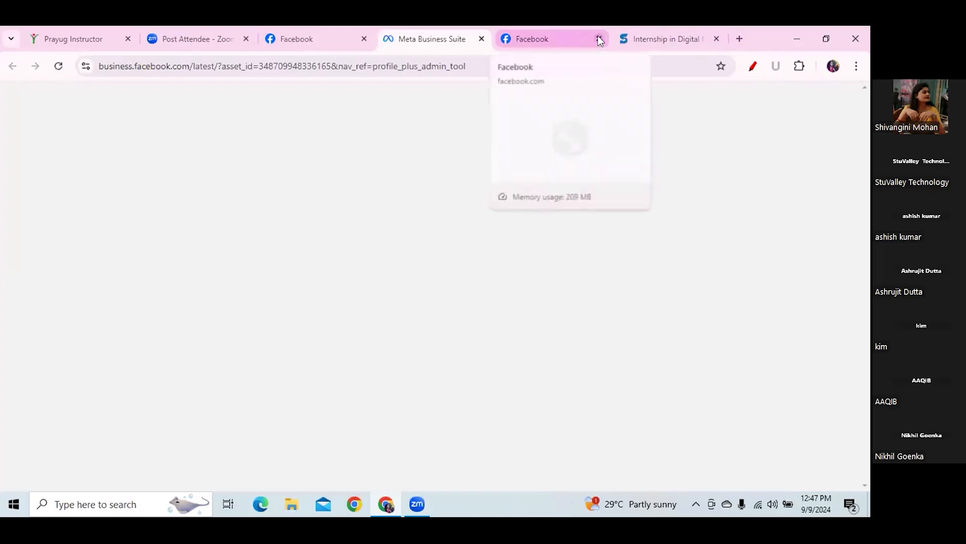
pyautogui.click(599, 39)
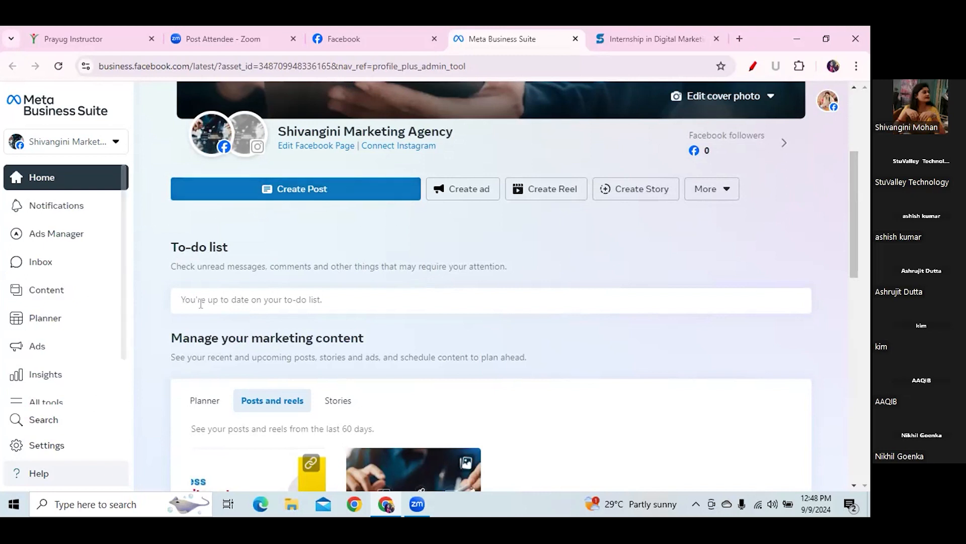
# - Start a new post for the Shivangini Marketing Agency page in Meta Business Suite
pyautogui.click(325, 199)
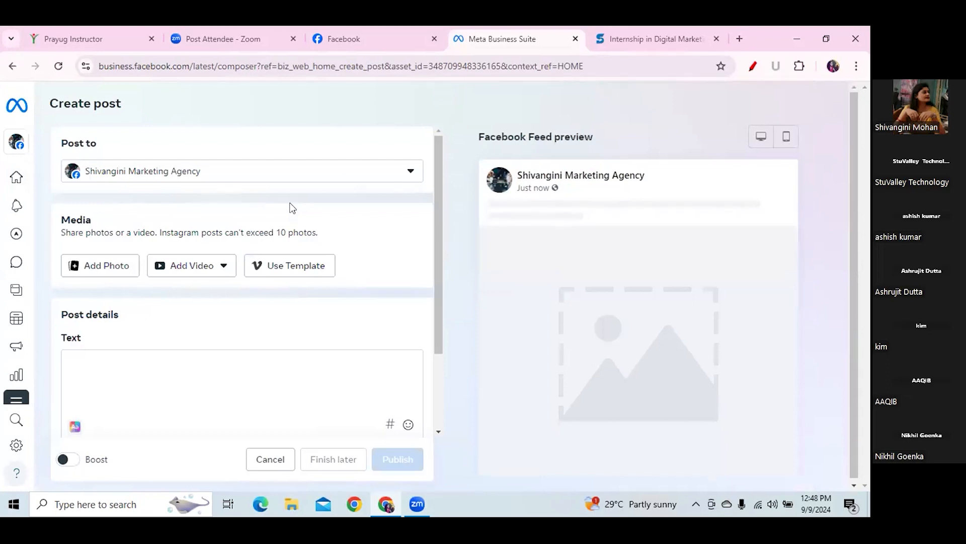
pyautogui.moveTo(7, 110)
pyautogui.click(373, 38)
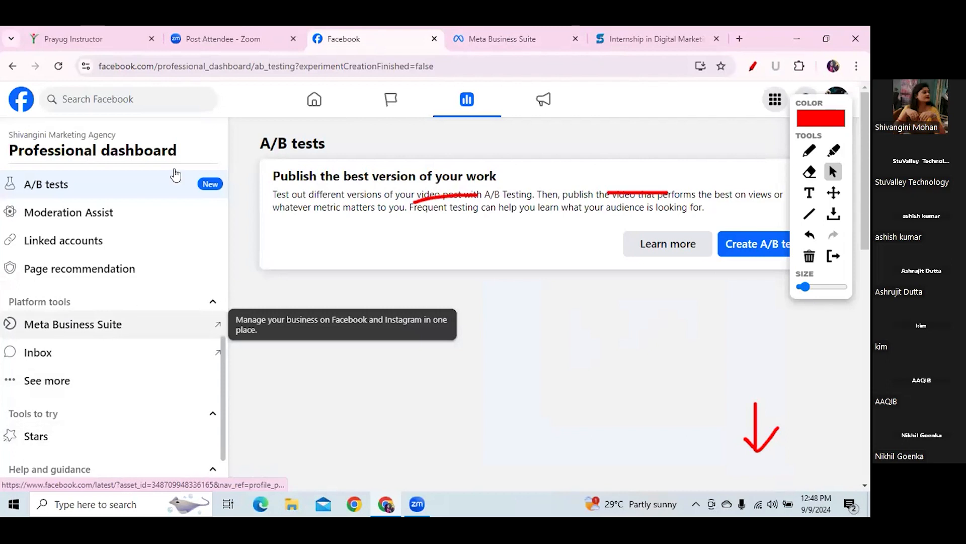
pyautogui.hotkey('ctrl', 'Tab')
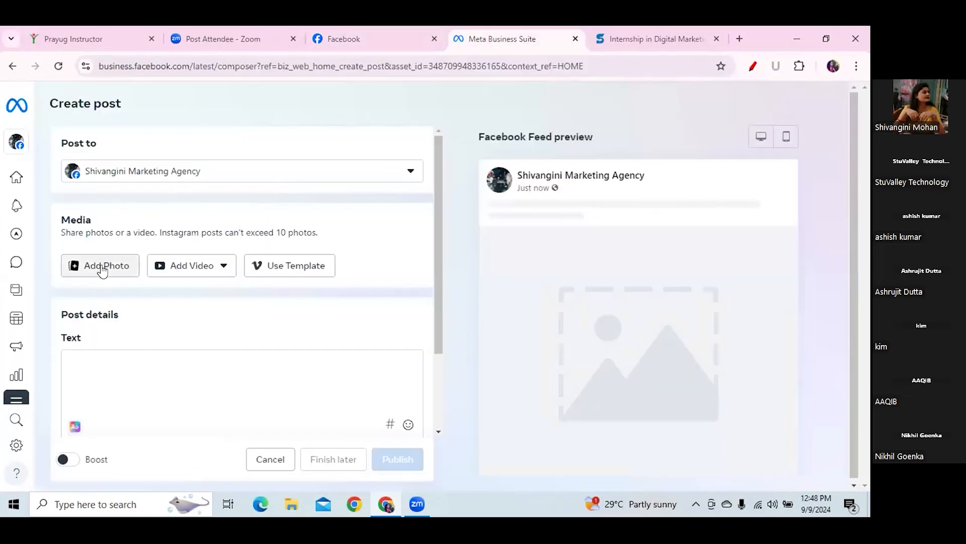
# - Add the On-page SEO and Offpage SEO comparison image from Downloads to the post
pyautogui.click(103, 268)
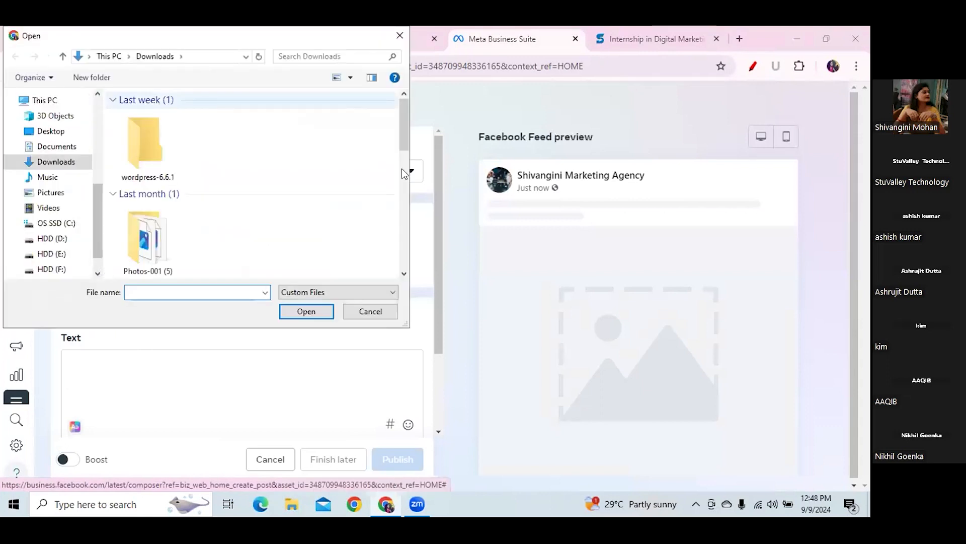
pyautogui.scroll(-8, 402, 173)
pyautogui.click(303, 185)
pyautogui.click(304, 315)
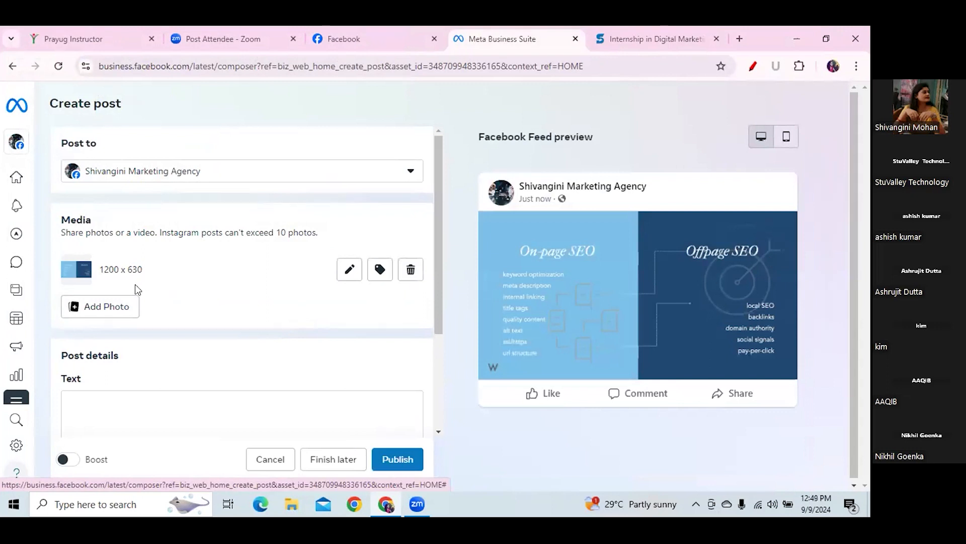
# - Search Google in a new browser tab for "ganesh chaturthi image" and show the image results
pyautogui.click(740, 39)
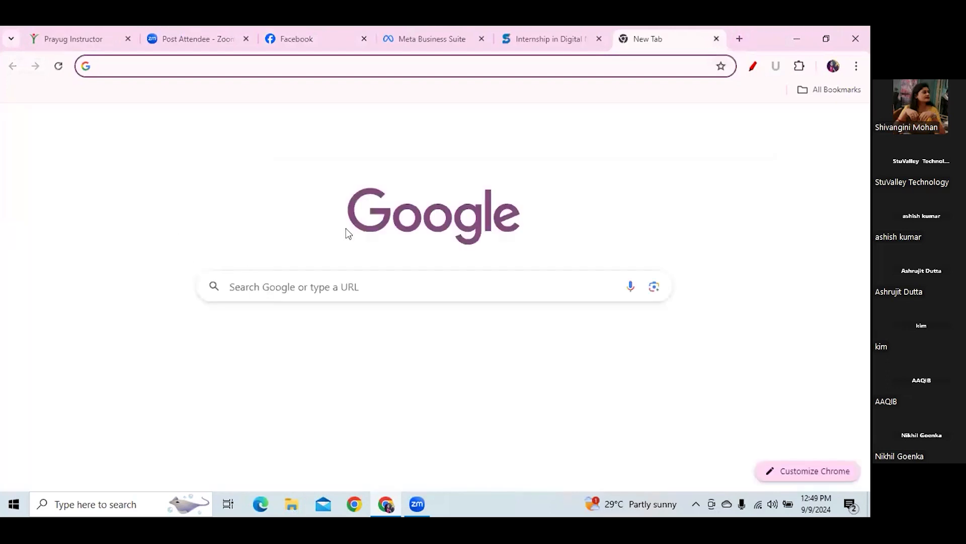
pyautogui.click(296, 287)
pyautogui.write('gab')
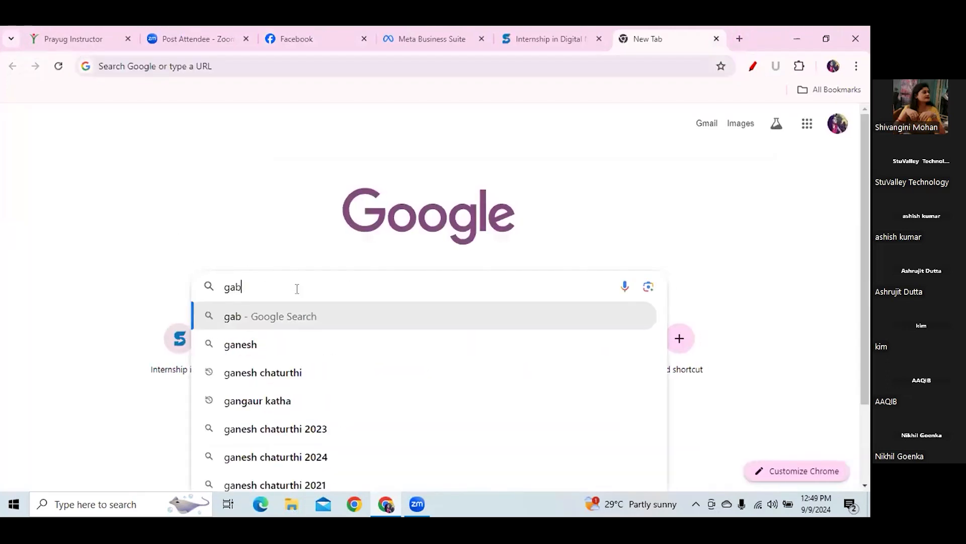
pyautogui.press('BackSpace')
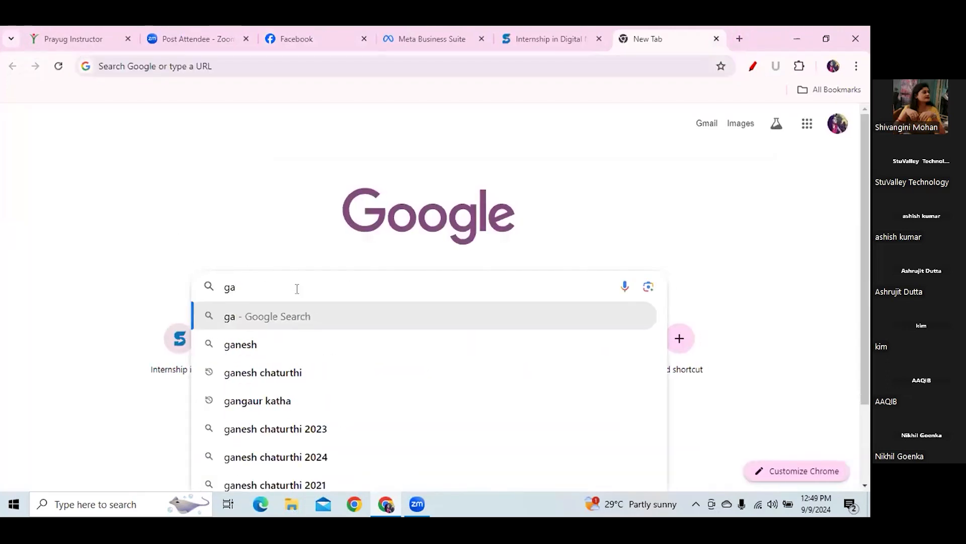
pyautogui.click(286, 371)
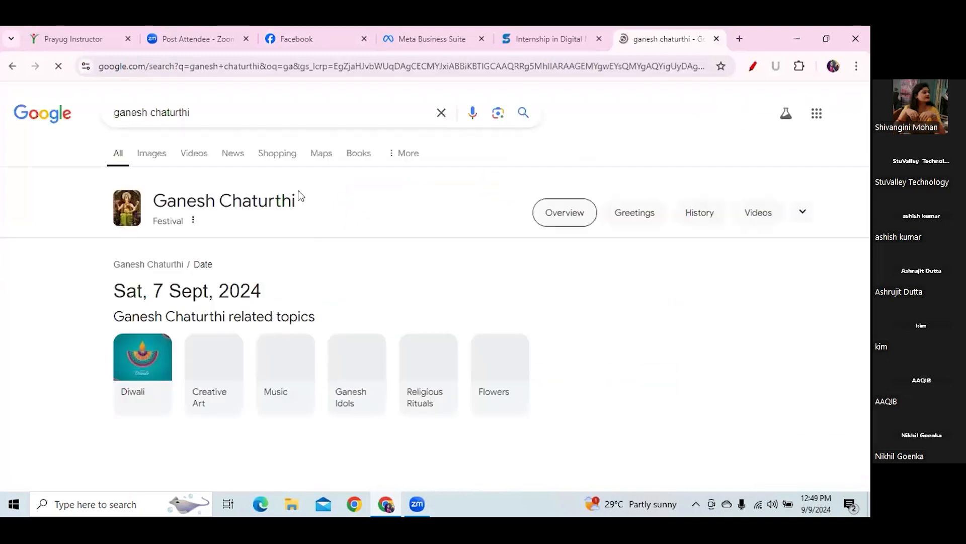
pyautogui.click(223, 108)
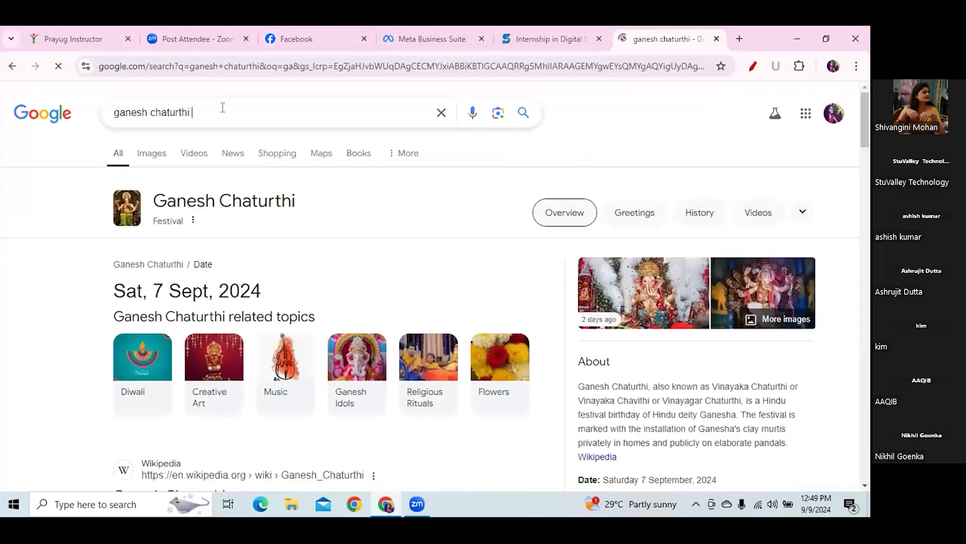
pyautogui.write('image')
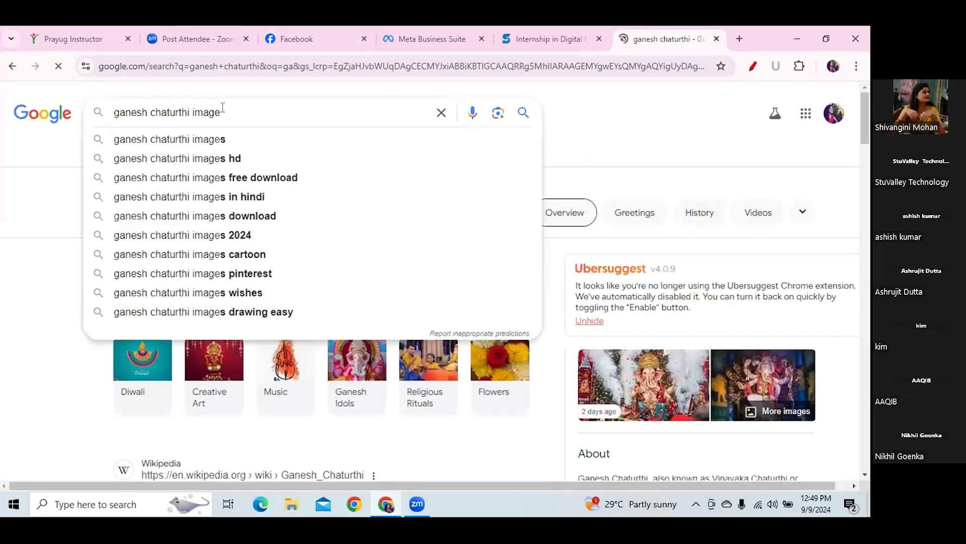
pyautogui.press('Return')
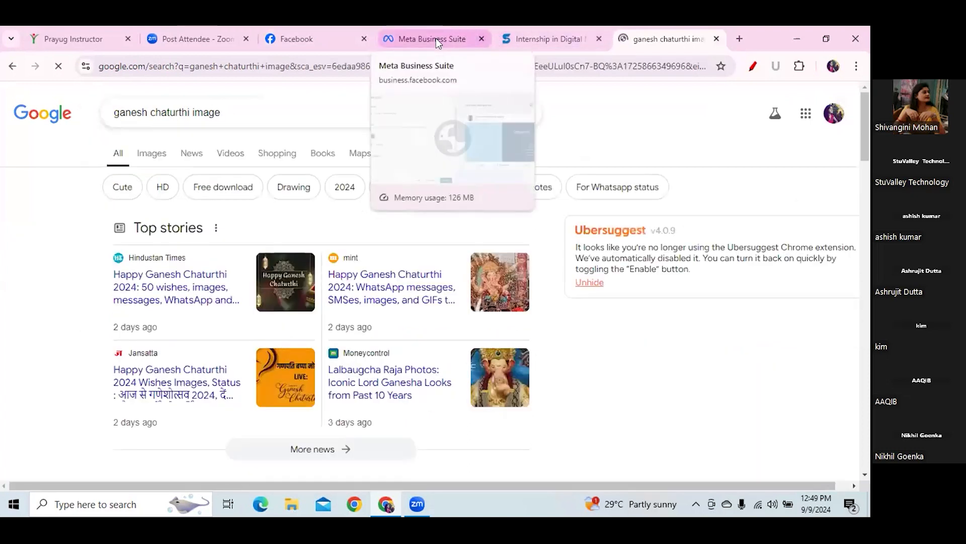
pyautogui.click(160, 153)
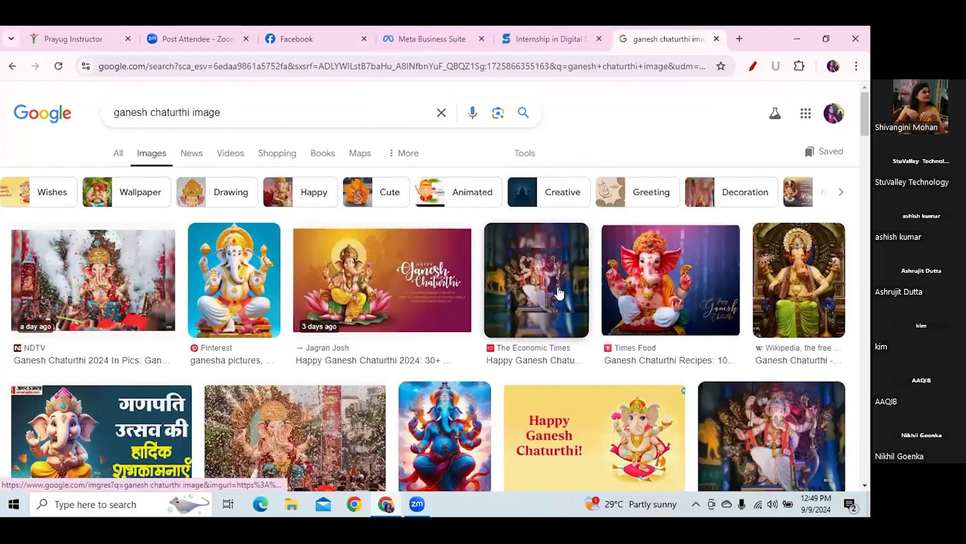
# - Save The Economic Times' Ganesh Chaturthi image to the Desktop as a WEBP file under the suggested name
pyautogui.click(538, 287)
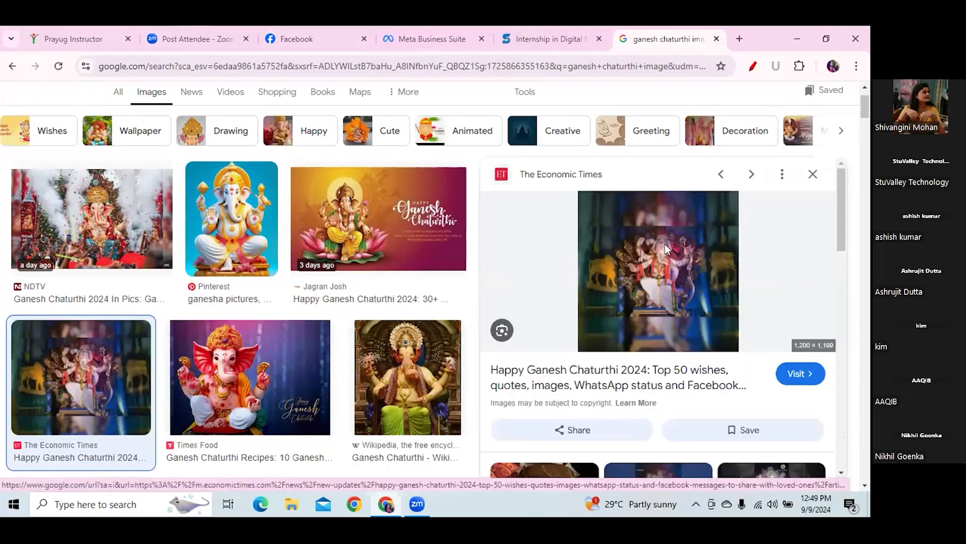
pyautogui.rightClick(665, 244)
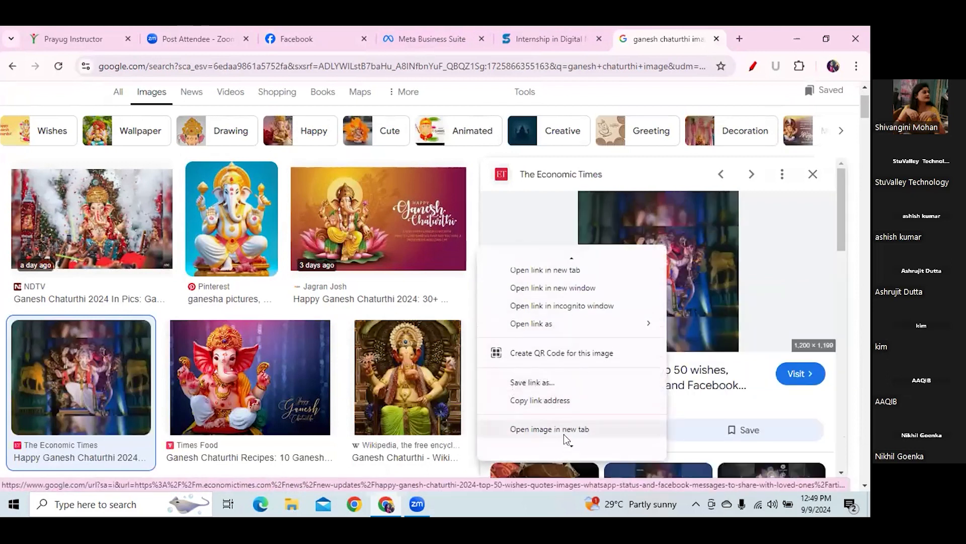
pyautogui.scroll(-3, 564, 433)
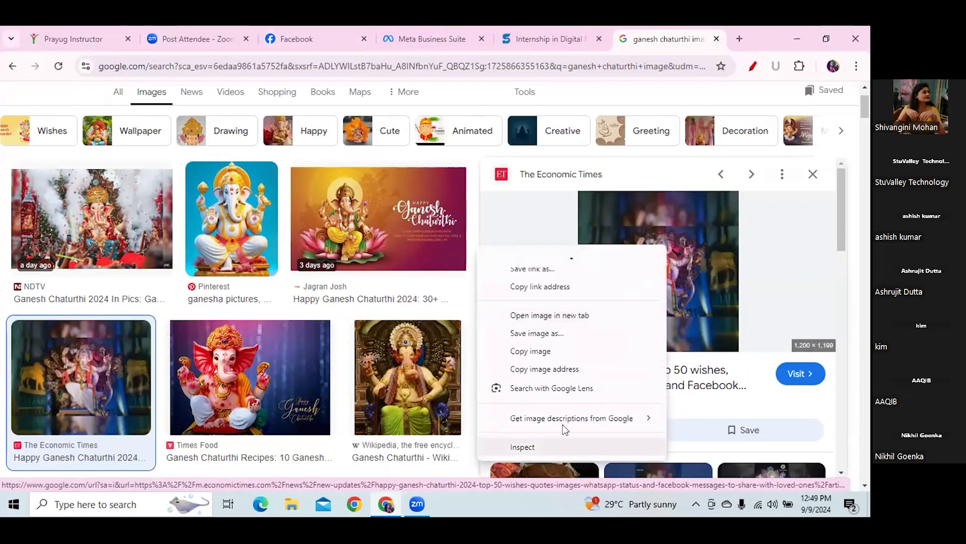
pyautogui.click(549, 334)
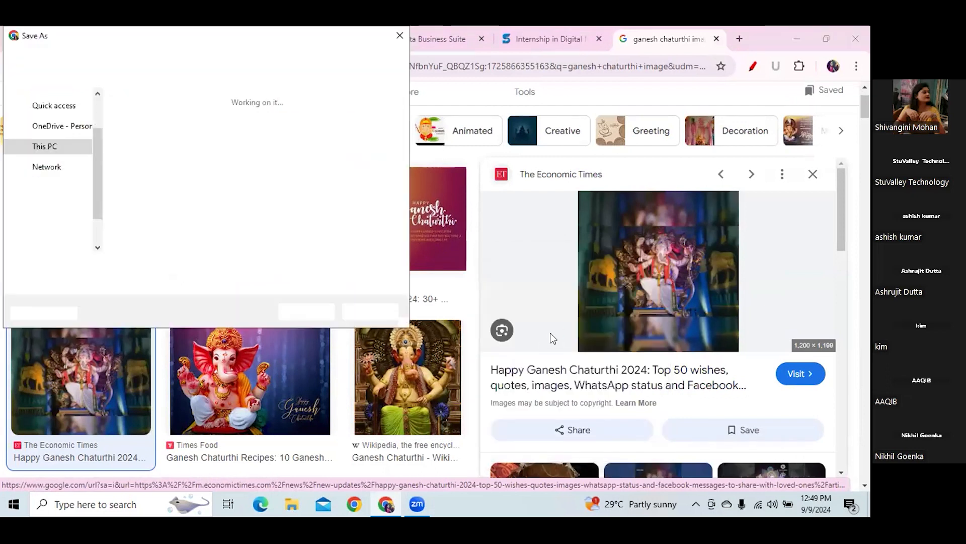
pyautogui.click(53, 130)
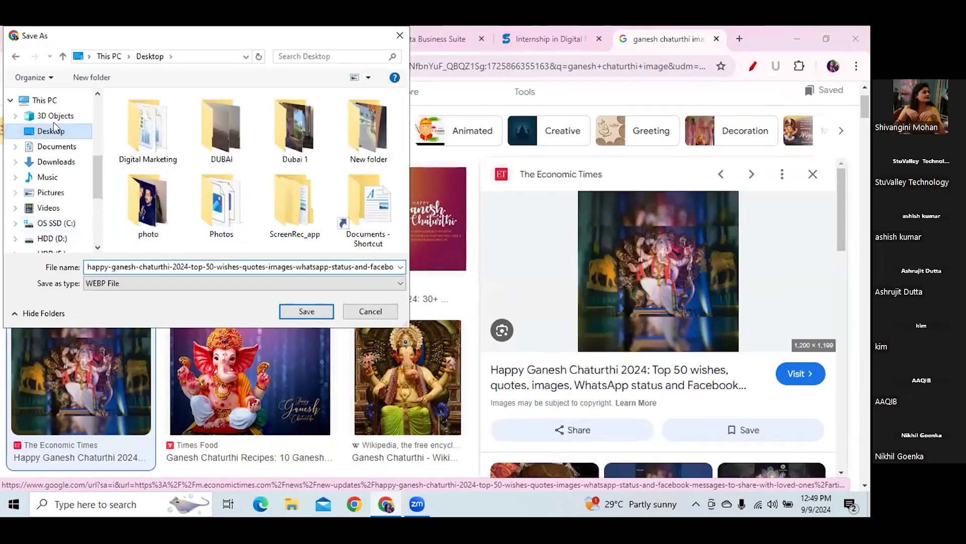
pyautogui.click(313, 309)
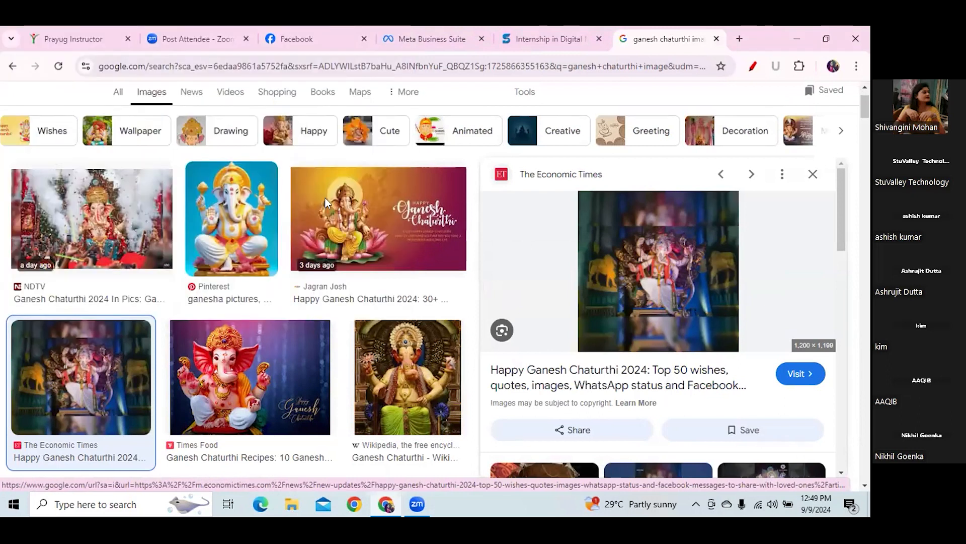
# - Return to the general web results and shorten the Google search to "ganesh chaturthi"
pyautogui.hotkey('alt', 'Left')
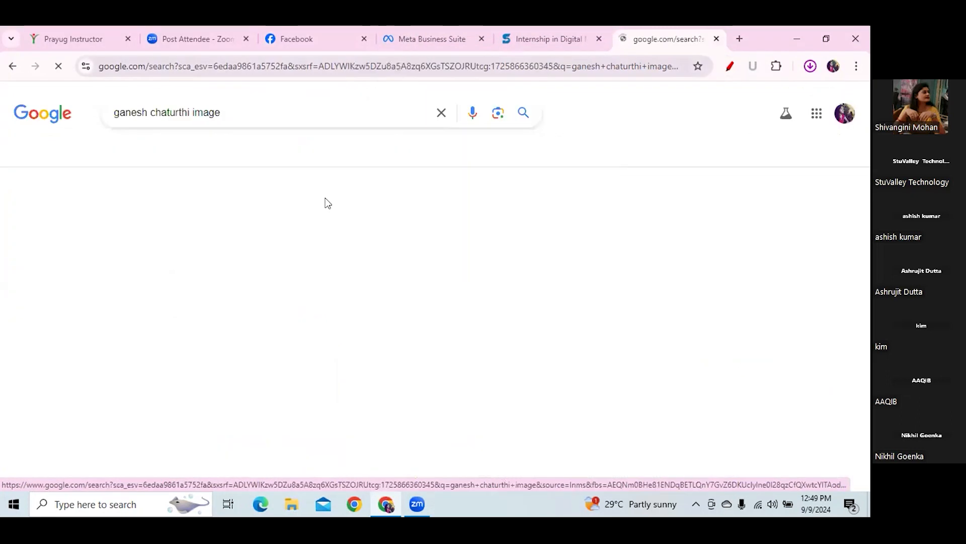
pyautogui.press('BackSpace')
pyautogui.press('BackSpace')
pyautogui.press('BackSpace')
pyautogui.press('BackSpace')
pyautogui.press('BackSpace')
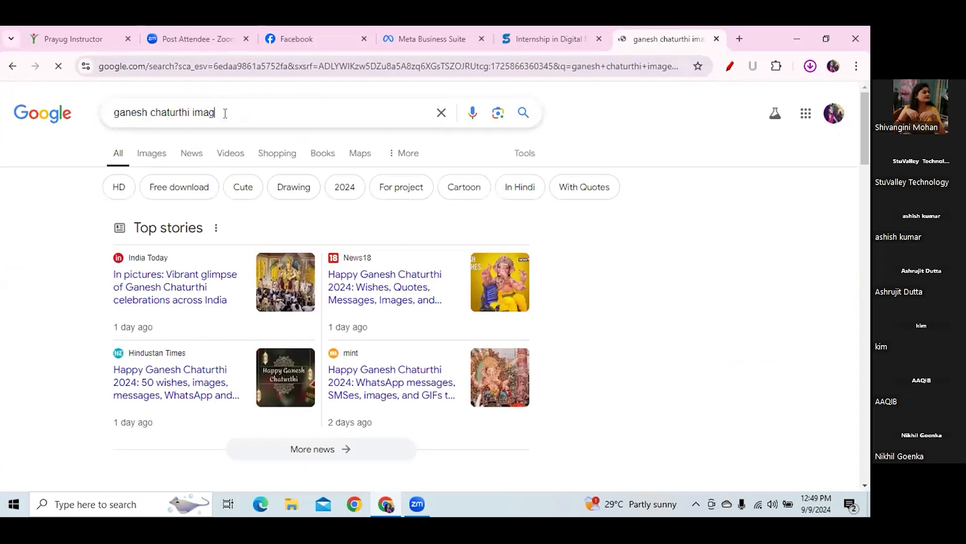
pyautogui.press('Return')
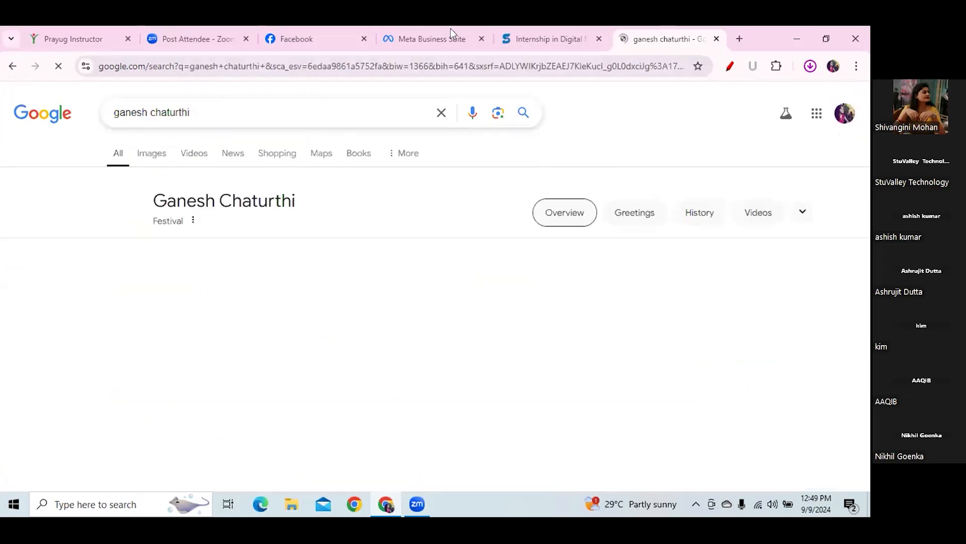
# - Switch back to the Meta Business Suite post and remove the On-page SEO and Offpage SEO image from its media
pyautogui.click(432, 39)
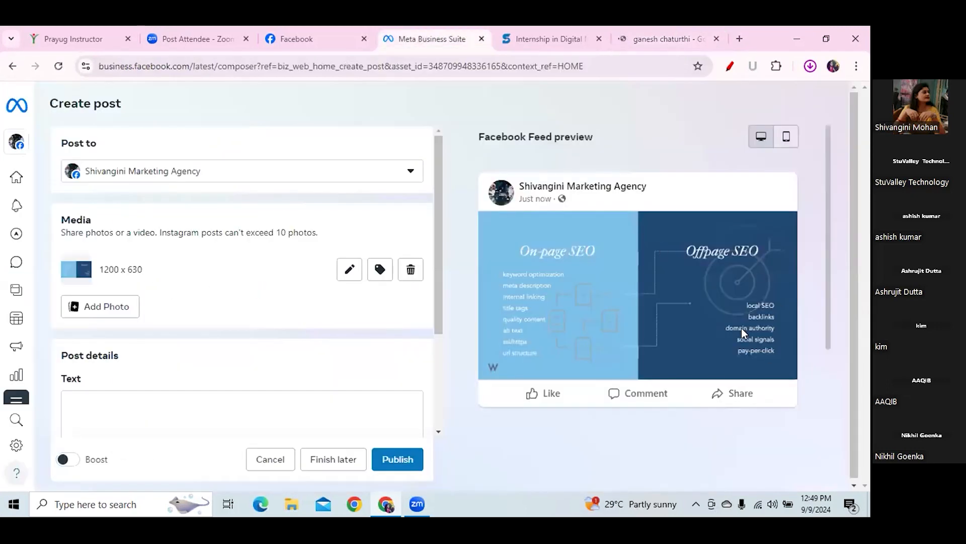
pyautogui.click(412, 270)
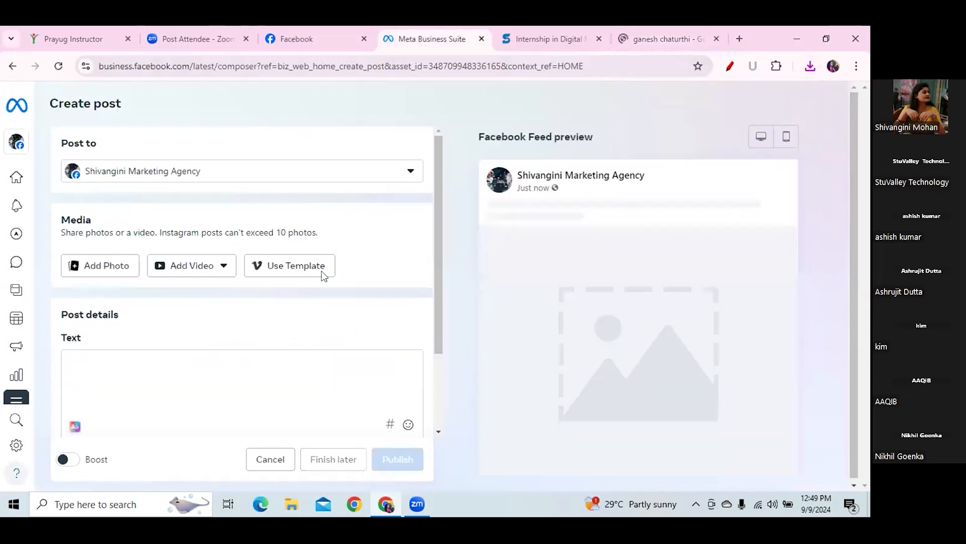
# - Try to add the saved Ganesh Chaturthi image from the Desktop to the post
pyautogui.click(104, 267)
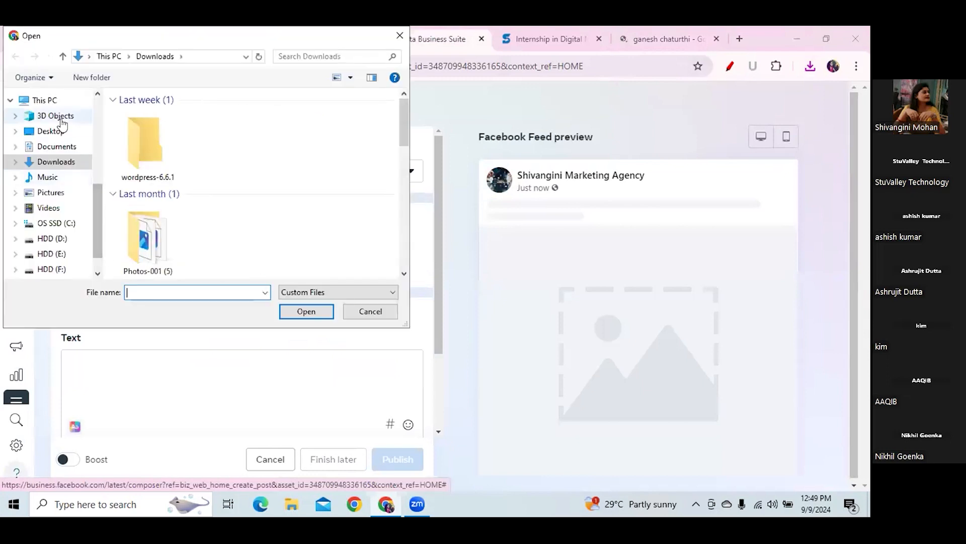
pyautogui.click(59, 133)
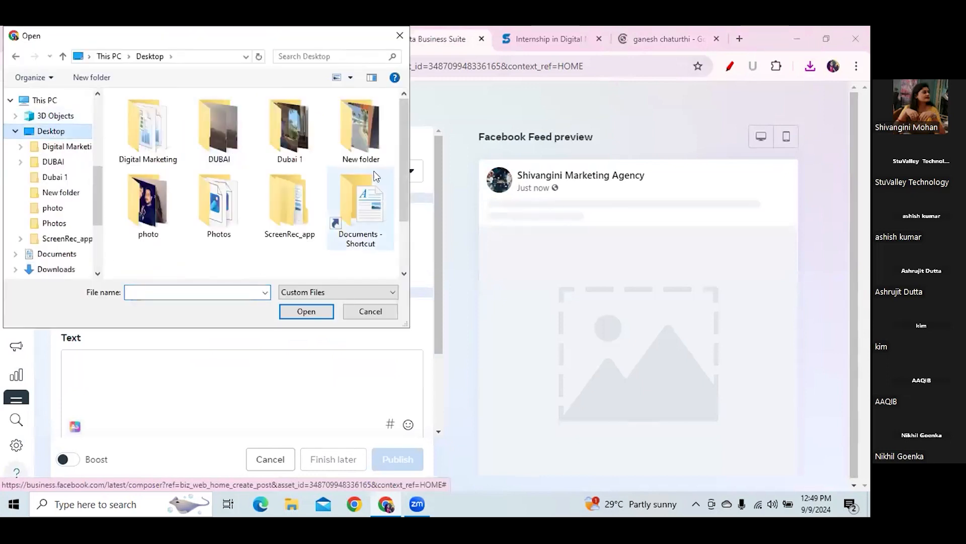
pyautogui.moveTo(404, 177); pyautogui.dragTo(412, 227)
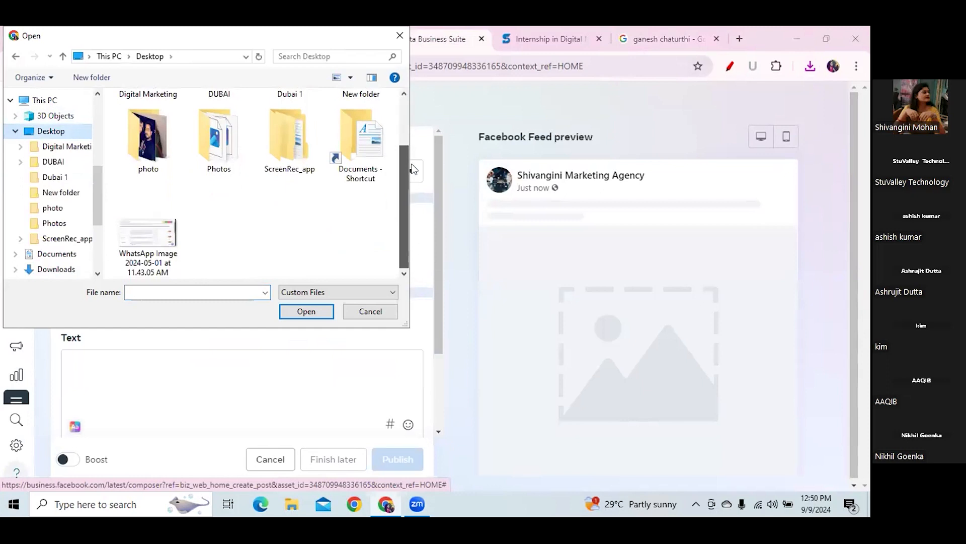
pyautogui.scroll(2, 409, 166)
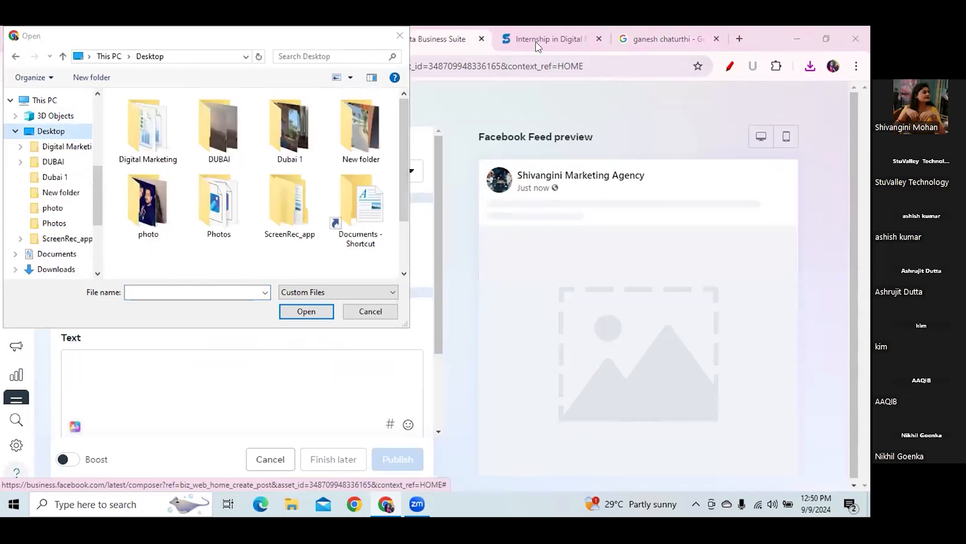
pyautogui.click(405, 35)
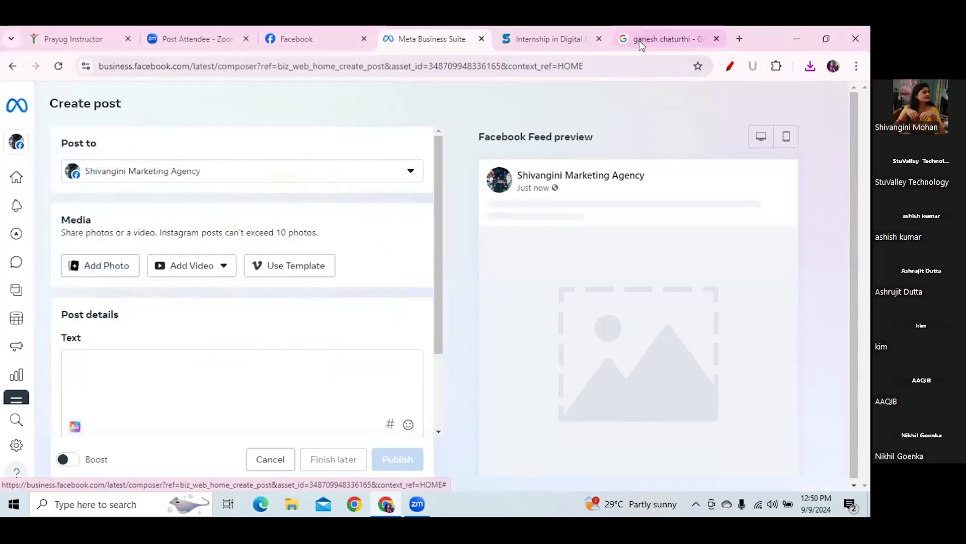
# - Save the Times Food image from the "ganesh chaturthi" image results to the Desktop as a CMS file named ganeshha
pyautogui.click(639, 40)
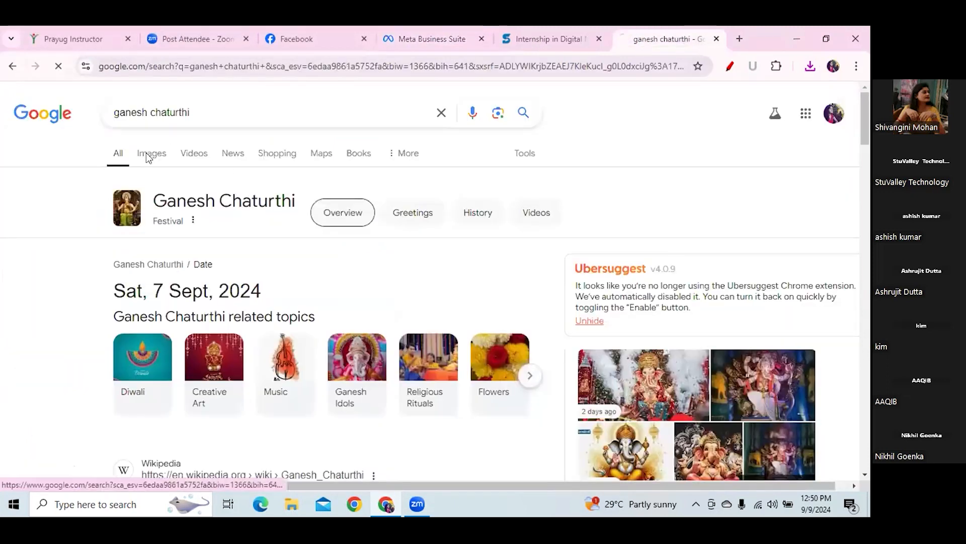
pyautogui.click(147, 158)
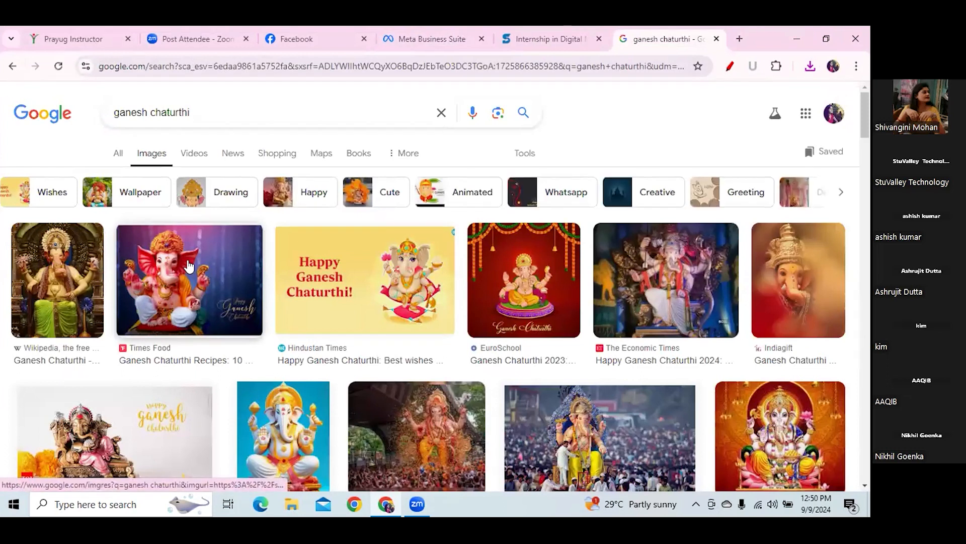
pyautogui.click(189, 267)
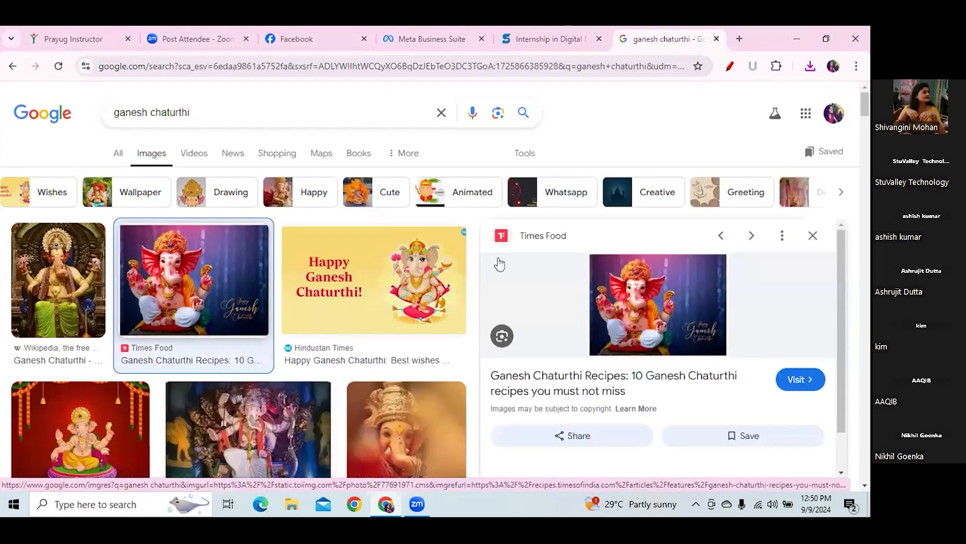
pyautogui.rightClick(622, 296)
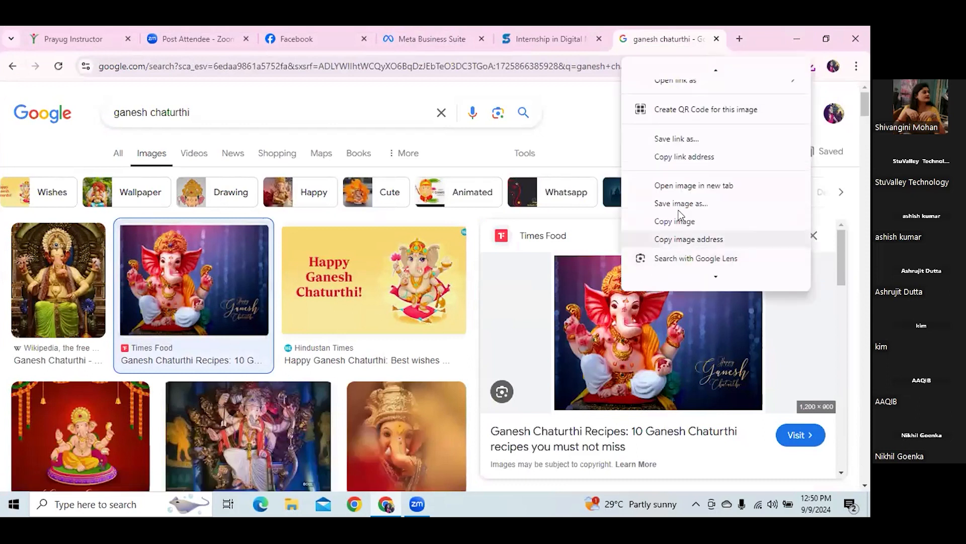
pyautogui.click(681, 204)
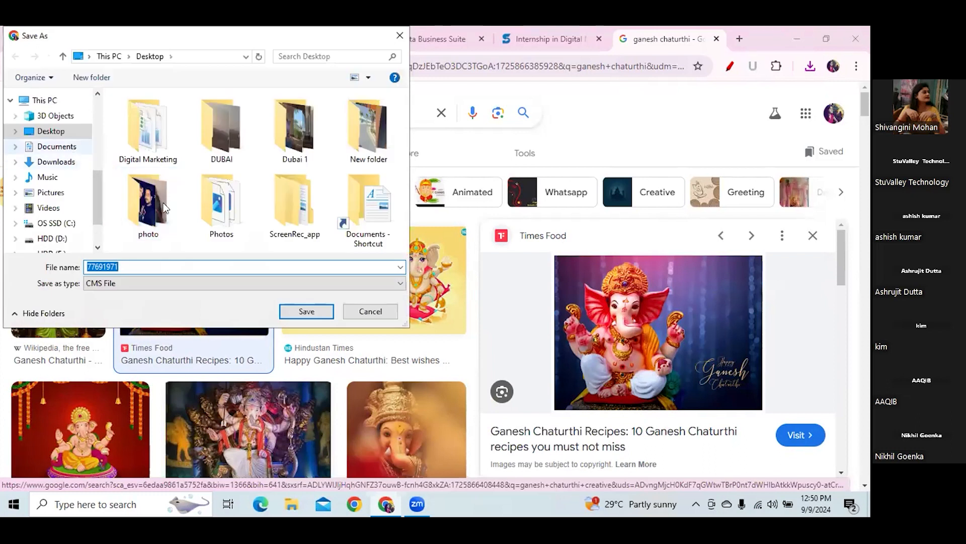
pyautogui.press('BackSpace')
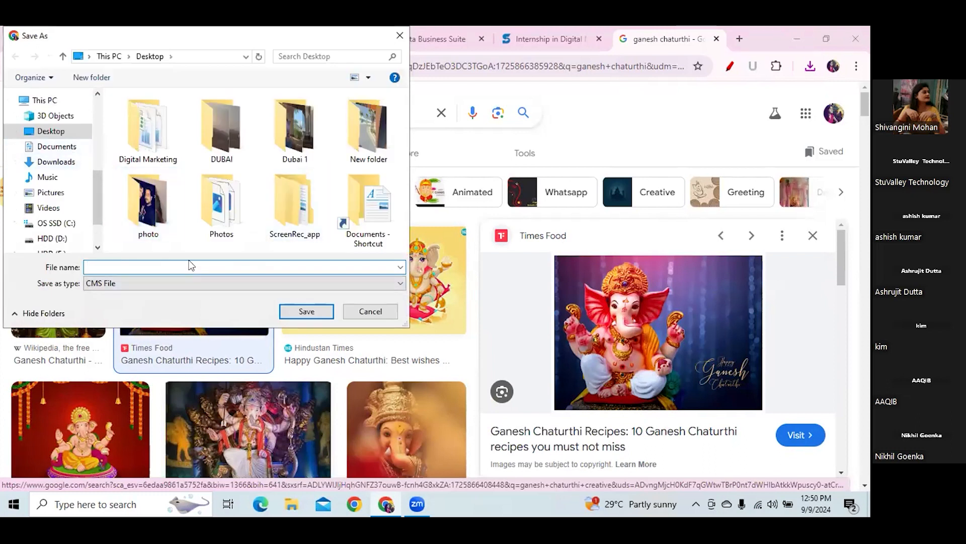
pyautogui.click(292, 309)
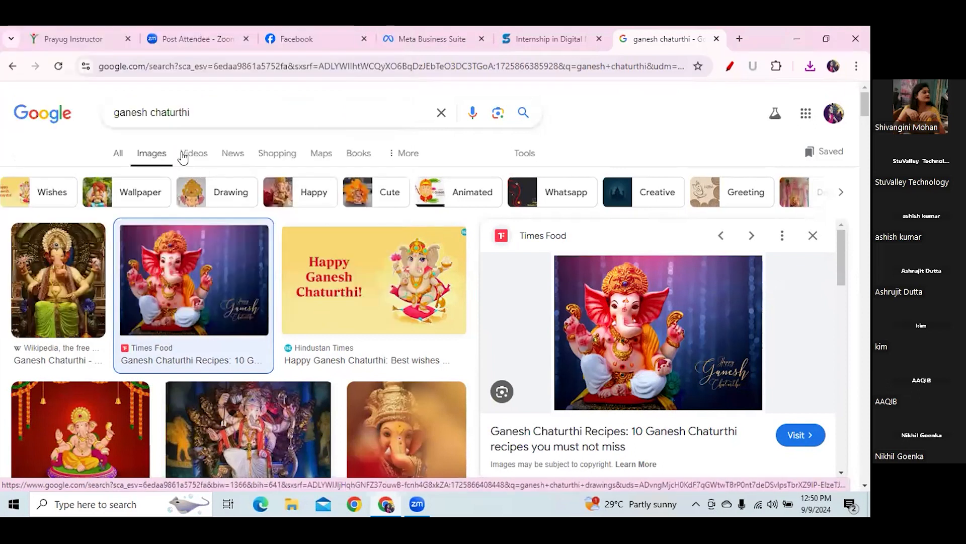
# - Return to the Meta Business Suite post and try to add the ganeshha image, searching the Desktop and Downloads folders
pyautogui.click(419, 35)
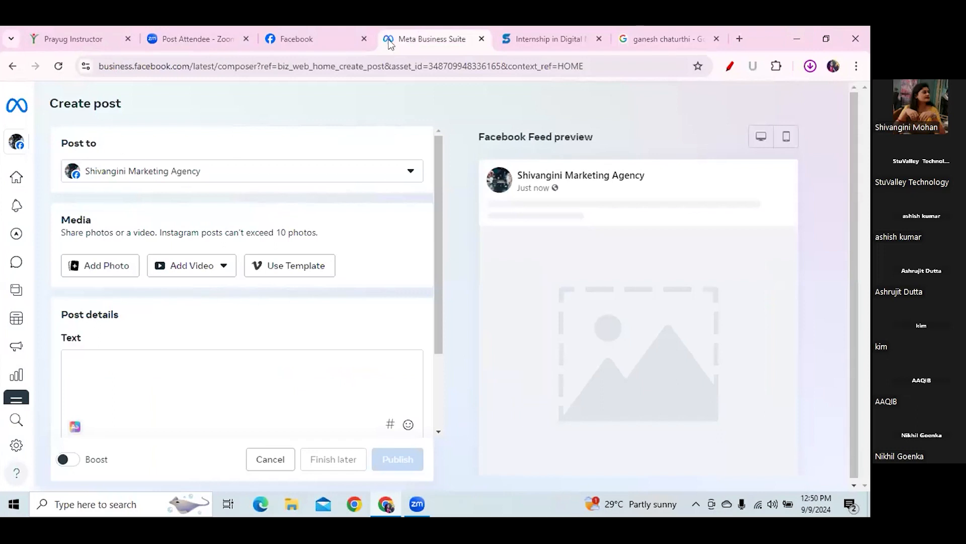
pyautogui.click(105, 266)
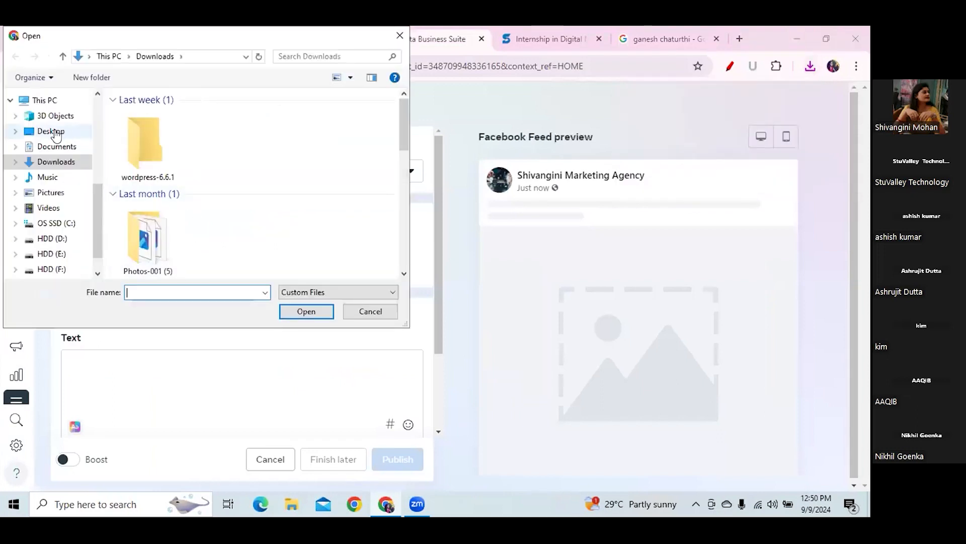
pyautogui.click(55, 147)
pyautogui.click(51, 131)
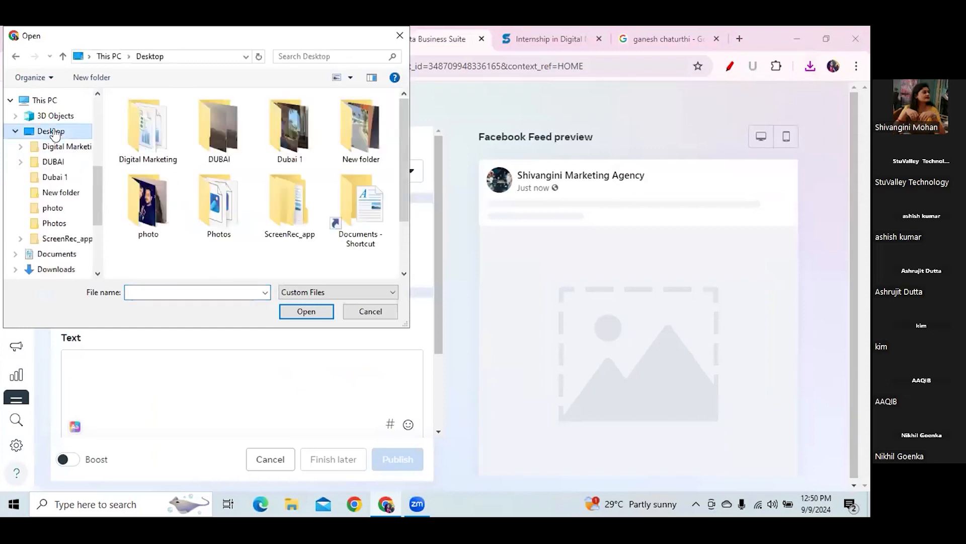
pyautogui.moveTo(402, 206); pyautogui.dragTo(397, 143)
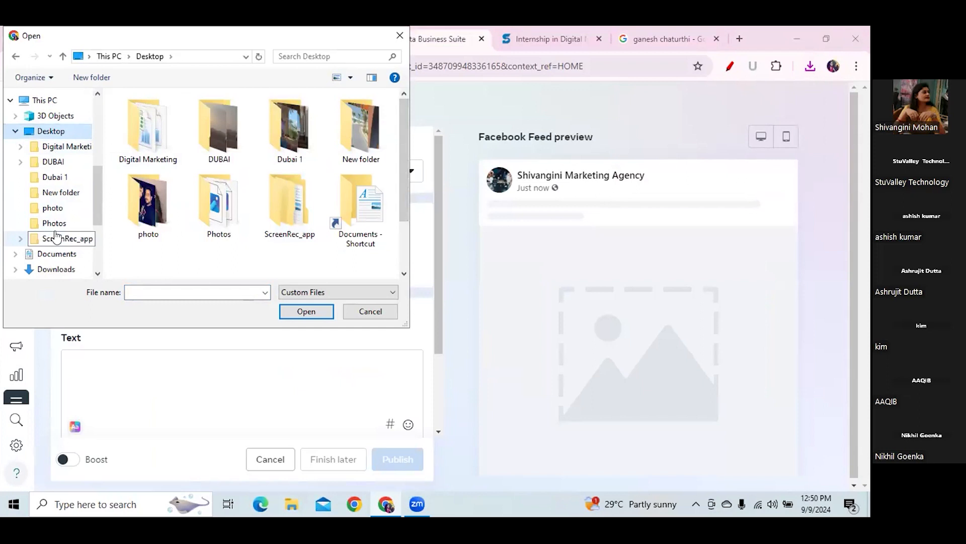
pyautogui.click(58, 270)
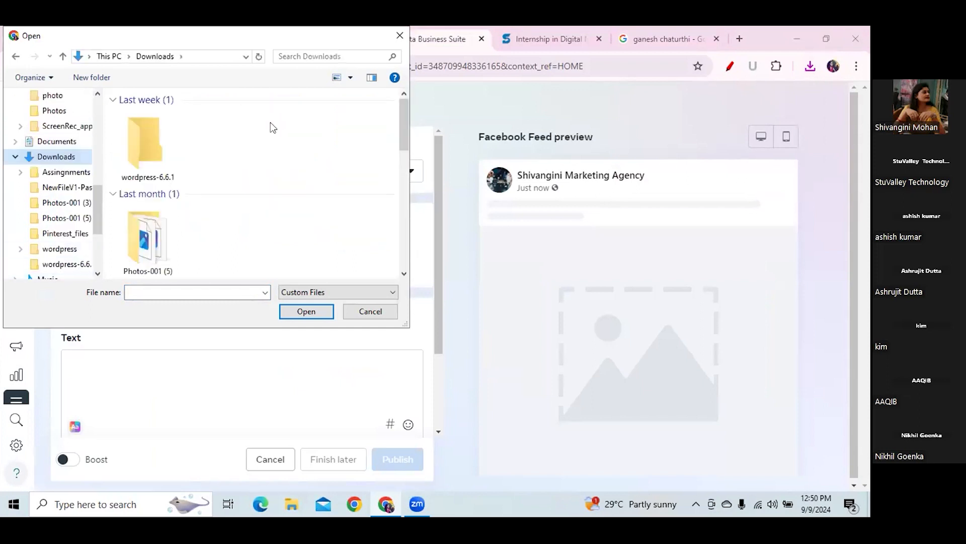
pyautogui.moveTo(404, 146)
pyautogui.mouseDown()
pyautogui.moveTo(404, 173)
pyautogui.moveTo(404, 137)
pyautogui.mouseUp()
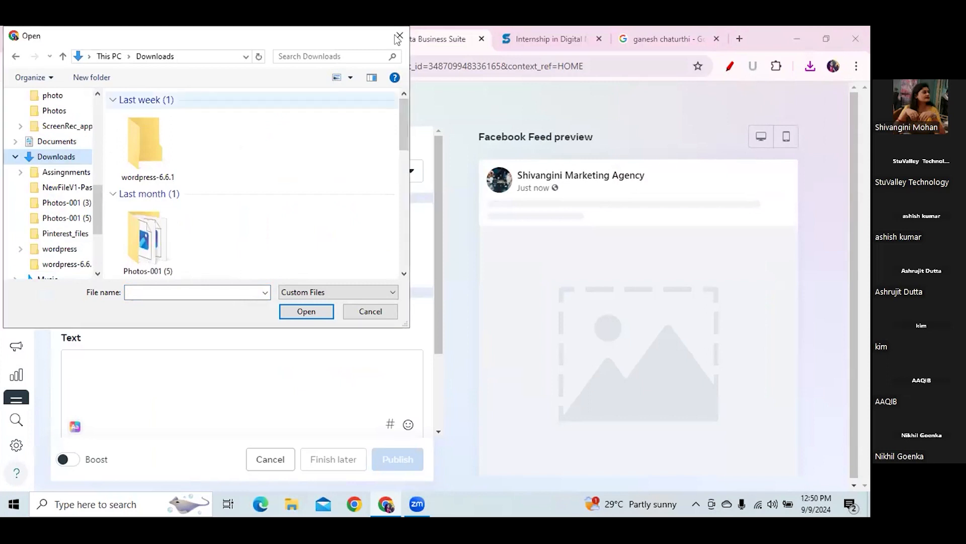
pyautogui.click(399, 36)
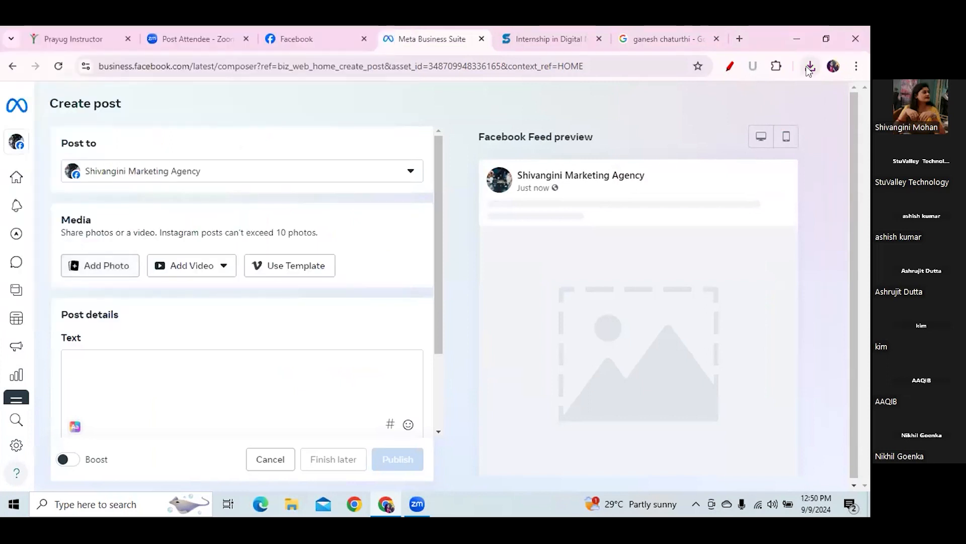
# - Open the downloaded Happy Ganesh Chaturthi WEBP image from the recent download history in a browser tab and close the Google results tab
pyautogui.click(810, 69)
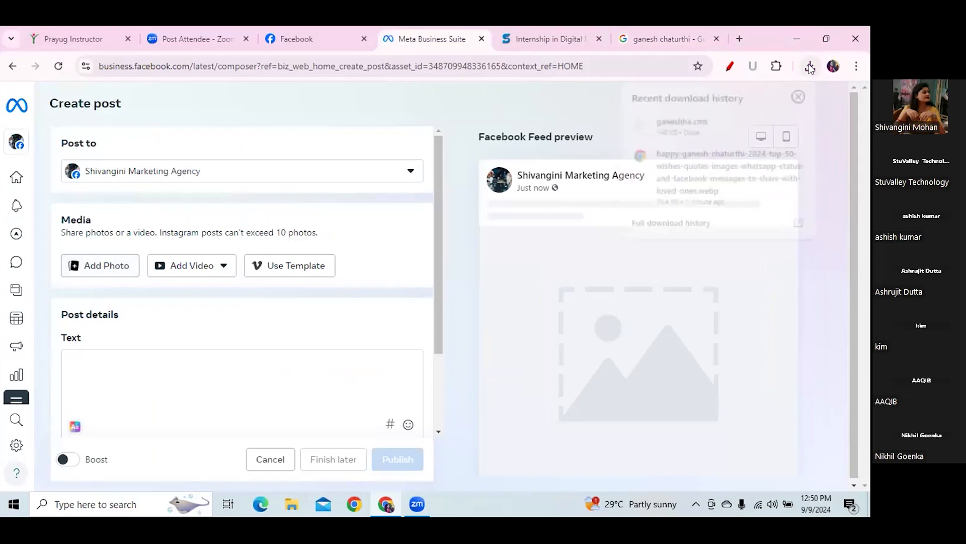
pyautogui.moveTo(694, 184); pyautogui.dragTo(126, 267)
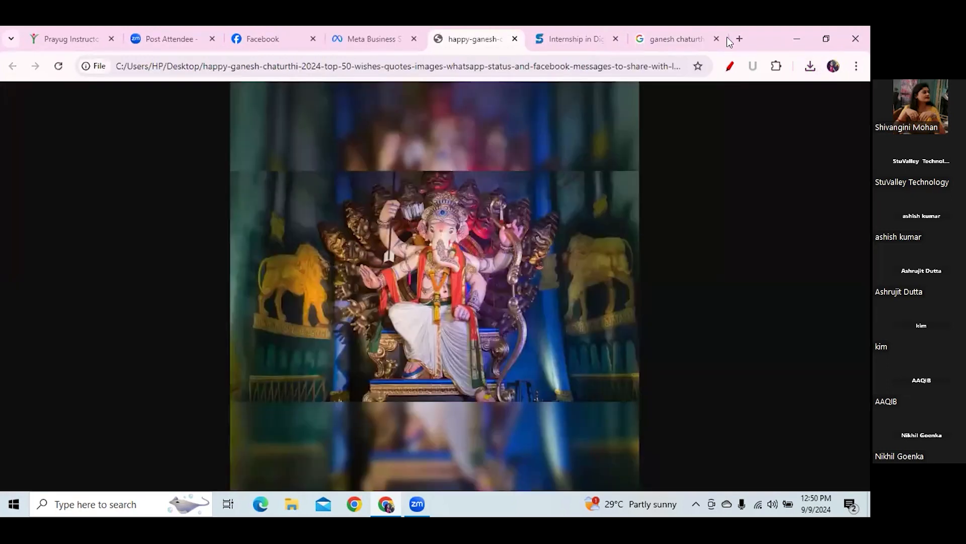
pyautogui.click(715, 38)
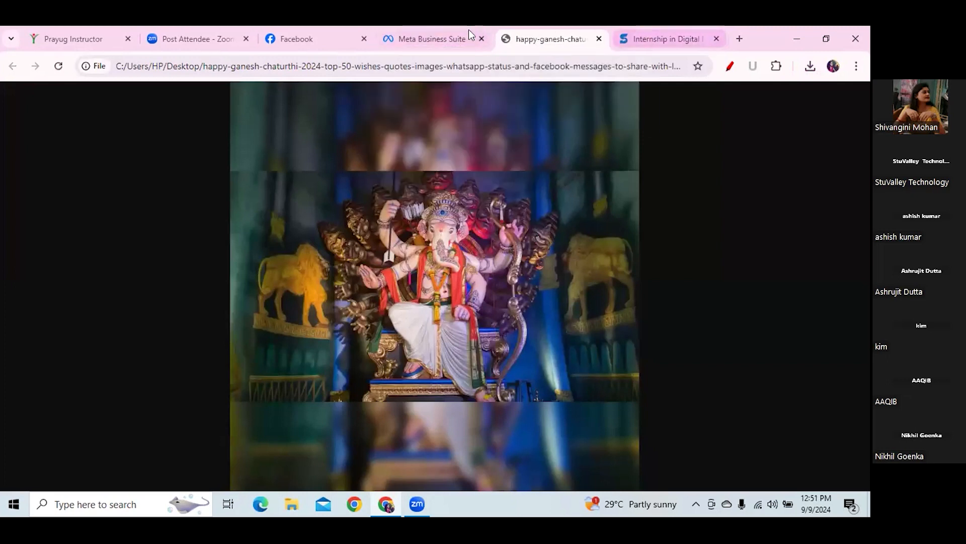
# - Add the on-page SEO versus off-page SEO image from the Downloads folder to the Meta Business Suite post again
pyautogui.click(440, 31)
pyautogui.click(118, 269)
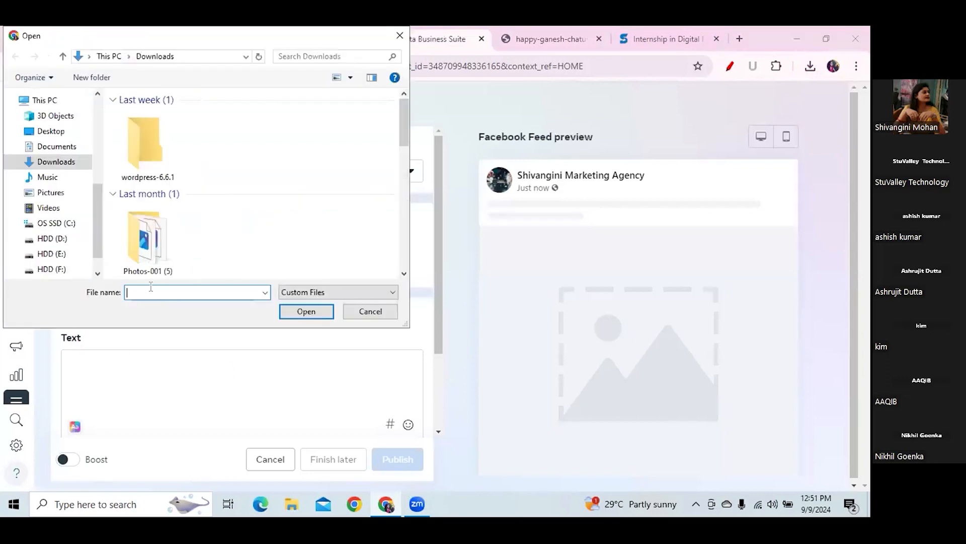
pyautogui.moveTo(405, 141); pyautogui.dragTo(402, 201)
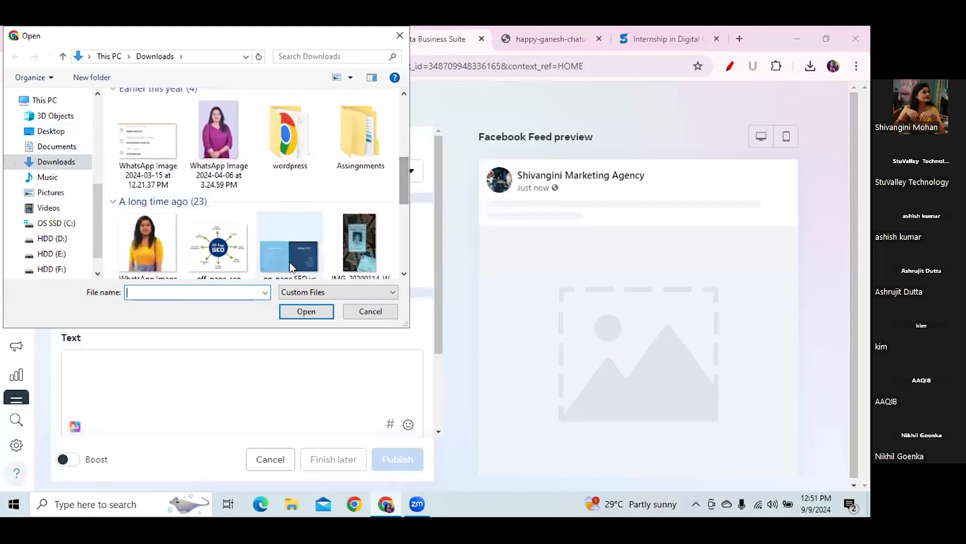
pyautogui.click(290, 267)
pyautogui.click(312, 312)
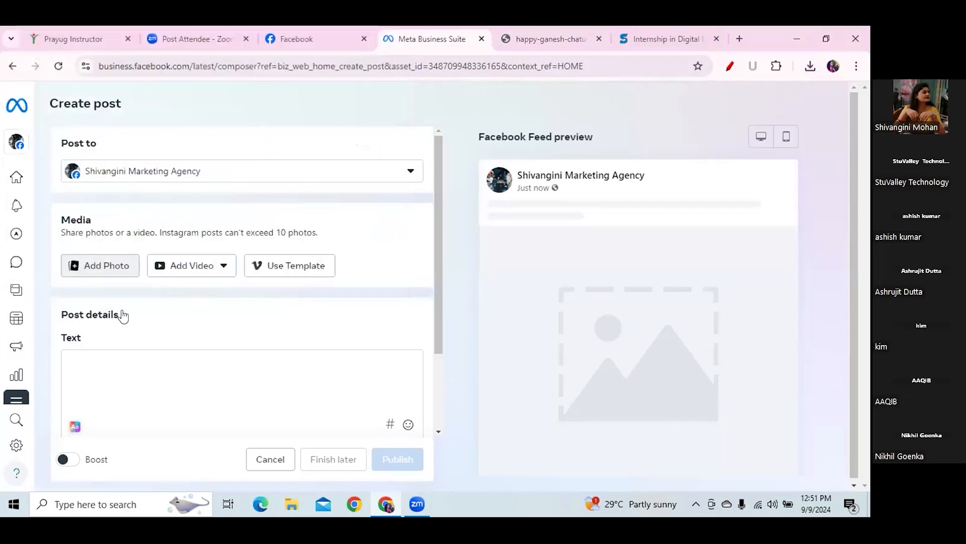
pyautogui.moveTo(439, 292); pyautogui.dragTo(440, 351)
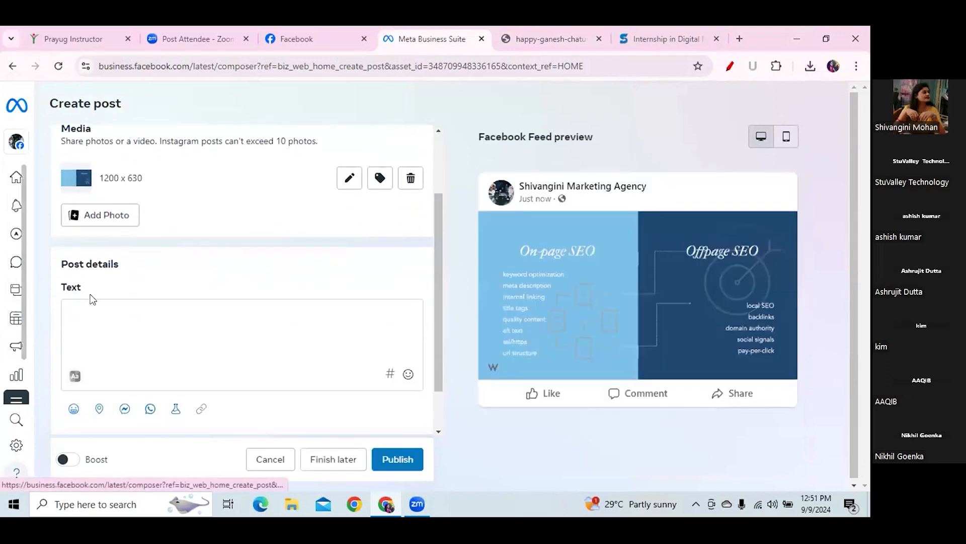
pyautogui.click(89, 307)
pyautogui.write('https://stuintern.com/')
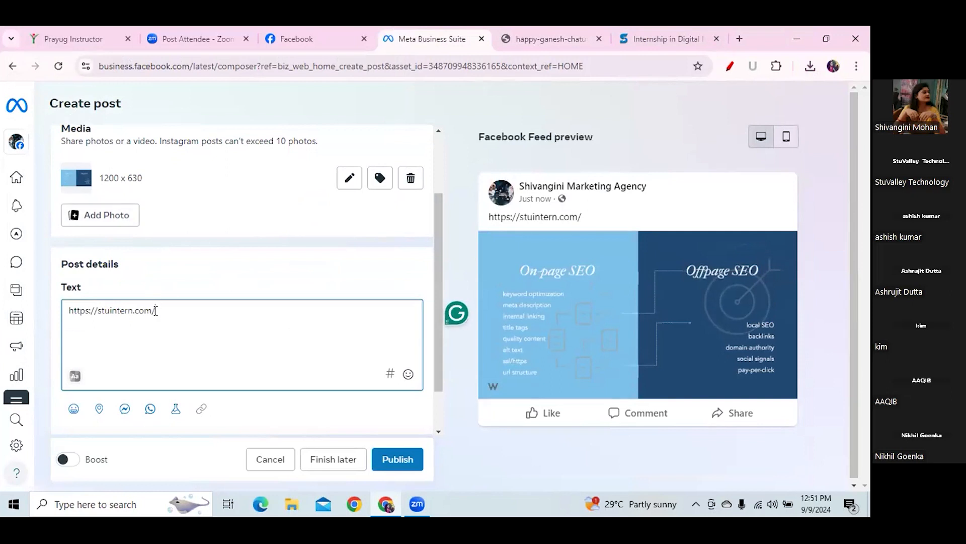
pyautogui.moveTo(155, 310); pyautogui.dragTo(68, 311)
pyautogui.press('BackSpace')
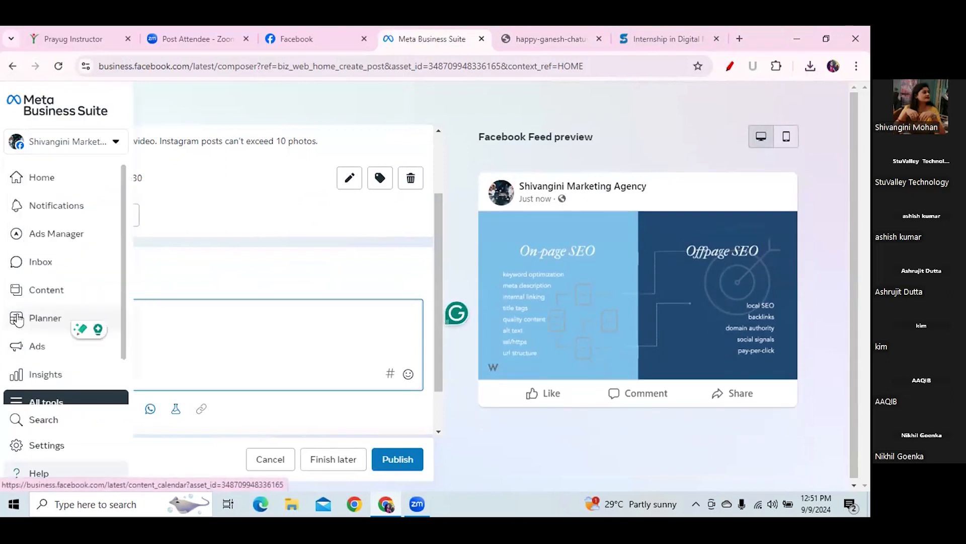
# - Switch to the StuIntern website, dismiss the Apply Now training and internship form, and view the home page's welcome paragraph
pyautogui.click(302, 34)
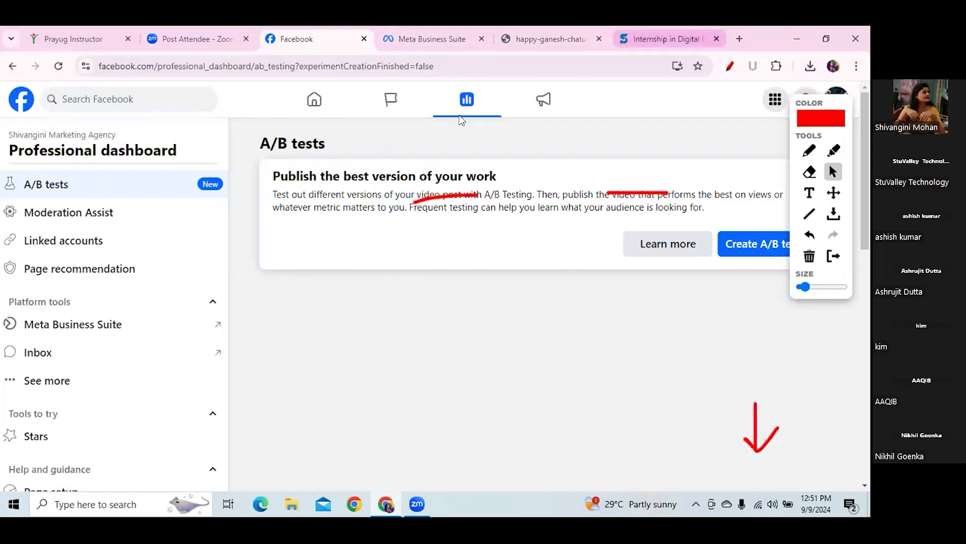
pyautogui.click(650, 33)
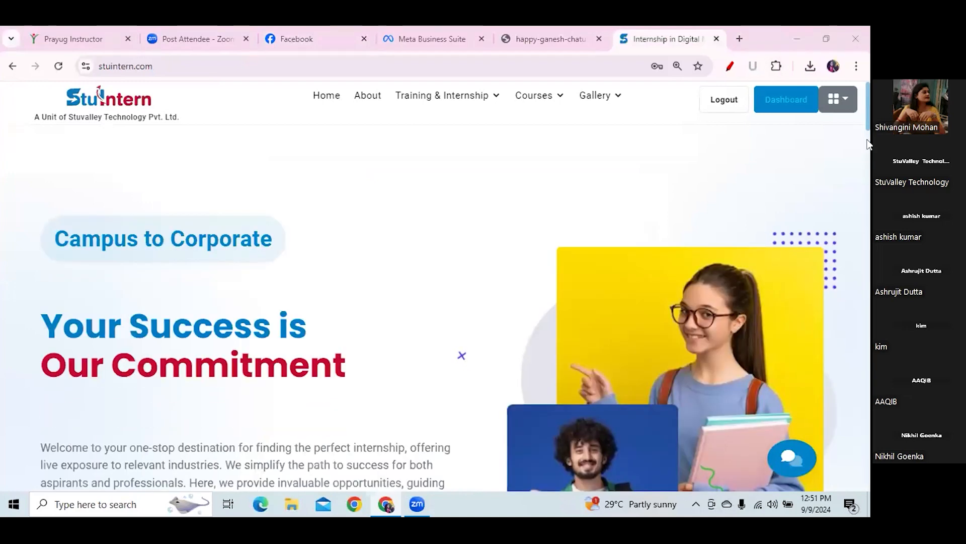
pyautogui.click(868, 118)
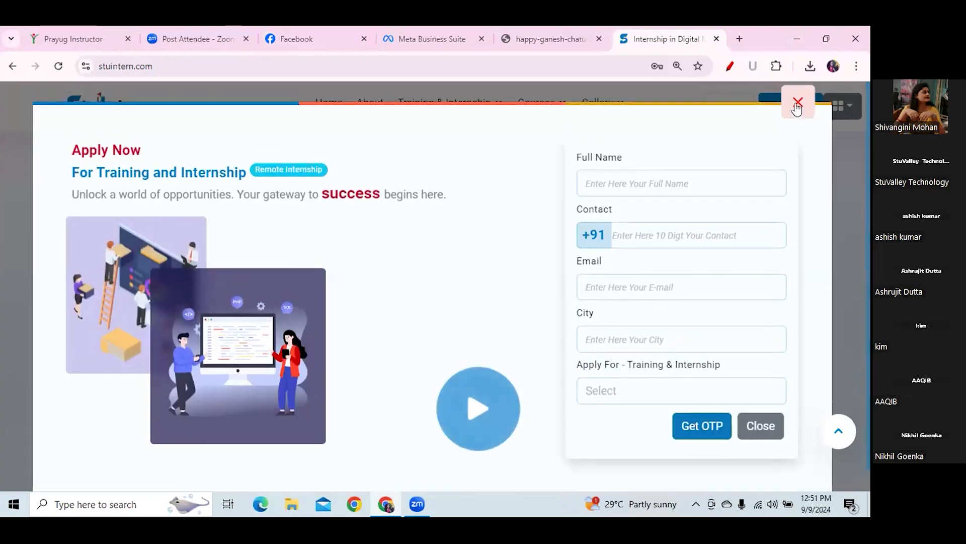
pyautogui.click(797, 99)
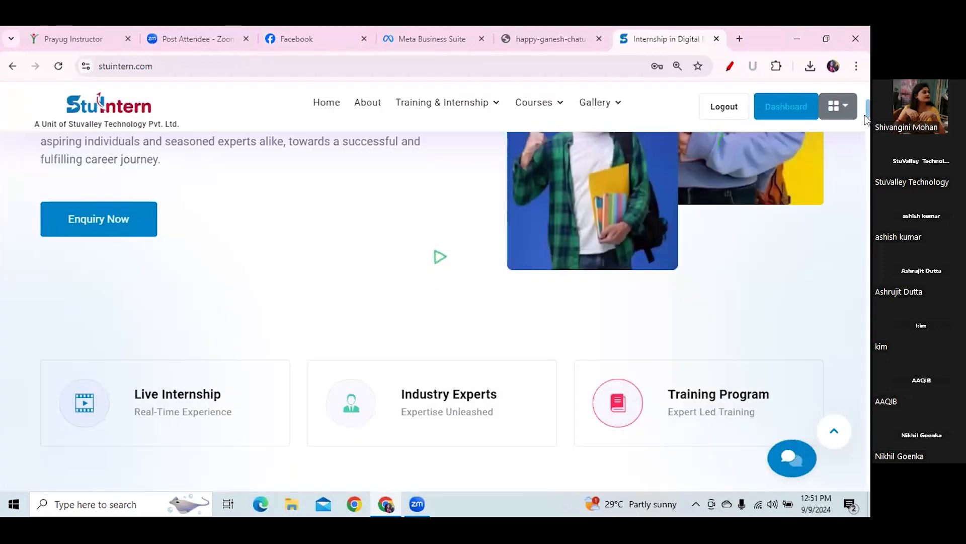
pyautogui.scroll(3, 867, 112)
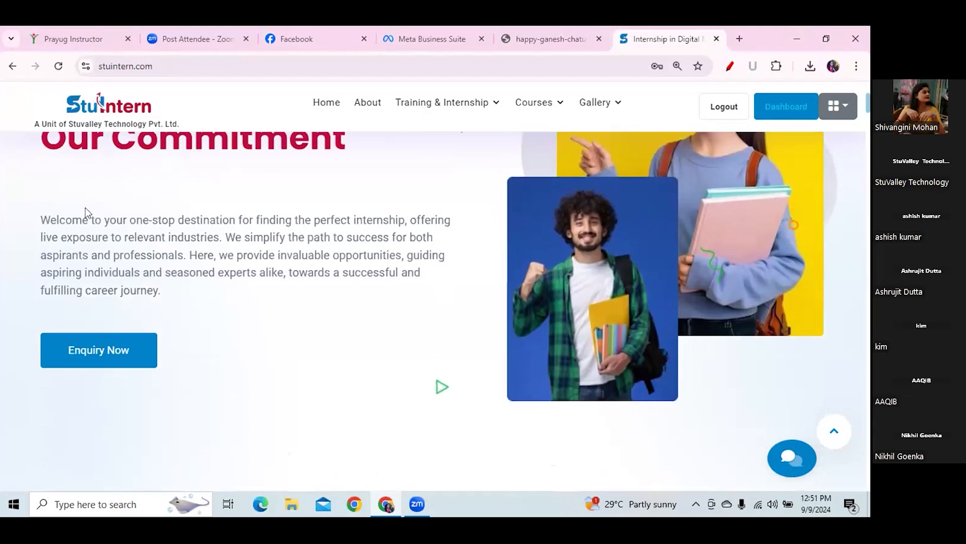
# - Copy the welcome paragraph under Our Commitment on the StuIntern home page into the Meta Business Suite post text
pyautogui.moveTo(41, 216); pyautogui.dragTo(161, 293)
pyautogui.hotkey('ctrl', 'c')
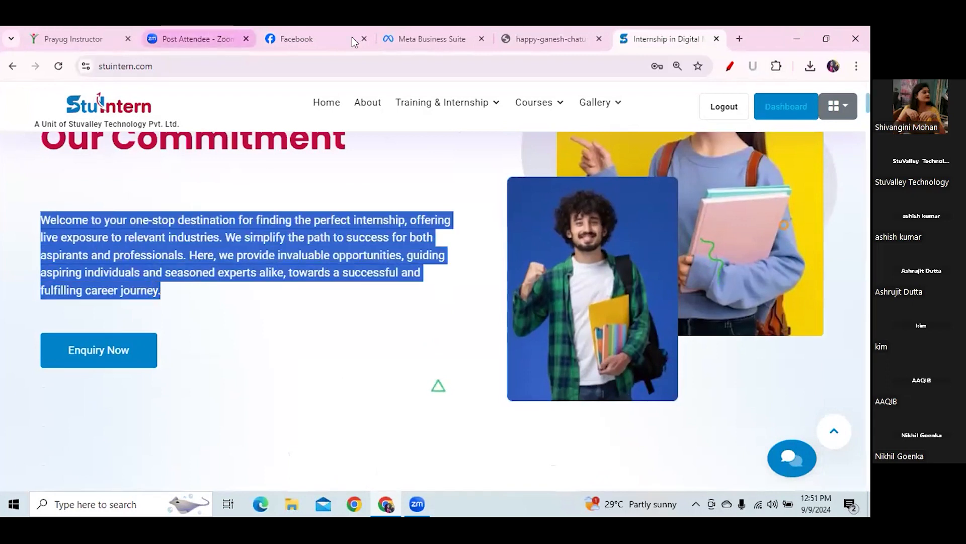
pyautogui.click(433, 38)
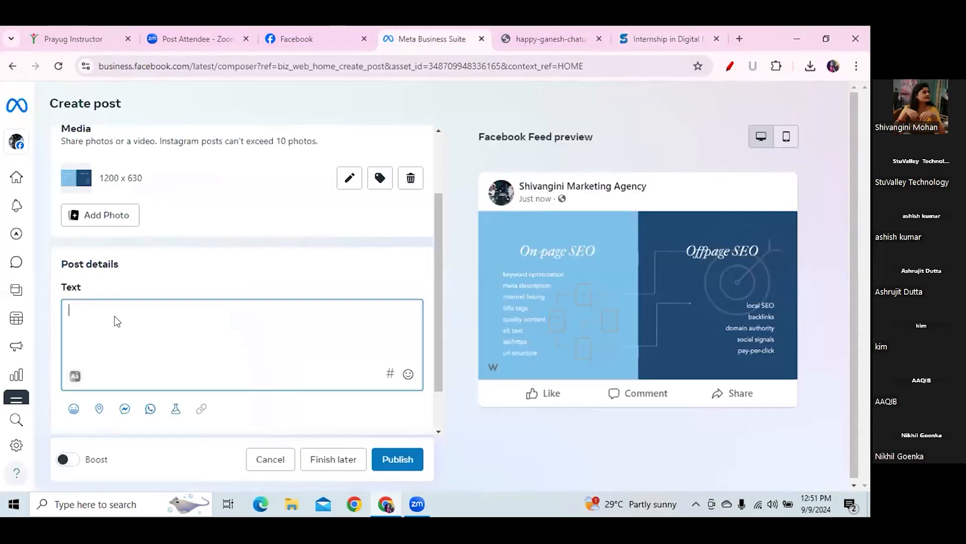
pyautogui.hotkey('ctrl', 'v')
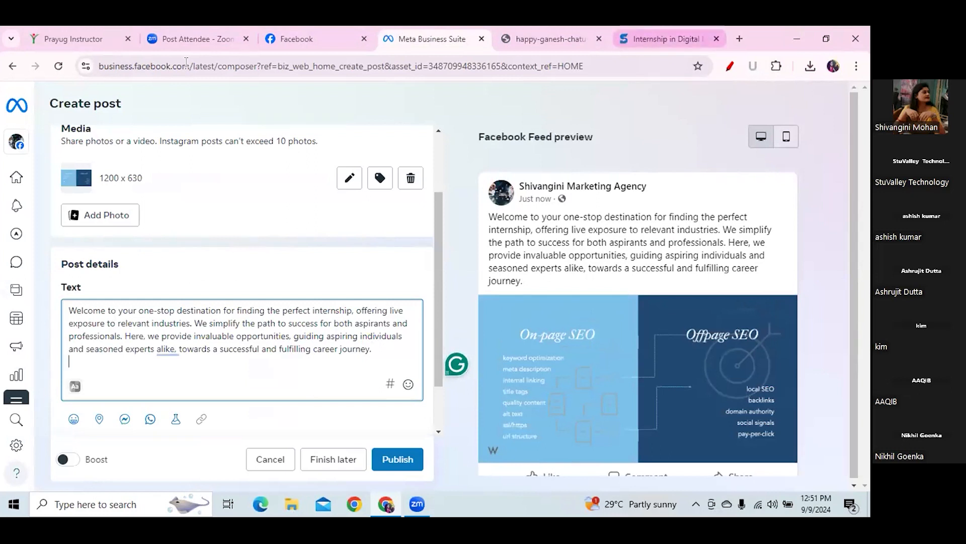
pyautogui.click(665, 39)
pyautogui.click(101, 66)
pyautogui.hotkey('ctrl', 'c')
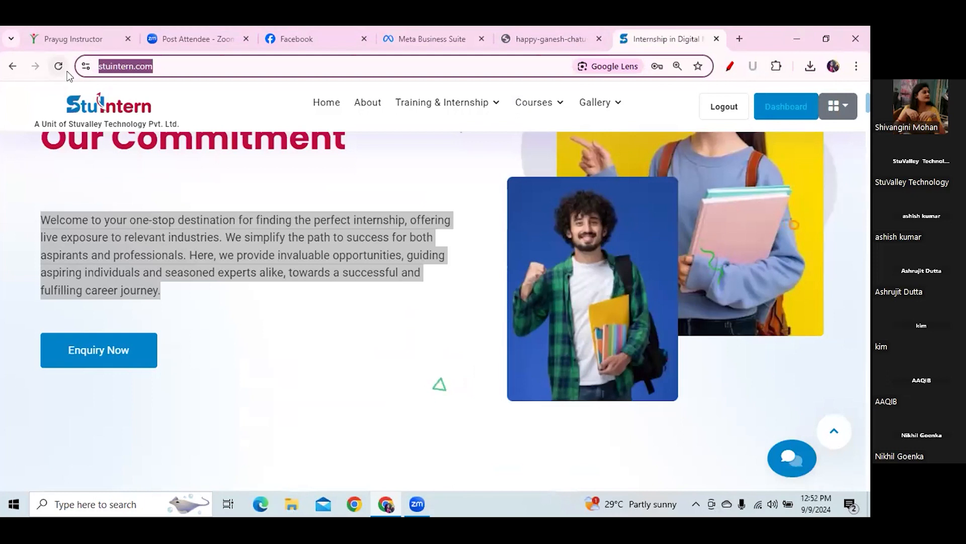
pyautogui.click(599, 39)
pyautogui.click(599, 39)
pyautogui.click(120, 363)
pyautogui.press('Return')
pyautogui.hotkey('ctrl', 'v')
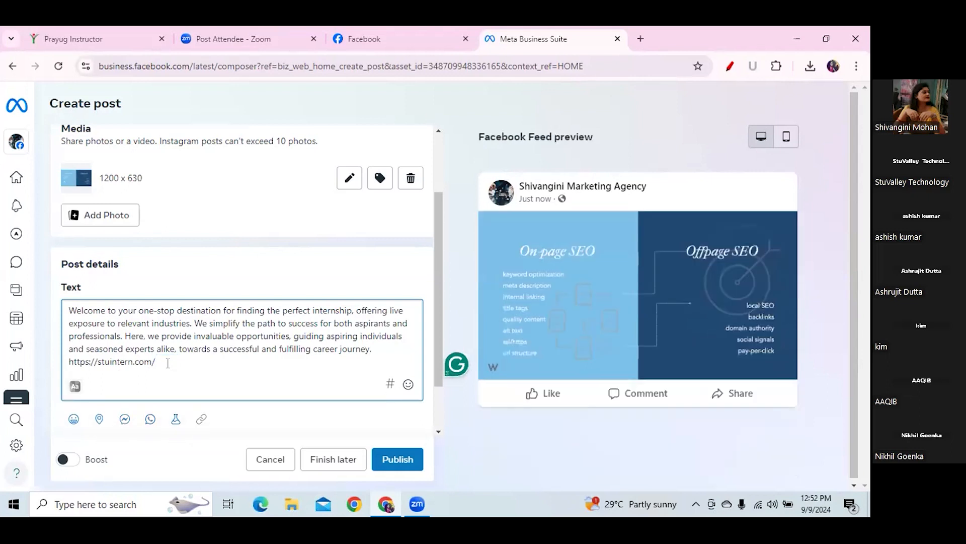
# - View the popular hashtag suggestions without adding any, and enable the date and time scheduling option for the post
pyautogui.click(390, 384)
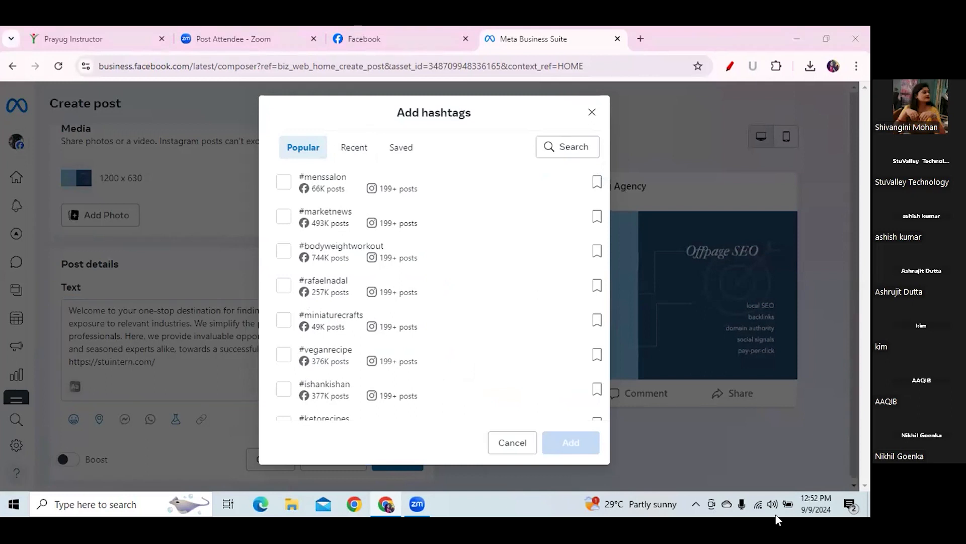
pyautogui.click(592, 112)
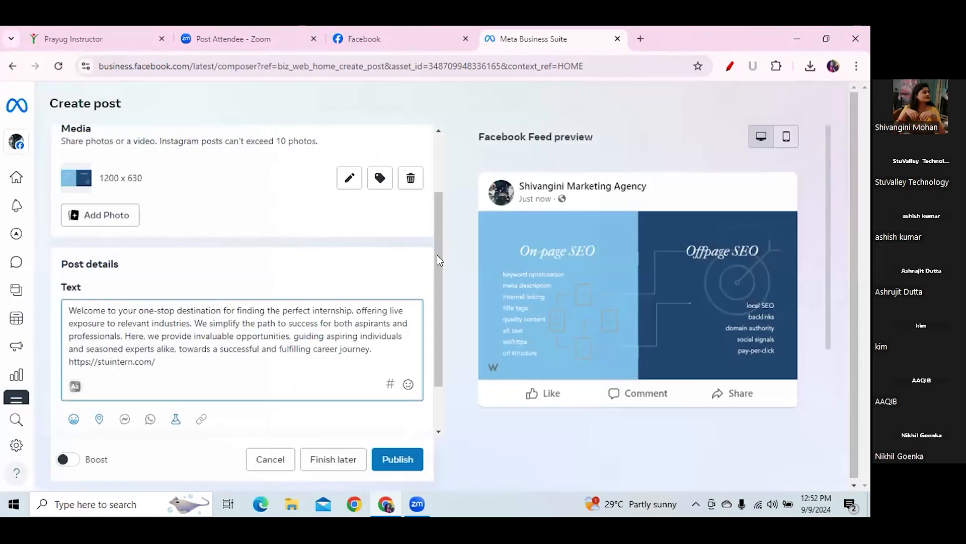
pyautogui.scroll(-1, 438, 302)
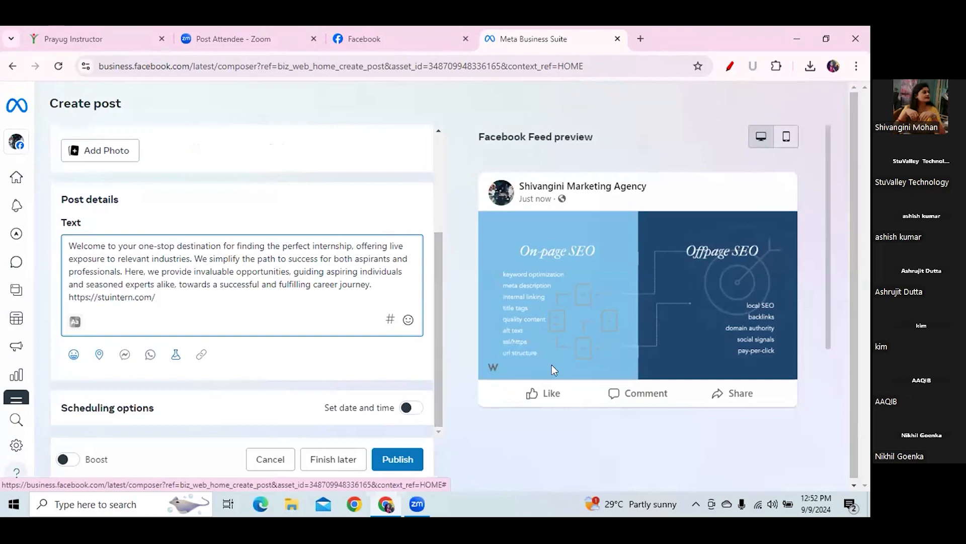
pyautogui.moveTo(152, 409); pyautogui.dragTo(94, 420)
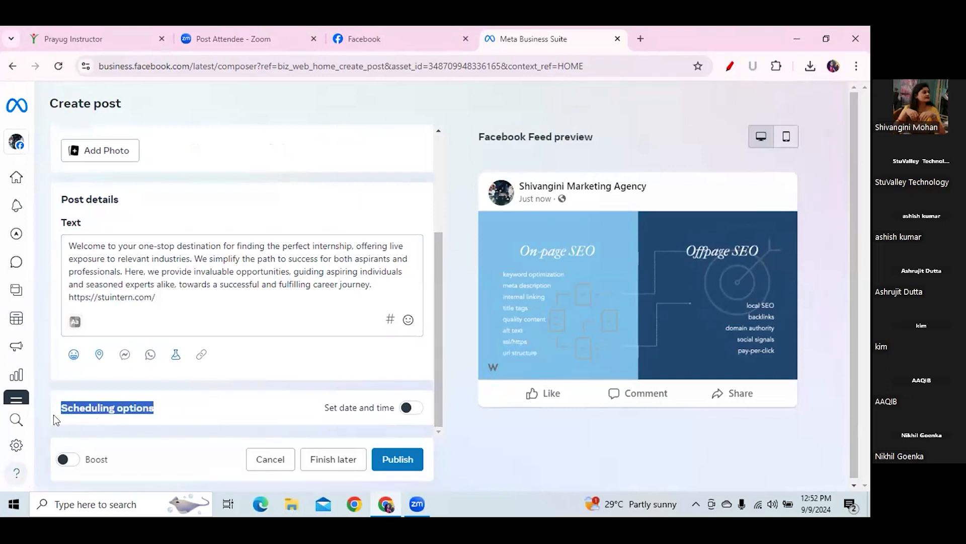
pyautogui.click(406, 409)
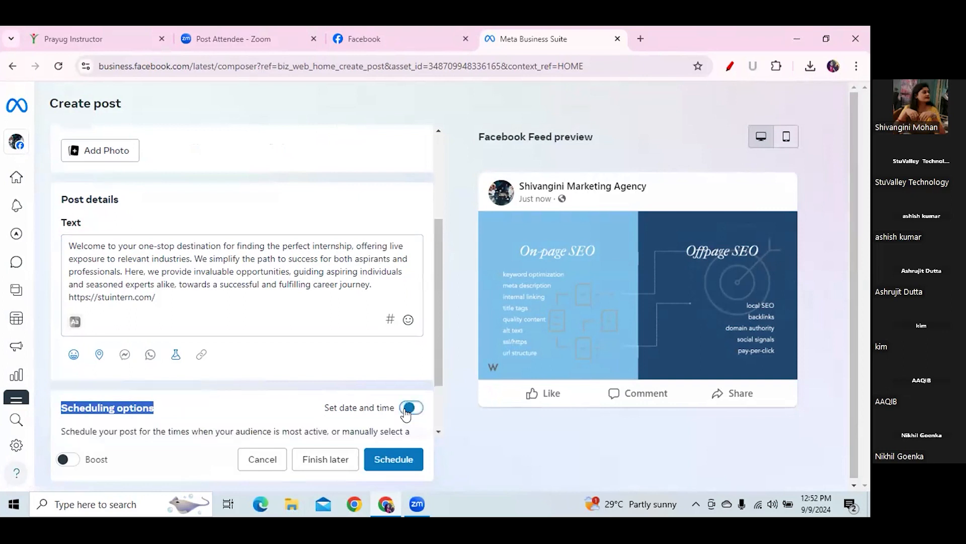
pyautogui.moveTo(439, 357); pyautogui.dragTo(438, 402)
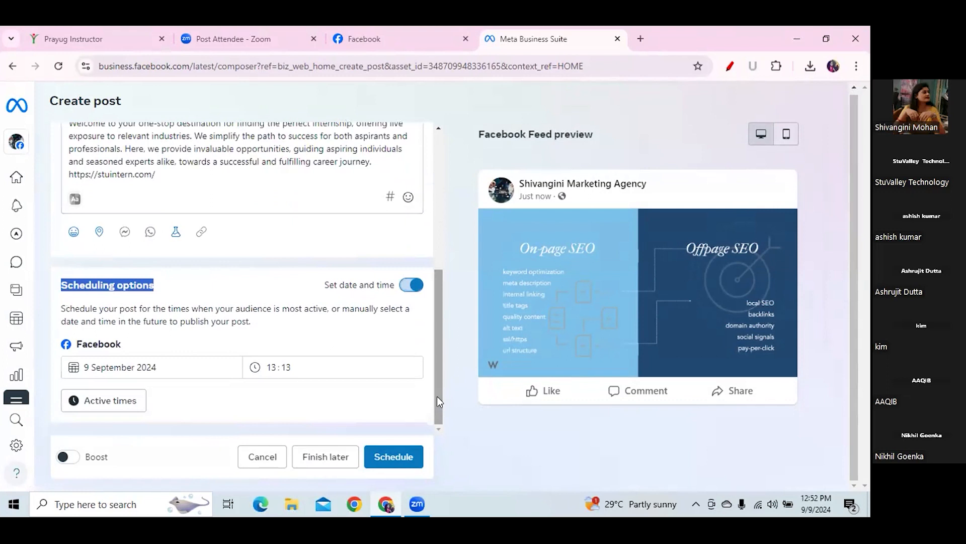
# - Try a scheduled time of 13:00 for the Facebook post and set it back to 13:13
pyautogui.click(291, 365)
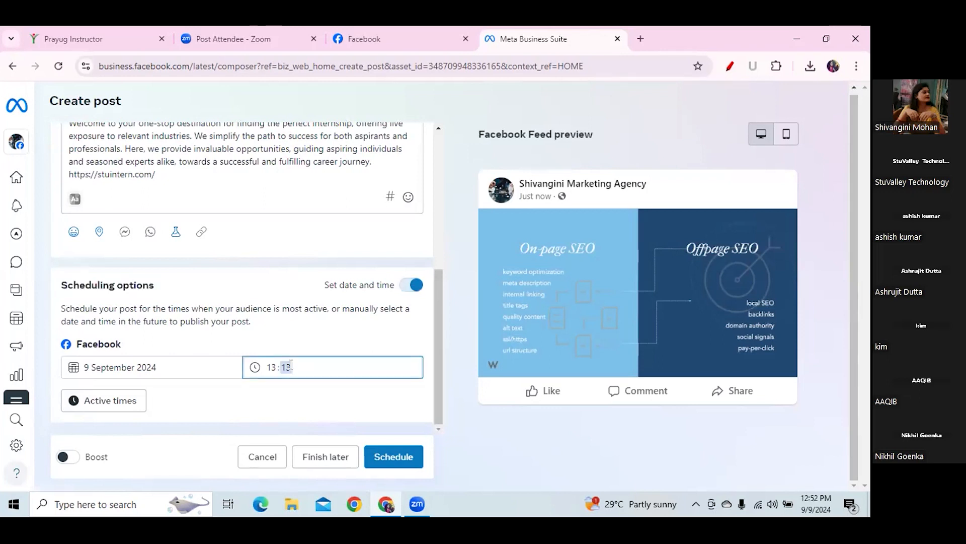
pyautogui.write('00')
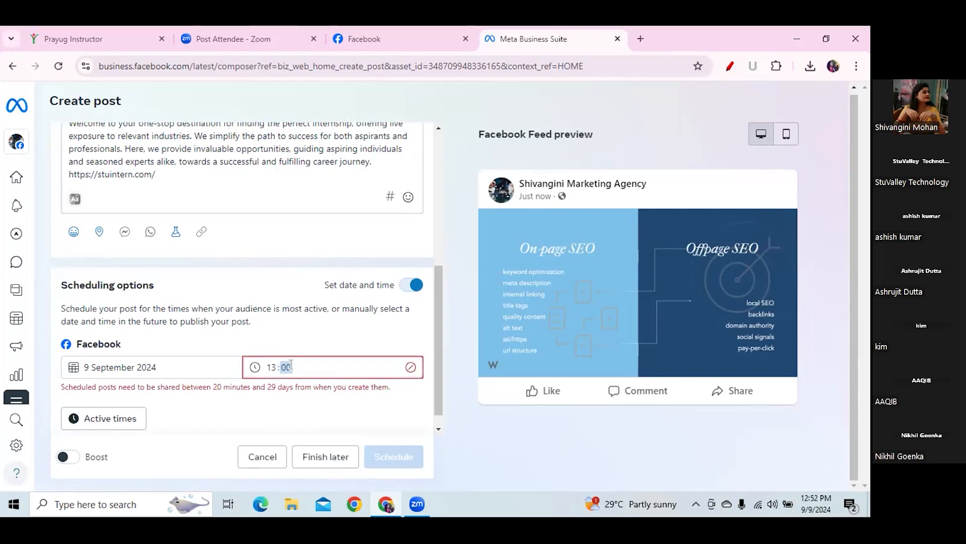
pyautogui.write('13')
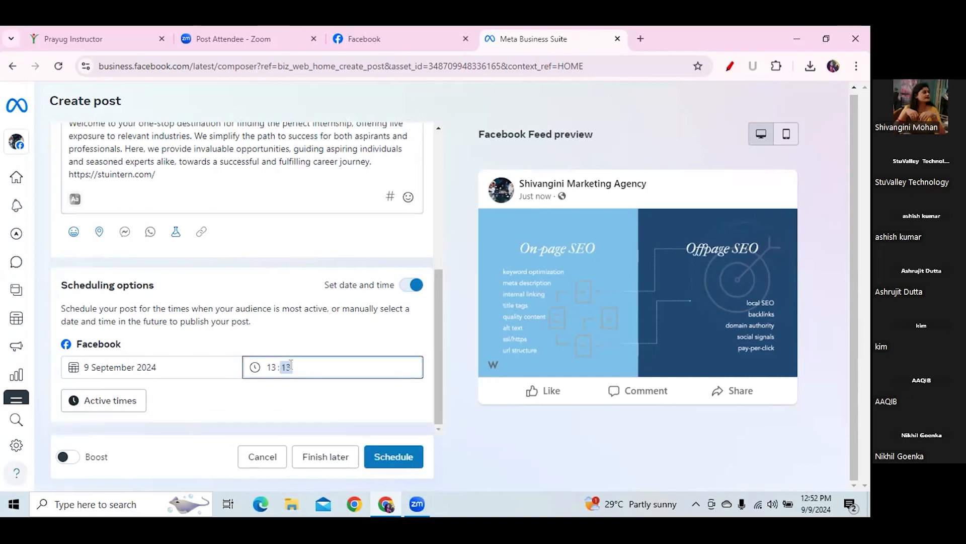
pyautogui.click(207, 416)
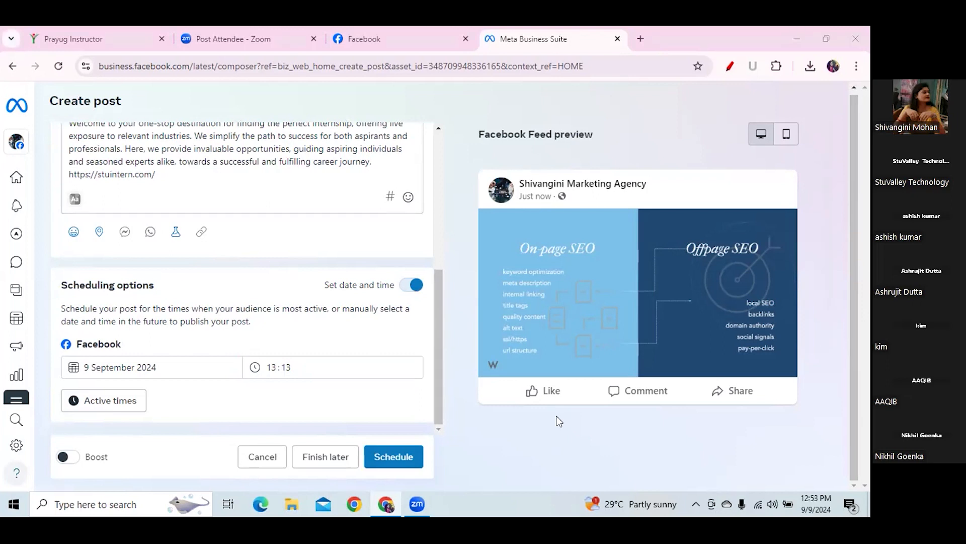
# - Schedule the post for 9 September 2024 at 13:13, decline scheduling another post, and dismiss the planner goals introduction
pyautogui.click(391, 465)
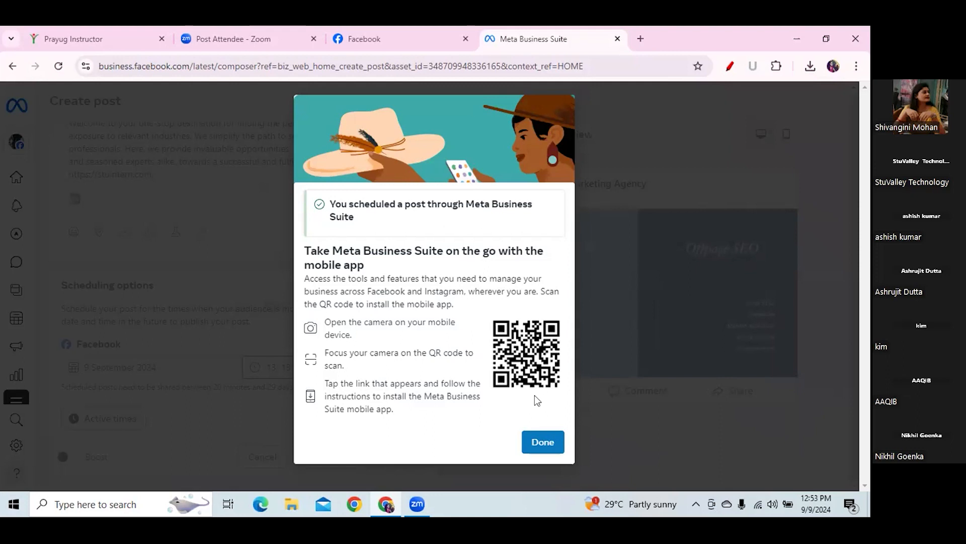
pyautogui.click(540, 443)
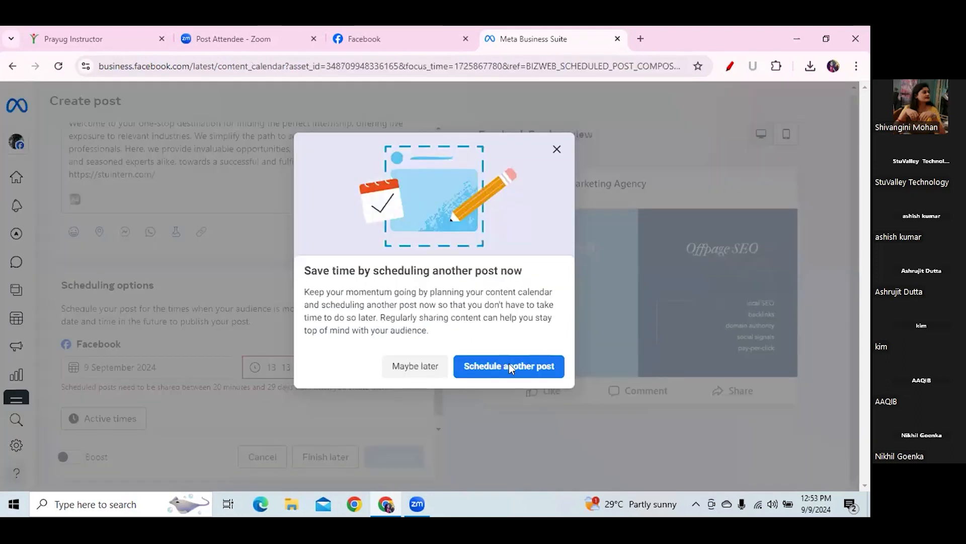
pyautogui.click(411, 369)
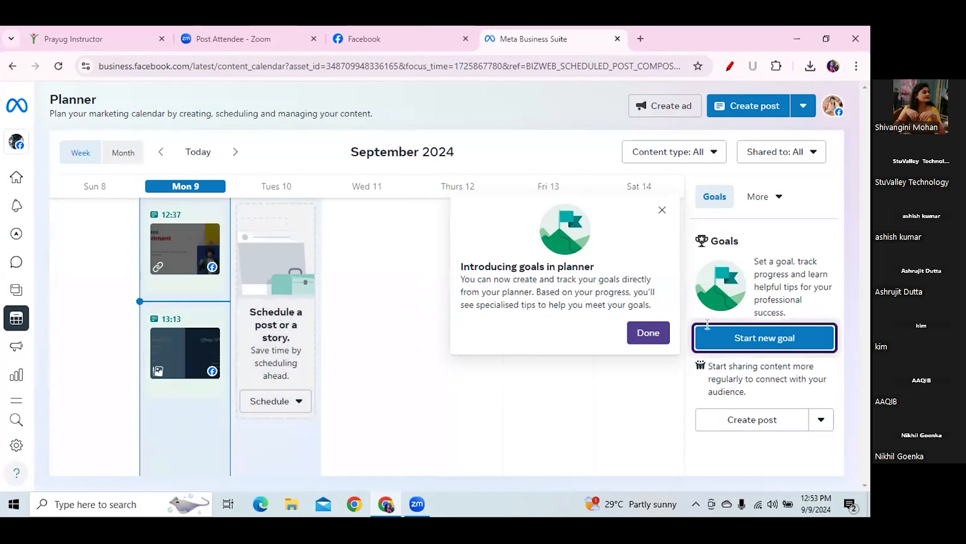
pyautogui.click(662, 210)
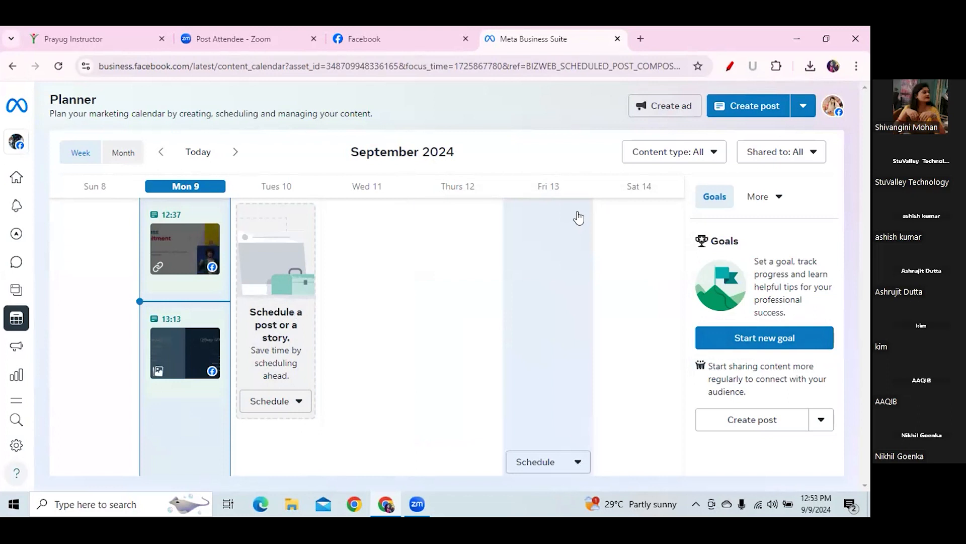
# - Create another post from the planner's goals section and add the off-page-seo image from the Downloads folder
pyautogui.click(756, 421)
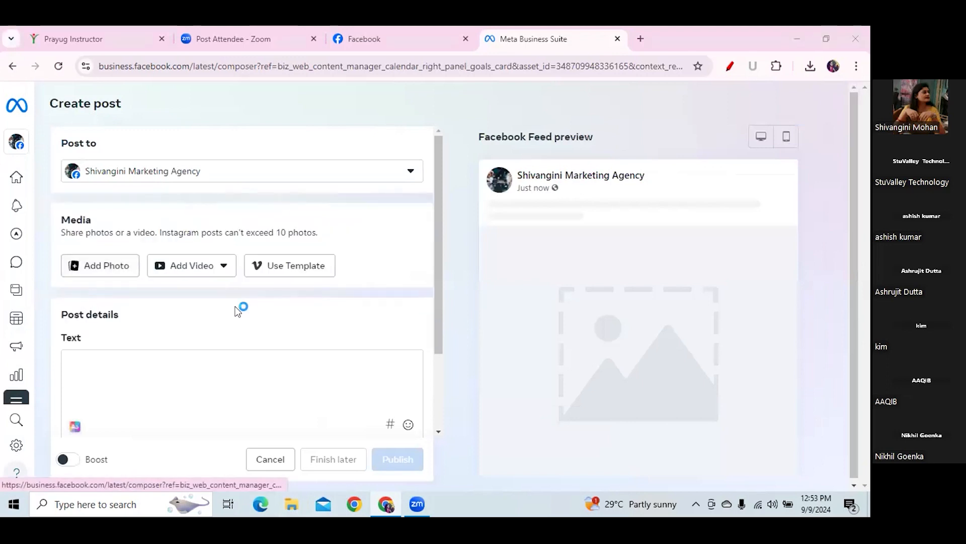
pyautogui.click(104, 265)
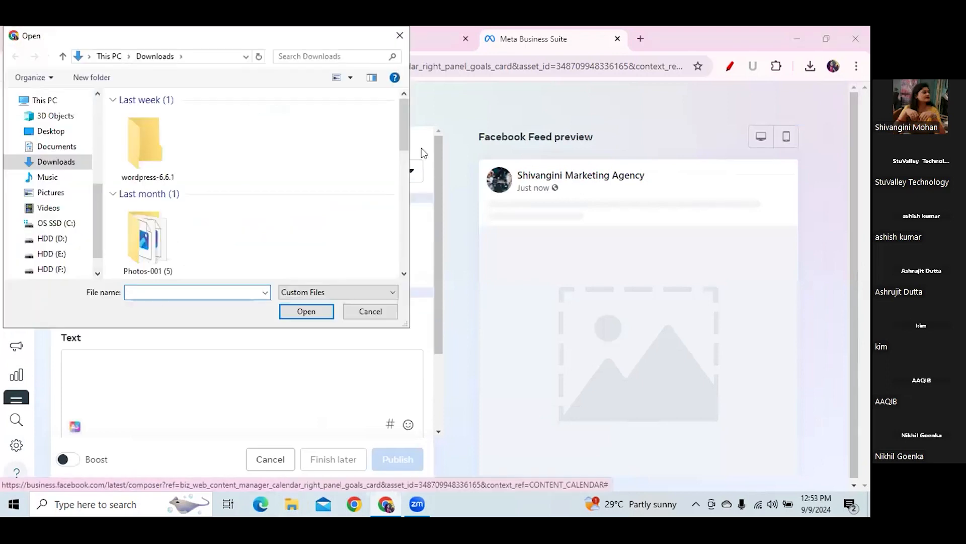
pyautogui.moveTo(401, 137); pyautogui.dragTo(397, 216)
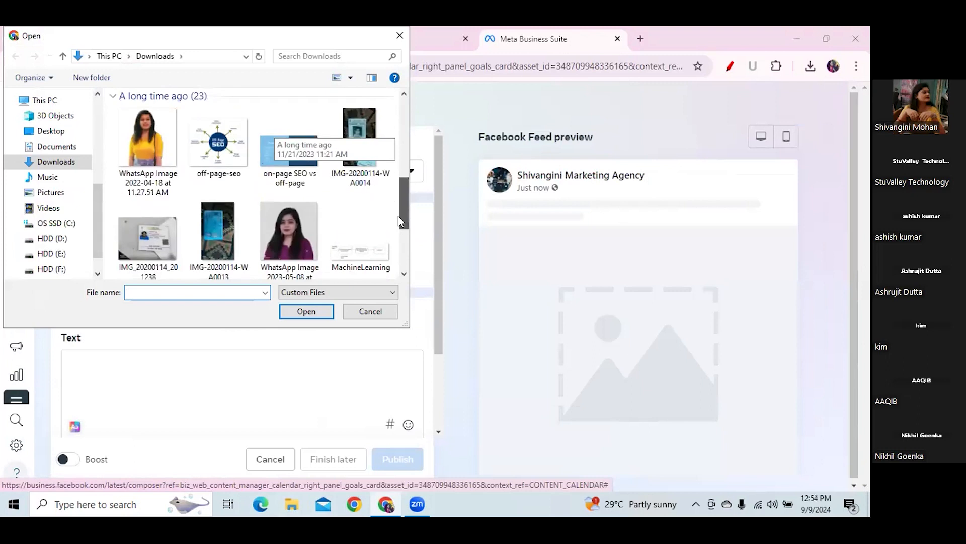
pyautogui.click(201, 134)
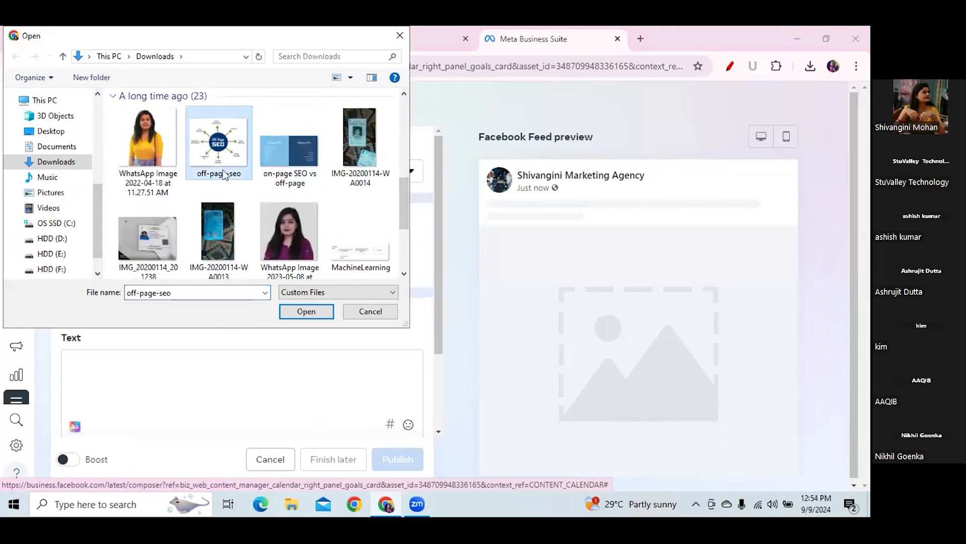
pyautogui.click(306, 312)
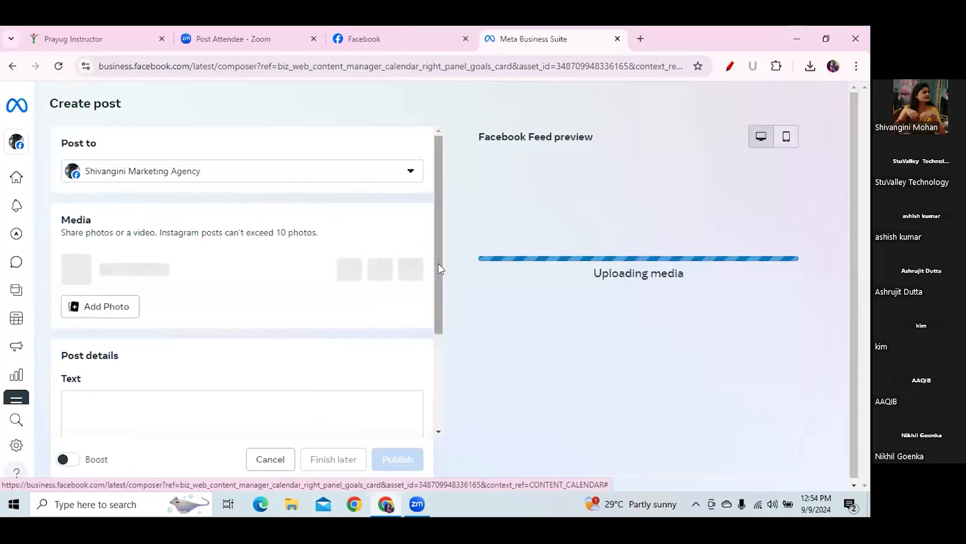
pyautogui.scroll(-2, 434, 315)
pyautogui.click(99, 317)
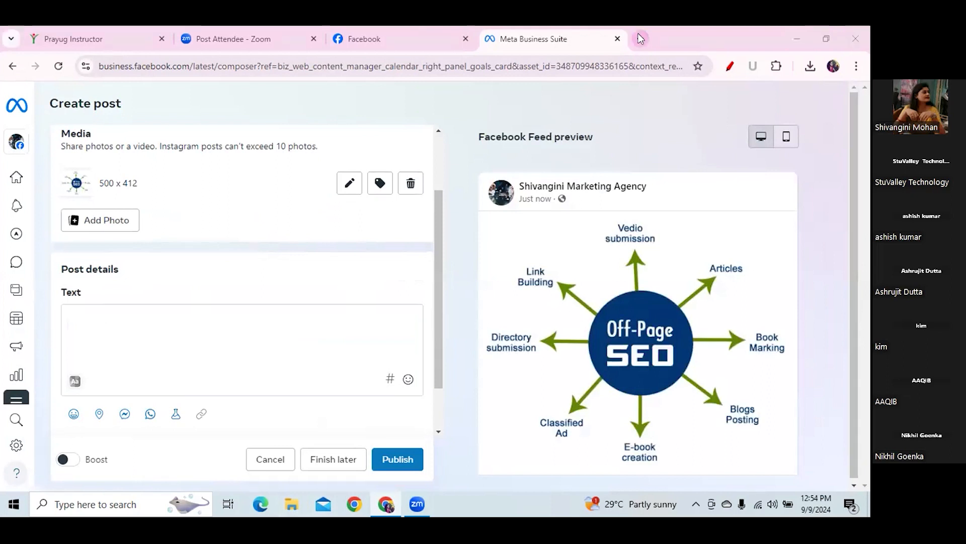
# - Search Google for "off page seo" in a new tab and copy the answer to "What is an off-page SEO?"
pyautogui.hotkey('ctrl', 't')
pyautogui.write('o')
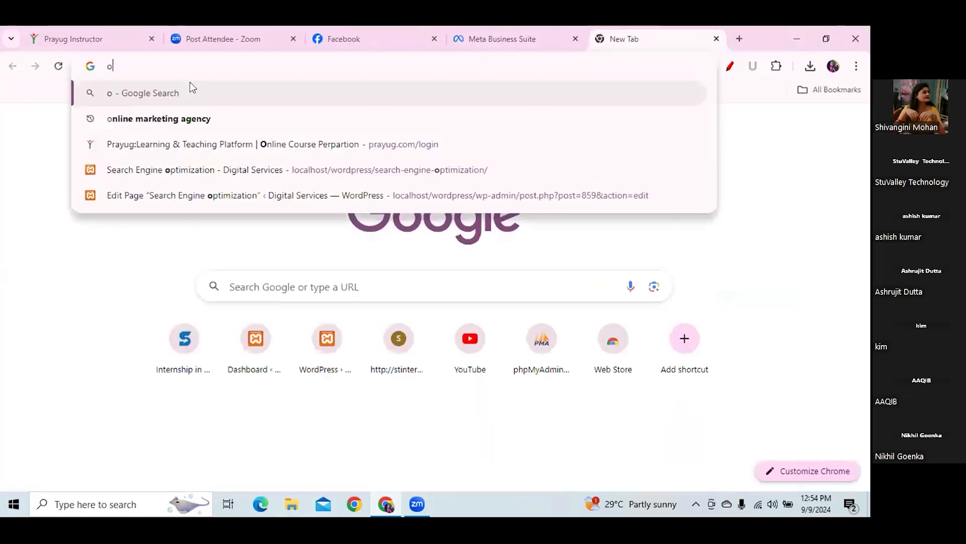
pyautogui.write('ff page seo')
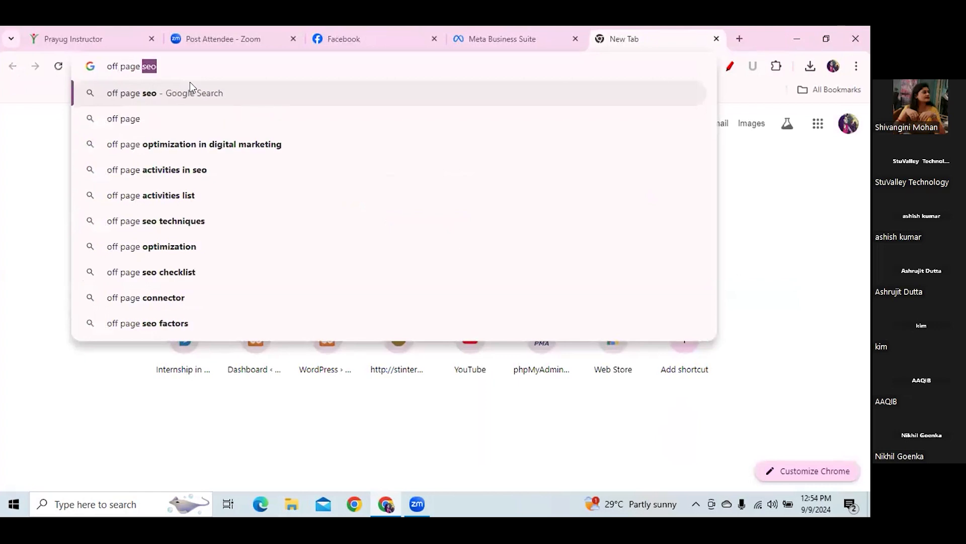
pyautogui.press('Return')
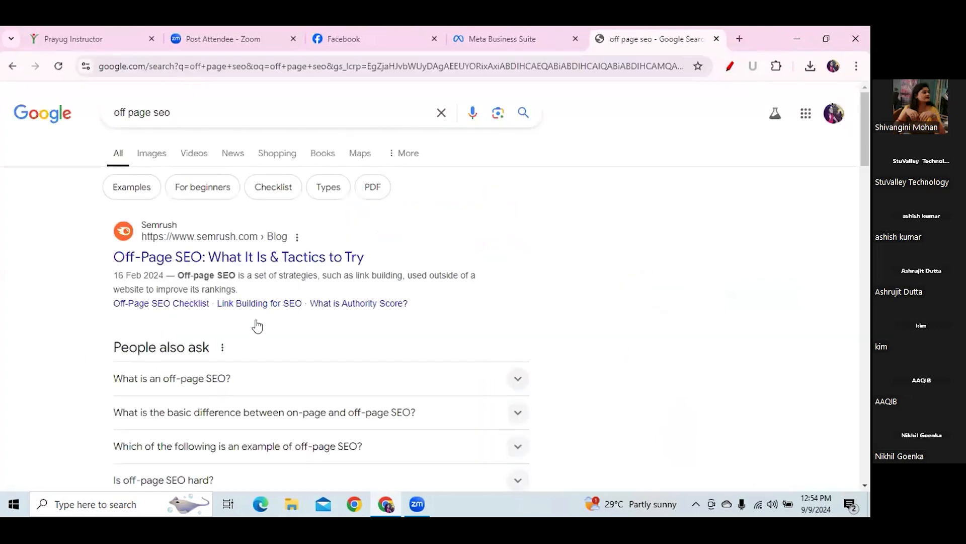
pyautogui.click(515, 380)
pyautogui.moveTo(864, 105); pyautogui.dragTo(864, 117)
pyautogui.moveTo(451, 350); pyautogui.dragTo(113, 318)
pyautogui.hotkey('ctrl', 'c')
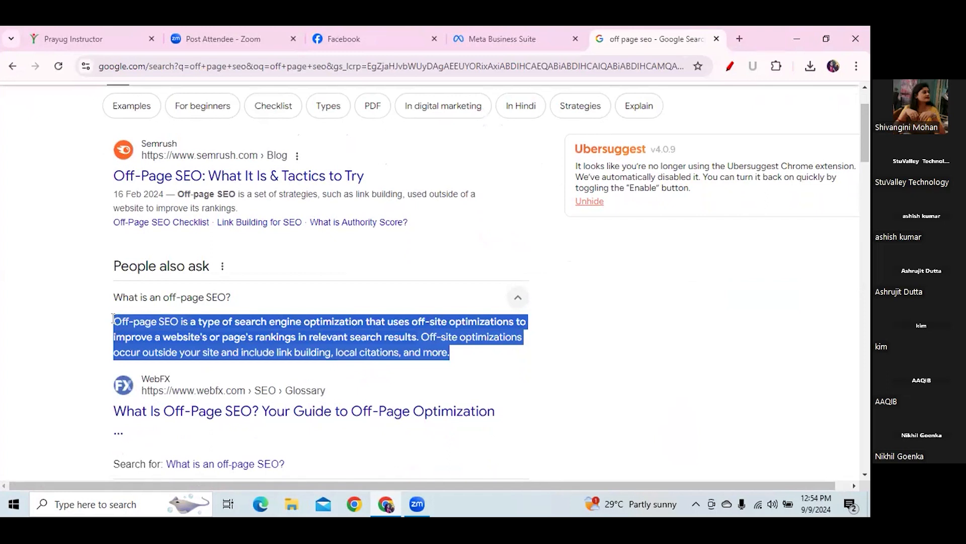
# - Paste the off-page SEO definition into the Meta Business Suite post text and add the hashtag #seo on a new line
pyautogui.click(367, 41)
pyautogui.click(491, 38)
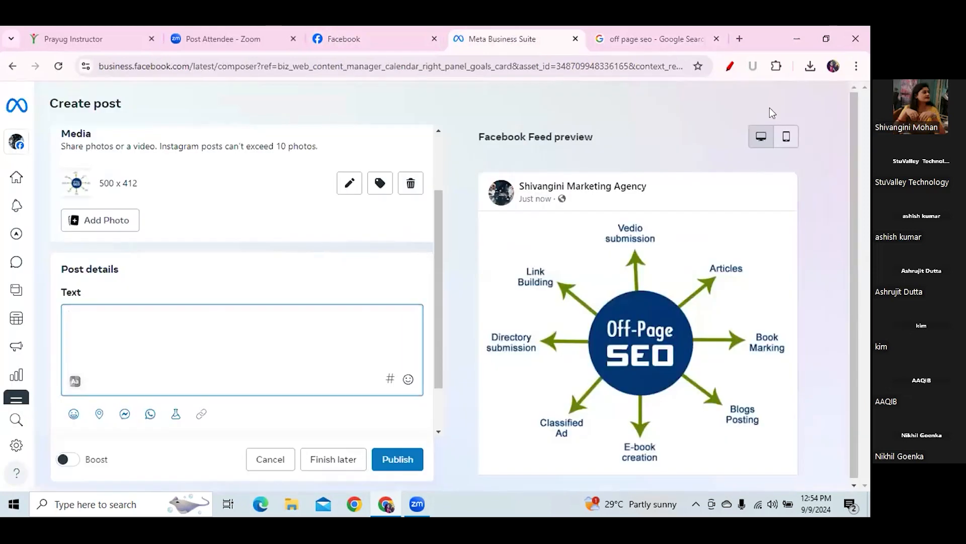
pyautogui.click(772, 167)
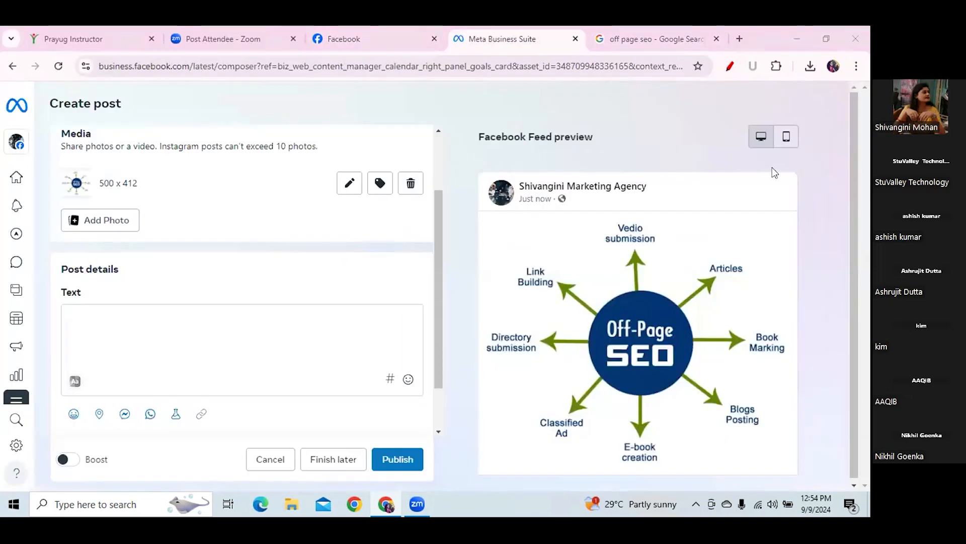
pyautogui.click(120, 316)
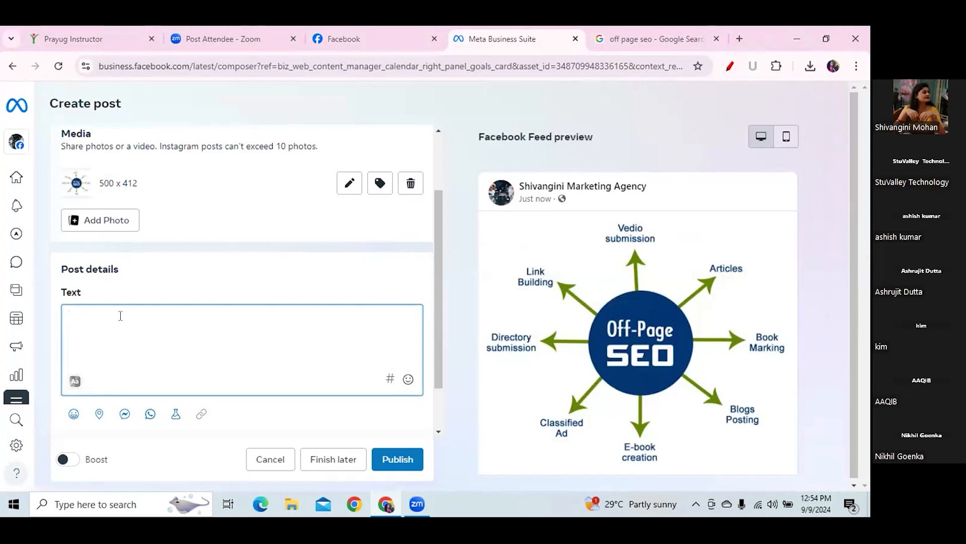
pyautogui.hotkey('ctrl', 'v')
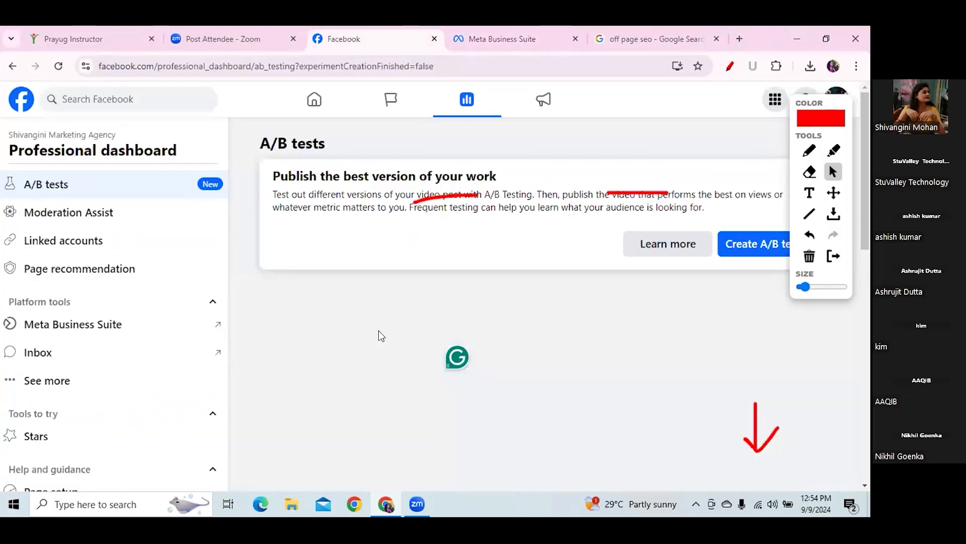
pyautogui.click(489, 39)
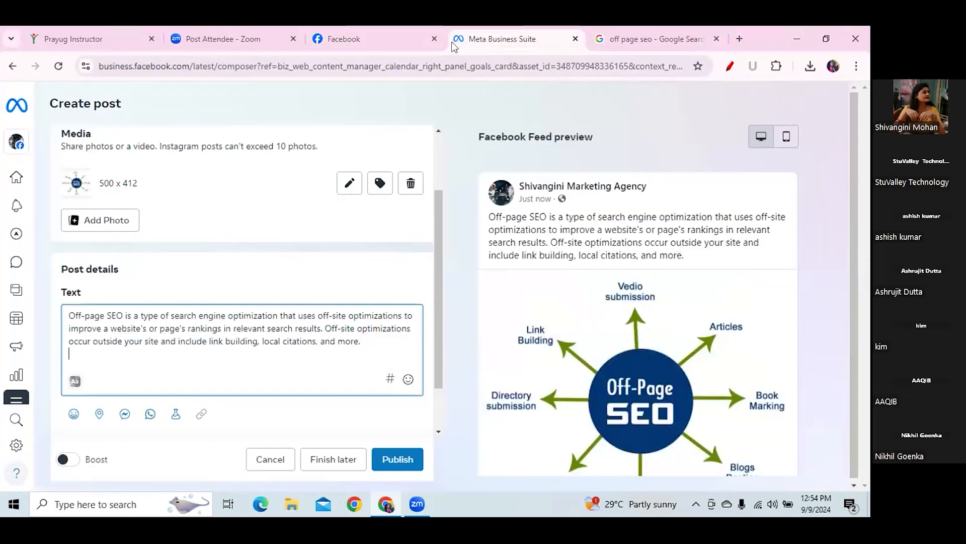
pyautogui.write('#seo')
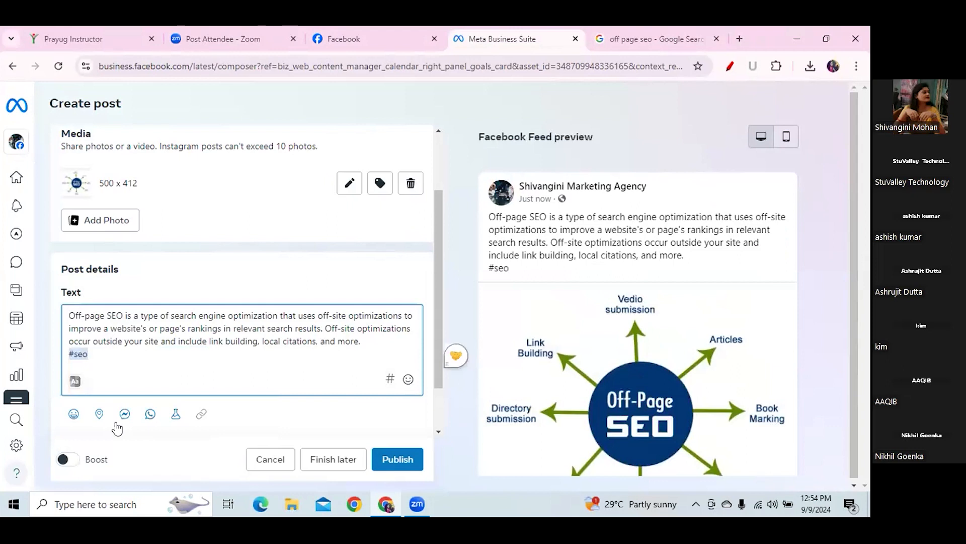
# - Add the suggested hashtag #offpageseotechniques after #seo in the post text
pyautogui.write(' #')
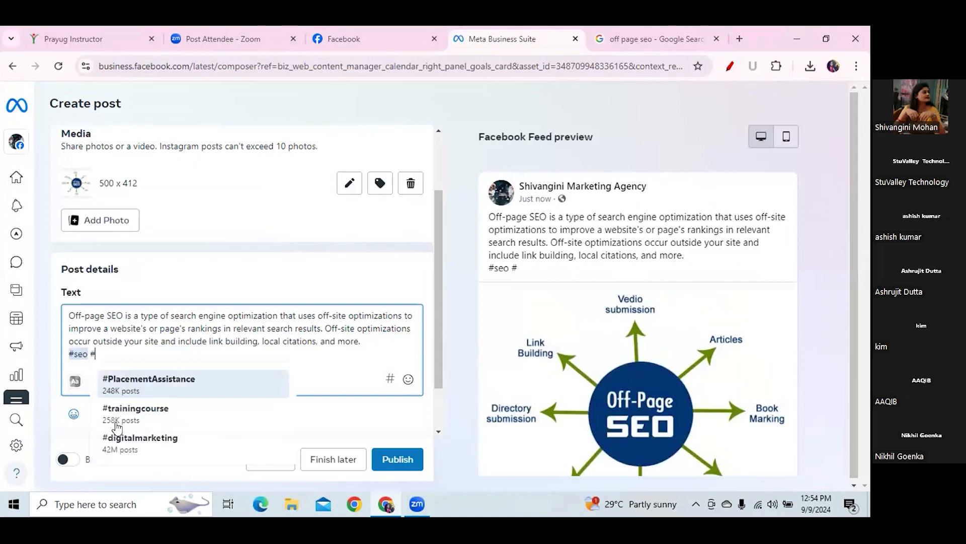
pyautogui.write('off')
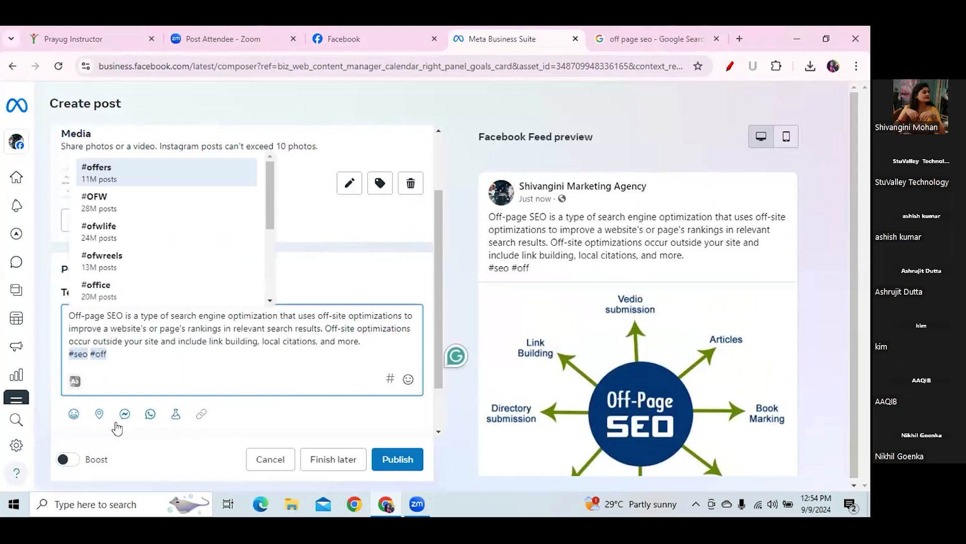
pyautogui.write('pase')
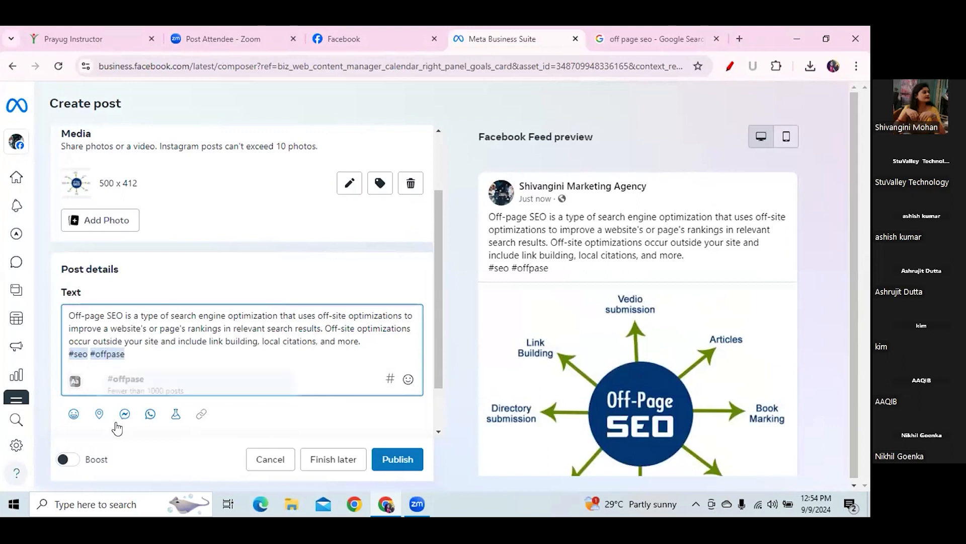
pyautogui.press('BackSpace')
pyautogui.press('BackSpace')
pyautogui.write('ge')
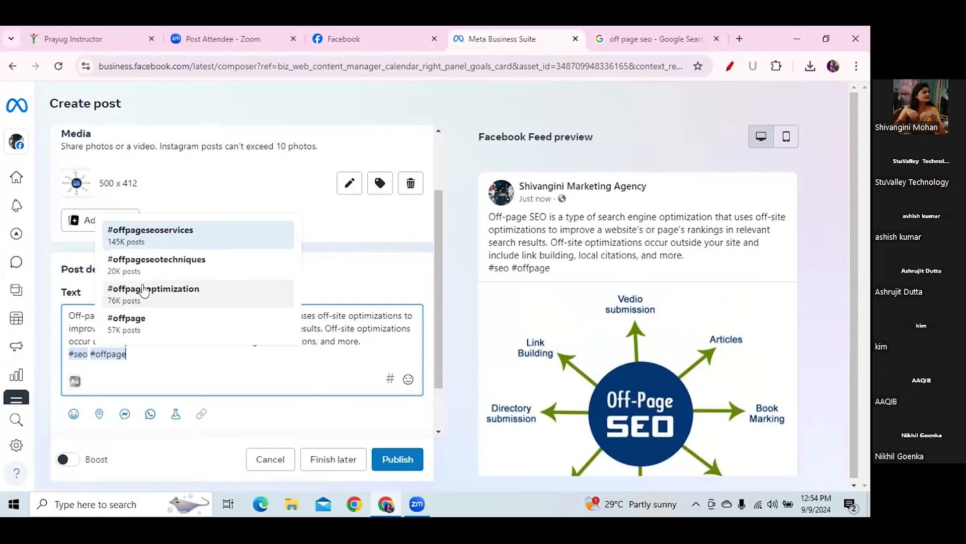
pyautogui.click(157, 270)
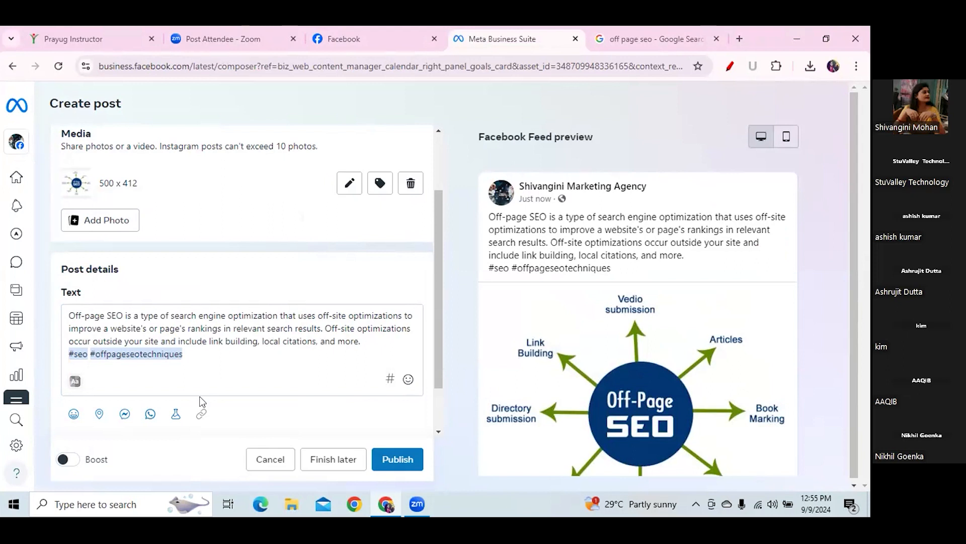
# - Add the suggested hashtag #searchengineoptimization to the end of the post's hashtag line
pyautogui.click(190, 352)
pyautogui.write('#s')
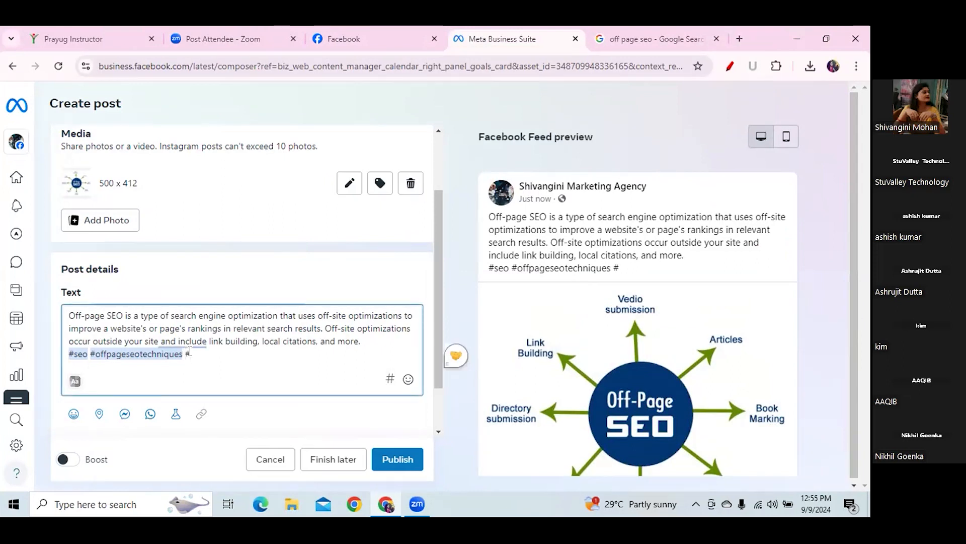
pyautogui.write('earch')
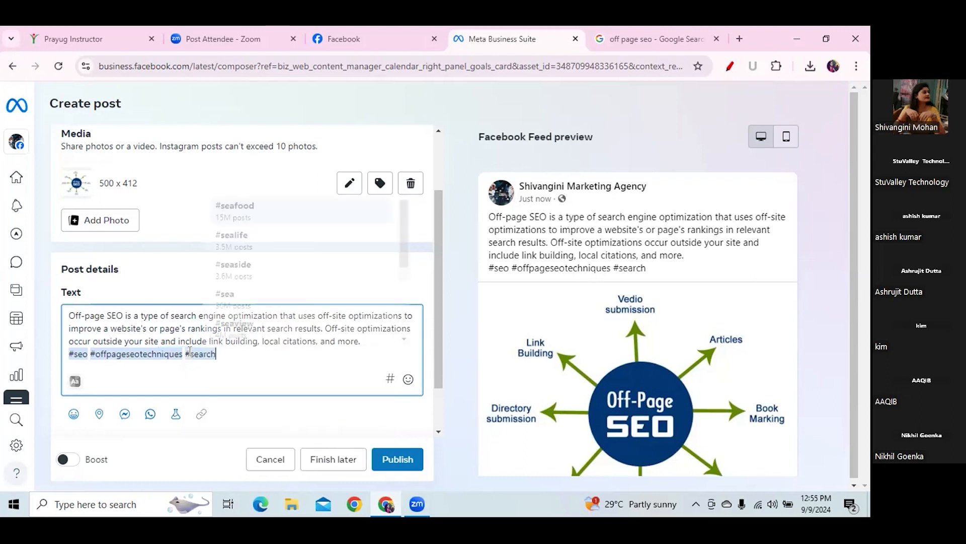
pyautogui.write('engine')
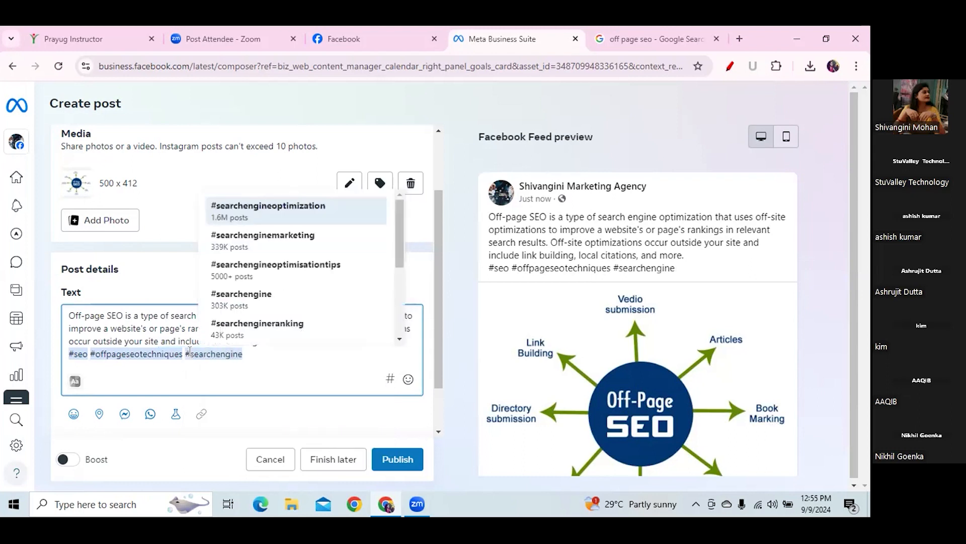
pyautogui.click(257, 216)
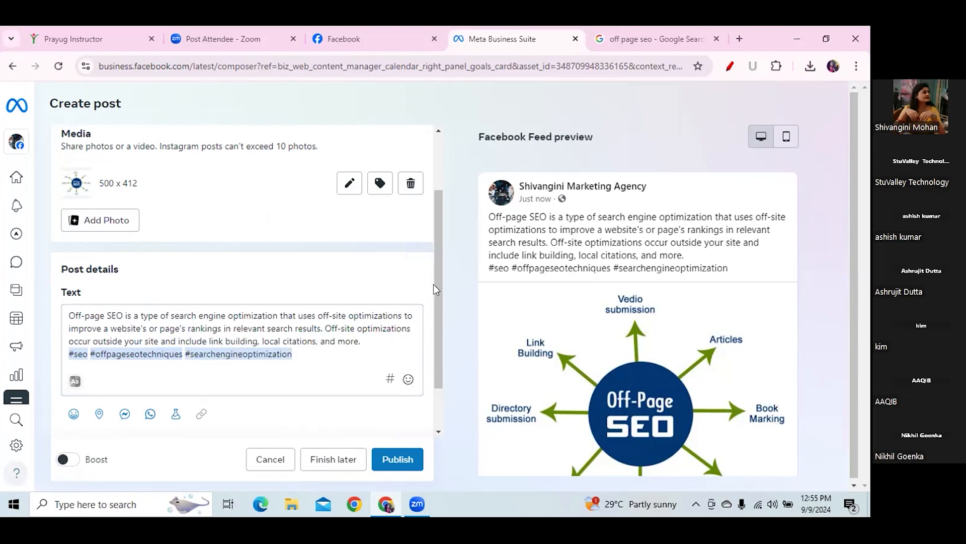
# - Schedule the off-page SEO post for 13 September 2024 at 12:10 and decline scheduling another post
pyautogui.scroll(-2, 437, 286)
pyautogui.click(406, 409)
pyautogui.click(168, 369)
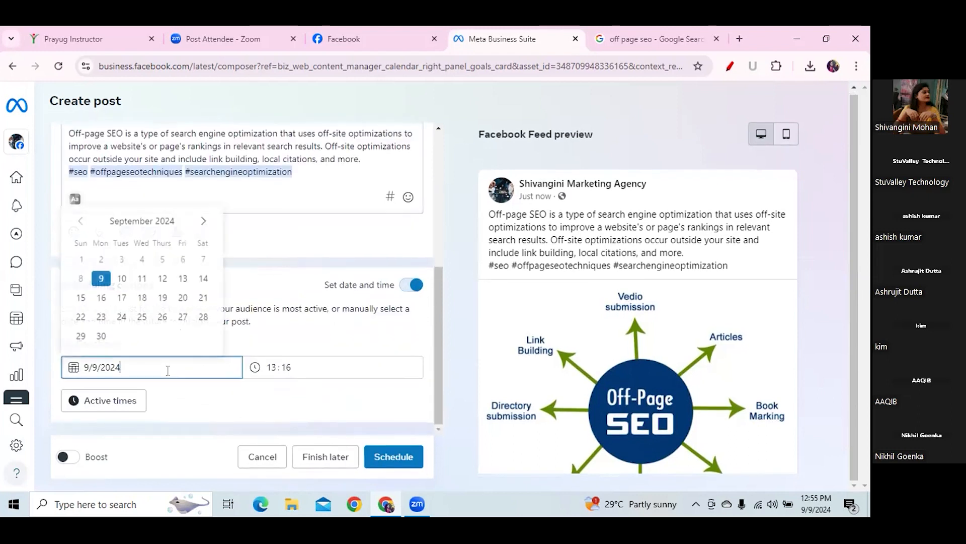
pyautogui.click(183, 279)
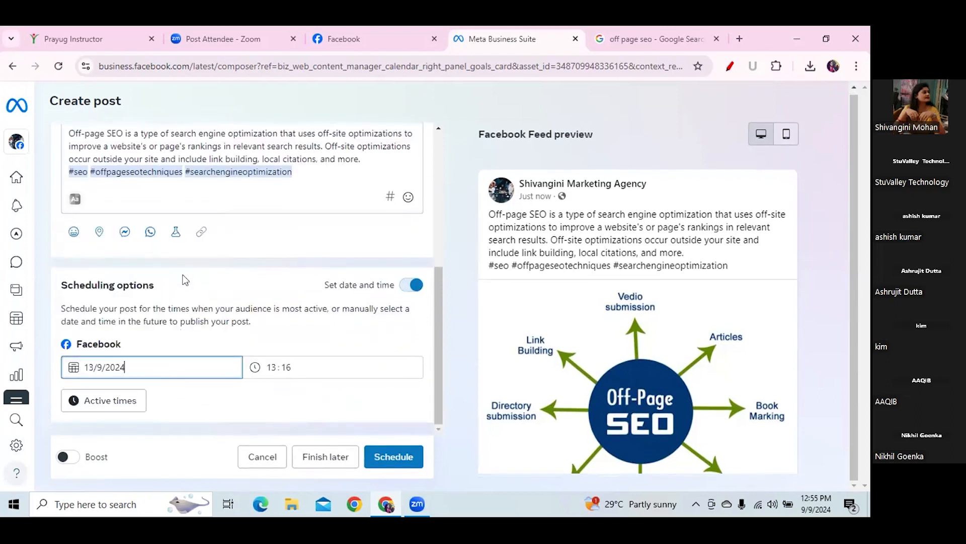
pyautogui.click(275, 367)
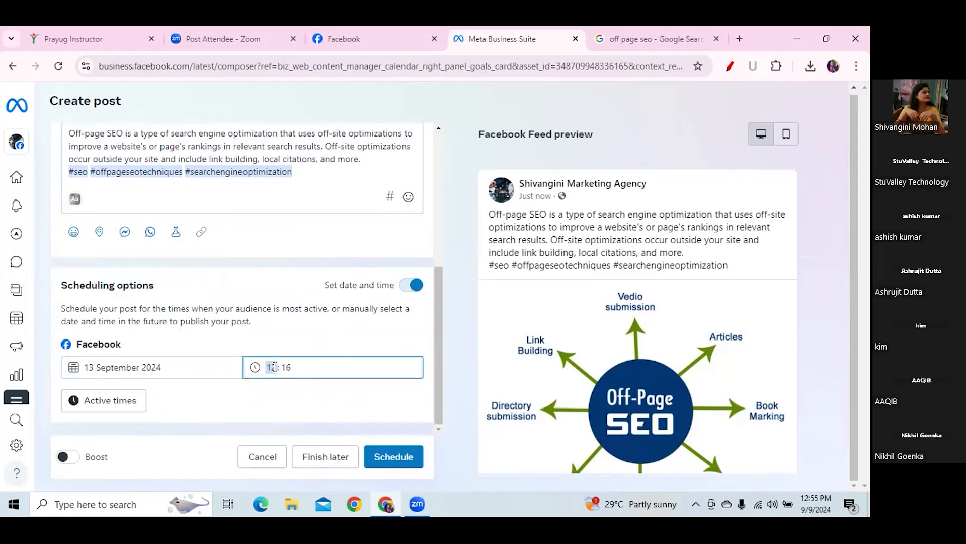
pyautogui.click(303, 368)
pyautogui.write('10')
pyautogui.click(395, 456)
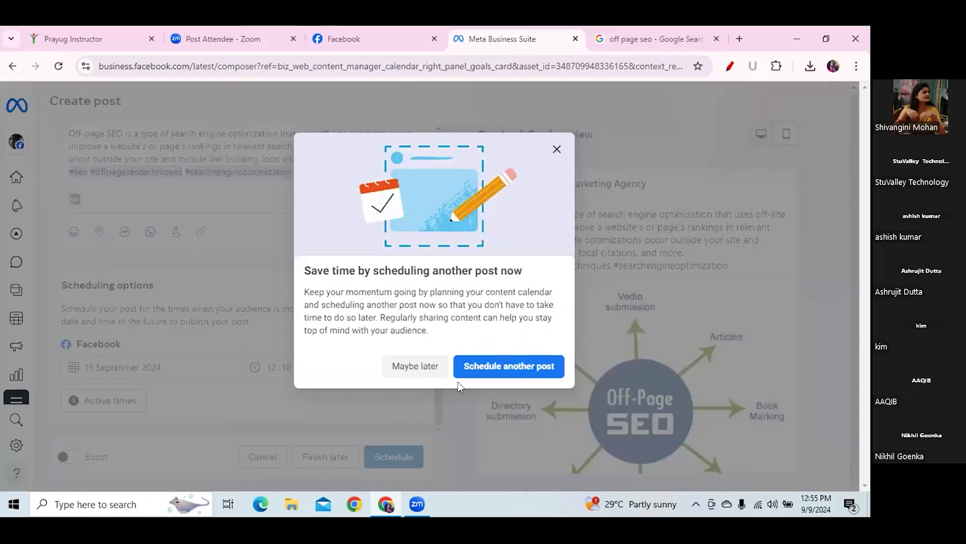
pyautogui.click(422, 366)
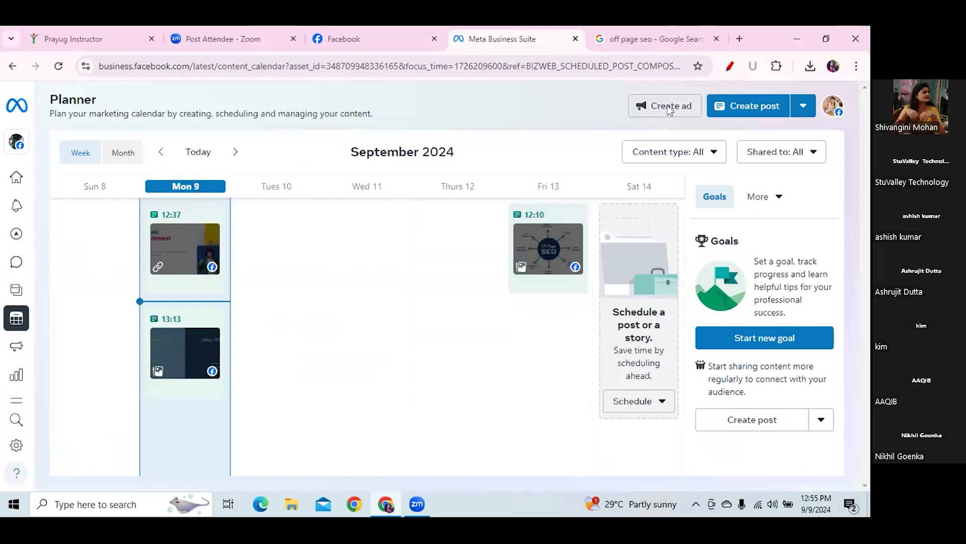
# - Mark the scheduled posts on 9 and 13 September in the planner with the red annotation pen, and clear all the drawings
pyautogui.click(730, 66)
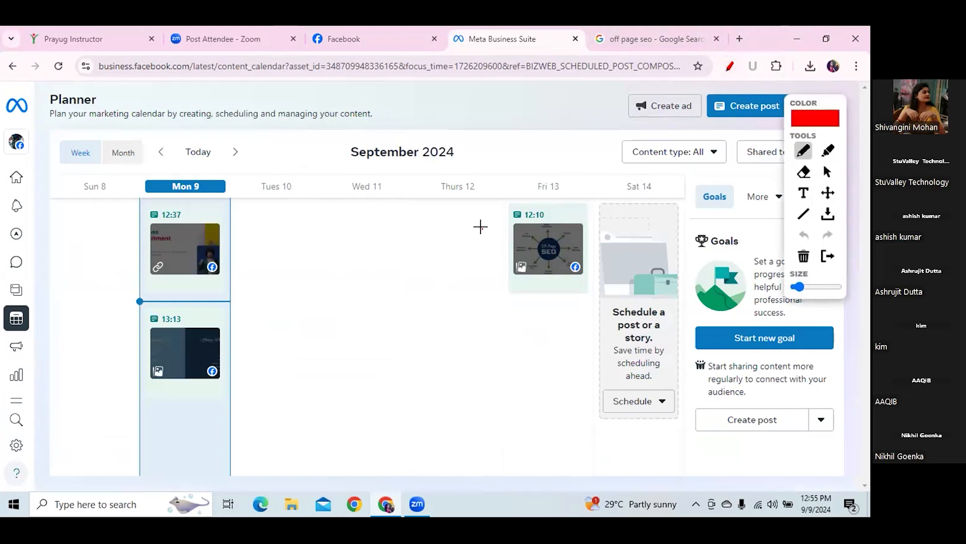
pyautogui.moveTo(481, 228); pyautogui.dragTo(546, 186)
pyautogui.moveTo(151, 254); pyautogui.dragTo(193, 206)
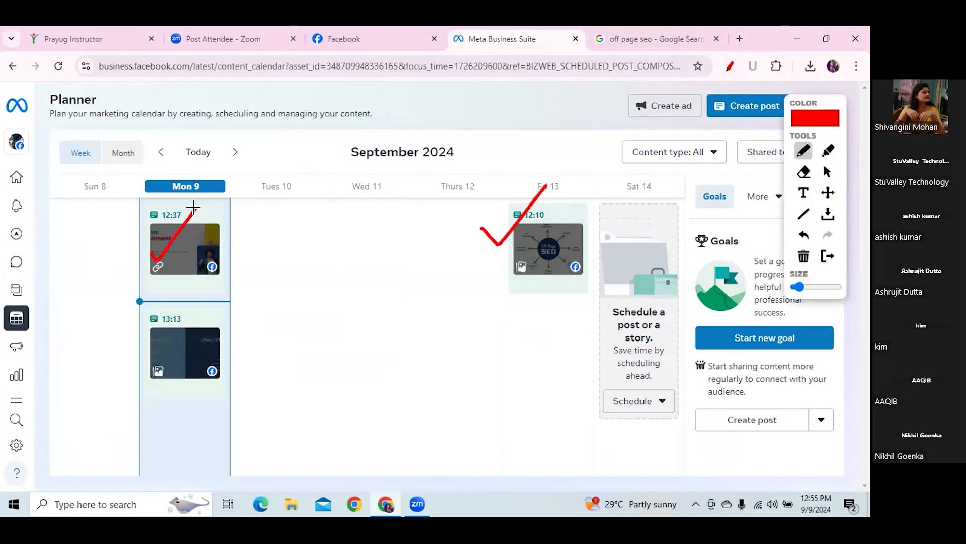
pyautogui.moveTo(185, 312)
pyautogui.mouseDown()
pyautogui.moveTo(143, 315)
pyautogui.moveTo(193, 327)
pyautogui.mouseUp()
pyautogui.moveTo(566, 220)
pyautogui.mouseDown()
pyautogui.moveTo(521, 221)
pyautogui.moveTo(566, 207)
pyautogui.moveTo(546, 194)
pyautogui.mouseUp()
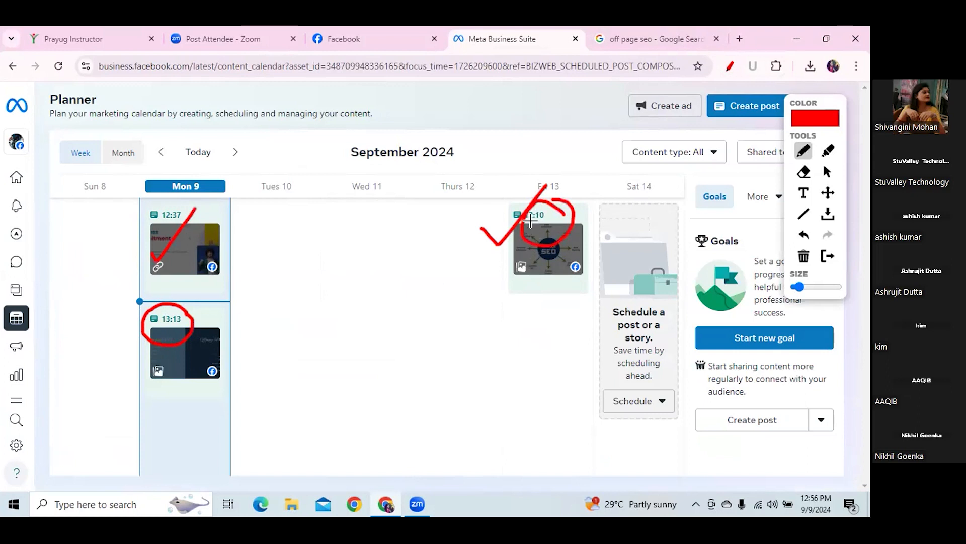
pyautogui.click(803, 256)
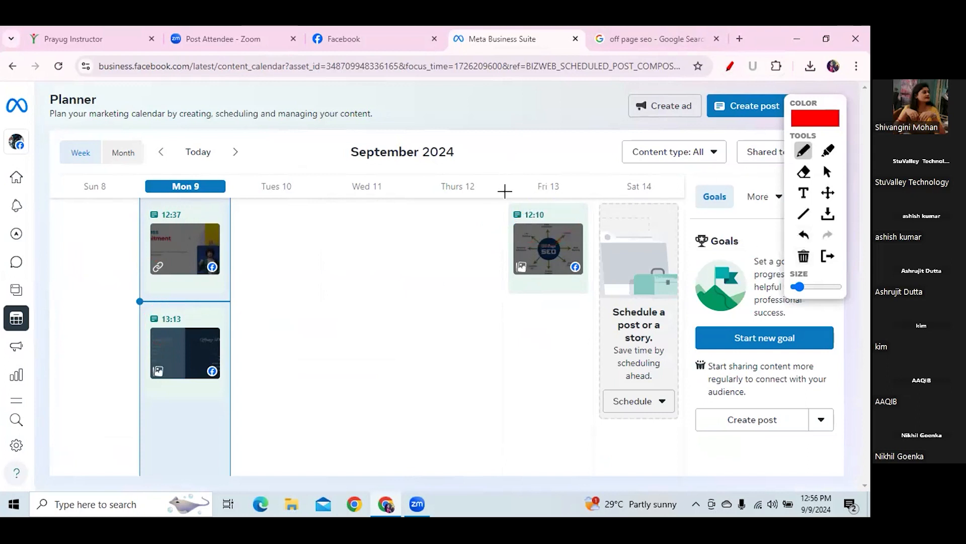
pyautogui.moveTo(523, 226); pyautogui.dragTo(553, 225)
pyautogui.click(804, 258)
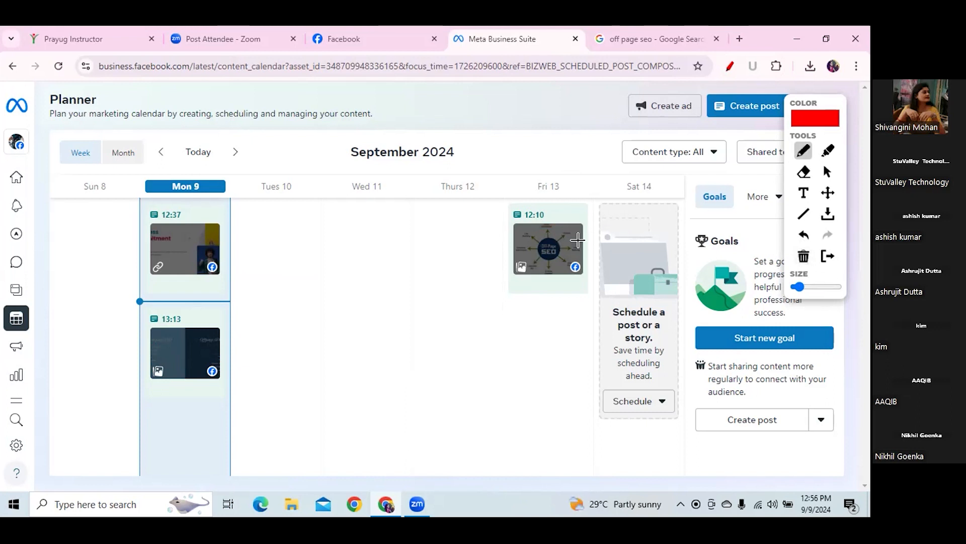
pyautogui.moveTo(497, 206); pyautogui.dragTo(516, 179)
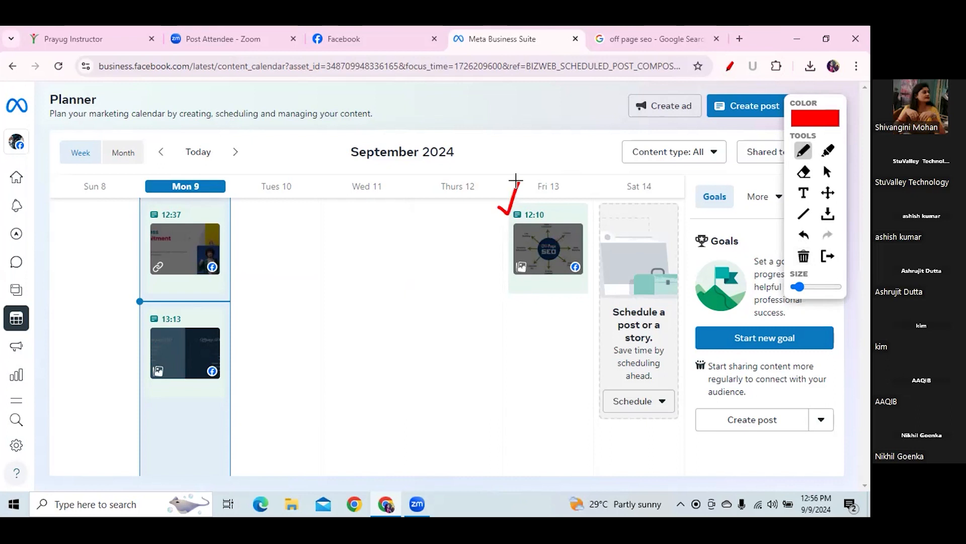
pyautogui.click(804, 257)
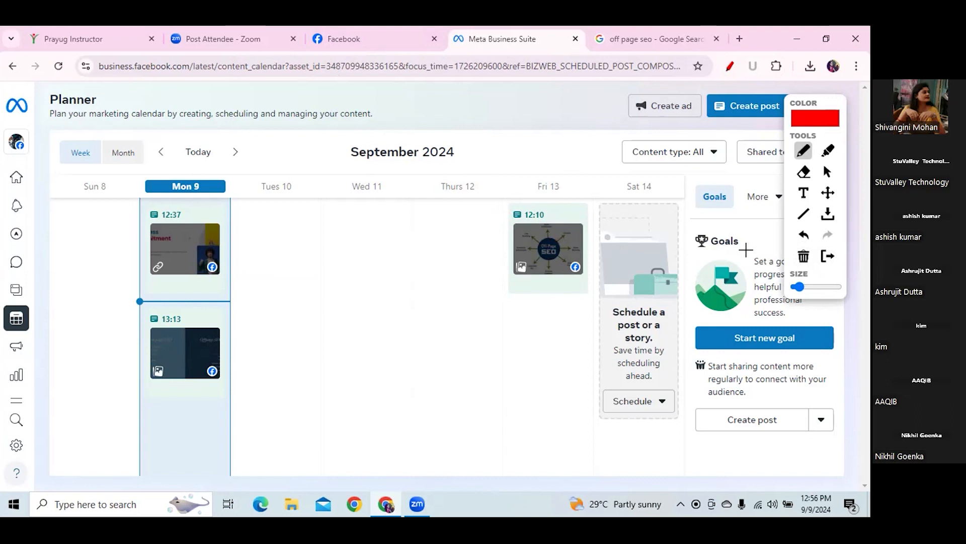
pyautogui.click(804, 257)
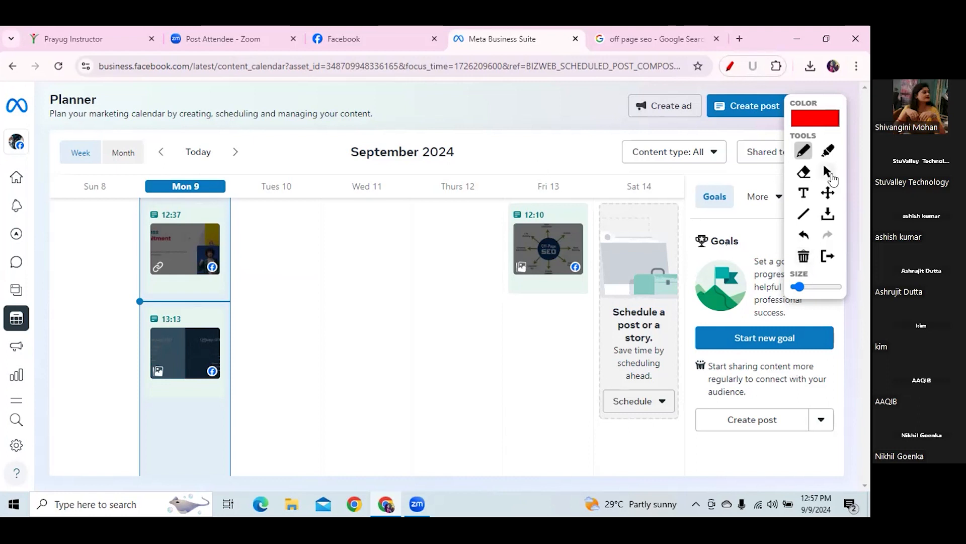
# - View the Page recommendation settings on Facebook, and close the Facebook and Google search tabs
pyautogui.click(350, 40)
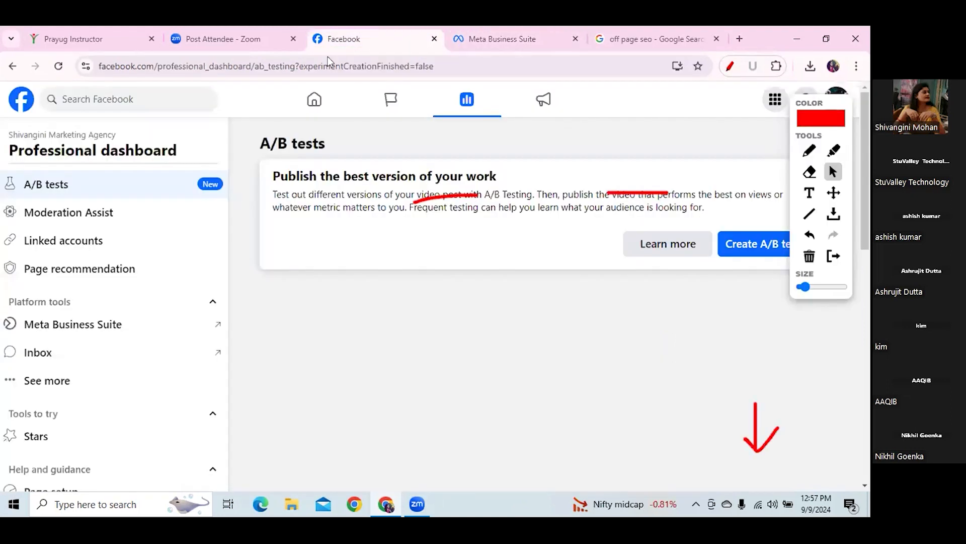
pyautogui.click(71, 271)
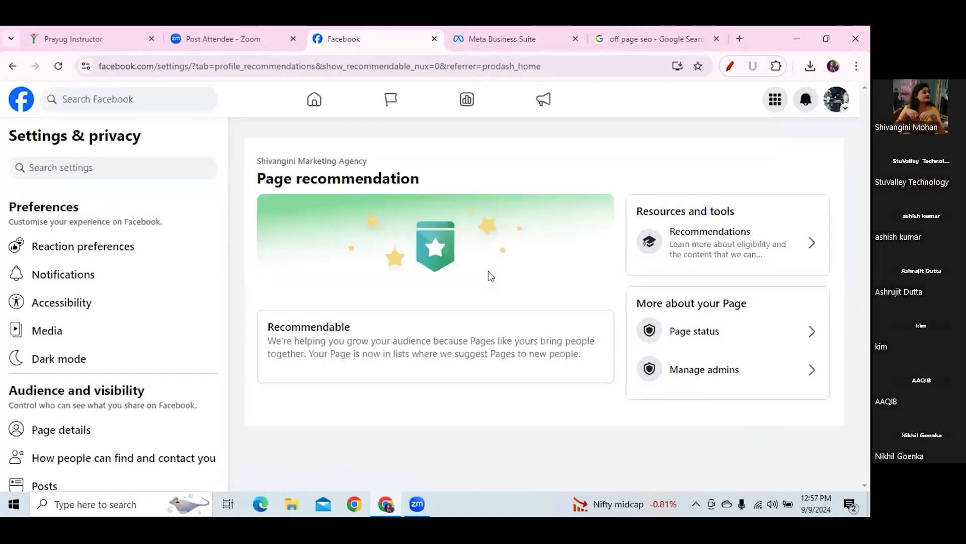
pyautogui.click(434, 39)
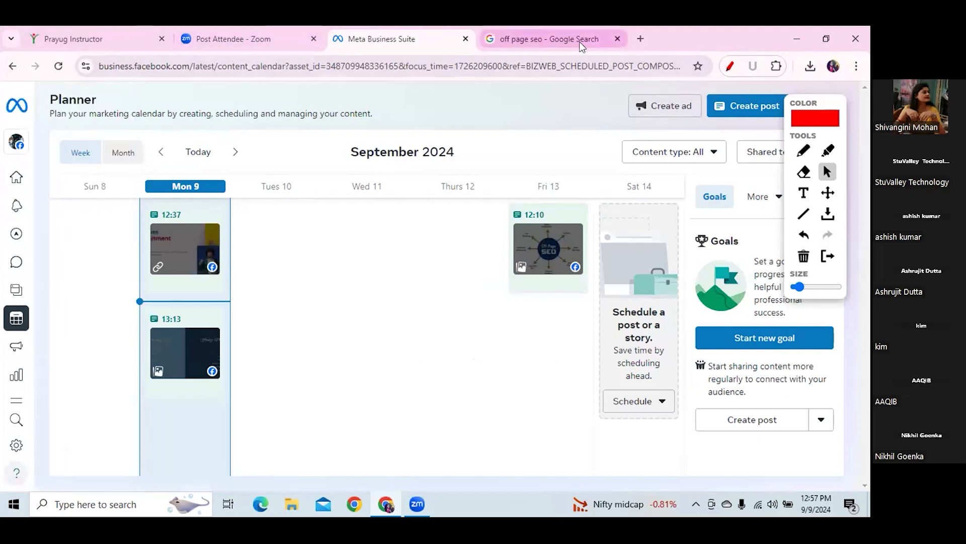
pyautogui.click(616, 39)
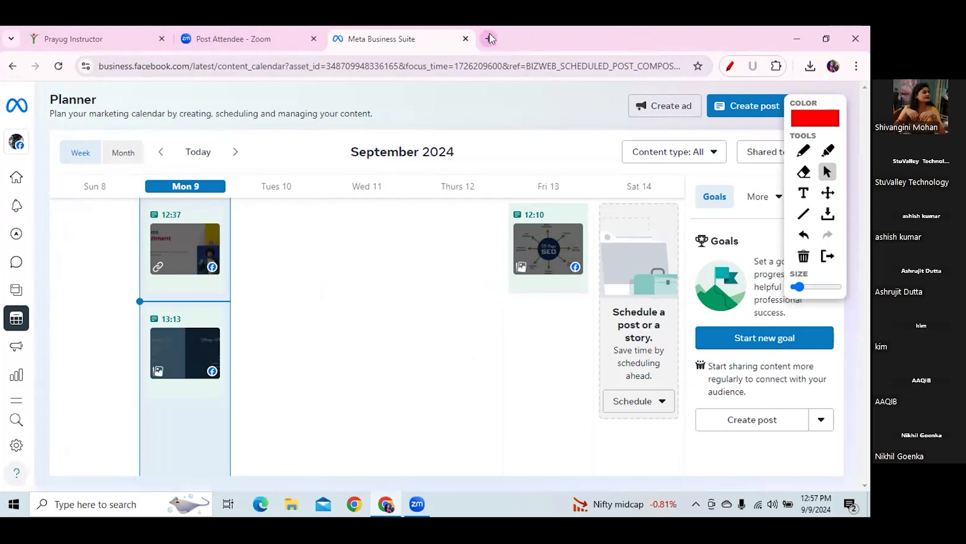
# - Open facebook.com in a new browser tab and return to it after checking the Meta Business Suite planner
pyautogui.click(489, 34)
pyautogui.click(187, 66)
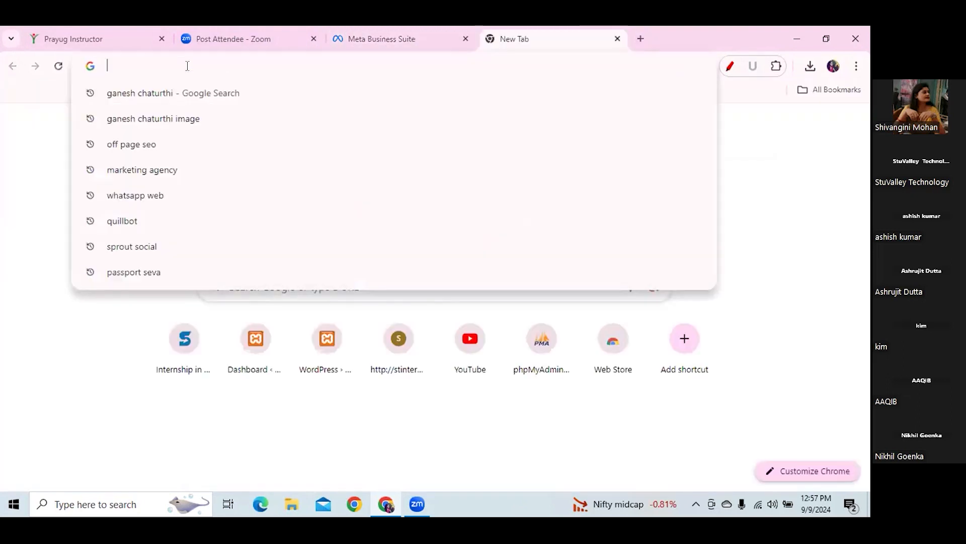
pyautogui.write('facebook.com')
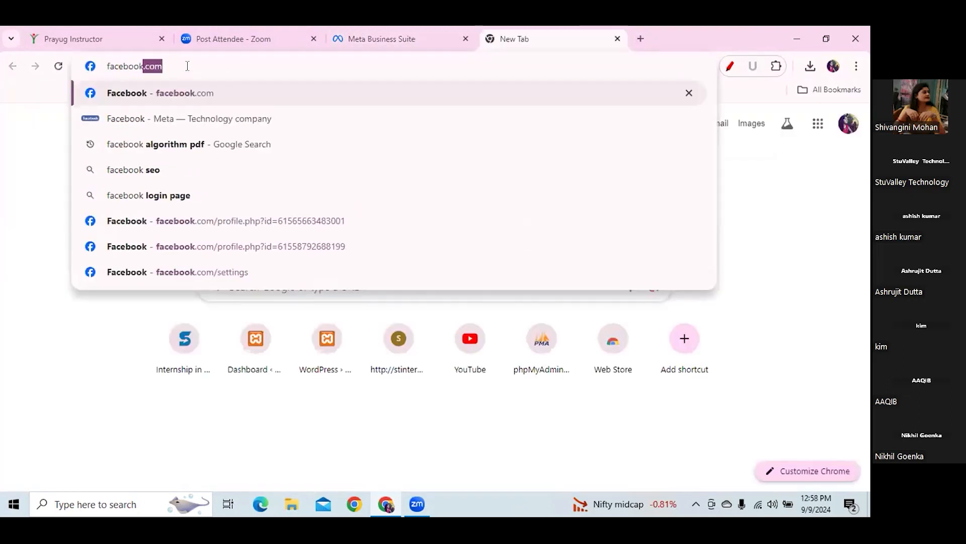
pyautogui.press('Return')
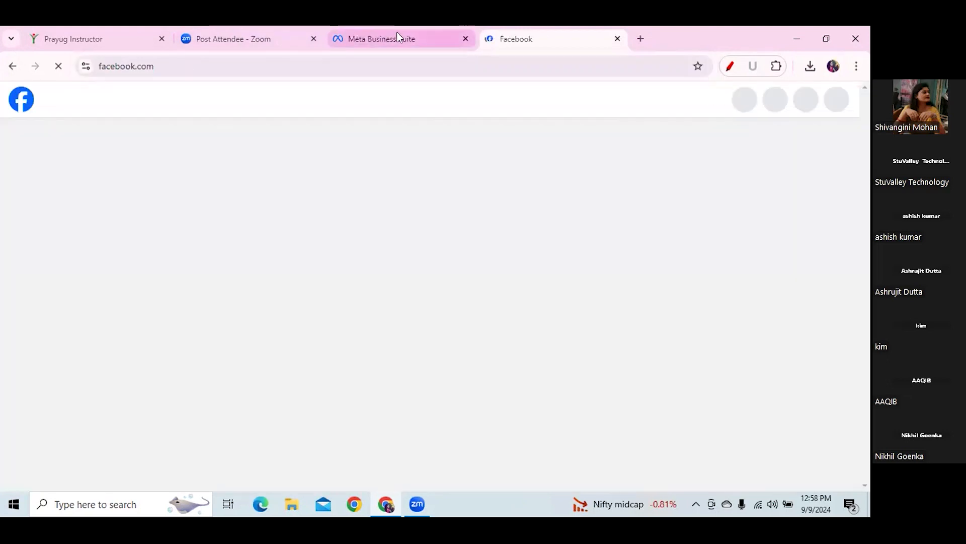
pyautogui.click(397, 35)
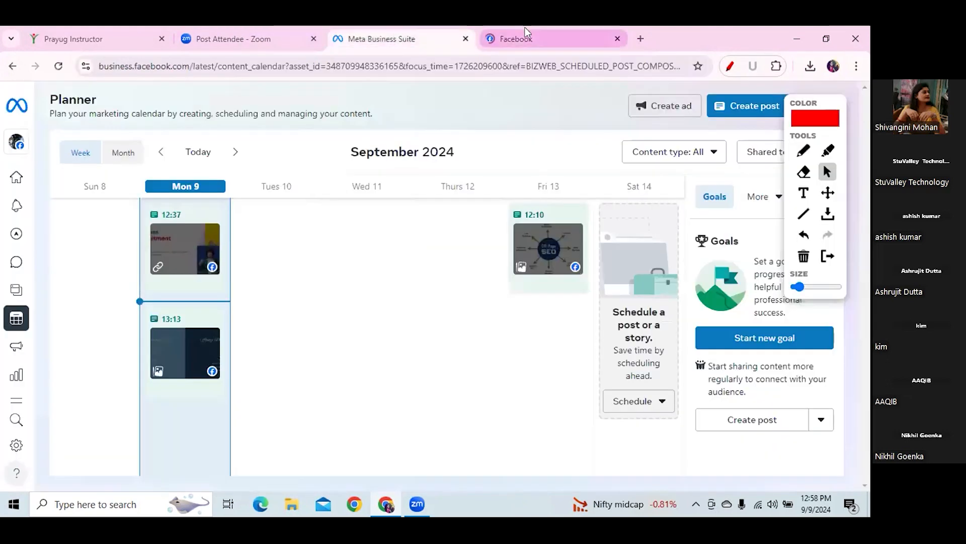
pyautogui.click(527, 42)
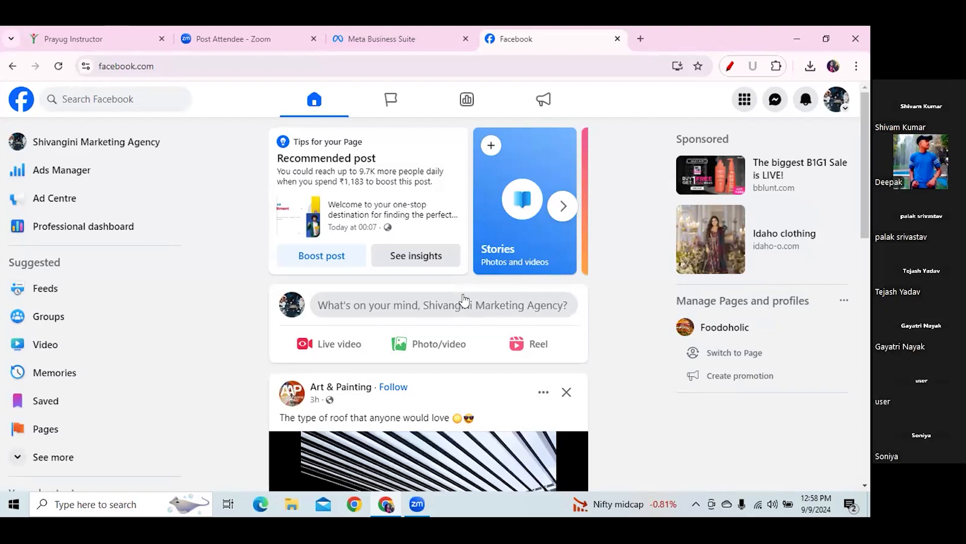
# - Open the Shivangini Marketing Agency page from the managed Pages and look through its details and posts
pyautogui.click(53, 430)
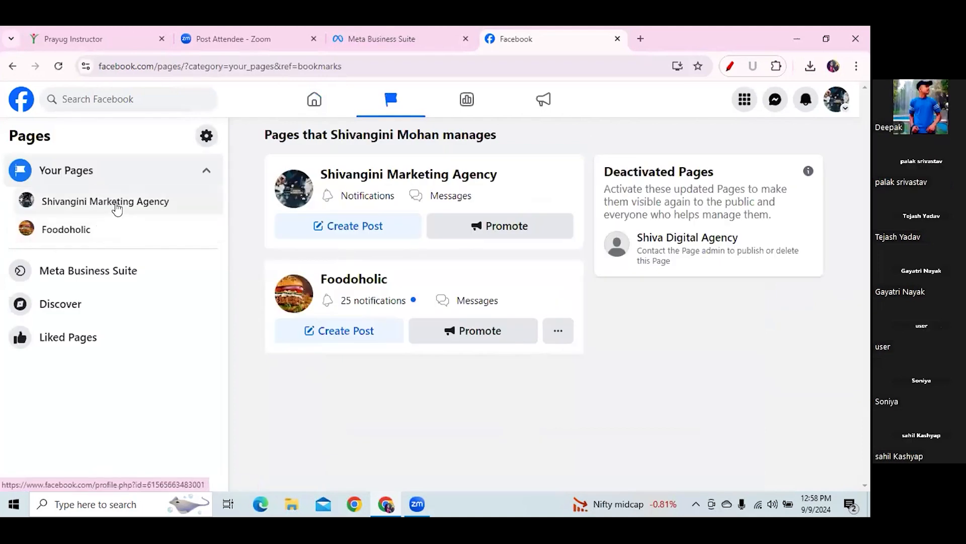
pyautogui.click(117, 206)
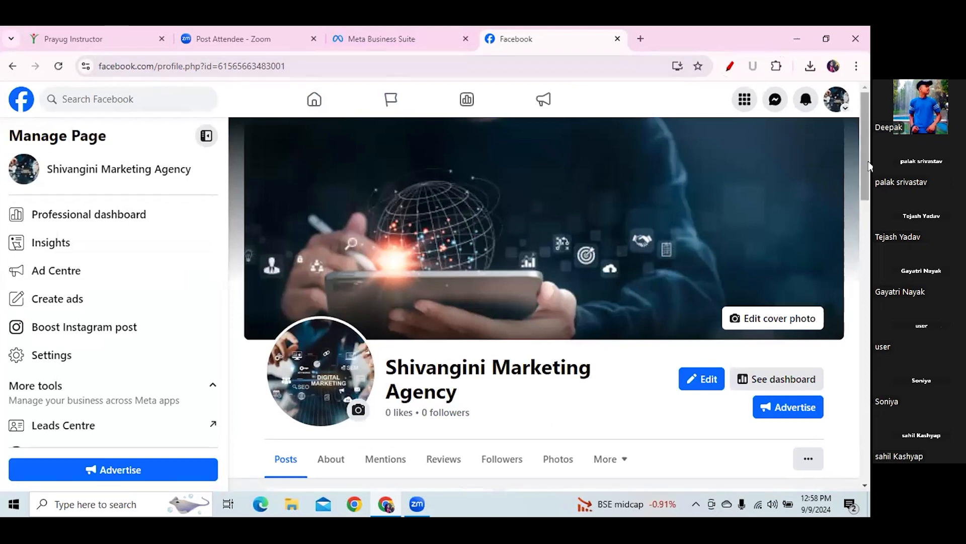
pyautogui.scroll(-1, 865, 176)
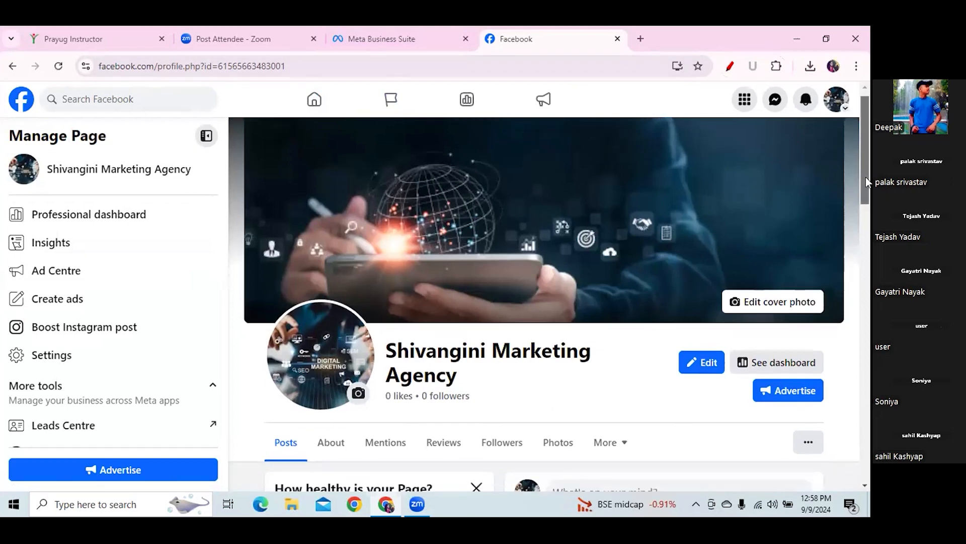
pyautogui.scroll(-10, 866, 177)
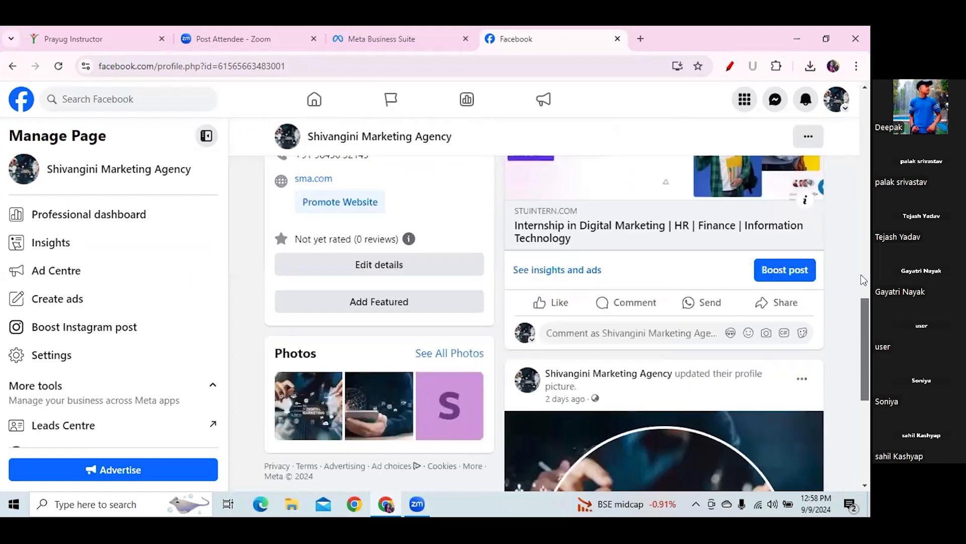
# - View the Instagram connection settings through the Page's Boost Instagram post option, and return to the Facebook home feed
pyautogui.scroll(8, 864, 280)
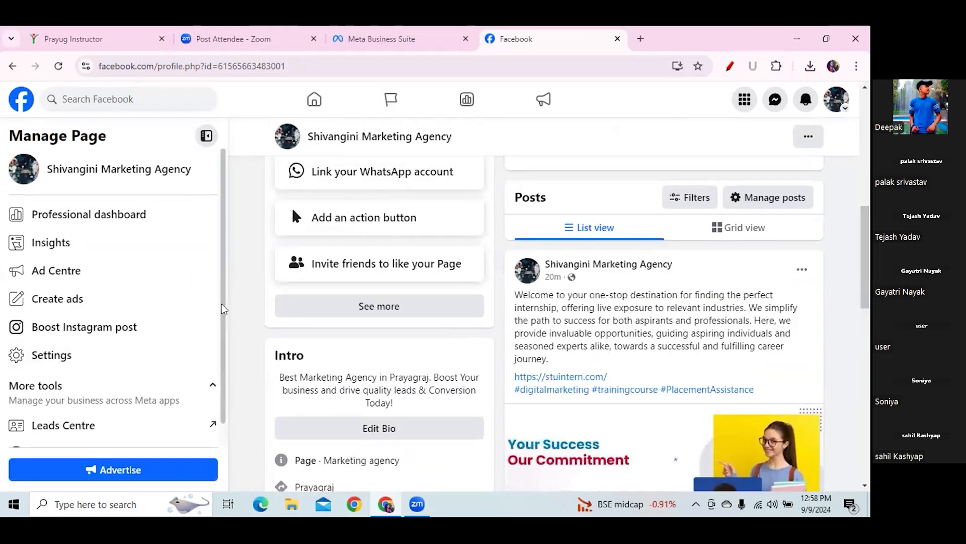
pyautogui.scroll(-1, 223, 322)
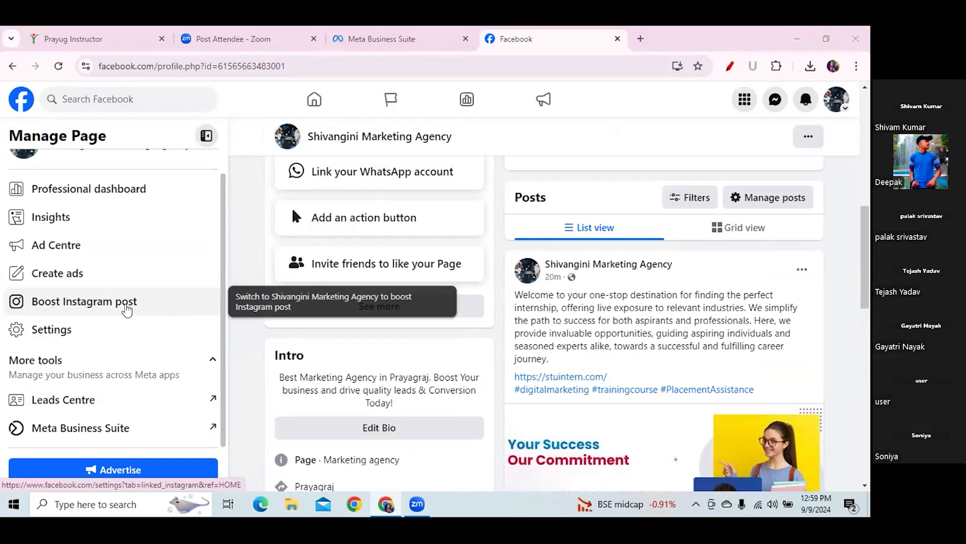
pyautogui.click(133, 309)
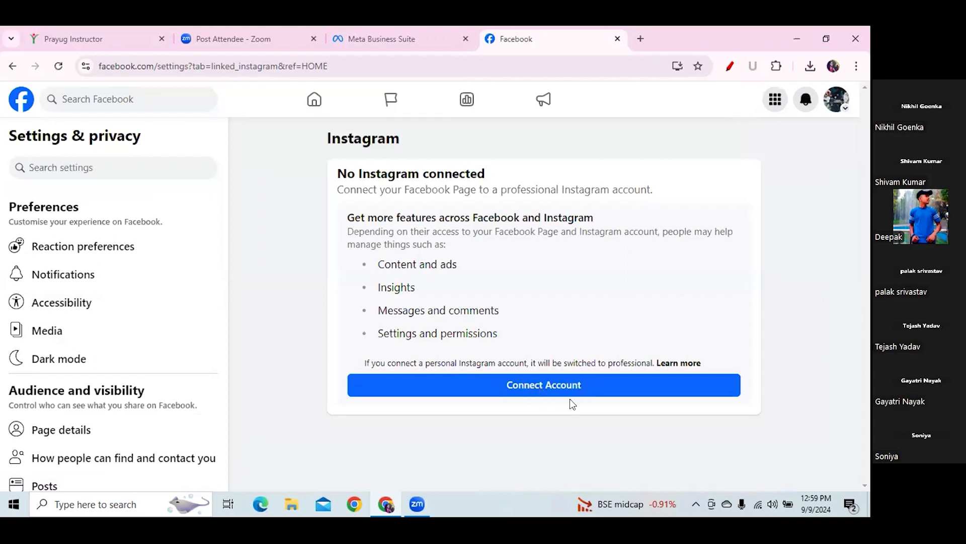
pyautogui.click(17, 101)
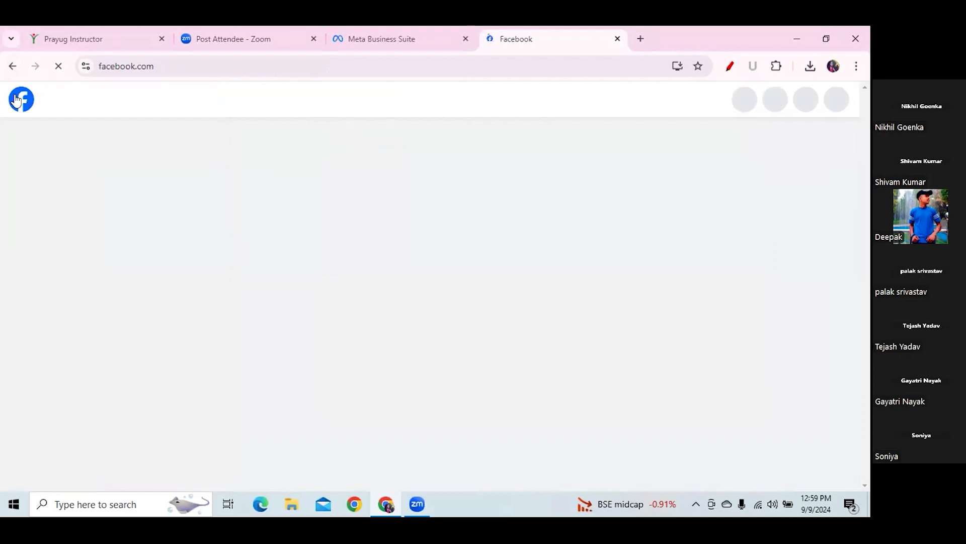
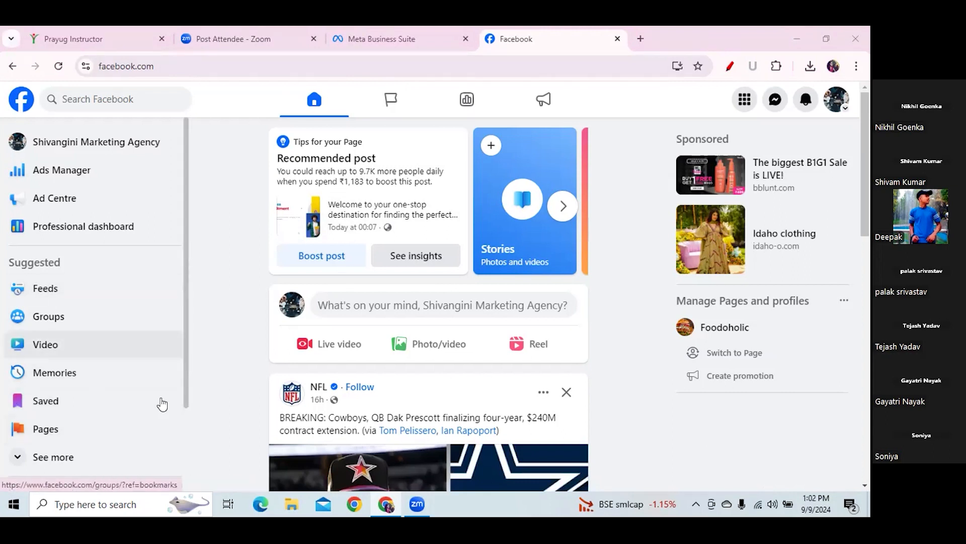
# - Open the Shivangini Marketing Agency Page from the managed Pages, view its settings, and return to the home feed
pyautogui.click(69, 427)
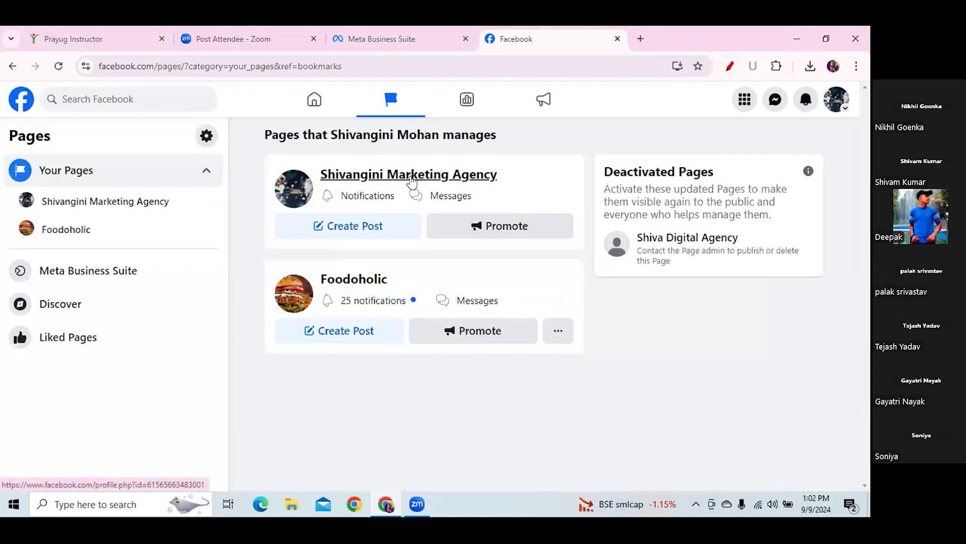
pyautogui.click(412, 176)
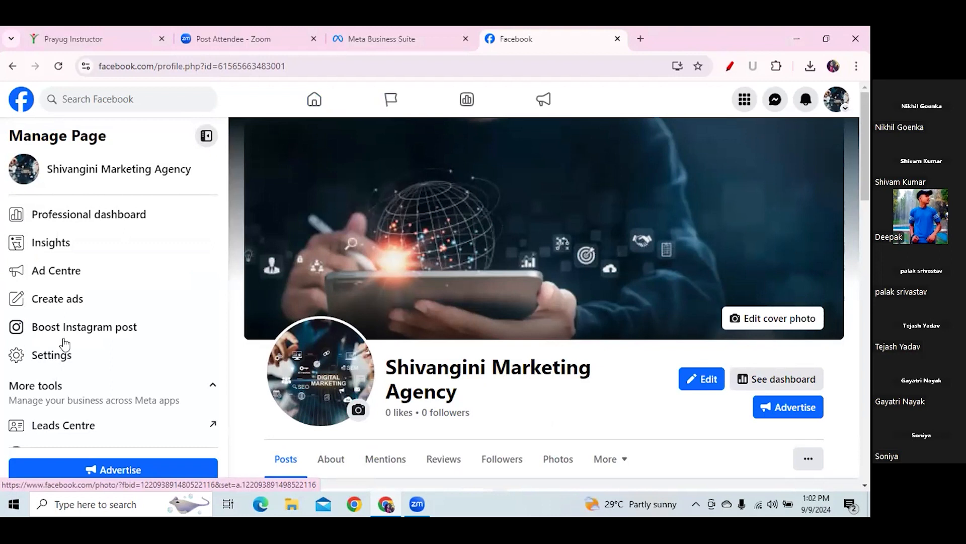
pyautogui.click(49, 354)
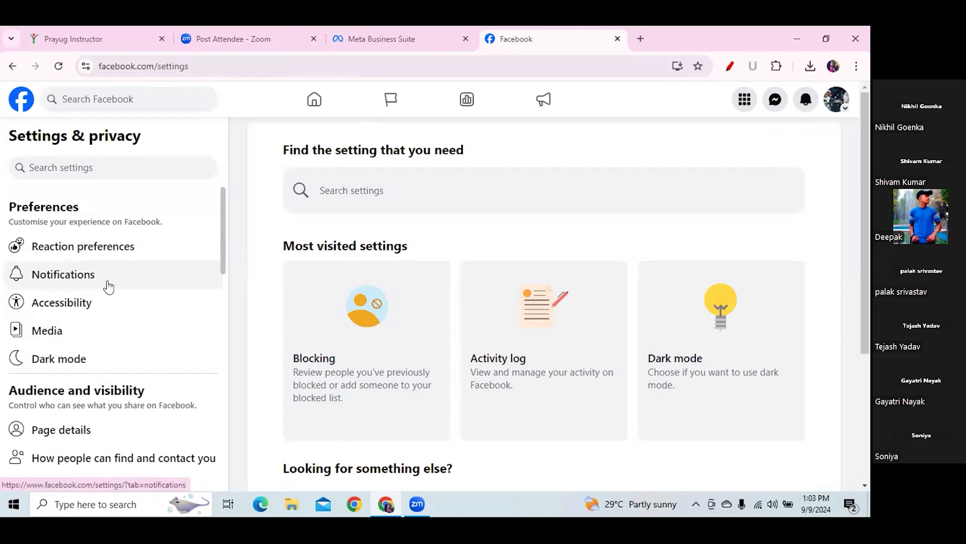
pyautogui.click(20, 104)
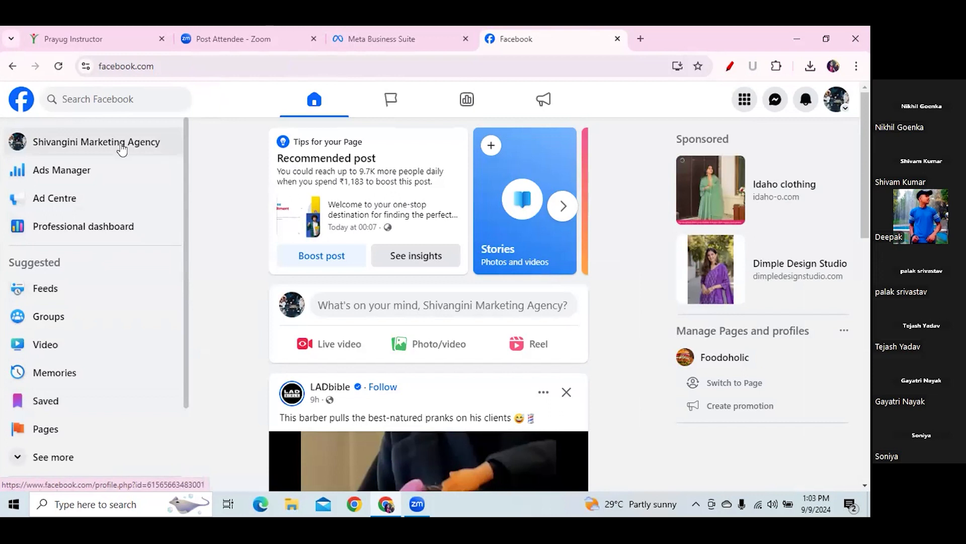
# - Open the Shivangini Marketing Agency Page, underline Settings with the red annotation pen, and open the Page's settings
pyautogui.click(99, 146)
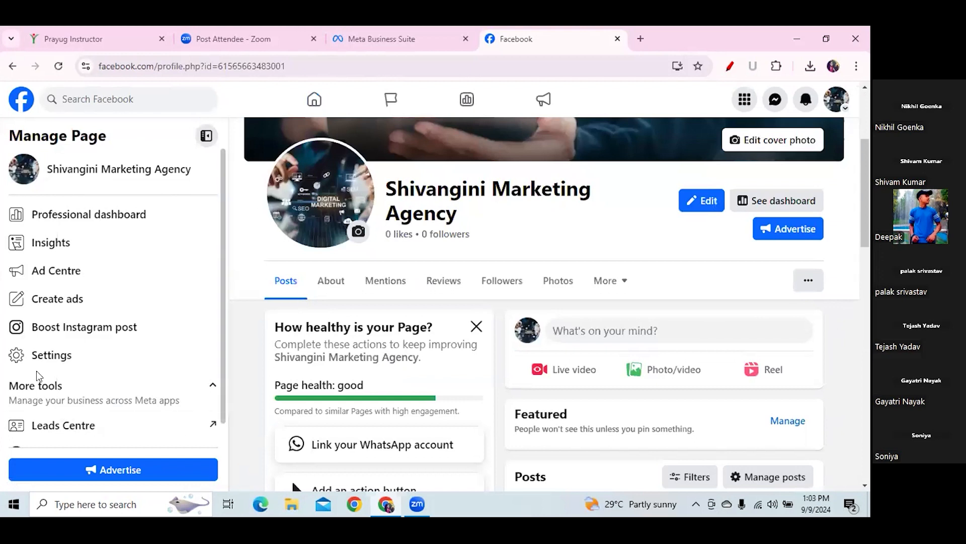
pyautogui.click(731, 69)
pyautogui.moveTo(26, 366); pyautogui.dragTo(89, 367)
pyautogui.click(827, 171)
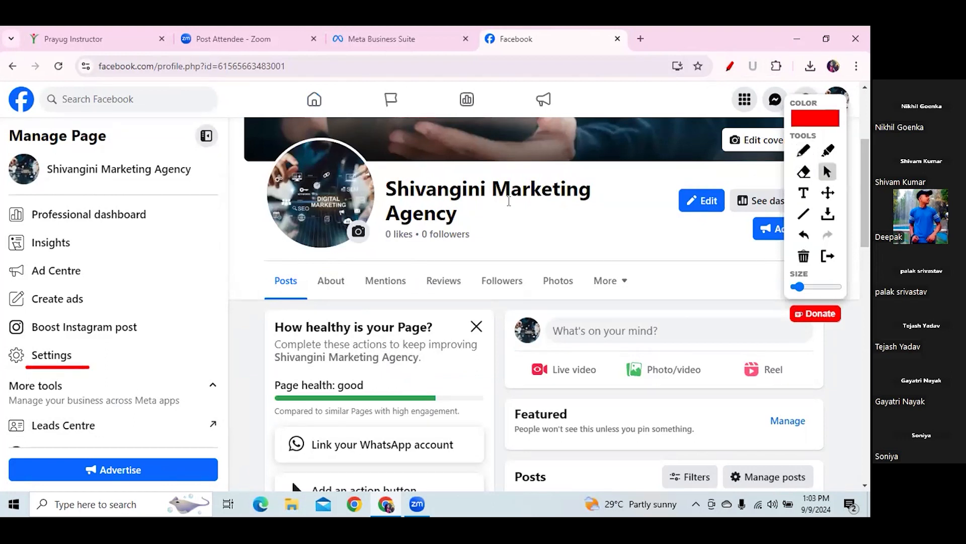
pyautogui.click(53, 358)
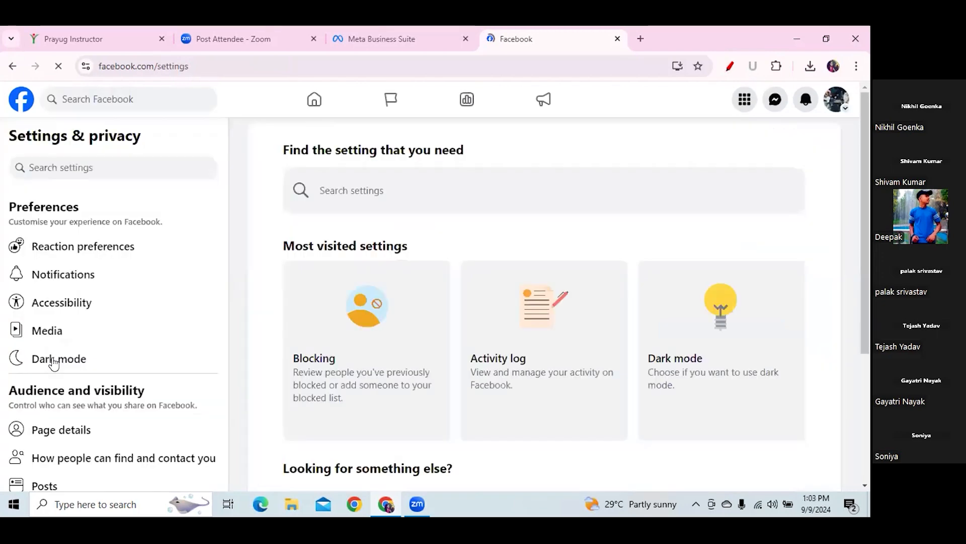
# - Search the Page settings for "verification badge" and clear the search text
pyautogui.click(352, 186)
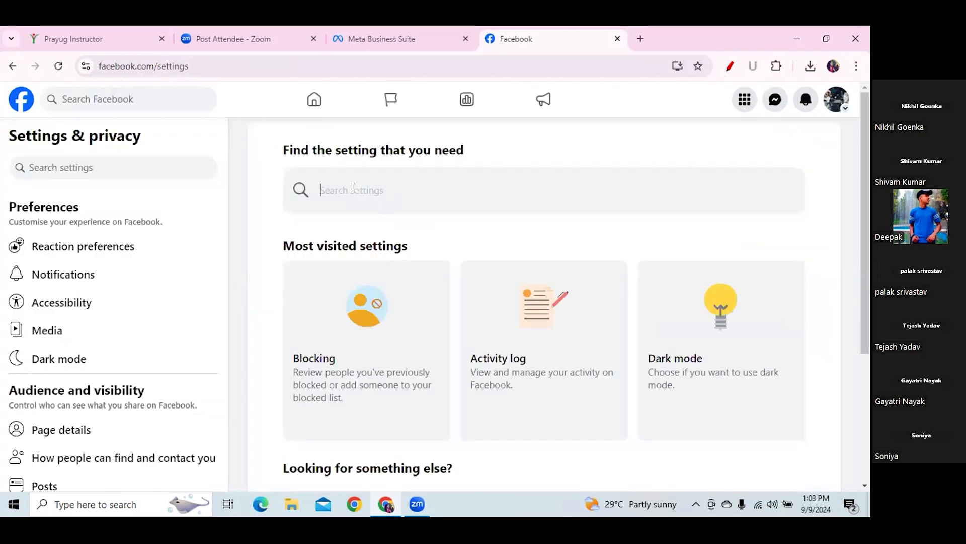
pyautogui.write('verifi')
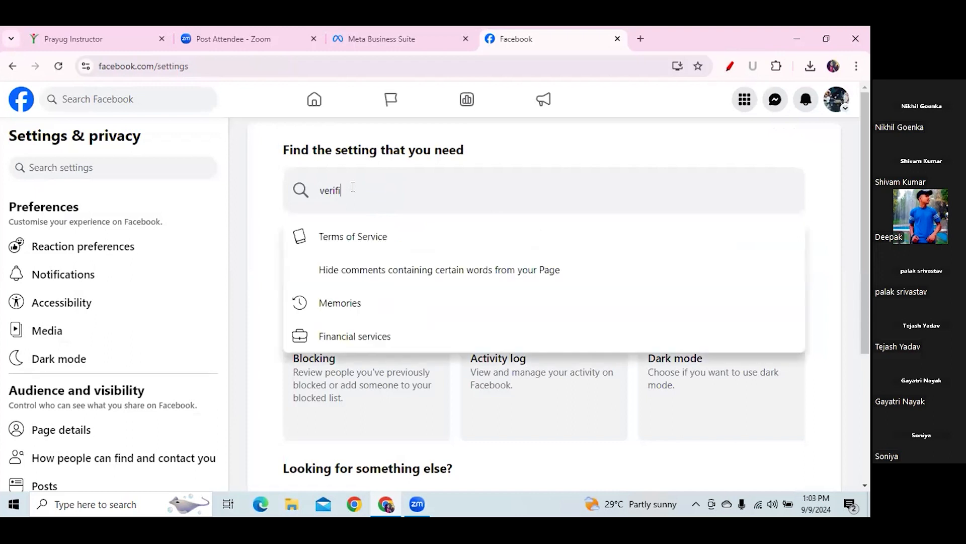
pyautogui.write('cation')
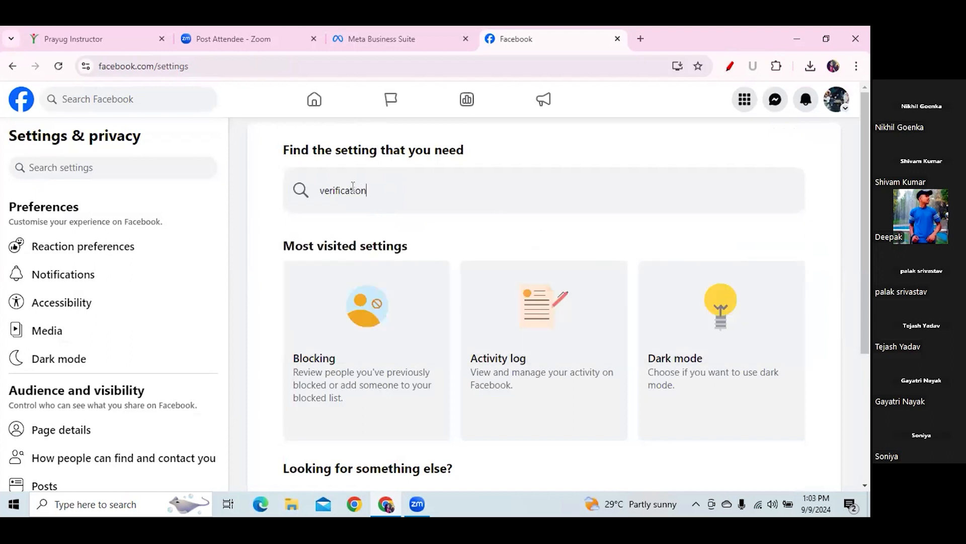
pyautogui.write(' badge')
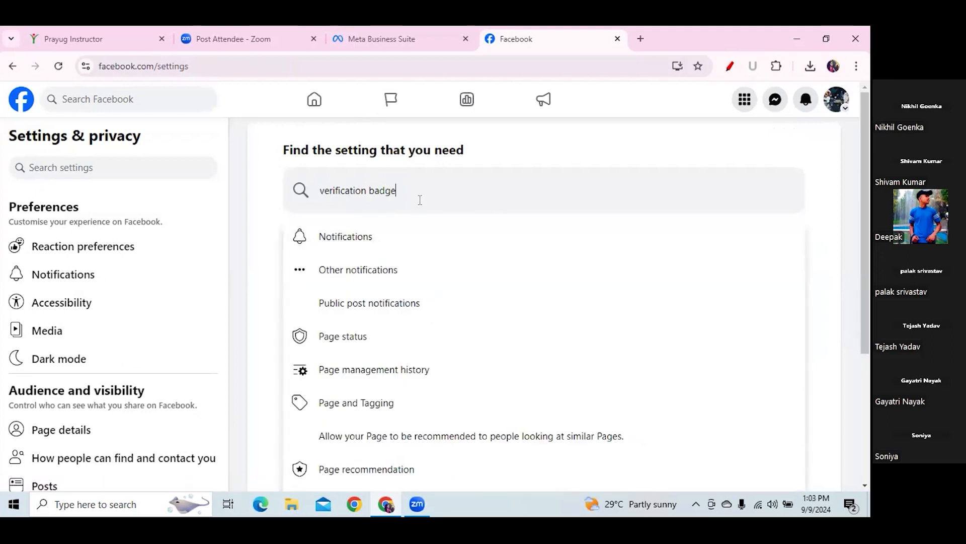
pyautogui.press('BackSpace')
pyautogui.press('BackSpace')
pyautogui.press('BackSpace')
pyautogui.press('BackSpace')
pyautogui.press('BackSpace')
pyautogui.press('BackSpace')
pyautogui.press('BackSpace')
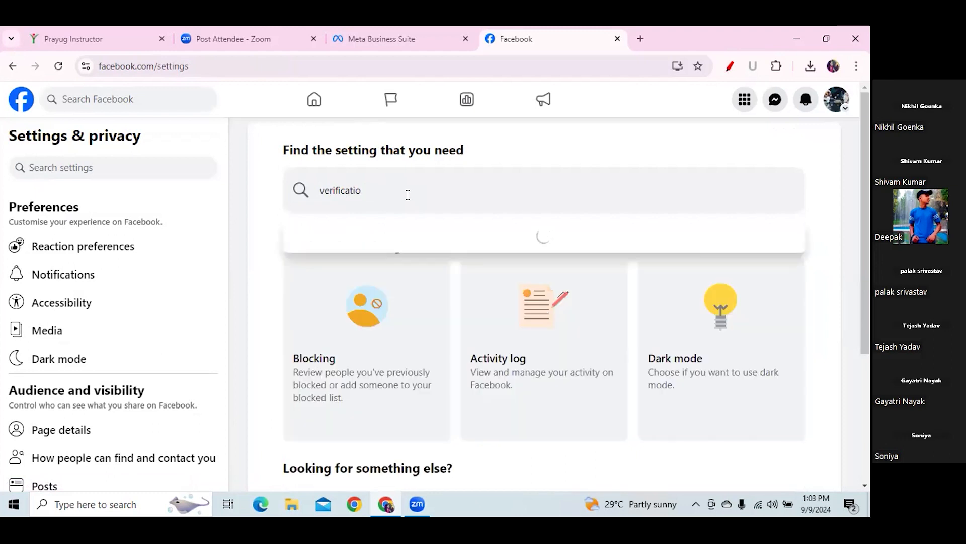
pyautogui.press('BackSpace')
pyautogui.press('BackSpace')
pyautogui.press('BackSpace')
pyautogui.press('BackSpace')
pyautogui.press('BackSpace')
pyautogui.press('BackSpace')
pyautogui.press('BackSpace')
pyautogui.press('BackSpace')
pyautogui.press('BackSpace')
pyautogui.press('BackSpace')
pyautogui.press('BackSpace')
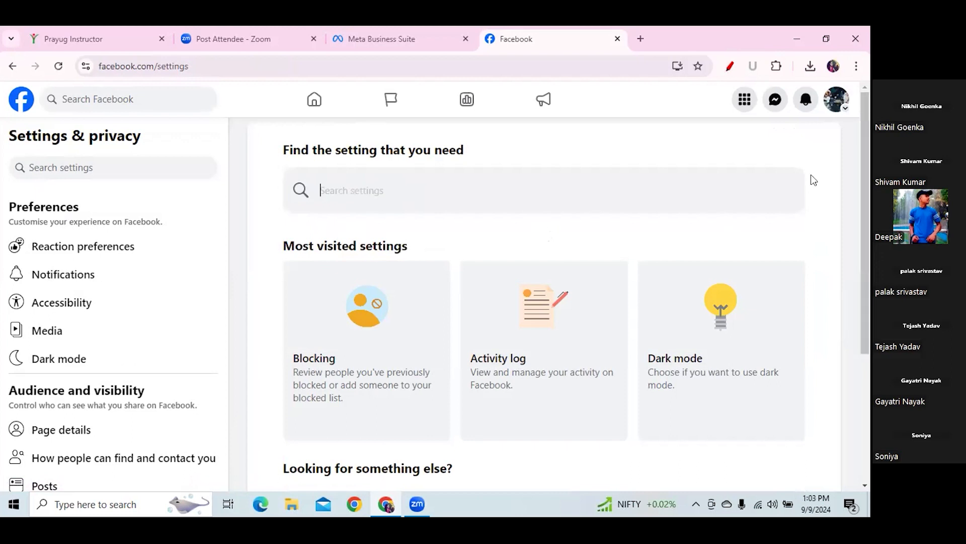
# - Switch to the personal profile and draw a red arrow pointing at the account picture
pyautogui.click(837, 99)
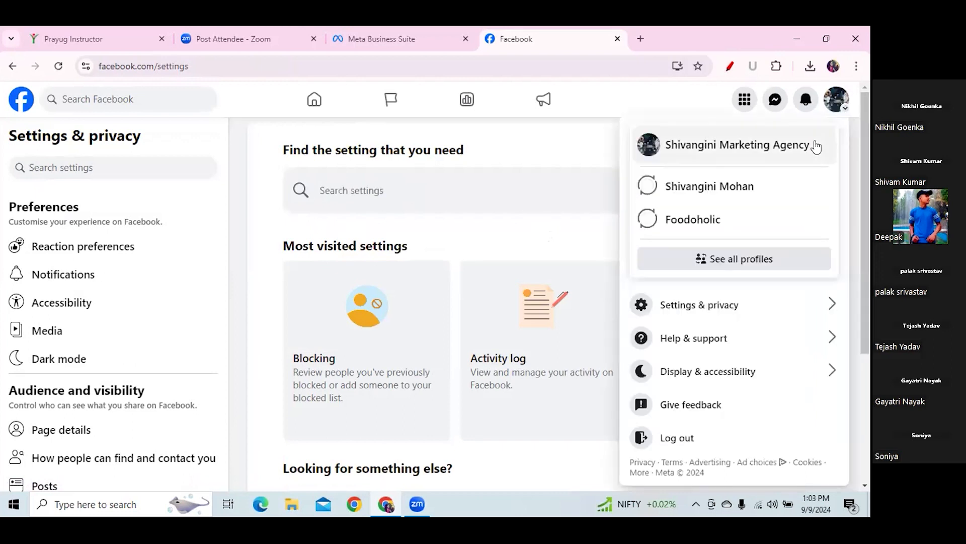
pyautogui.click(715, 186)
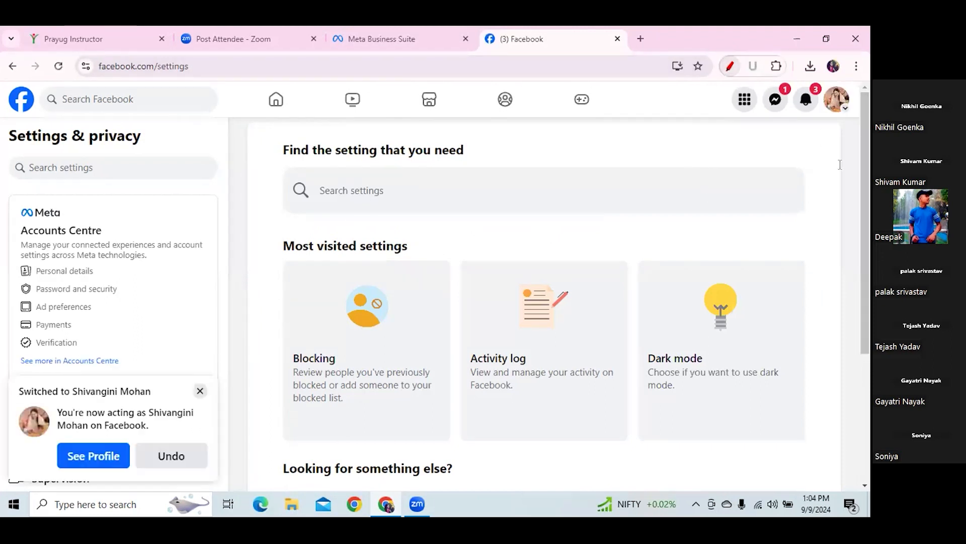
pyautogui.click(730, 66)
pyautogui.moveTo(820, 97); pyautogui.dragTo(726, 92)
pyautogui.moveTo(841, 122); pyautogui.dragTo(850, 165)
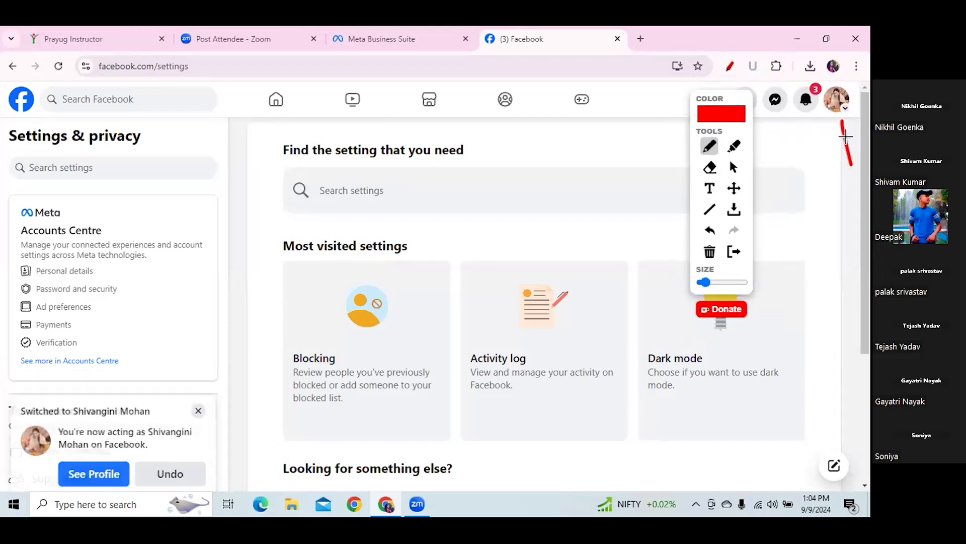
pyautogui.moveTo(841, 122)
pyautogui.mouseDown()
pyautogui.moveTo(830, 149)
pyautogui.moveTo(861, 141)
pyautogui.mouseUp()
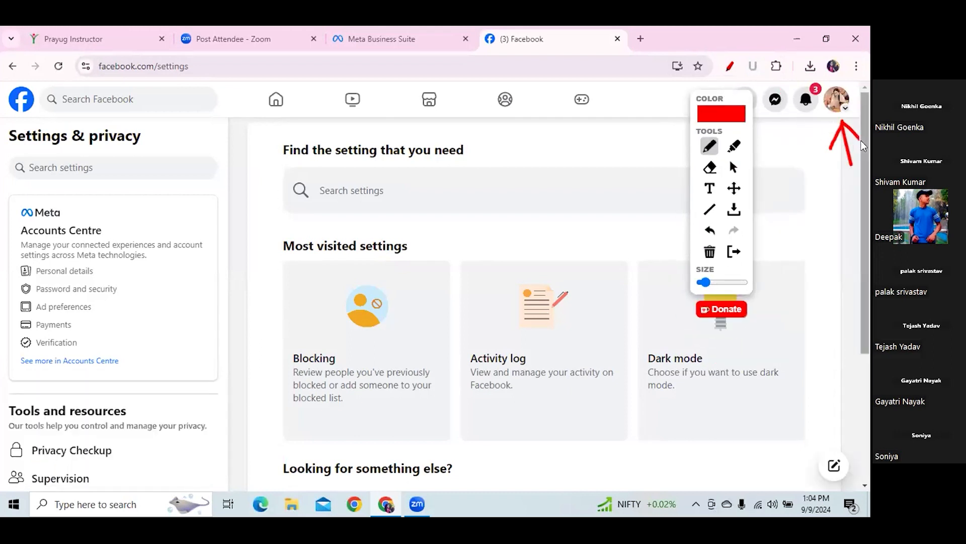
pyautogui.click(733, 167)
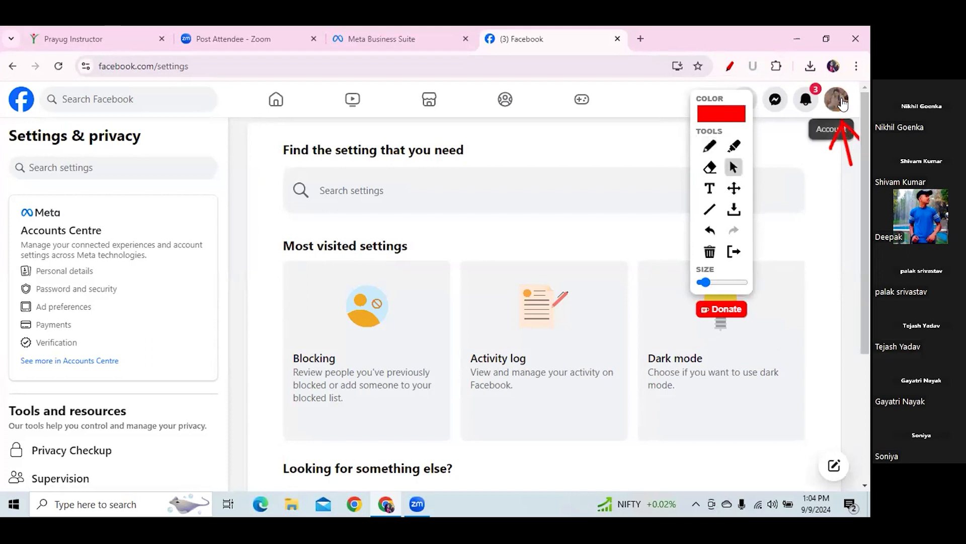
# - View the account's Help & support options with the annotation palette moved aside, and clear the red arrow
pyautogui.click(847, 112)
pyautogui.moveTo(732, 96)
pyautogui.mouseDown()
pyautogui.moveTo(527, 155)
pyautogui.moveTo(520, 143)
pyautogui.mouseUp()
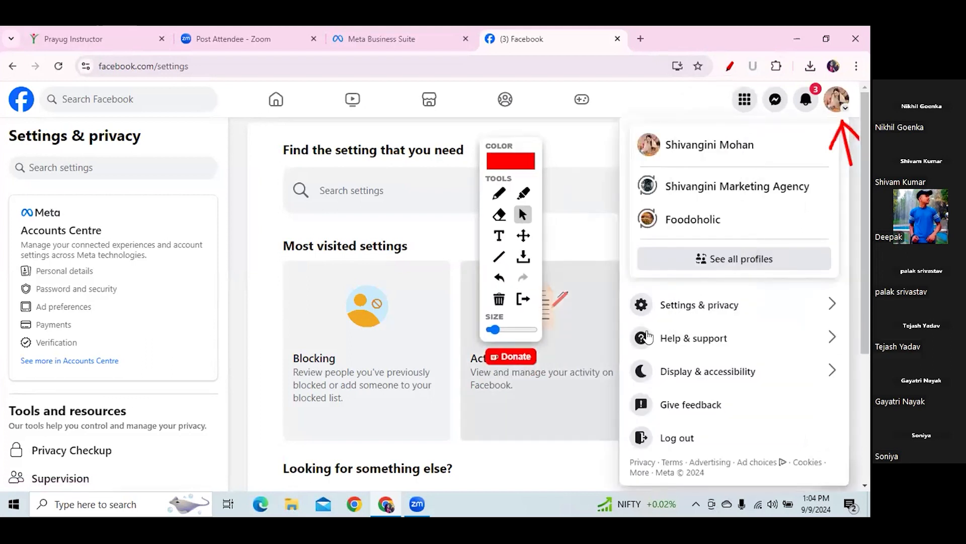
pyautogui.click(689, 341)
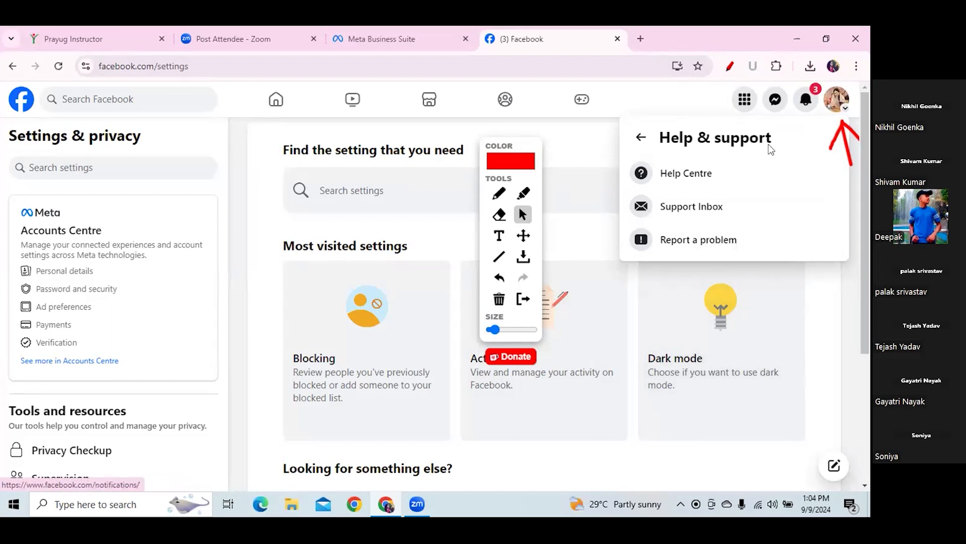
pyautogui.click(499, 298)
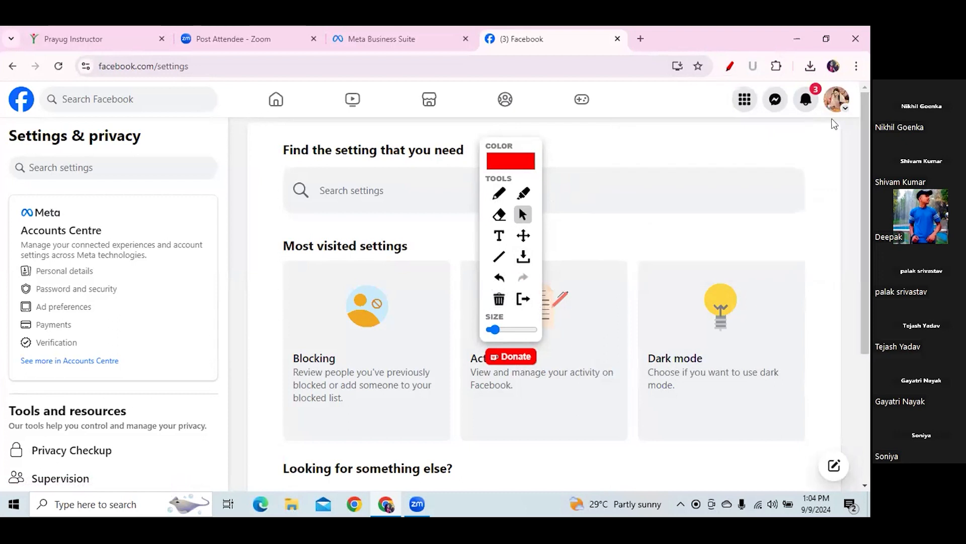
# - Draw a new red arrow below the account picture and open the Help Centre from the account's Help & support options
pyautogui.click(498, 193)
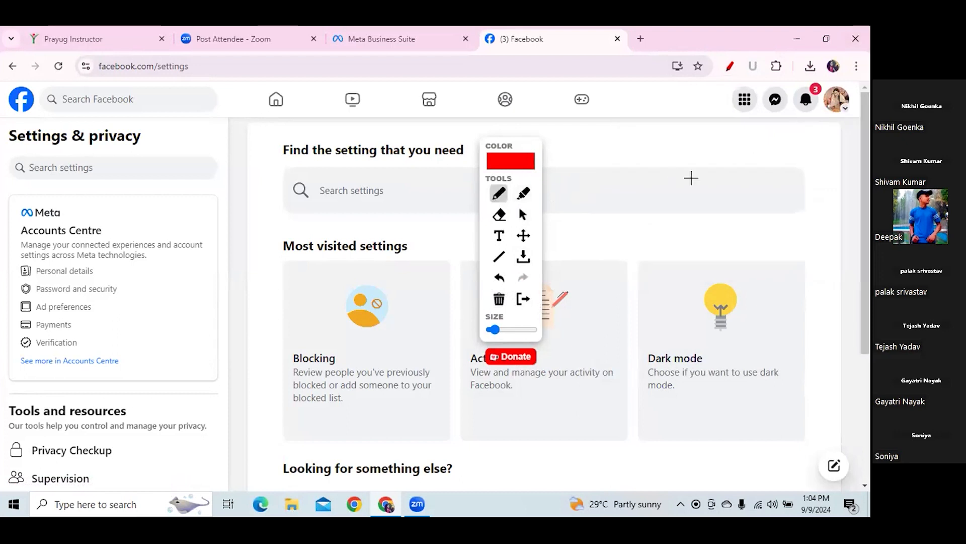
pyautogui.moveTo(843, 134)
pyautogui.mouseDown()
pyautogui.moveTo(844, 155)
pyautogui.moveTo(839, 125)
pyautogui.moveTo(835, 133)
pyautogui.moveTo(851, 131)
pyautogui.mouseUp()
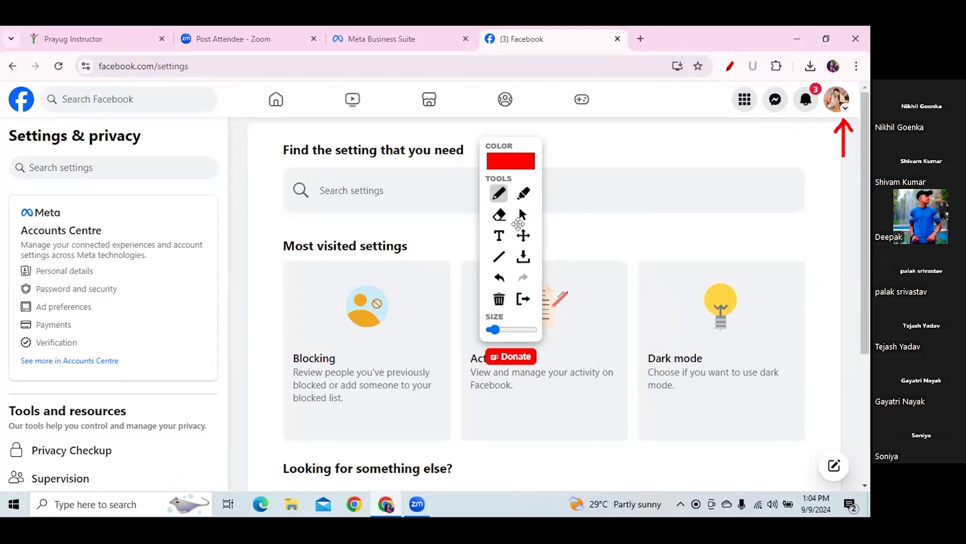
pyautogui.click(523, 214)
pyautogui.click(837, 101)
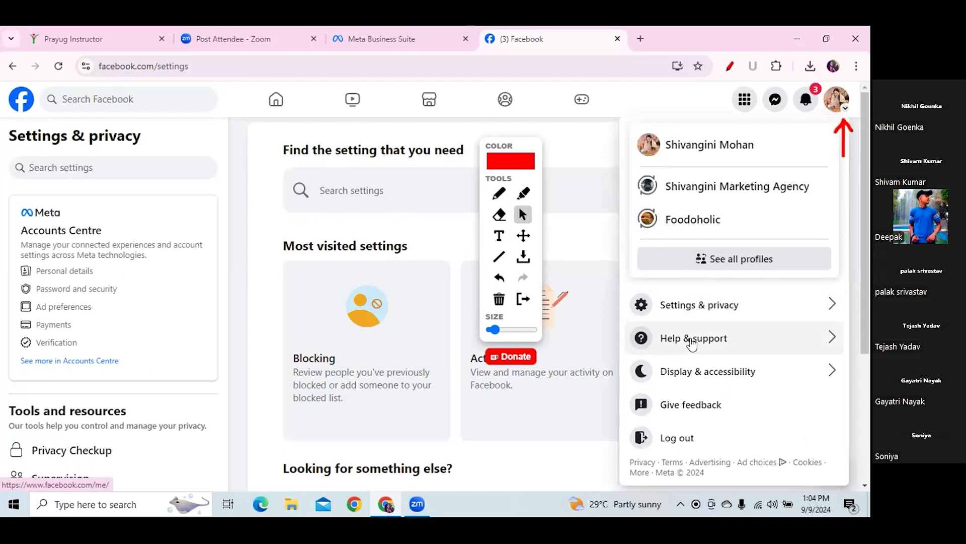
pyautogui.click(717, 345)
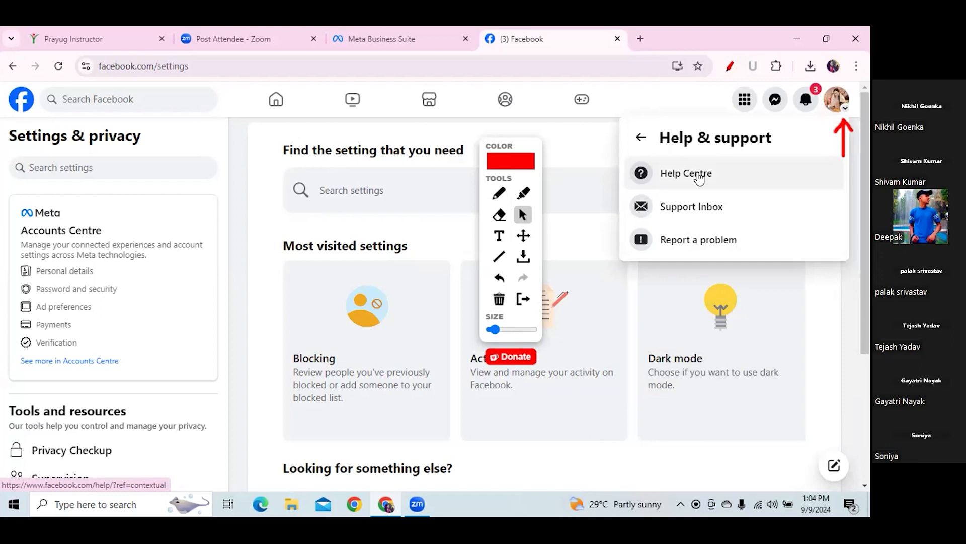
pyautogui.click(699, 176)
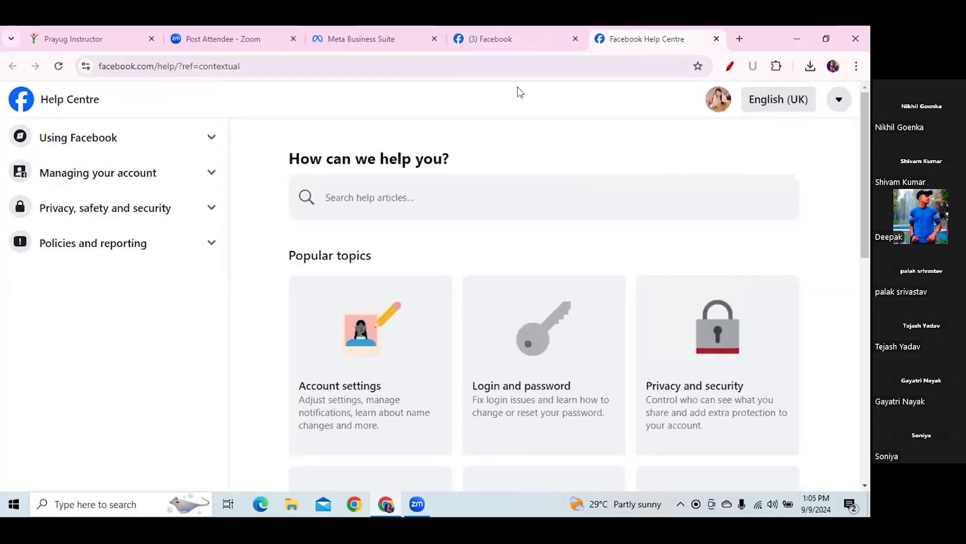
# - Search the Help Centre for "verification badge" using the suggested query
pyautogui.click(370, 200)
pyautogui.write('verif')
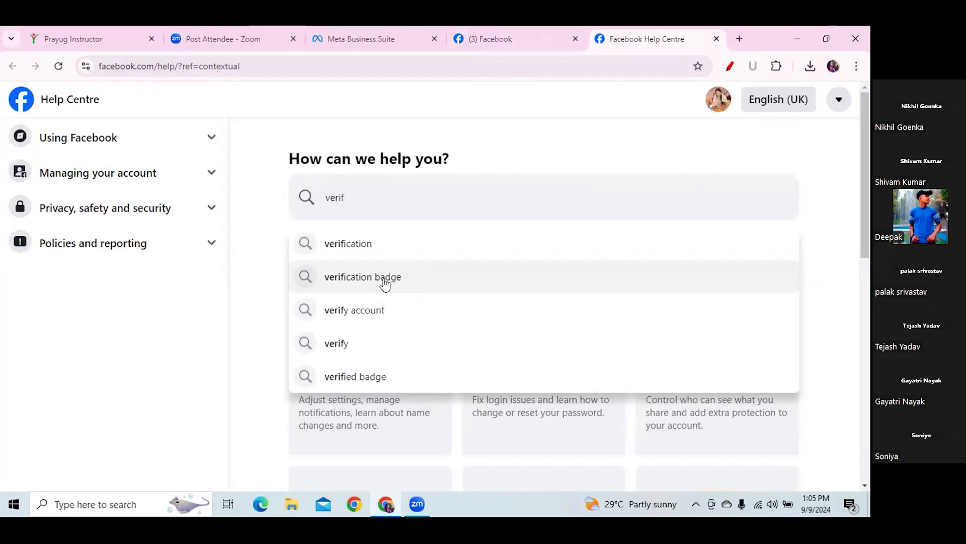
pyautogui.click(385, 284)
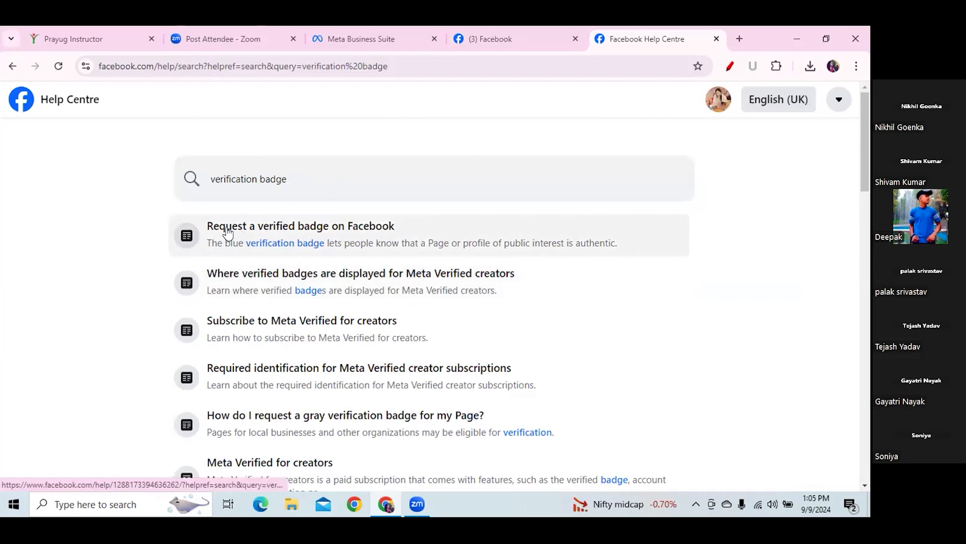
# - Mark the "Request a verified badge on Facebook" result with a red tick and open the article
pyautogui.click(728, 73)
pyautogui.moveTo(156, 247); pyautogui.dragTo(215, 172)
pyautogui.click(827, 172)
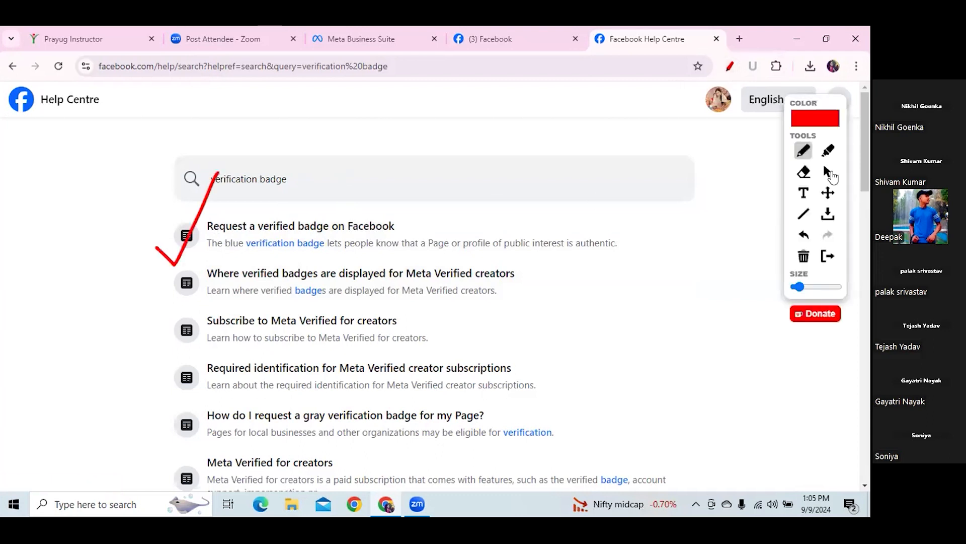
pyautogui.click(289, 229)
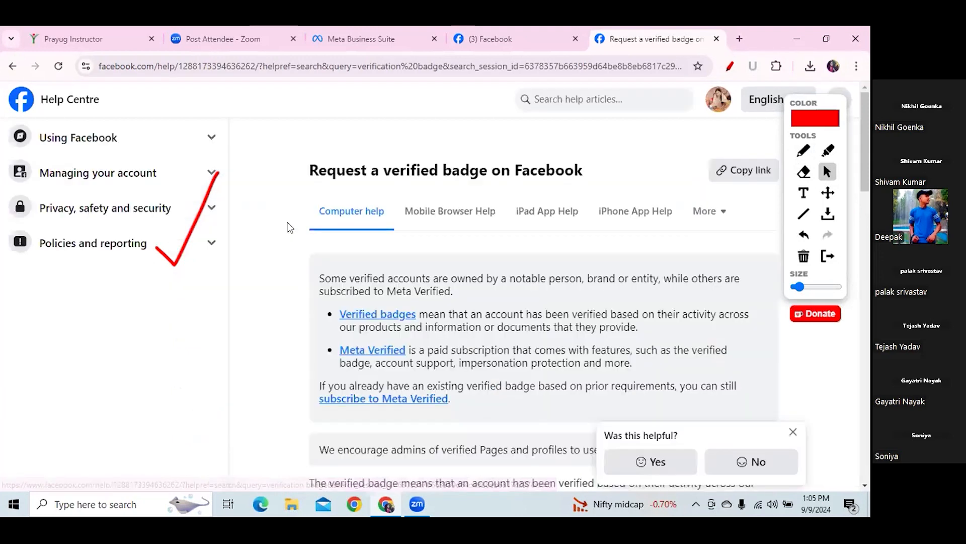
# - Underline the "fill in this form" link in red in the article's "Verify your profile or Page" section
pyautogui.moveTo(862, 144); pyautogui.dragTo(862, 168)
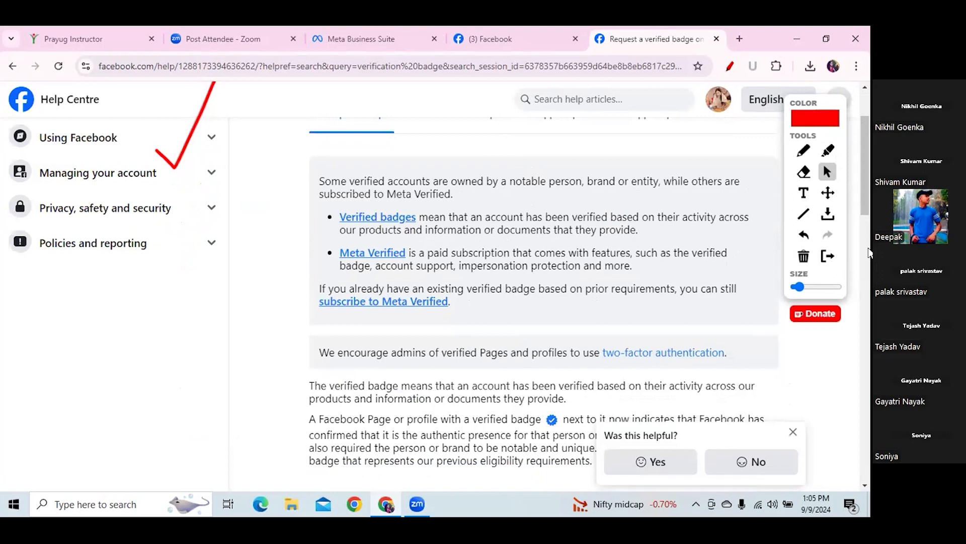
pyautogui.scroll(-3, 863, 212)
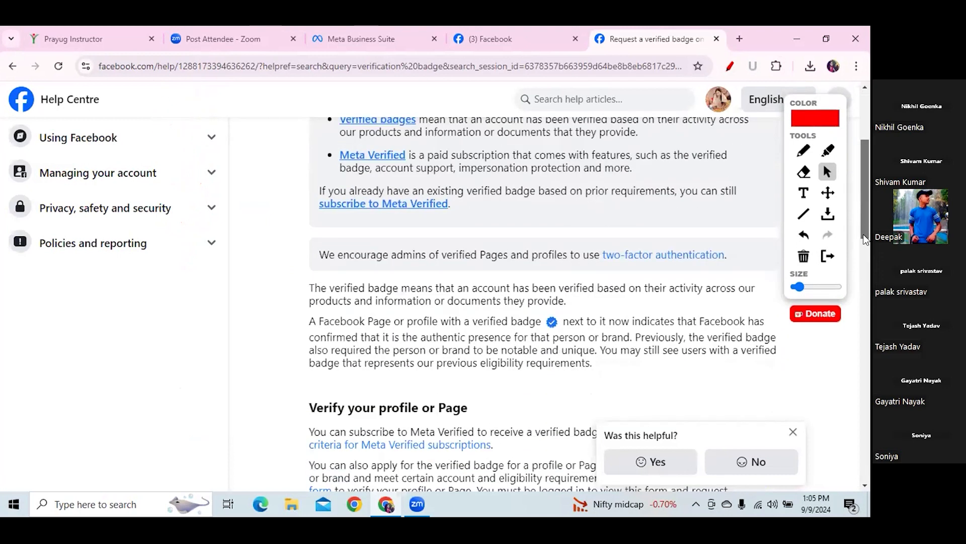
pyautogui.scroll(-3, 866, 248)
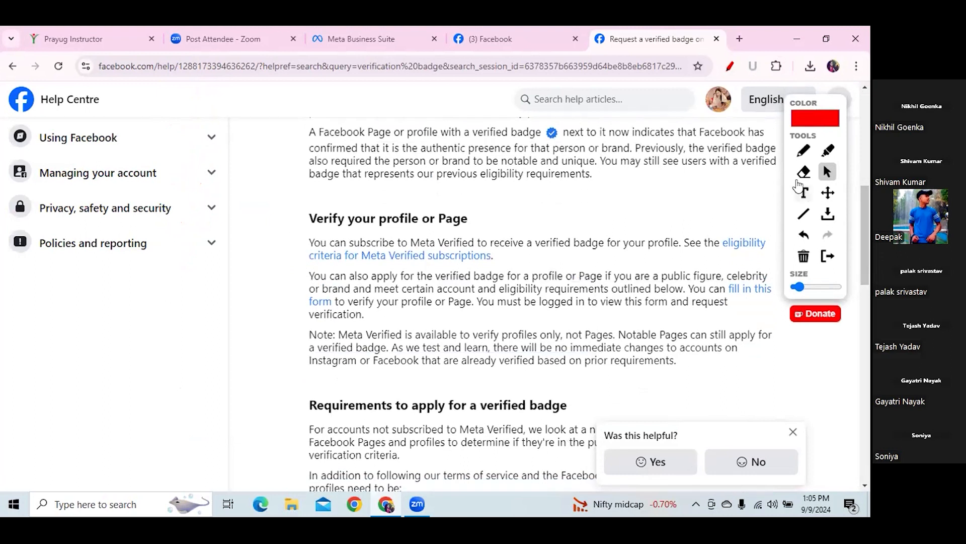
pyautogui.click(802, 153)
pyautogui.moveTo(730, 299); pyautogui.dragTo(769, 298)
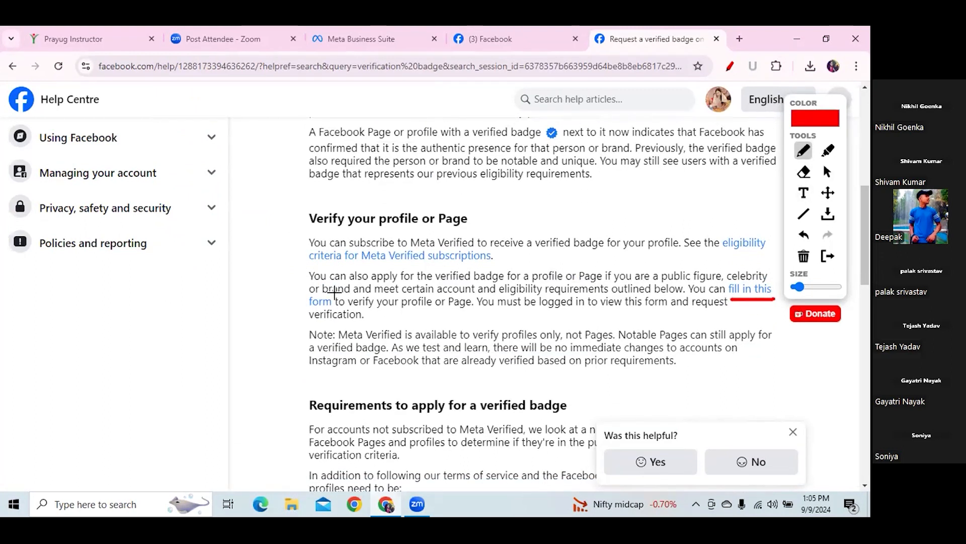
pyautogui.moveTo(309, 310); pyautogui.dragTo(332, 306)
# - Open the "Verify your Page or profile" form from the article's link and look through its fields
pyautogui.click(826, 171)
pyautogui.click(748, 289)
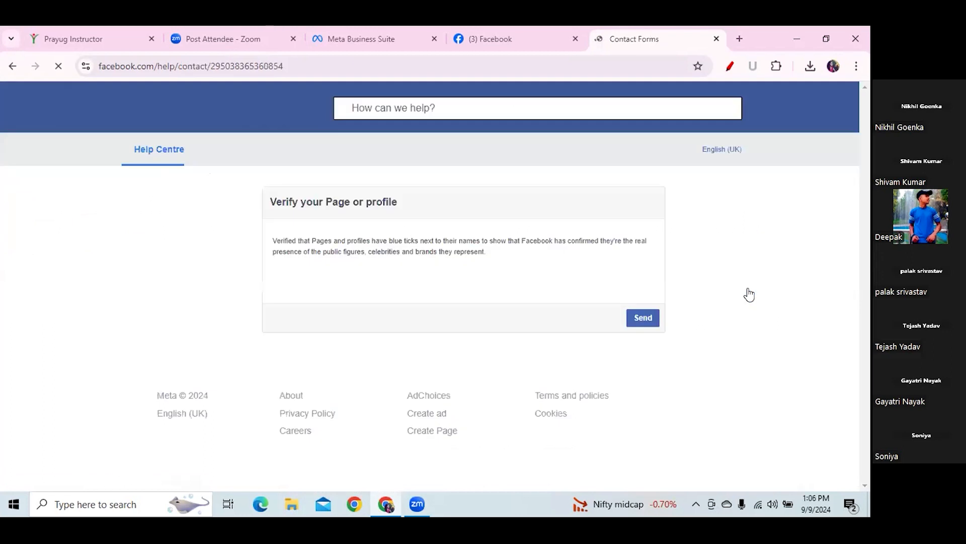
pyautogui.moveTo(868, 123); pyautogui.dragTo(869, 398)
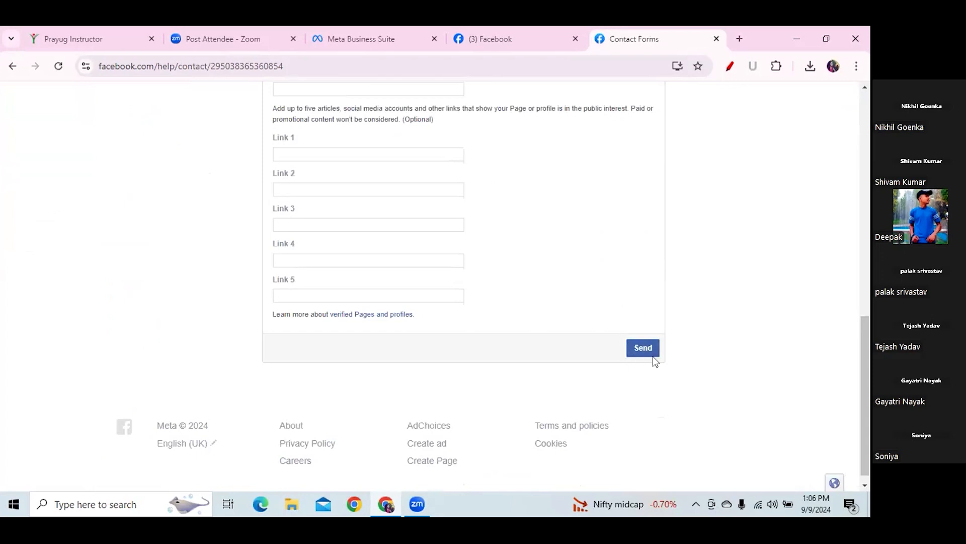
pyautogui.moveTo(865, 338); pyautogui.dragTo(834, 61)
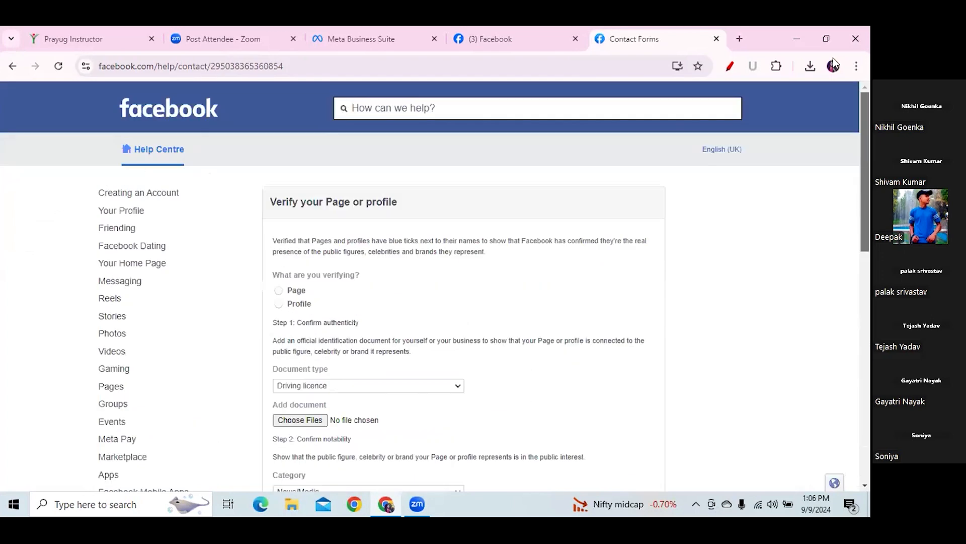
# - Circle the notifications bell on the Facebook settings page in red, add a line, tick and cross, and clear all the markings
pyautogui.click(505, 44)
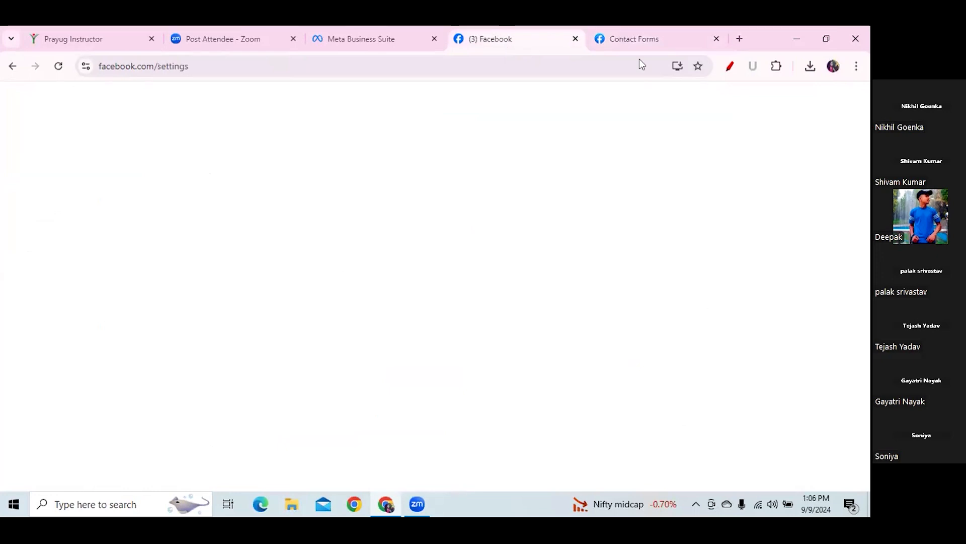
pyautogui.click(498, 193)
pyautogui.moveTo(803, 80)
pyautogui.mouseDown()
pyautogui.moveTo(808, 125)
pyautogui.moveTo(828, 93)
pyautogui.moveTo(821, 77)
pyautogui.mouseUp()
pyautogui.moveTo(801, 119); pyautogui.dragTo(801, 171)
pyautogui.moveTo(751, 132)
pyautogui.mouseDown()
pyautogui.moveTo(774, 119)
pyautogui.moveTo(788, 160)
pyautogui.moveTo(770, 172)
pyautogui.mouseUp()
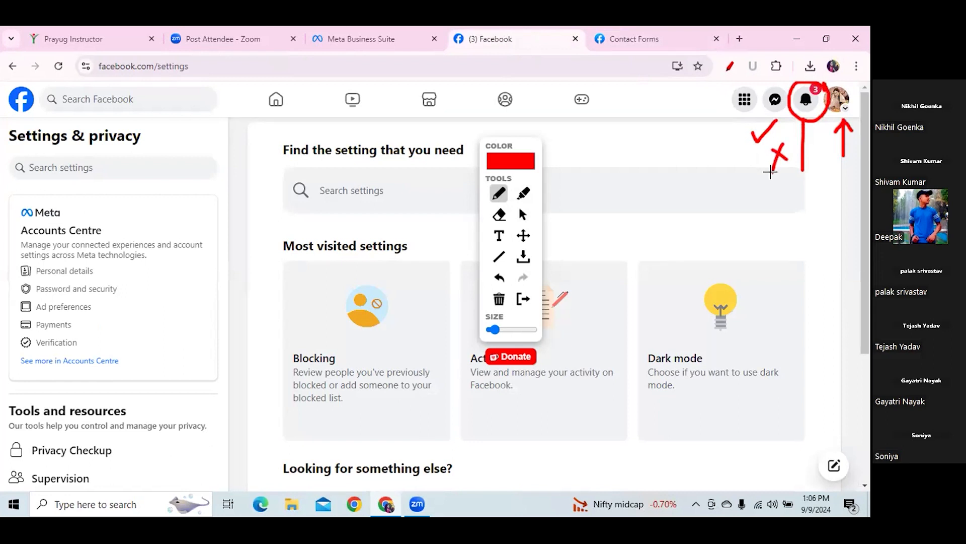
pyautogui.click(499, 301)
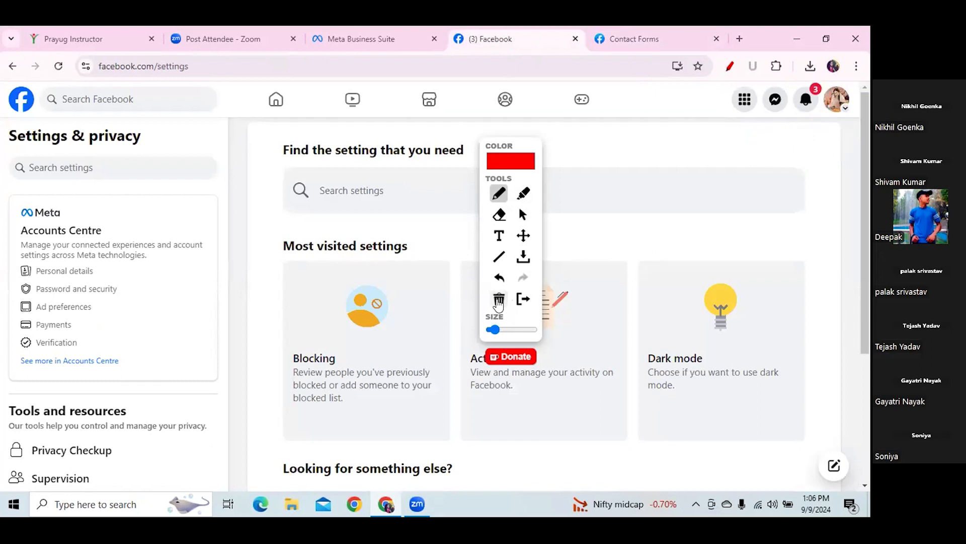
# - Mark the Page and Profile options on the verification form with red ticks, and clear the ticks
pyautogui.click(635, 40)
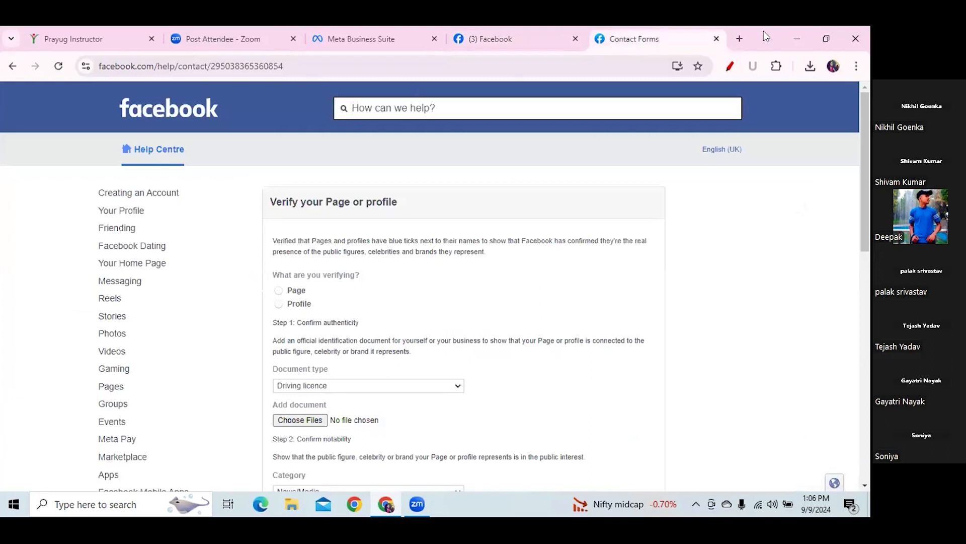
pyautogui.click(730, 66)
pyautogui.moveTo(313, 291); pyautogui.dragTo(330, 262)
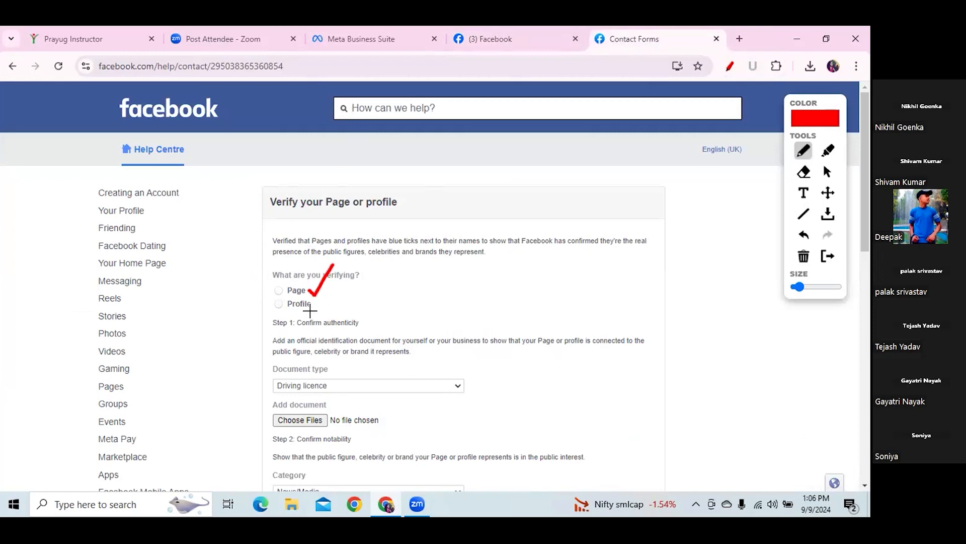
pyautogui.moveTo(312, 303); pyautogui.dragTo(336, 286)
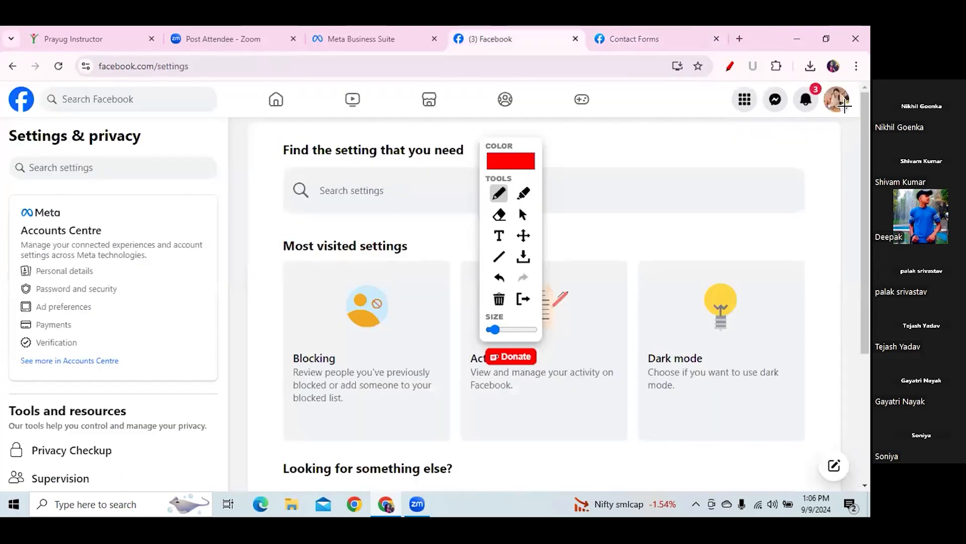
pyautogui.click(523, 216)
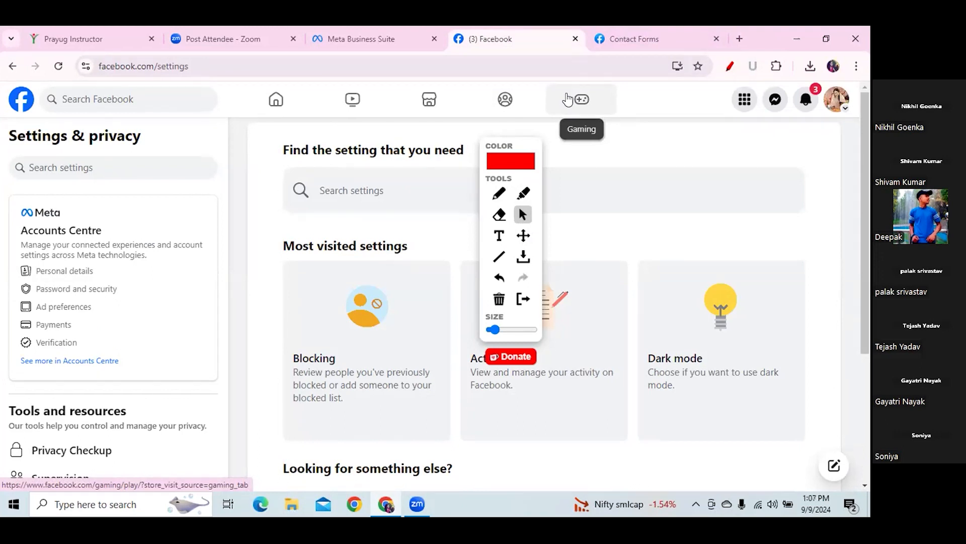
pyautogui.click(652, 37)
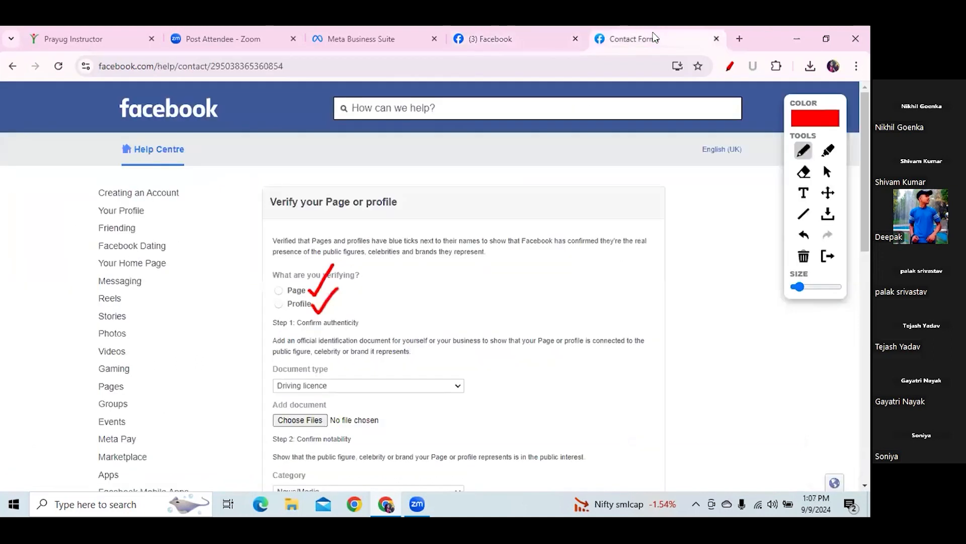
pyautogui.click(804, 259)
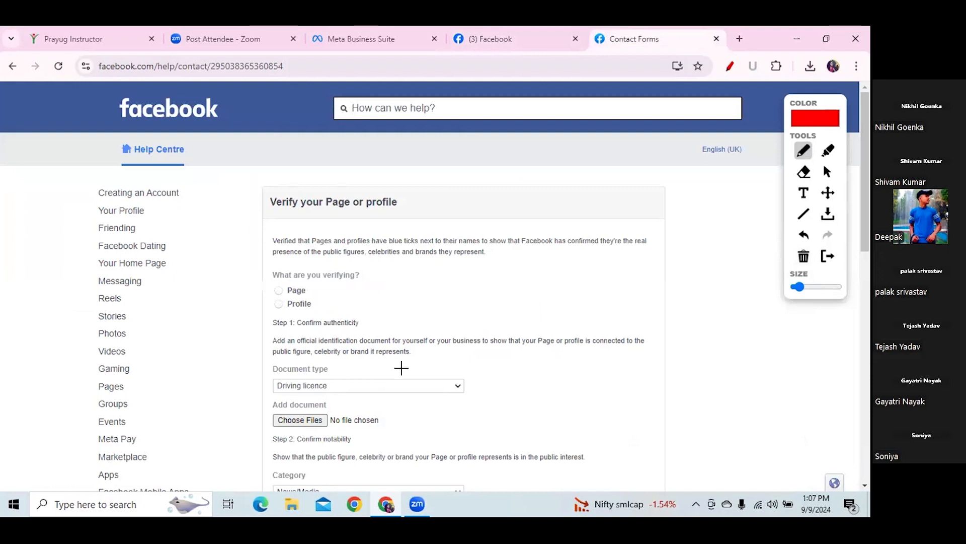
# - Examine the verification form's Document type and Category choices and its remaining fields down to the links
pyautogui.scroll(-2, 864, 229)
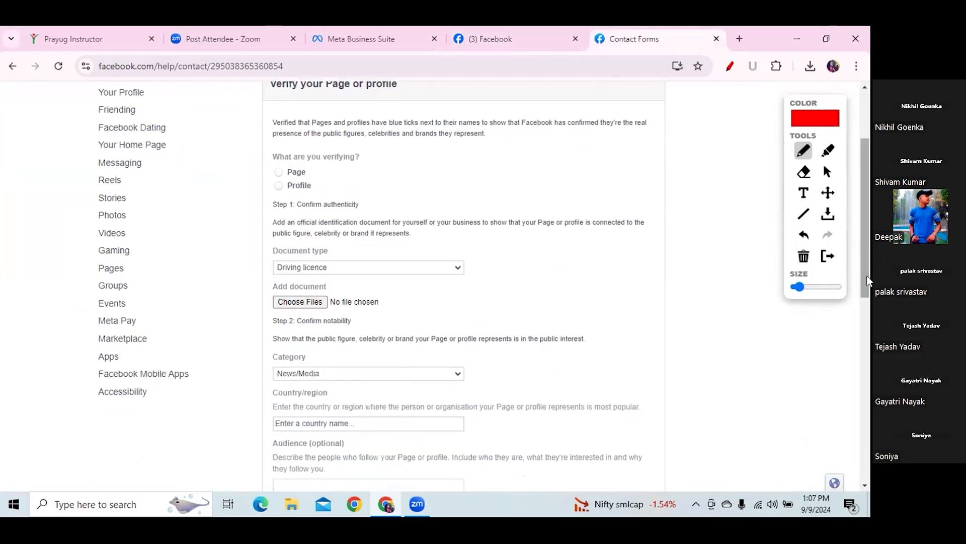
pyautogui.click(826, 172)
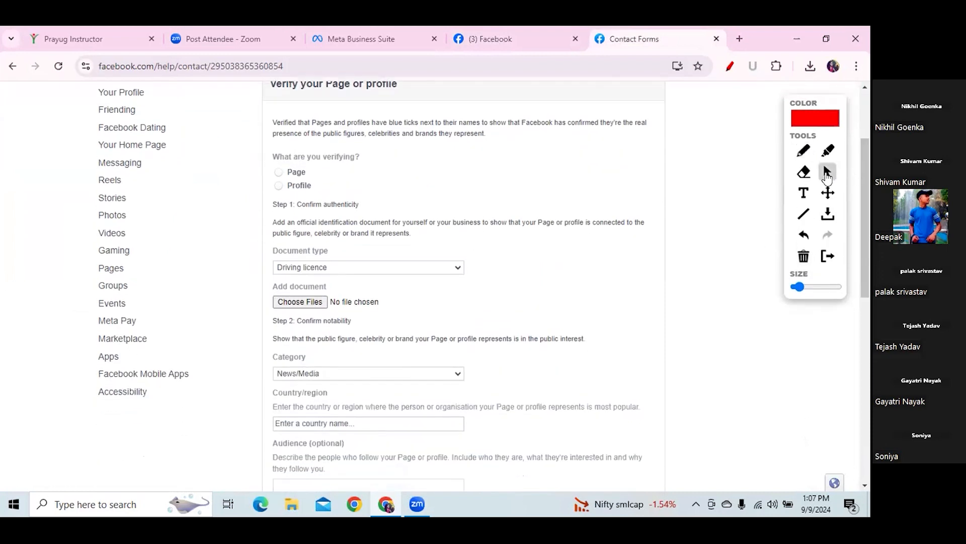
pyautogui.click(461, 269)
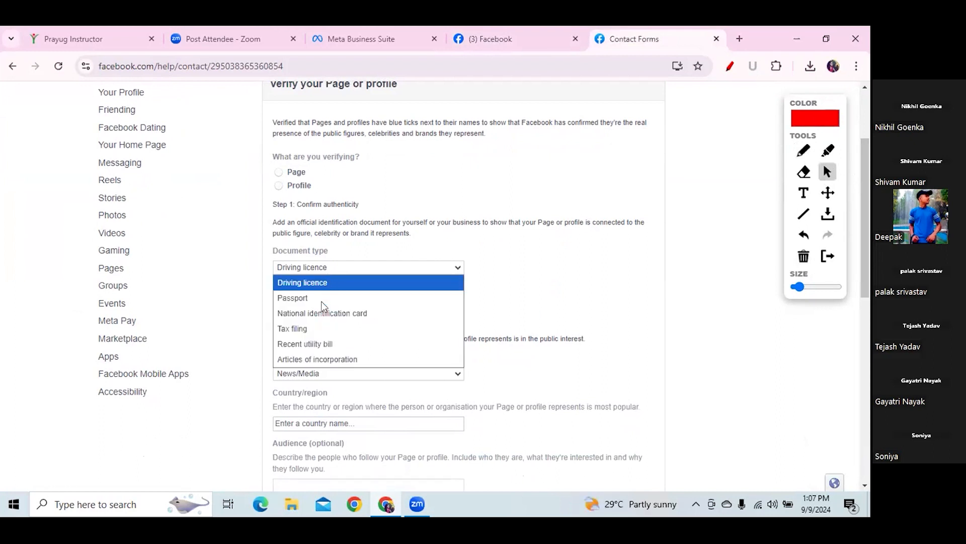
pyautogui.click(598, 272)
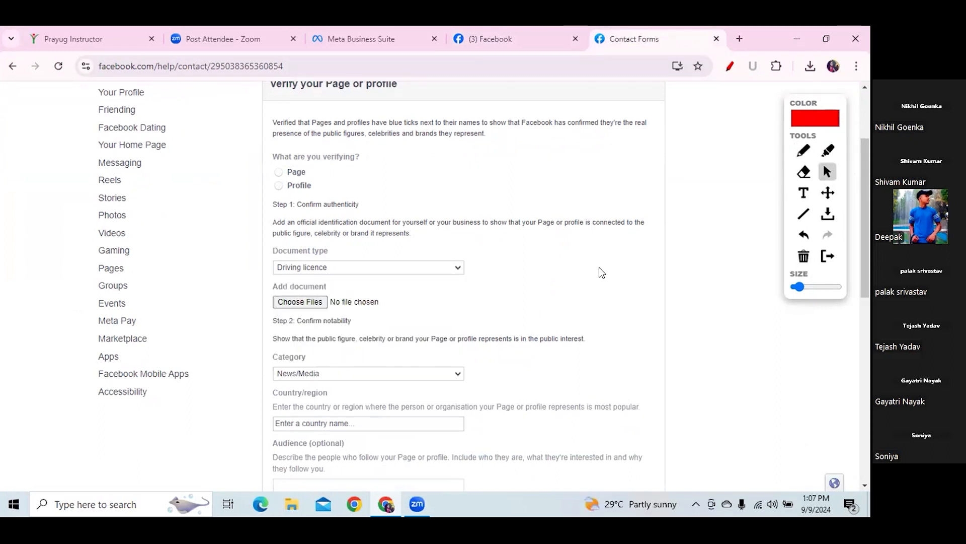
pyautogui.moveTo(869, 282); pyautogui.dragTo(869, 350)
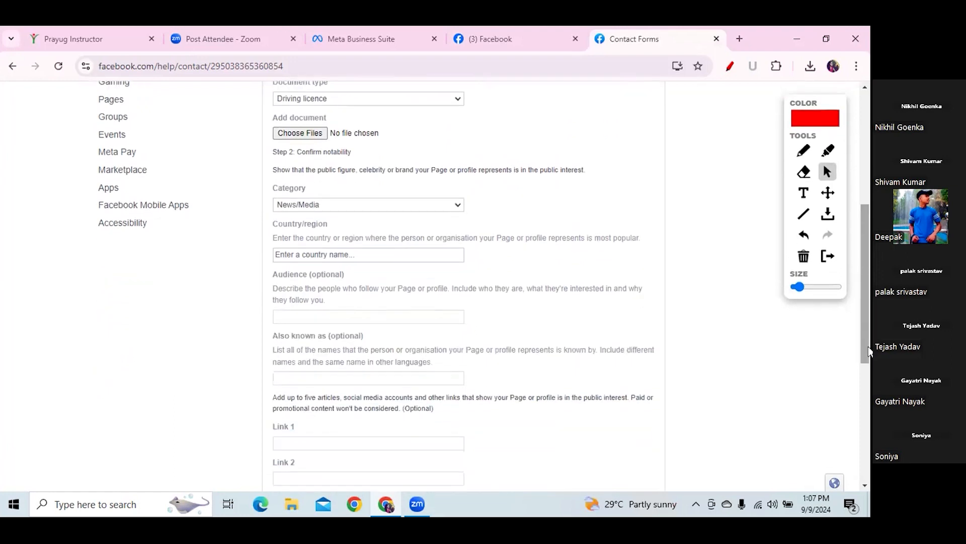
pyautogui.click(451, 203)
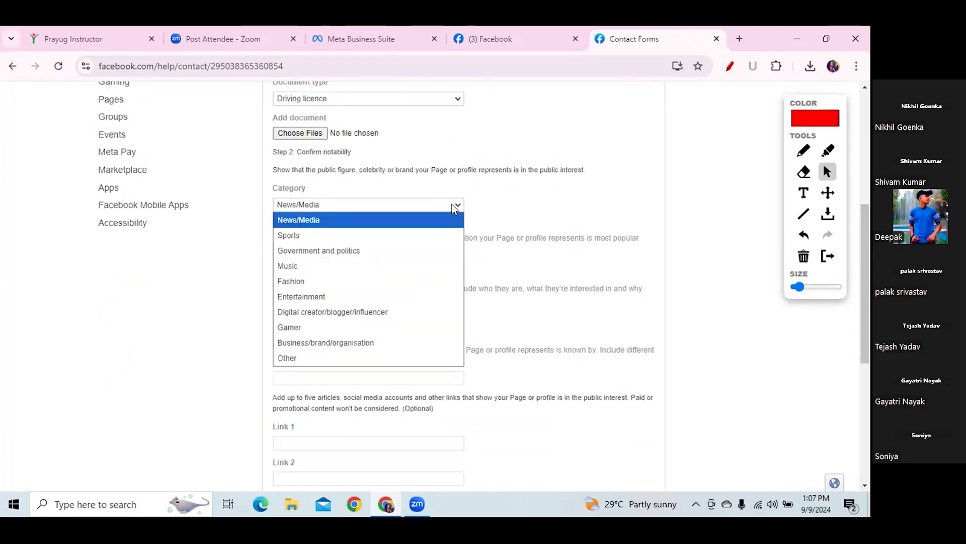
pyautogui.click(578, 200)
pyautogui.moveTo(867, 312); pyautogui.dragTo(868, 421)
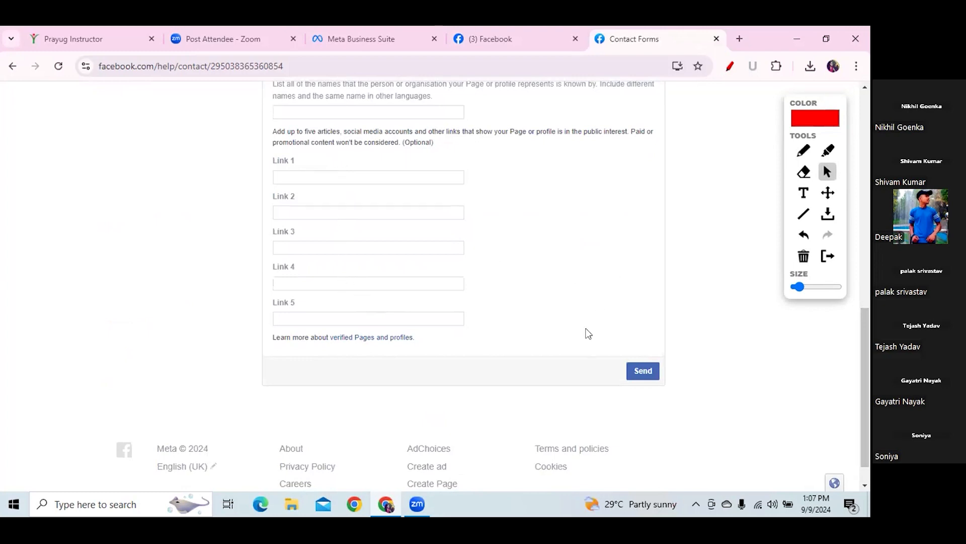
pyautogui.moveTo(866, 361); pyautogui.dragTo(866, 138)
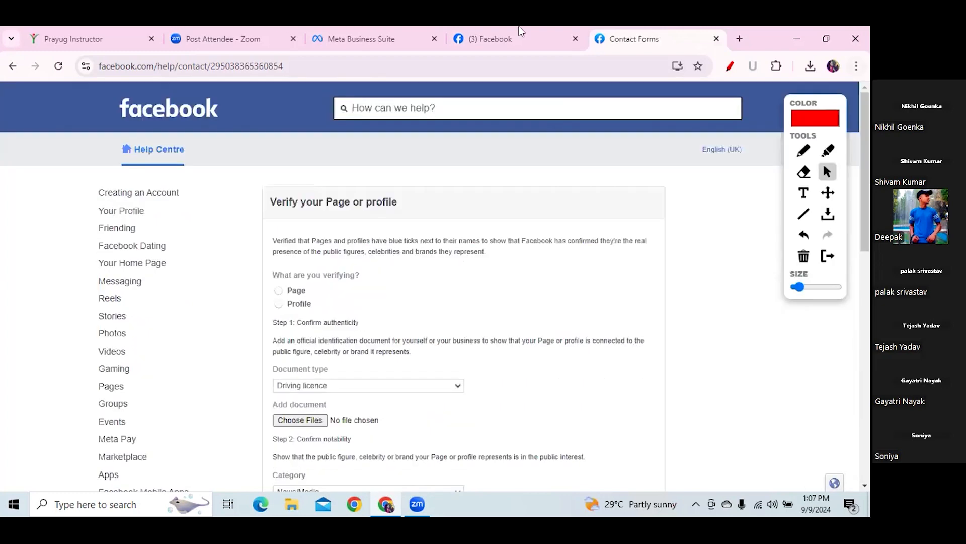
# - Draw a red arrow to the notifications bell on the settings page with marks beside it, clear them, and move the annotation palette aside
pyautogui.click(497, 39)
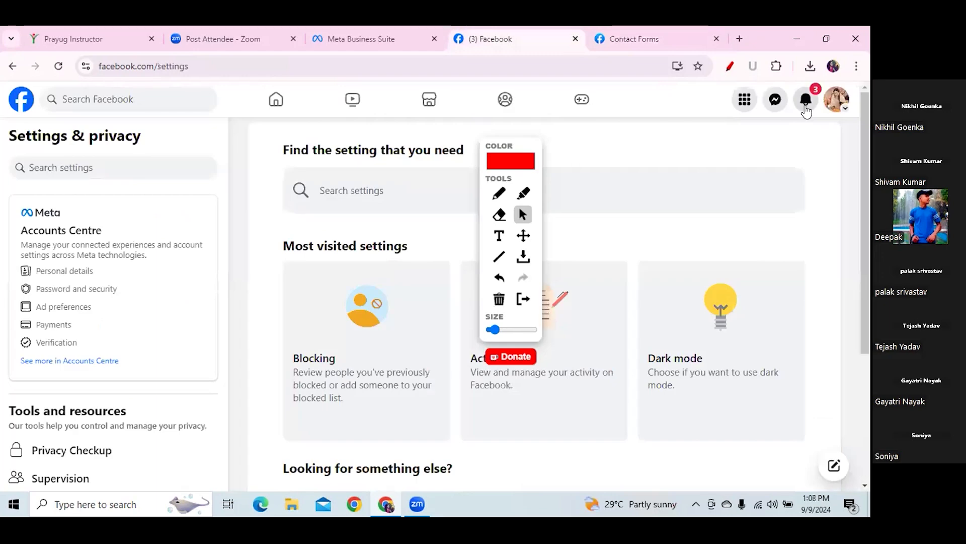
pyautogui.click(498, 194)
pyautogui.moveTo(796, 119); pyautogui.dragTo(816, 115)
pyautogui.moveTo(811, 164); pyautogui.dragTo(807, 107)
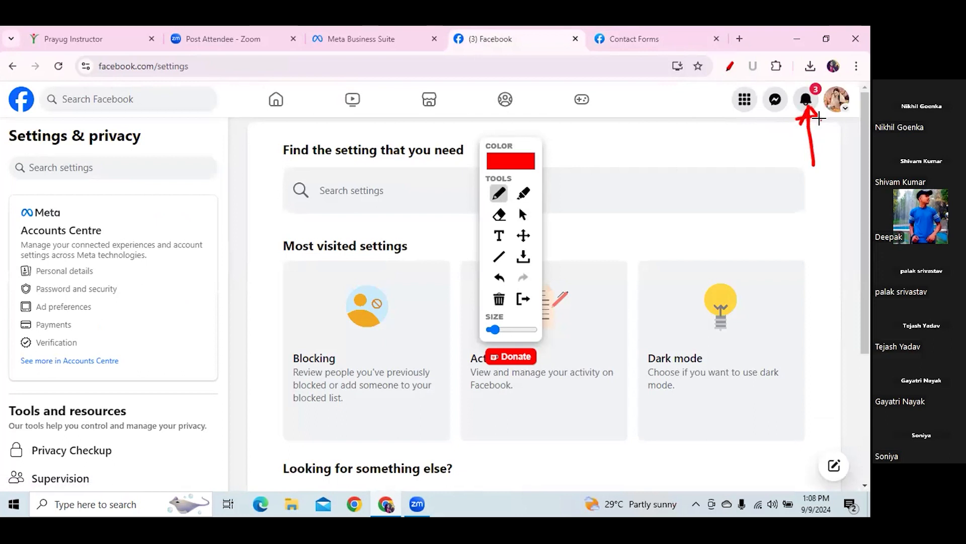
pyautogui.moveTo(762, 136); pyautogui.dragTo(779, 117)
pyautogui.moveTo(774, 156)
pyautogui.mouseDown()
pyautogui.moveTo(785, 160)
pyautogui.moveTo(777, 188)
pyautogui.mouseUp()
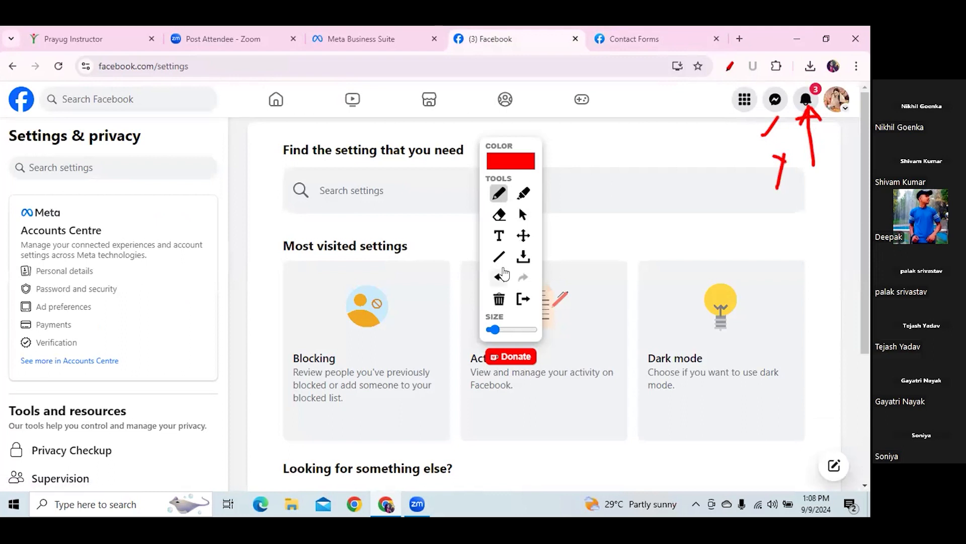
pyautogui.click(499, 301)
pyautogui.moveTo(523, 141)
pyautogui.mouseDown()
pyautogui.moveTo(748, 156)
pyautogui.moveTo(771, 135)
pyautogui.mouseUp()
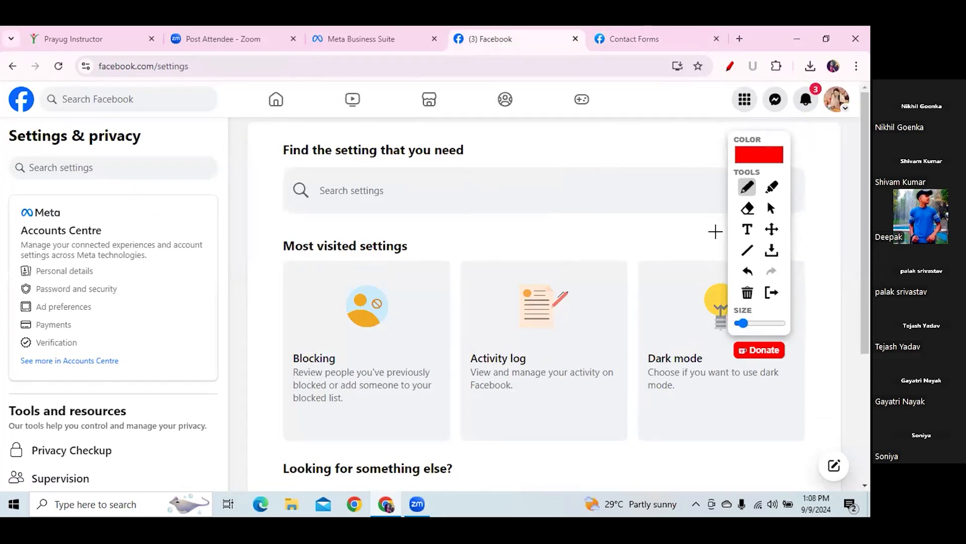
# - Return to the Shivangini Marketing Agency Page and switch into it to manage it
pyautogui.click(768, 202)
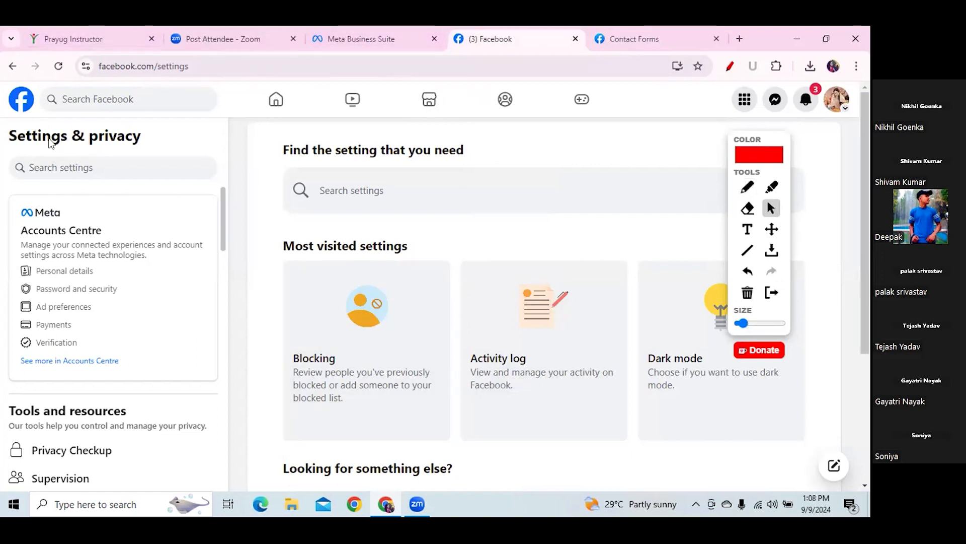
pyautogui.click(21, 99)
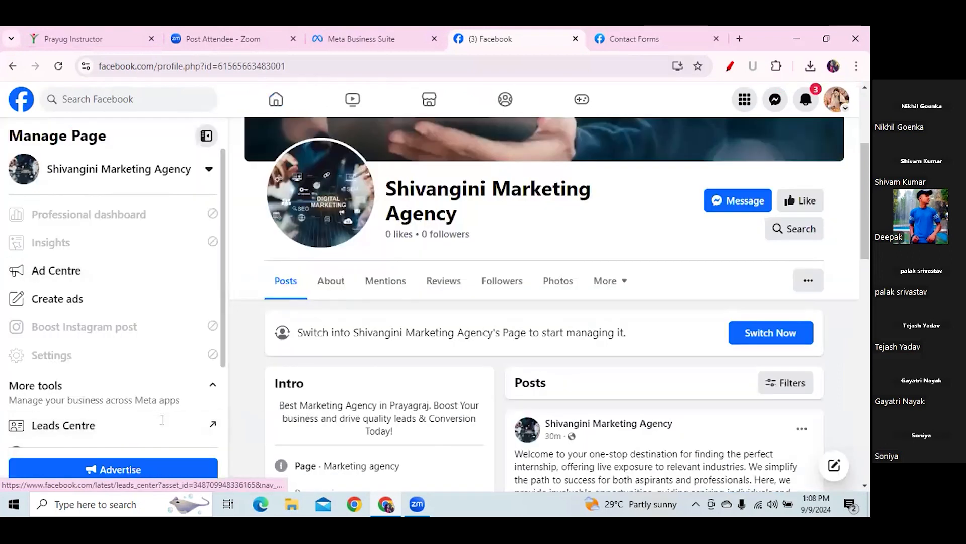
pyautogui.click(774, 334)
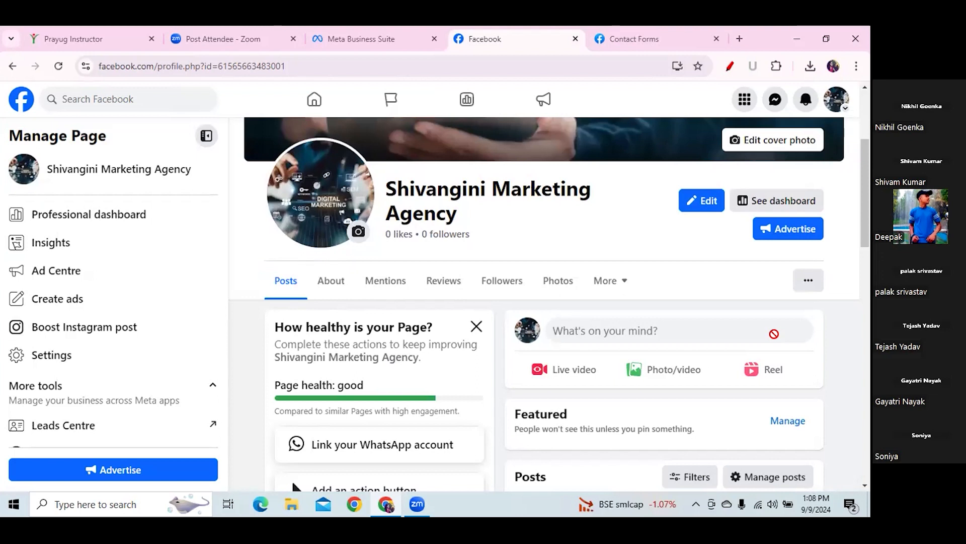
# - Open the Shivangini Marketing Agency Page's settings and view the deactivation and deletion page under Access and control
pyautogui.click(59, 354)
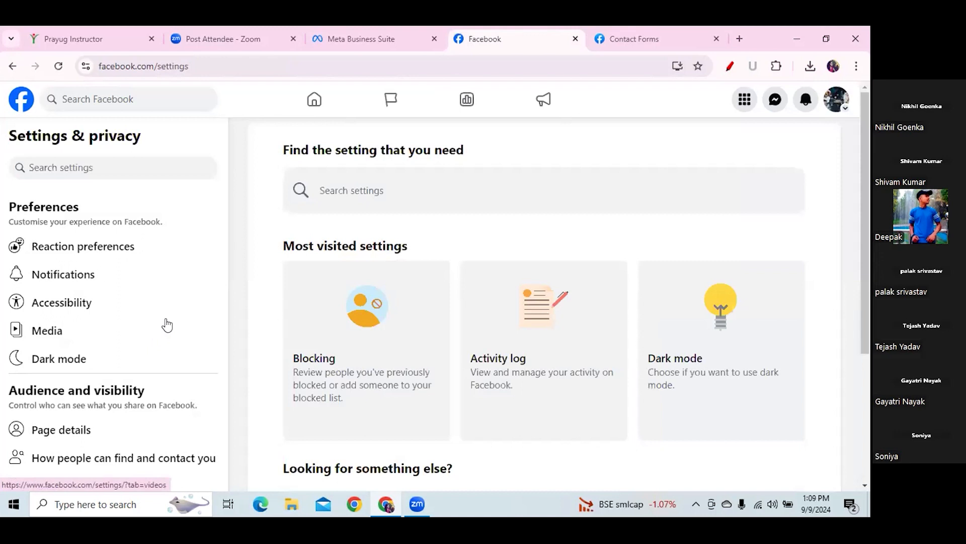
pyautogui.scroll(-1, 869, 251)
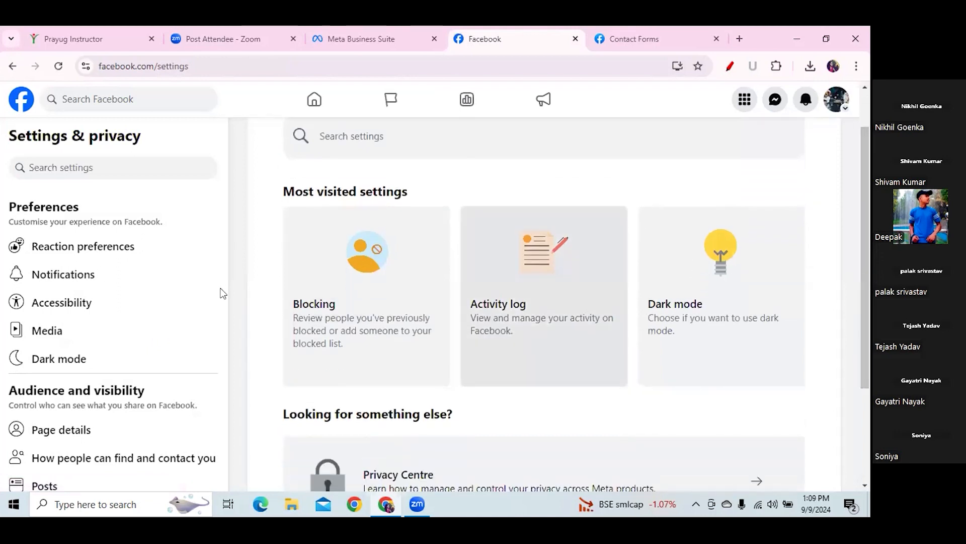
pyautogui.scroll(-4, 220, 236)
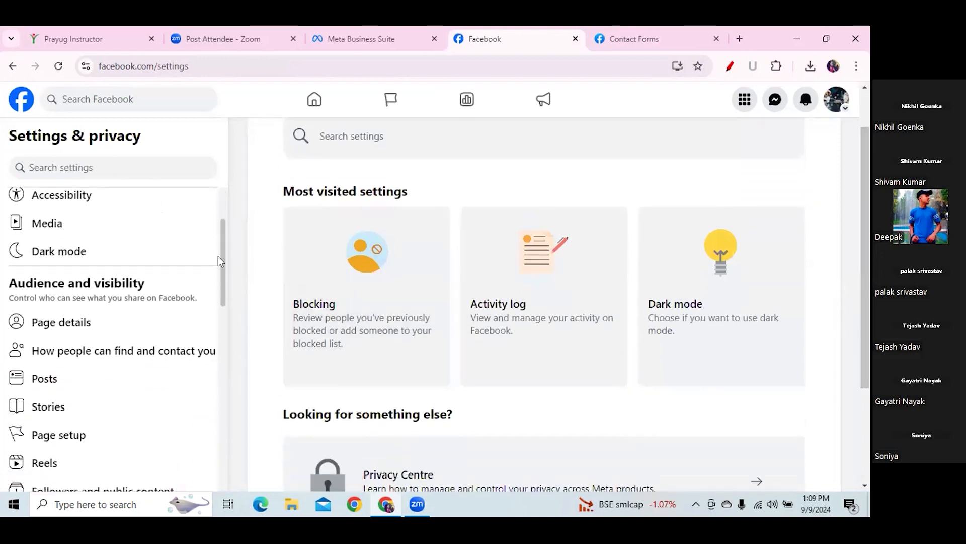
pyautogui.scroll(-2, 217, 296)
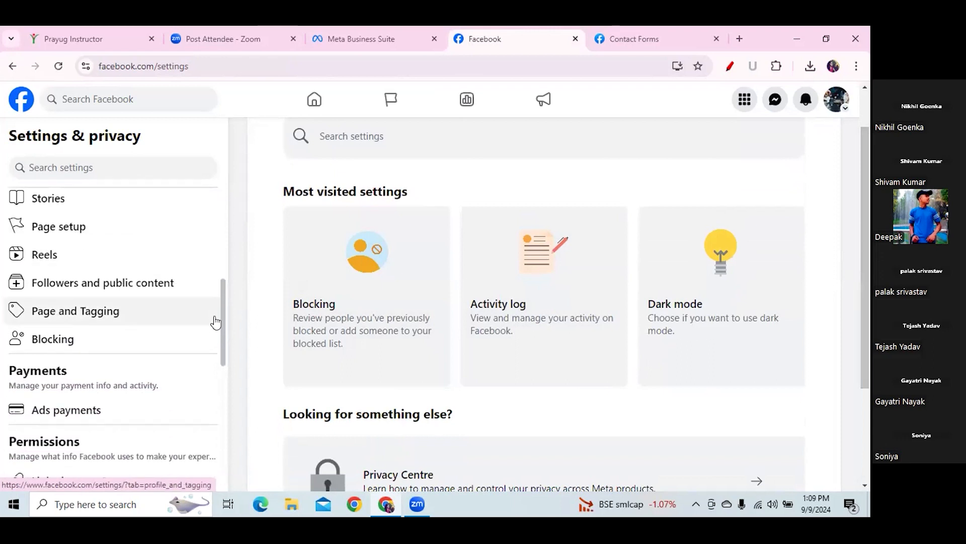
pyautogui.moveTo(223, 315); pyautogui.dragTo(223, 406)
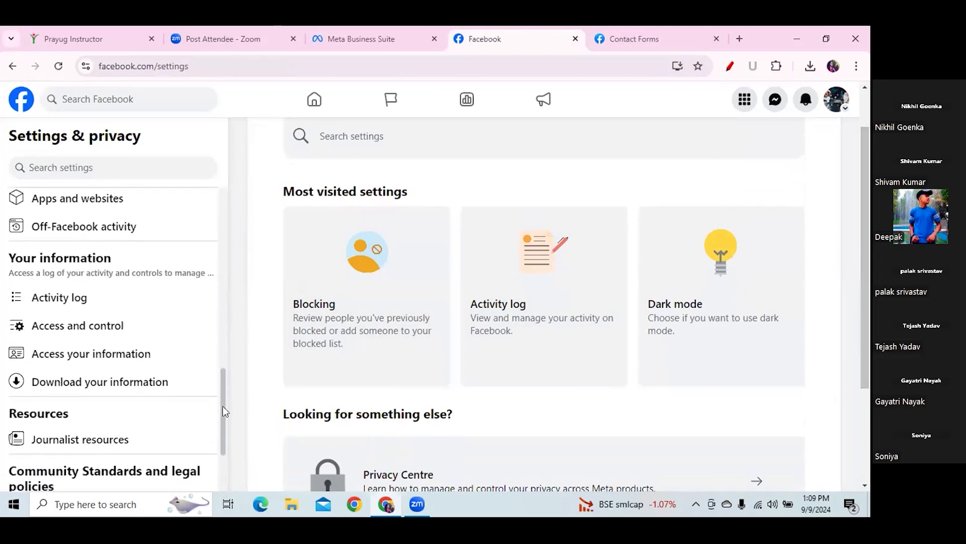
pyautogui.click(74, 332)
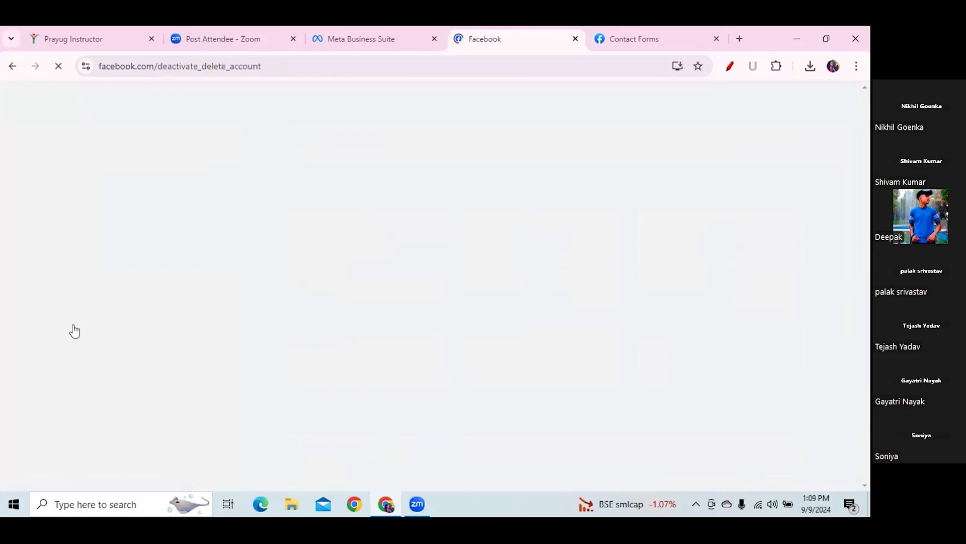
# - Return to the settings and examine the Access your information page from its categories down to the Access Page information section
pyautogui.click(10, 72)
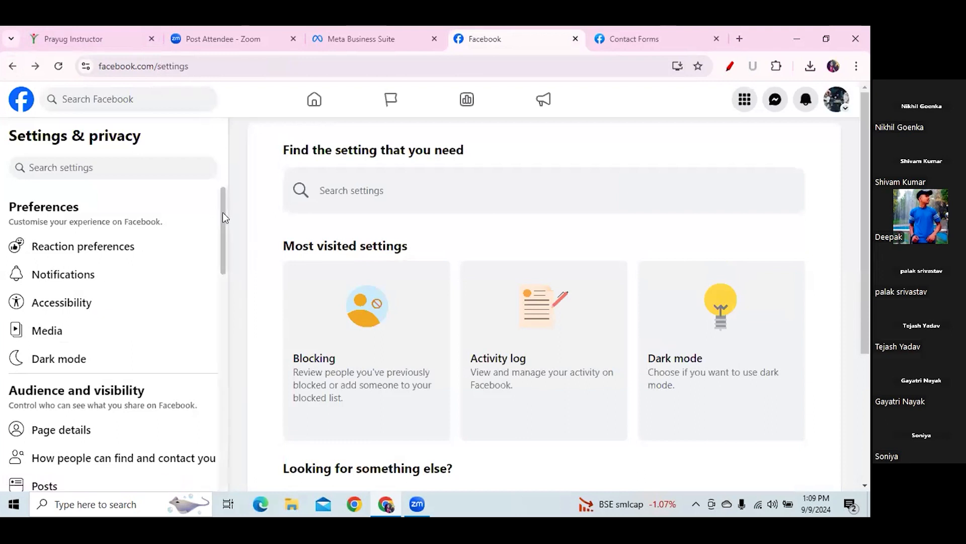
pyautogui.moveTo(221, 216); pyautogui.dragTo(211, 431)
pyautogui.scroll(1, 211, 437)
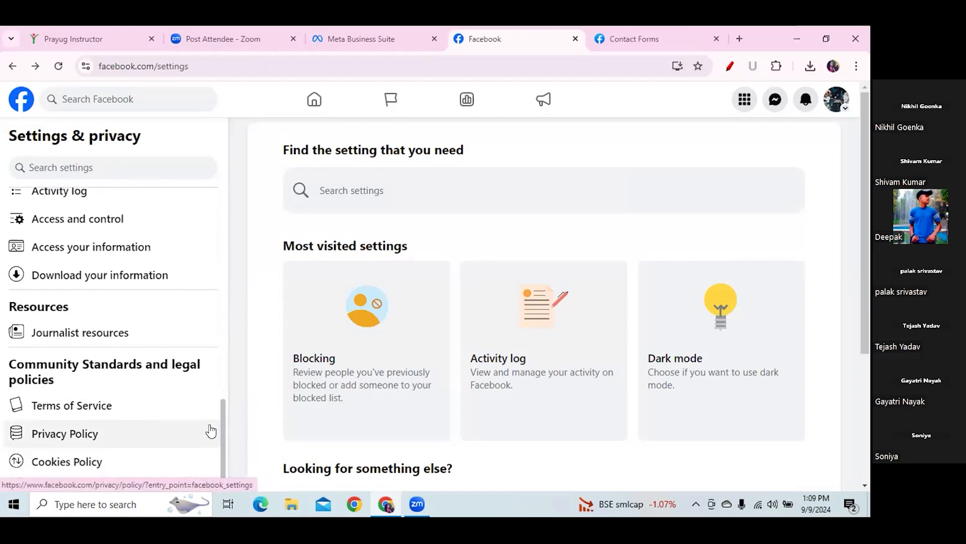
pyautogui.click(110, 246)
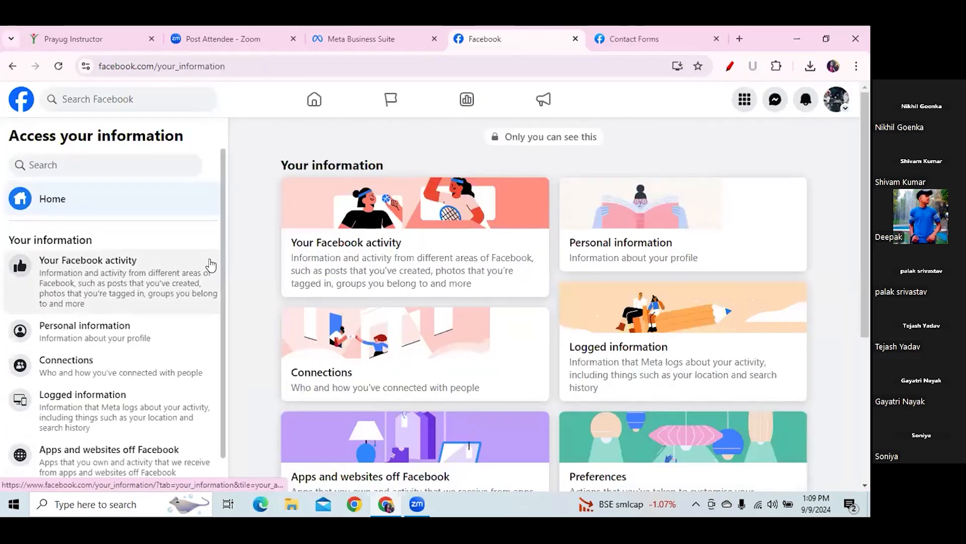
pyautogui.scroll(-1, 224, 266)
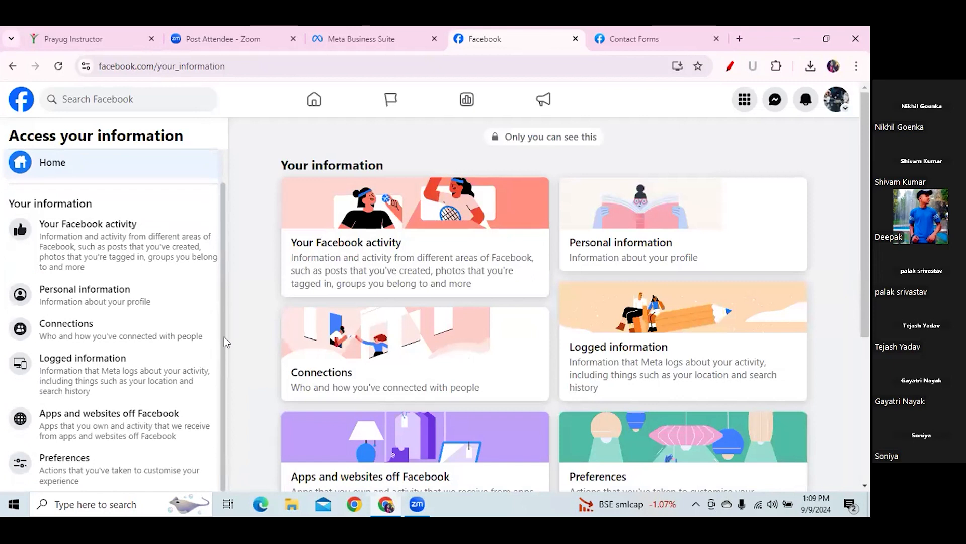
pyautogui.moveTo(866, 244); pyautogui.dragTo(868, 388)
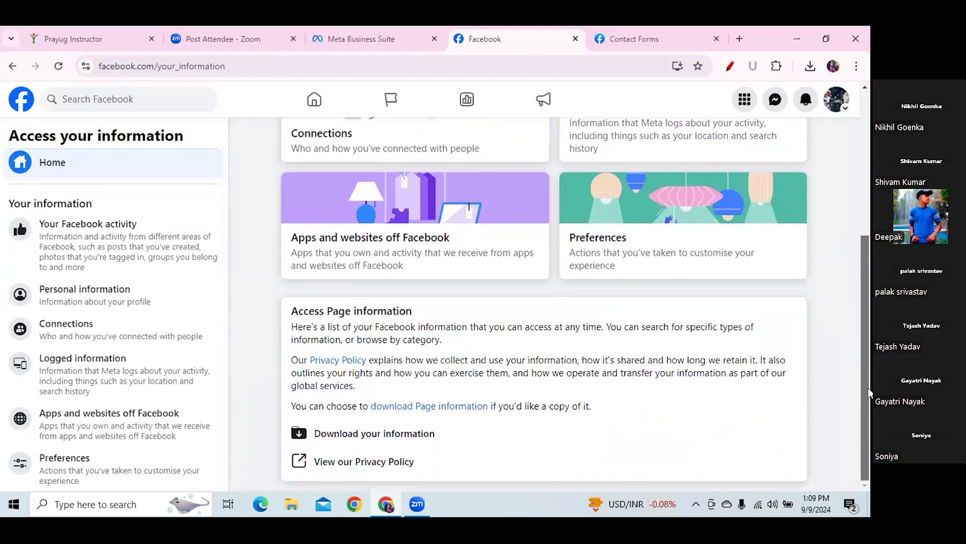
pyautogui.moveTo(868, 476); pyautogui.dragTo(868, 477)
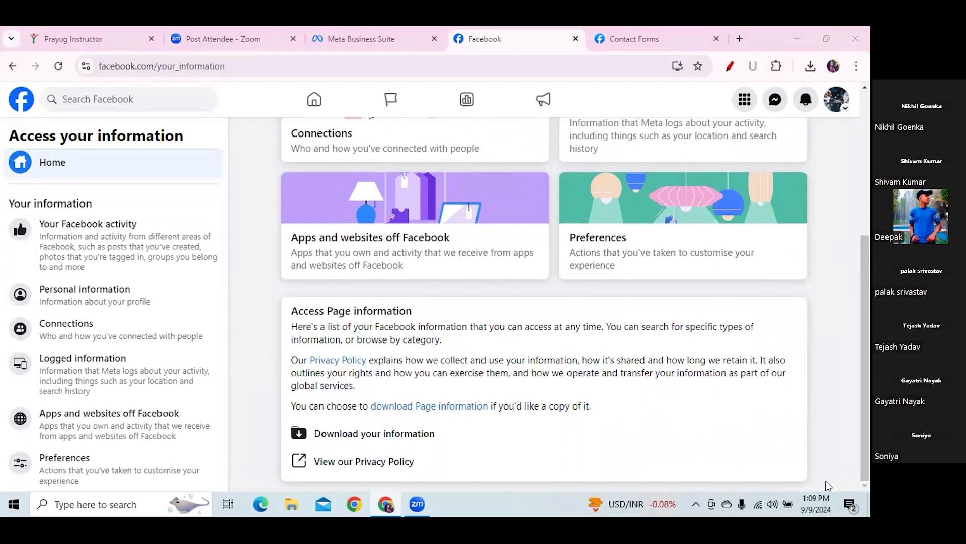
pyautogui.click(866, 297)
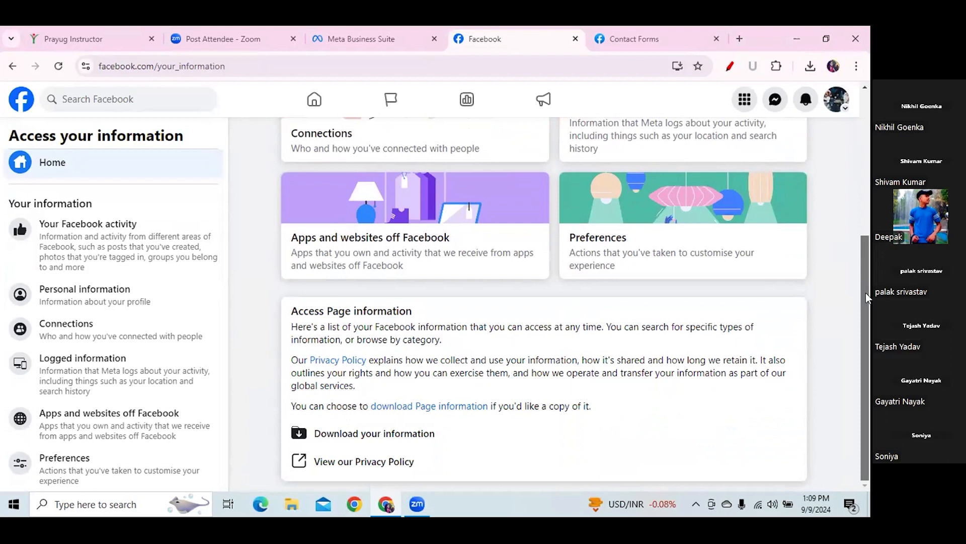
pyautogui.scroll(5, 865, 297)
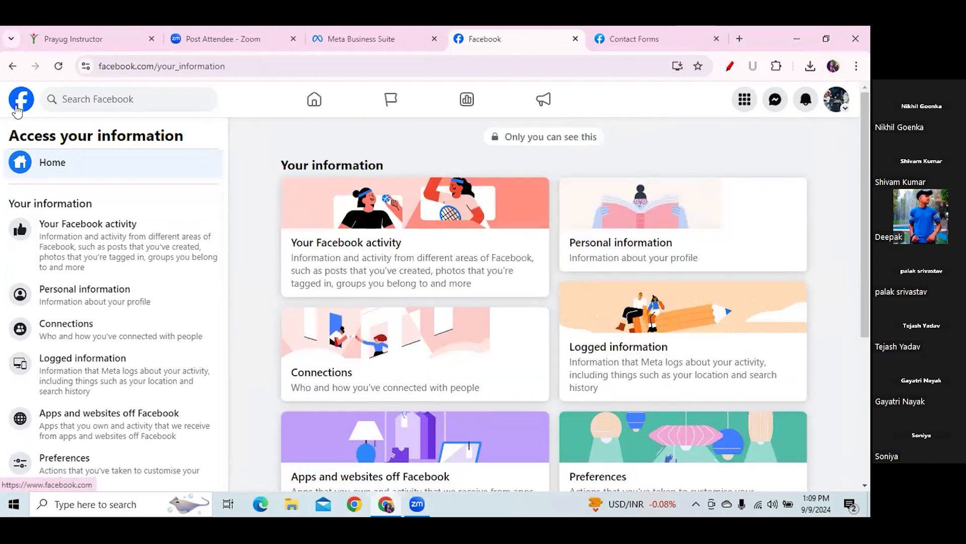
# - Reopen the settings from the Shivangini Marketing Agency Page and view the Accessibility options and the Page details
pyautogui.click(12, 66)
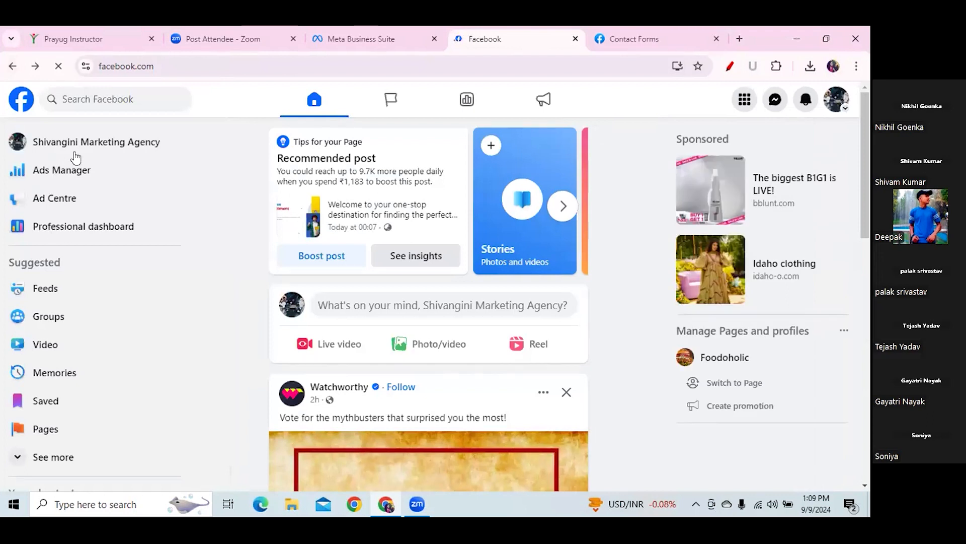
pyautogui.click(85, 144)
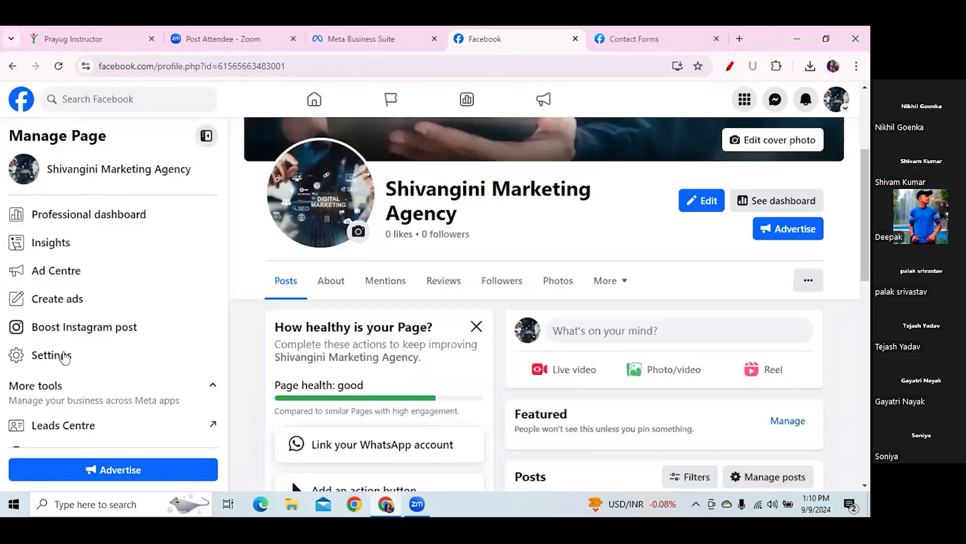
pyautogui.click(61, 356)
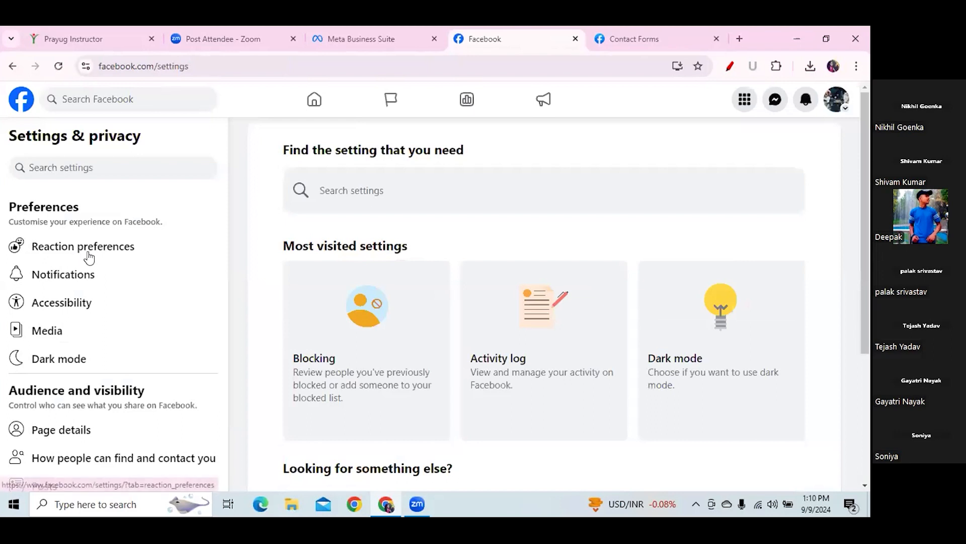
pyautogui.click(99, 314)
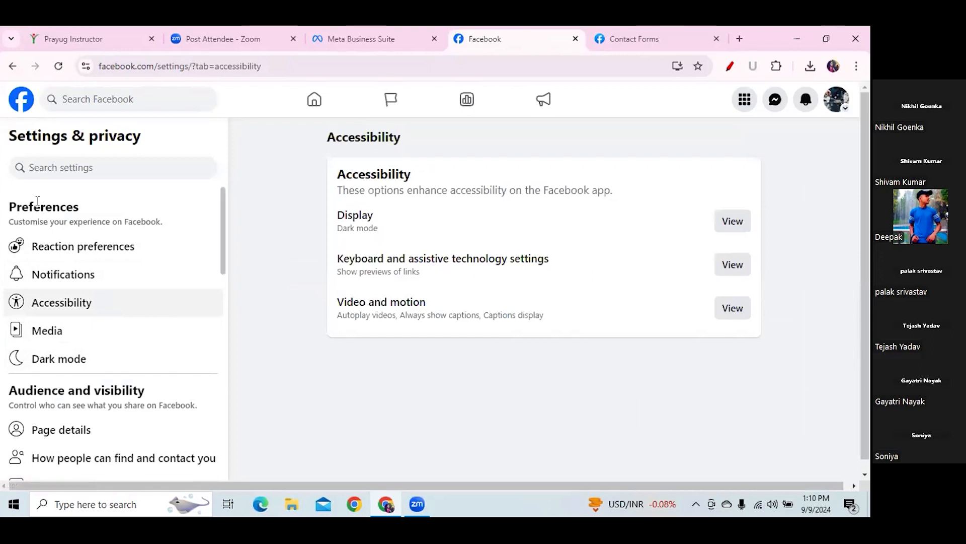
pyautogui.moveTo(222, 203); pyautogui.dragTo(227, 233)
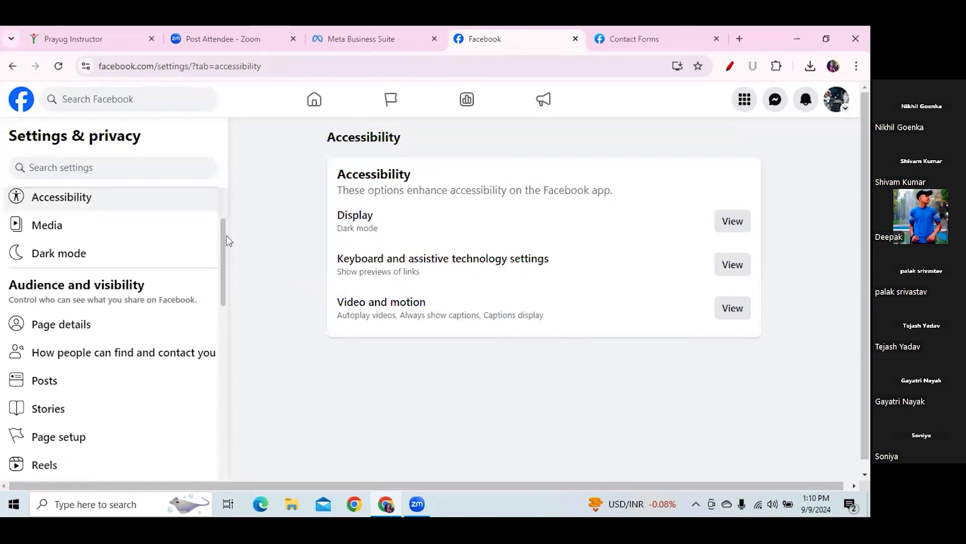
pyautogui.click(117, 328)
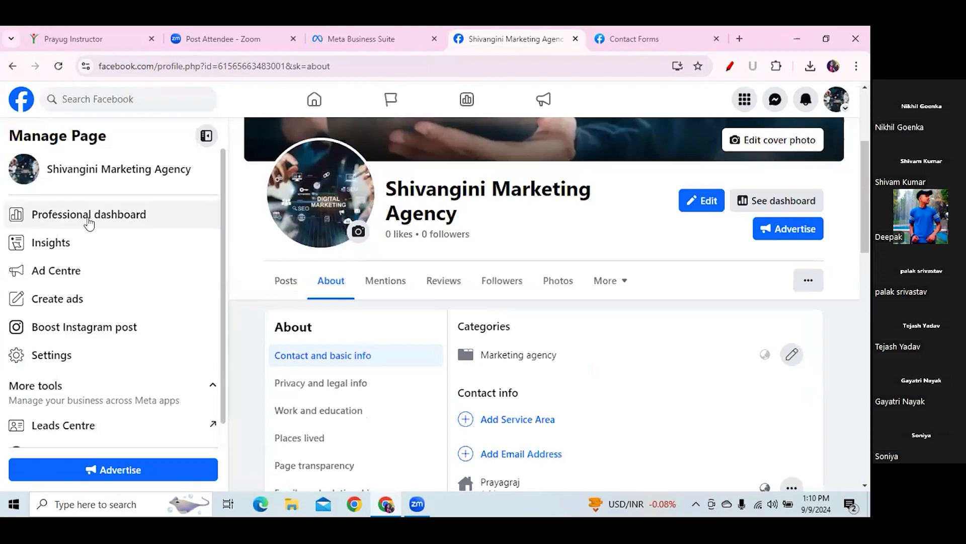
# - Look at the Page's Activity log from the settings' Your information section and return to the settings
pyautogui.click(81, 363)
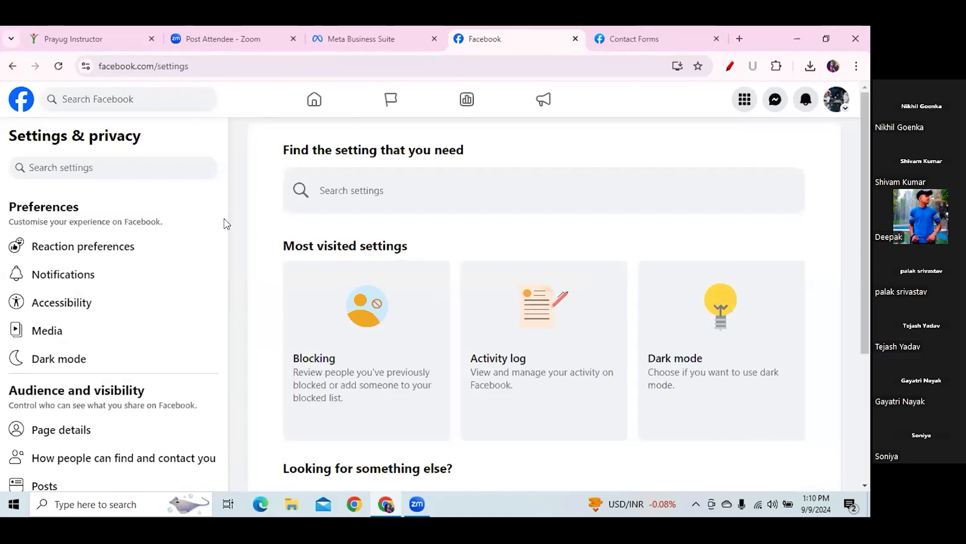
pyautogui.moveTo(223, 228); pyautogui.dragTo(221, 406)
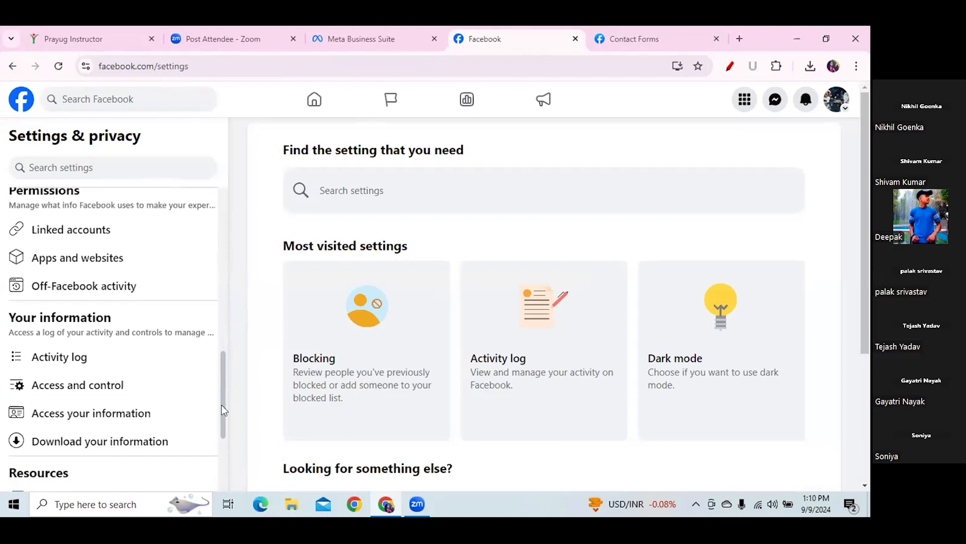
pyautogui.click(87, 357)
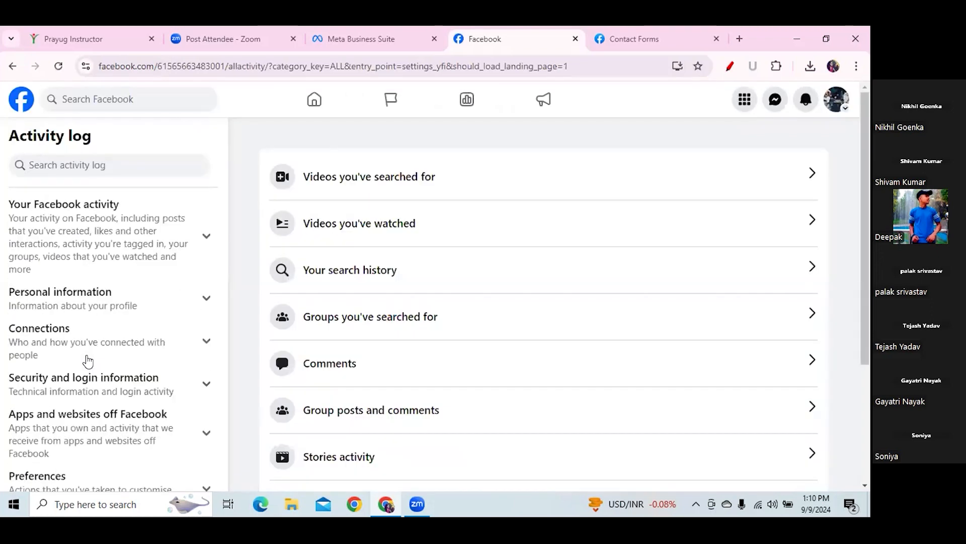
pyautogui.moveTo(223, 283); pyautogui.dragTo(238, 103)
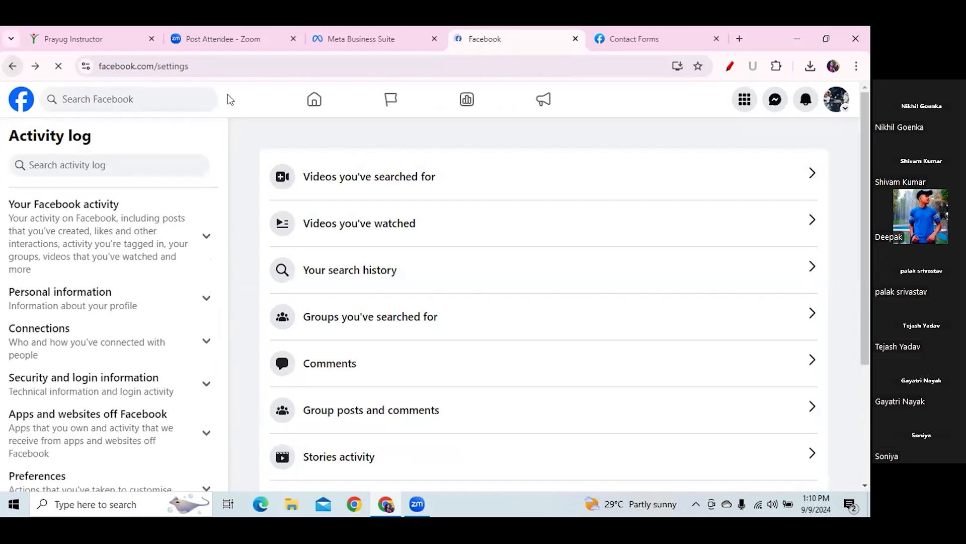
pyautogui.click(12, 66)
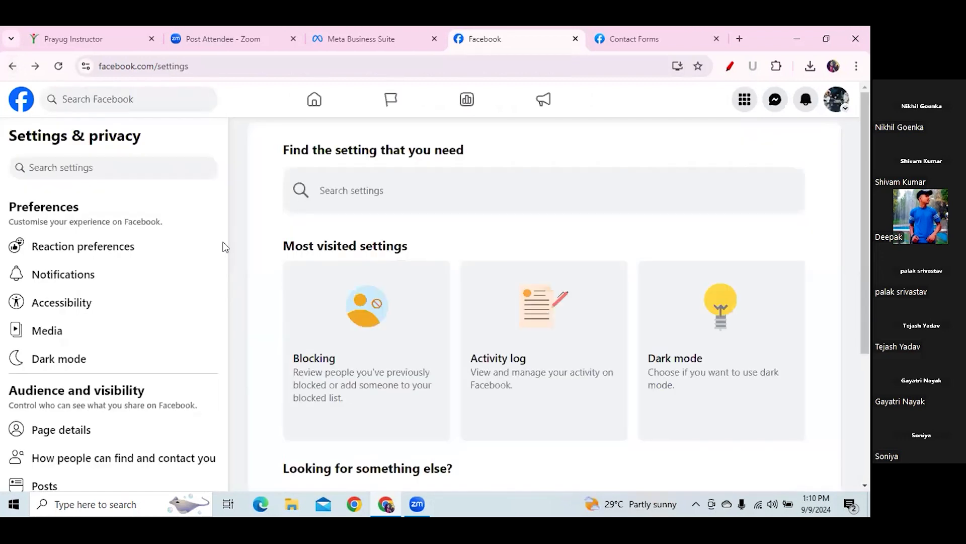
# - View the Deactivate Page and Delete Page options under Access and control, returning to them once more through the Page's settings
pyautogui.moveTo(222, 243); pyautogui.dragTo(219, 437)
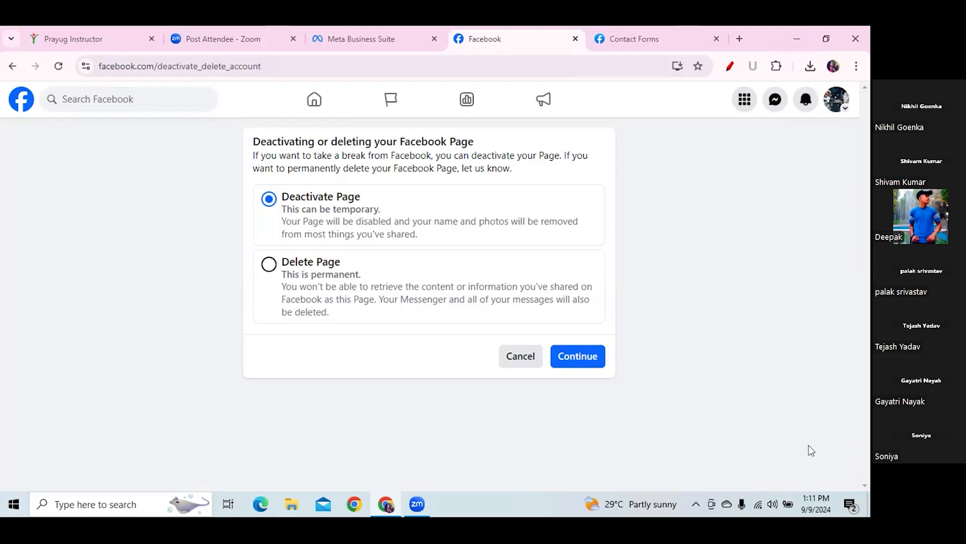
pyautogui.click(20, 106)
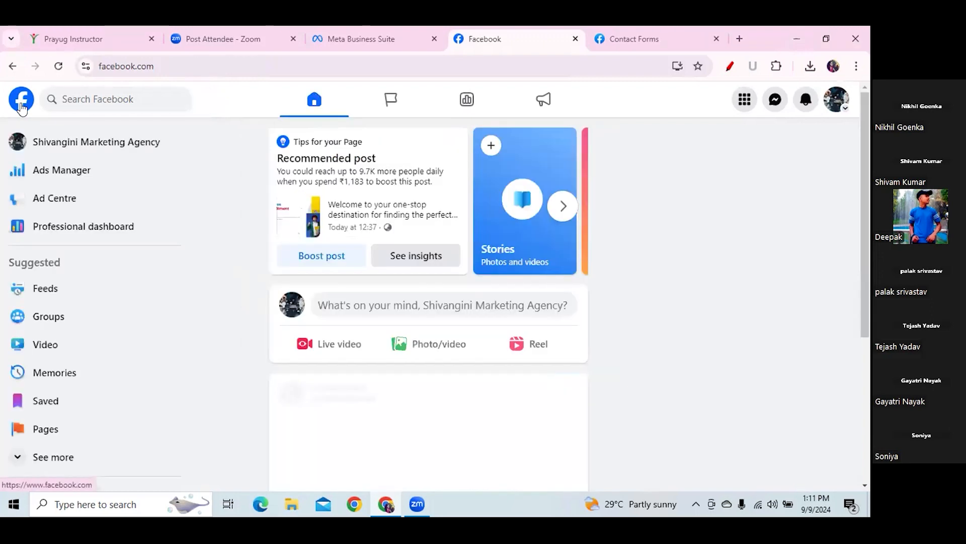
pyautogui.click(126, 148)
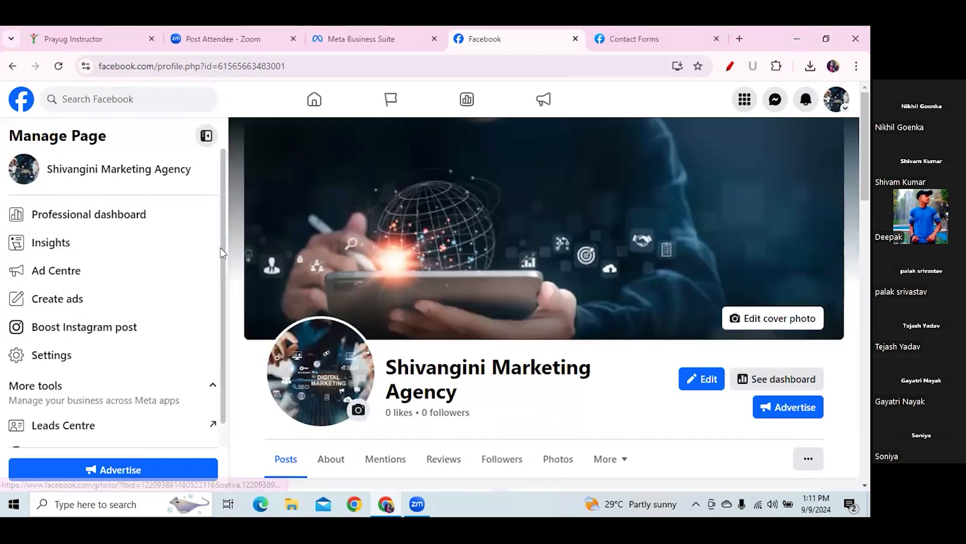
pyautogui.scroll(-1, 214, 368)
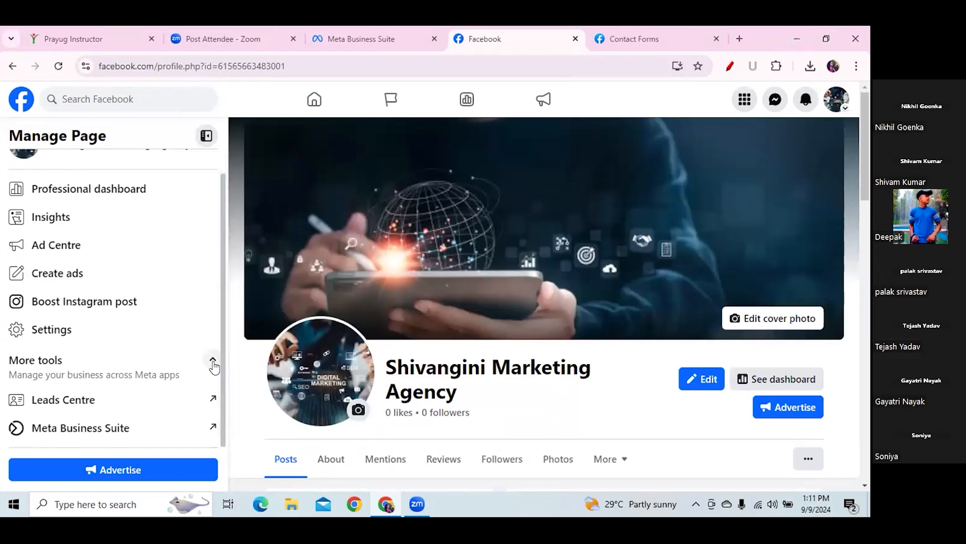
pyautogui.click(73, 335)
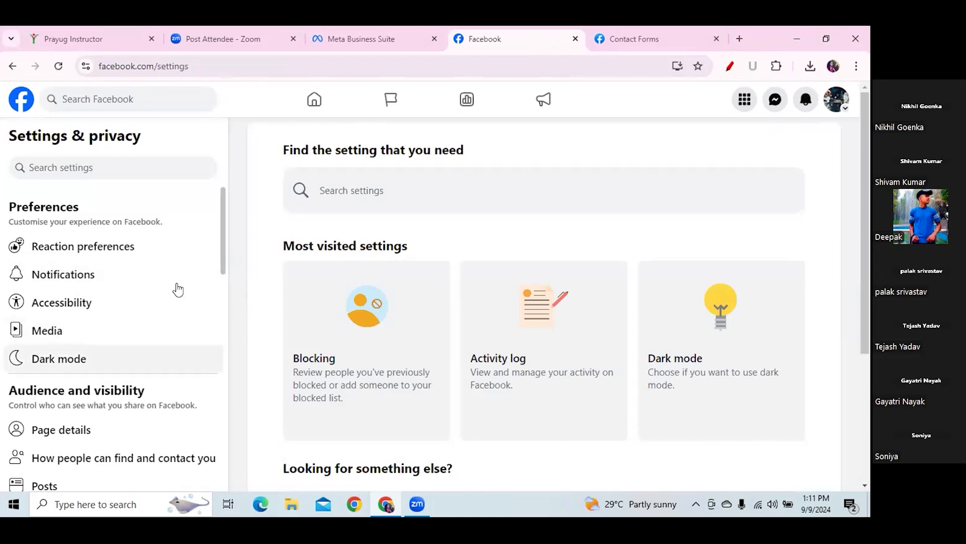
pyautogui.moveTo(223, 263); pyautogui.dragTo(221, 419)
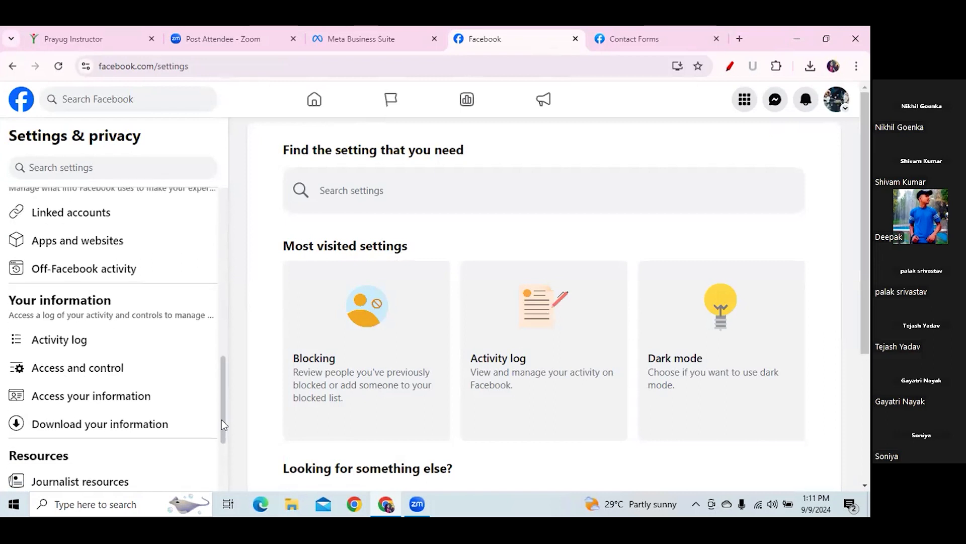
pyautogui.click(88, 369)
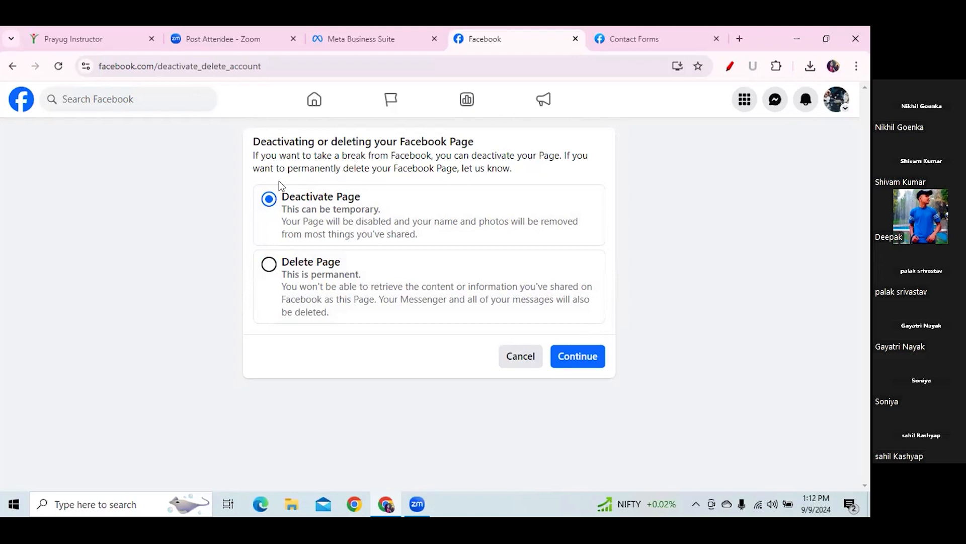
# - Go back to the Shivangini Marketing Agency Page's settings and open the Activity log from the most visited settings
pyautogui.click(20, 107)
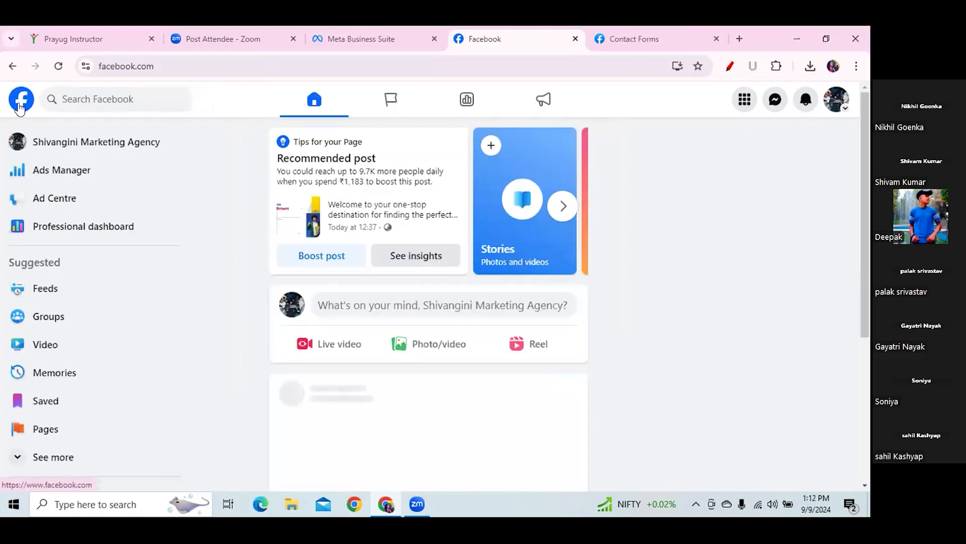
pyautogui.click(135, 146)
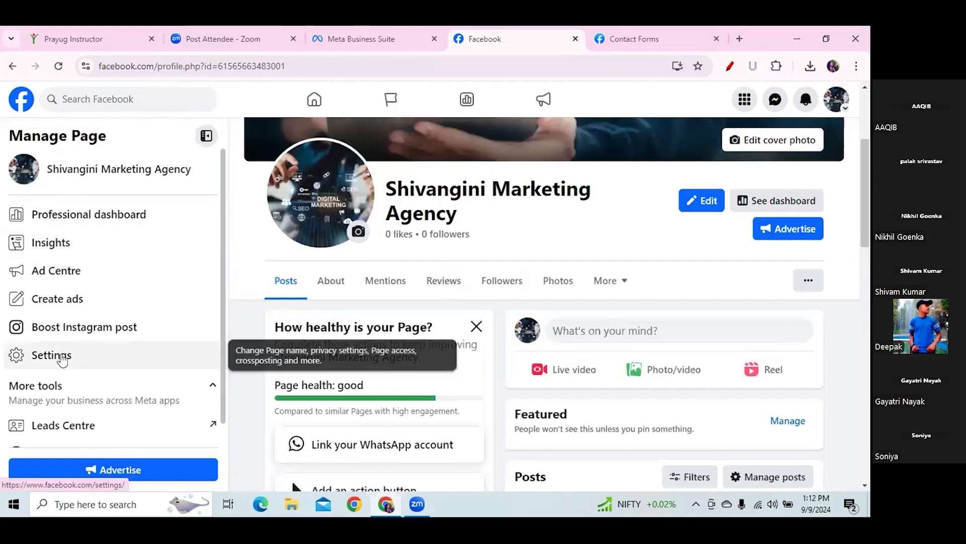
pyautogui.click(71, 356)
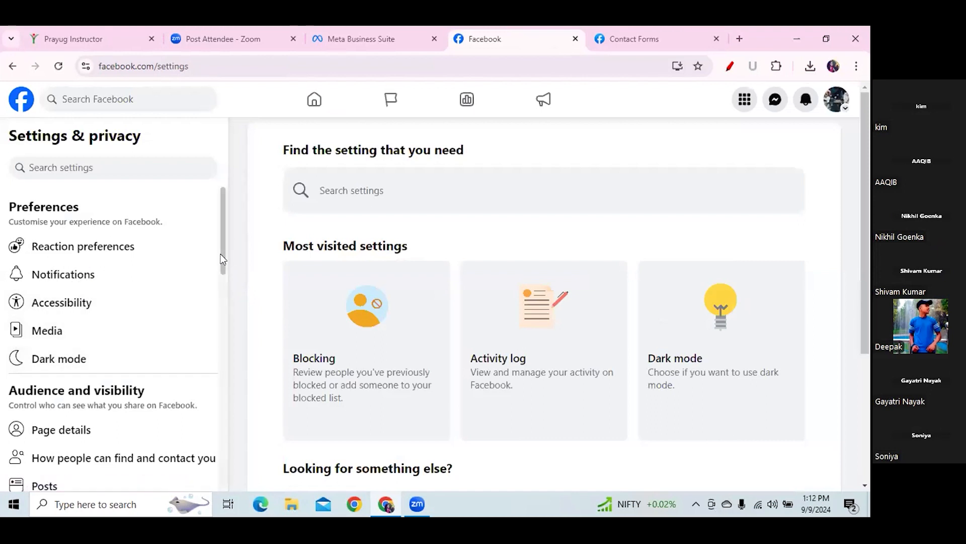
pyautogui.moveTo(220, 254); pyautogui.dragTo(222, 283)
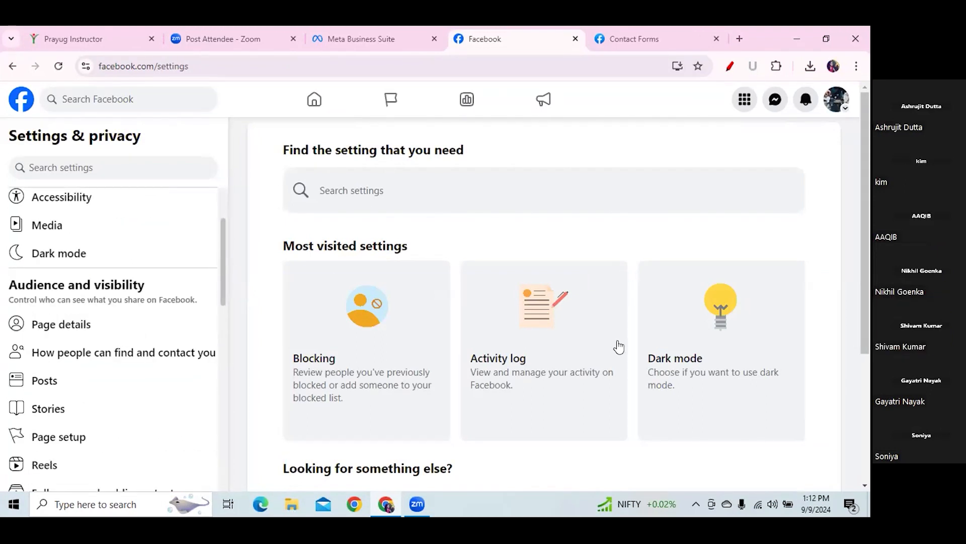
pyautogui.moveTo(865, 280); pyautogui.dragTo(860, 334)
pyautogui.click(554, 295)
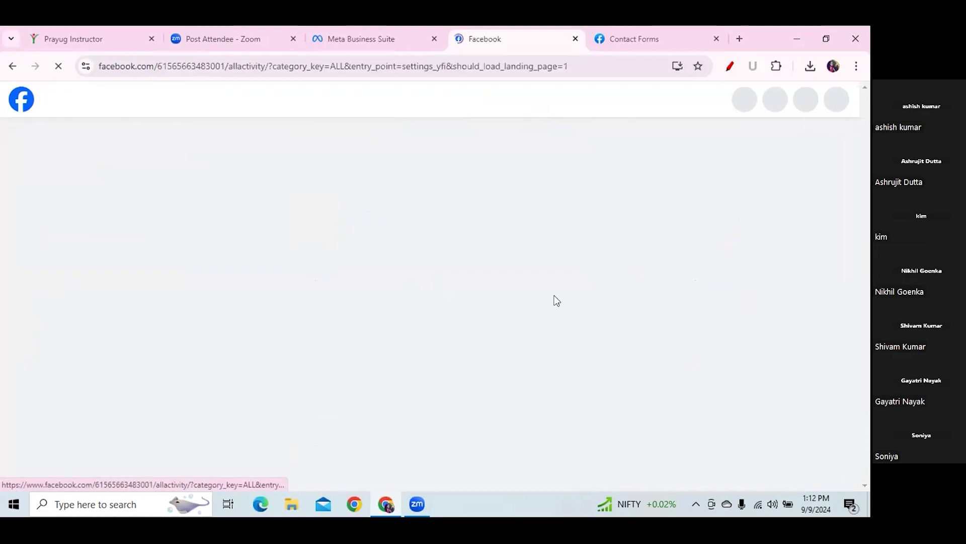